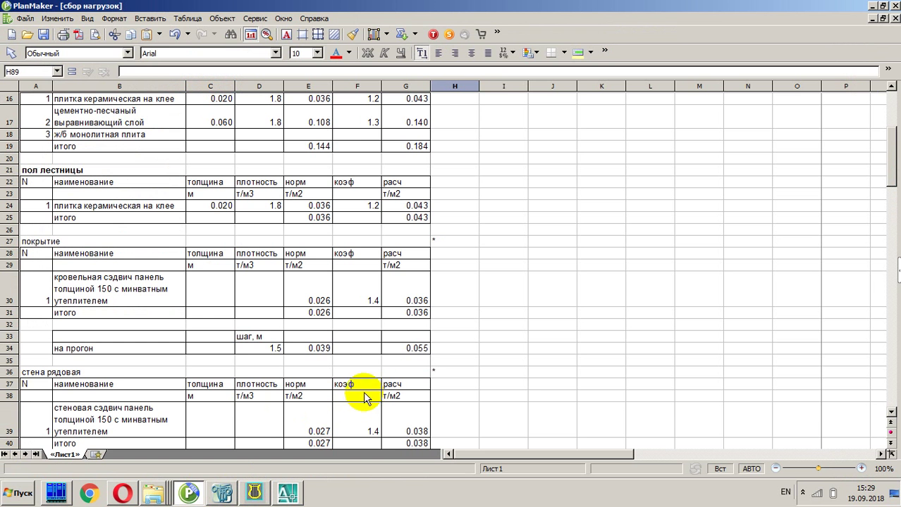
pyautogui.click(10, 230)
pyautogui.rightClick(9, 230)
pyautogui.click(40, 266)
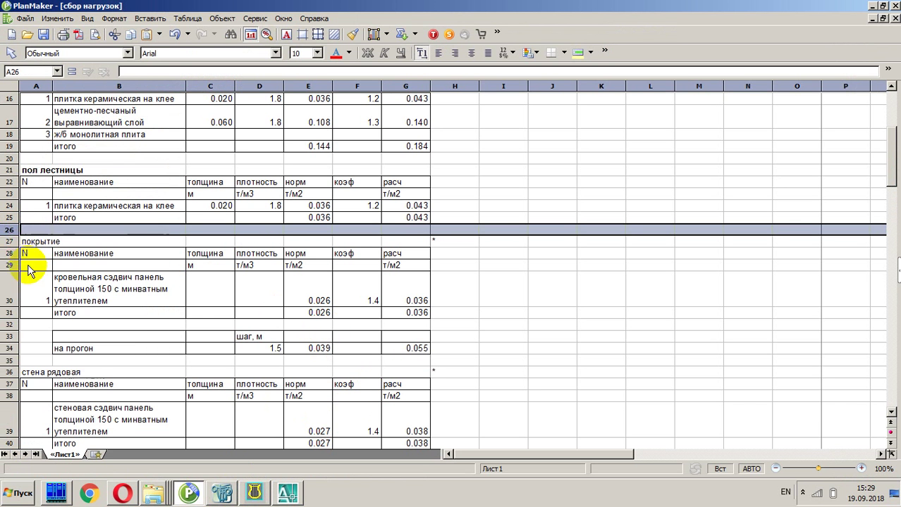
pyautogui.hotkey('ctrl', 'z')
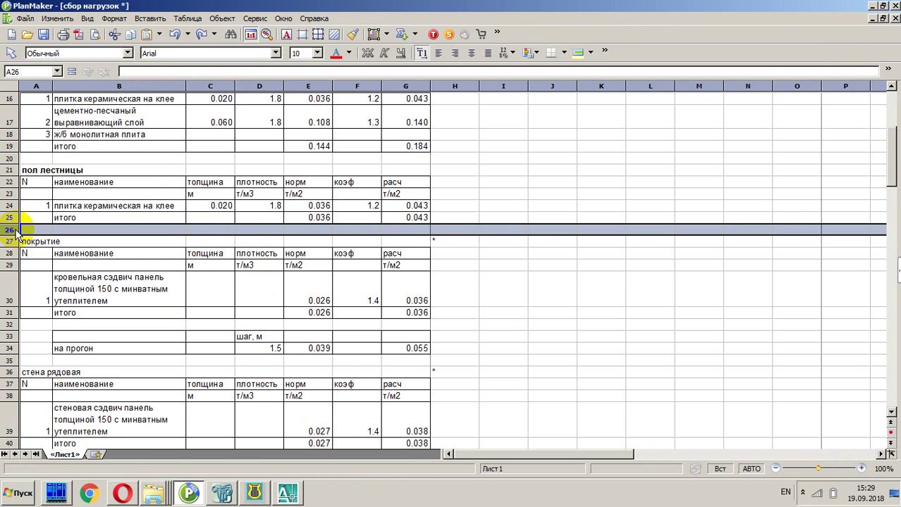
# Step: Insert seven blank rows between the "пол лестницы" table and the "покрытие" section, starting at row 26
pyautogui.rightClick(17, 230)
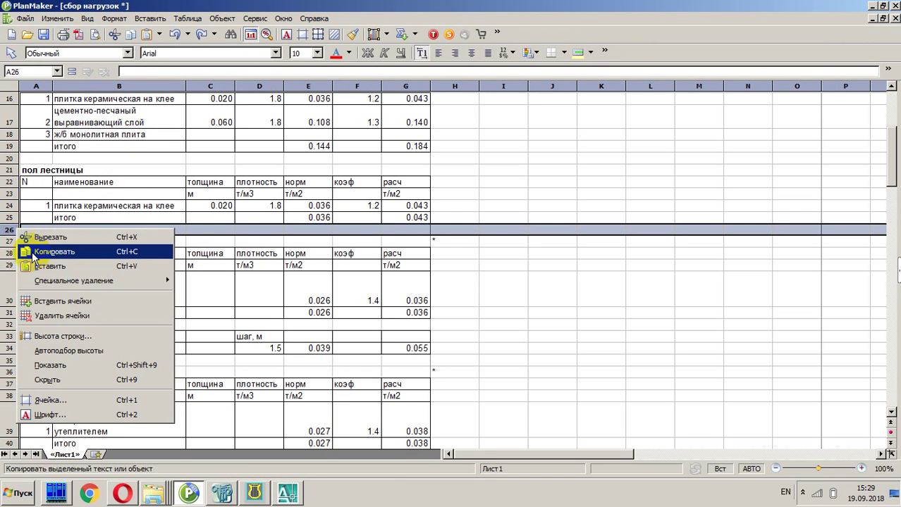
pyautogui.click(59, 301)
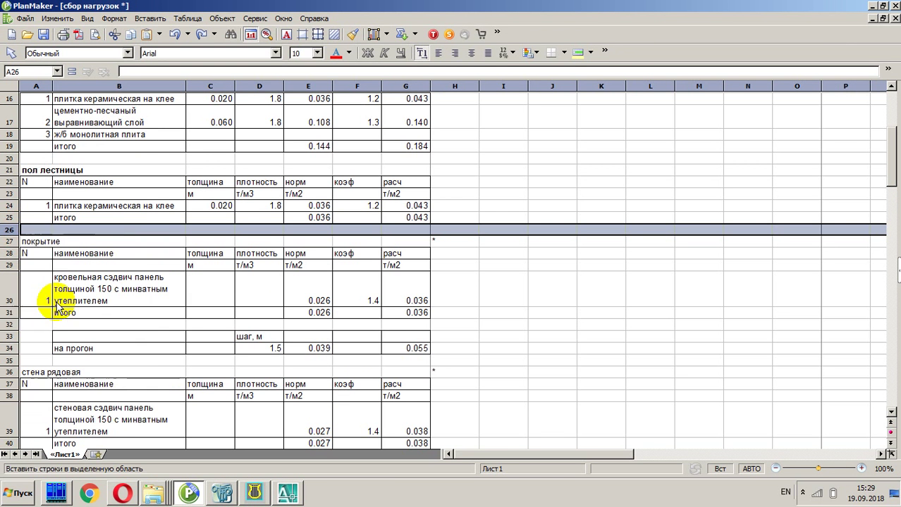
pyautogui.keyDown('shift'); pyautogui.click(15, 242); pyautogui.keyUp('shift')
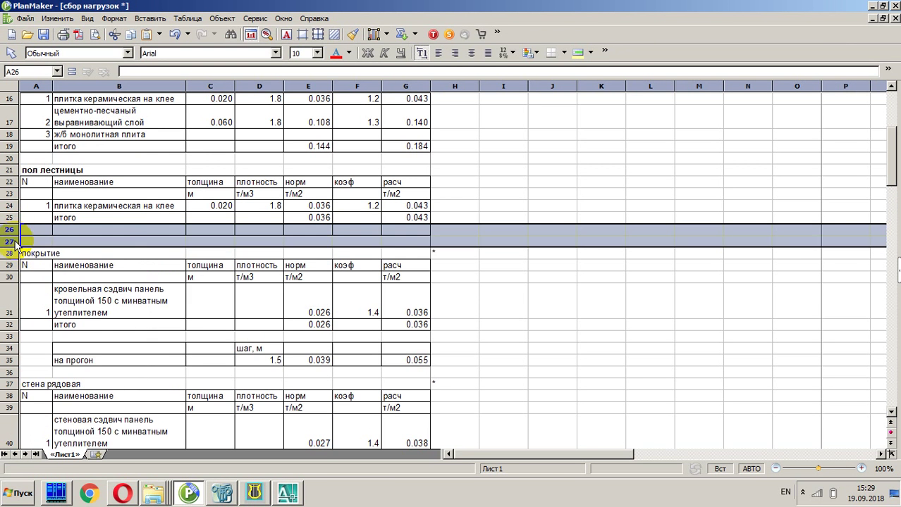
pyautogui.rightClick(15, 242)
pyautogui.click(32, 315)
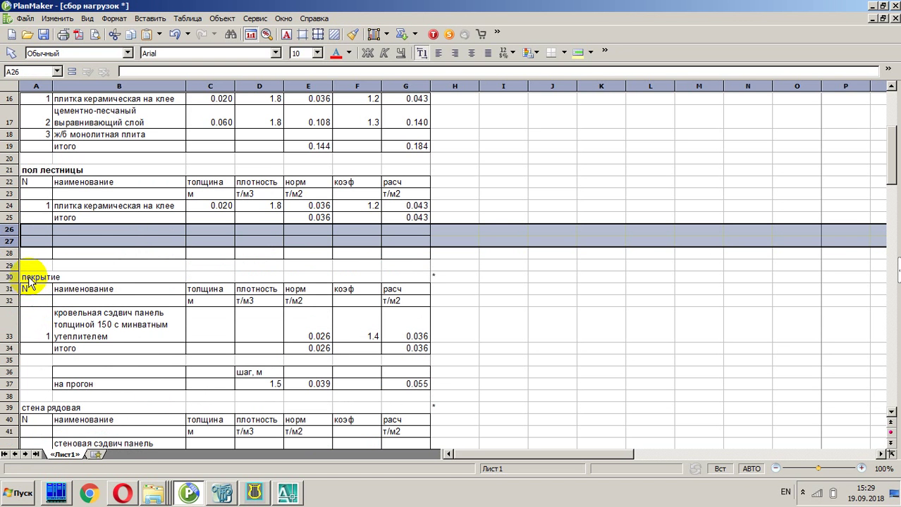
pyautogui.keyDown('shift'); pyautogui.click(15, 266); pyautogui.keyUp('shift')
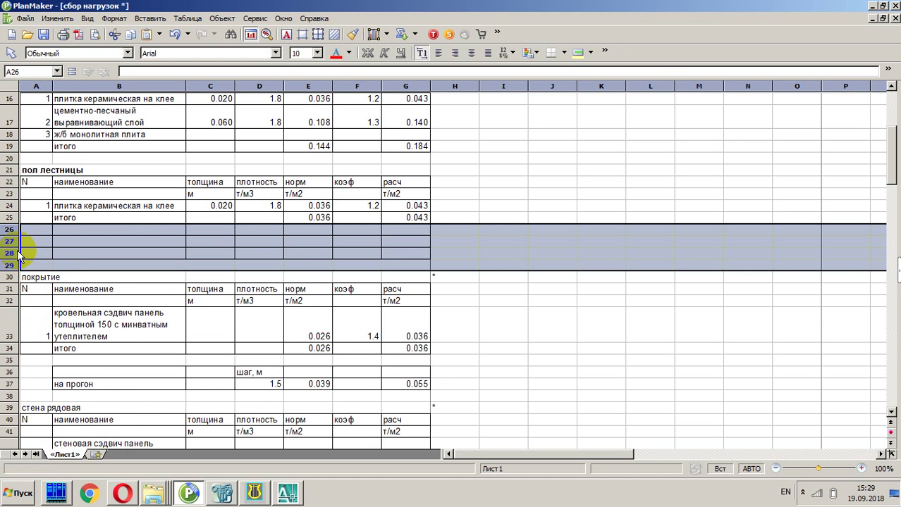
pyautogui.rightClick(16, 248)
pyautogui.click(57, 323)
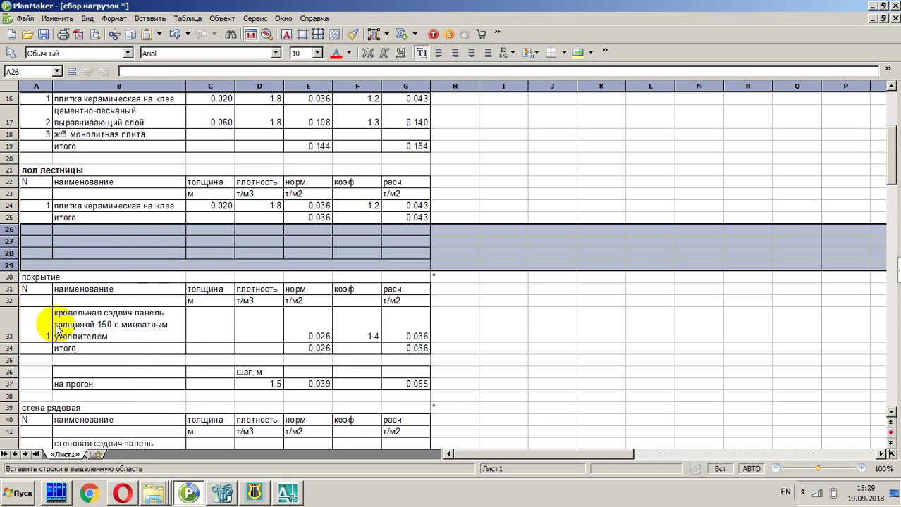
# Step: Remove all cell borders from rows 26 to 33
pyautogui.keyDown('shift'); pyautogui.click(13, 313); pyautogui.keyUp('shift')
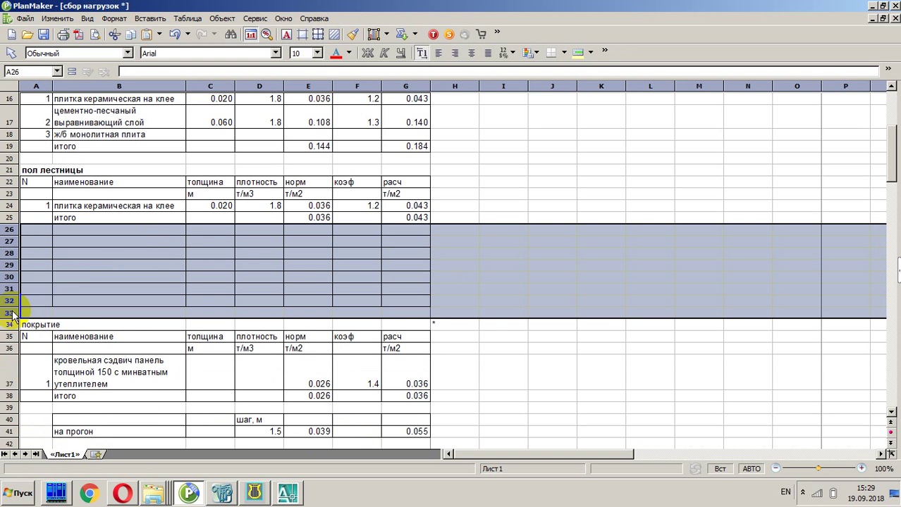
pyautogui.click(563, 59)
pyautogui.click(564, 83)
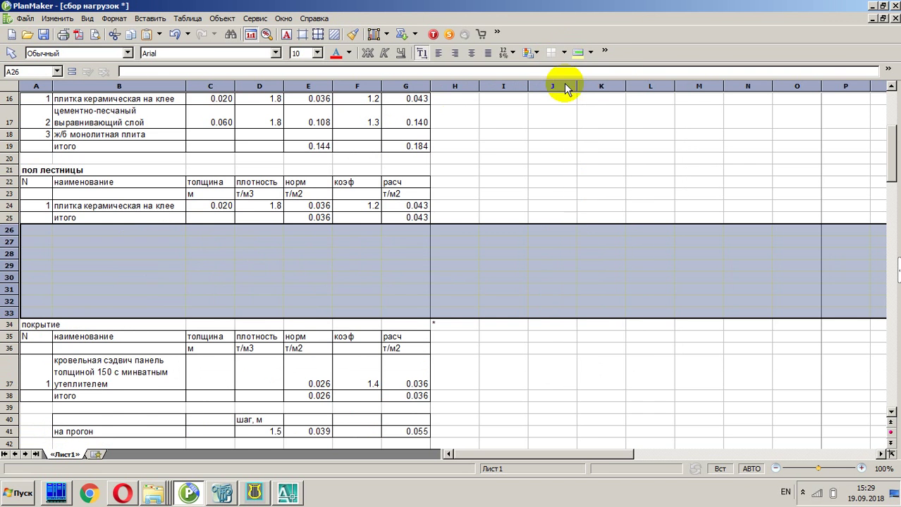
# Step: Apply outer borders and inner grid lines to the "итого" row of the "пол лестницы" table, cells A25:G25
pyautogui.click(414, 205)
pyautogui.click(38, 218)
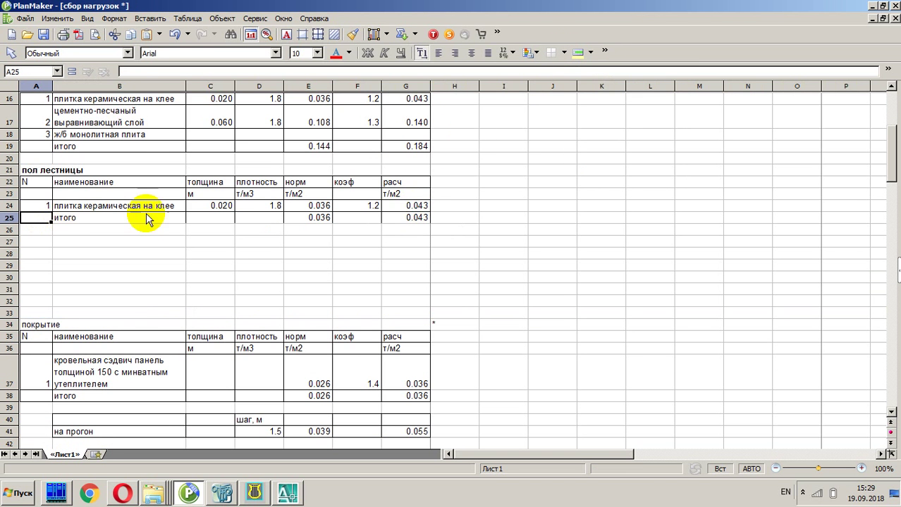
pyautogui.keyDown('shift'); pyautogui.click(406, 217); pyautogui.keyUp('shift')
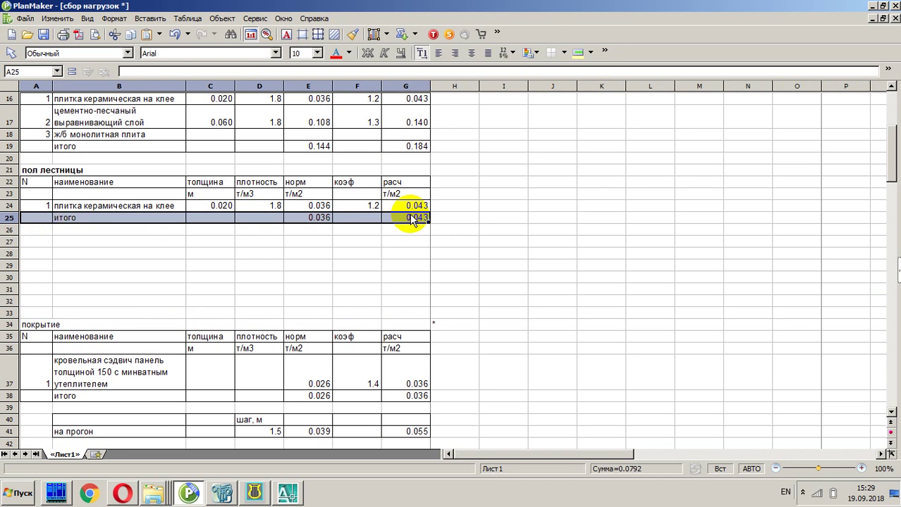
pyautogui.click(564, 53)
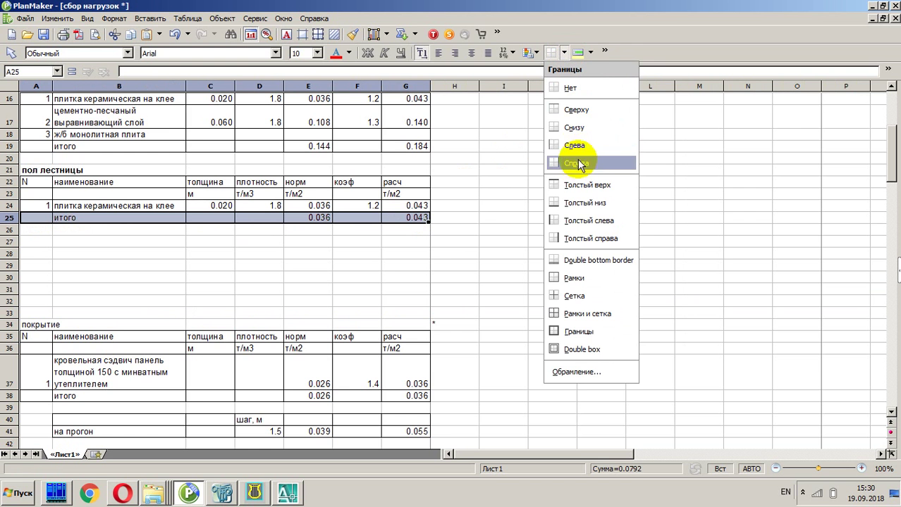
pyautogui.click(582, 314)
pyautogui.click(520, 266)
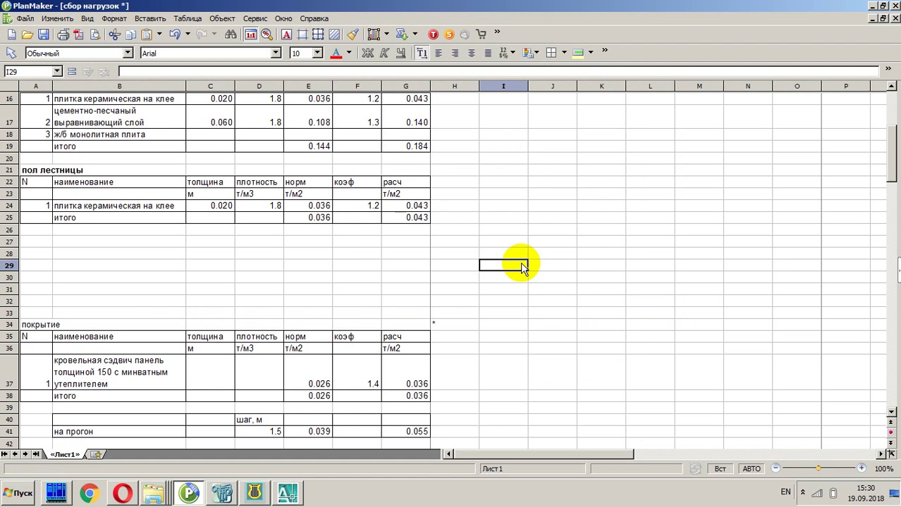
# Step: Switch the input language to Russian and enter the unit "т/м" in cell E27
pyautogui.click(311, 241)
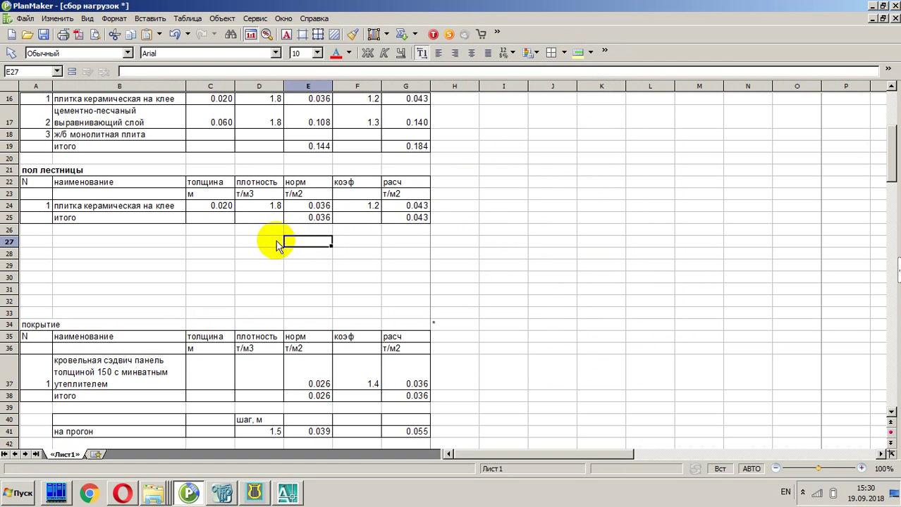
pyautogui.click(273, 245)
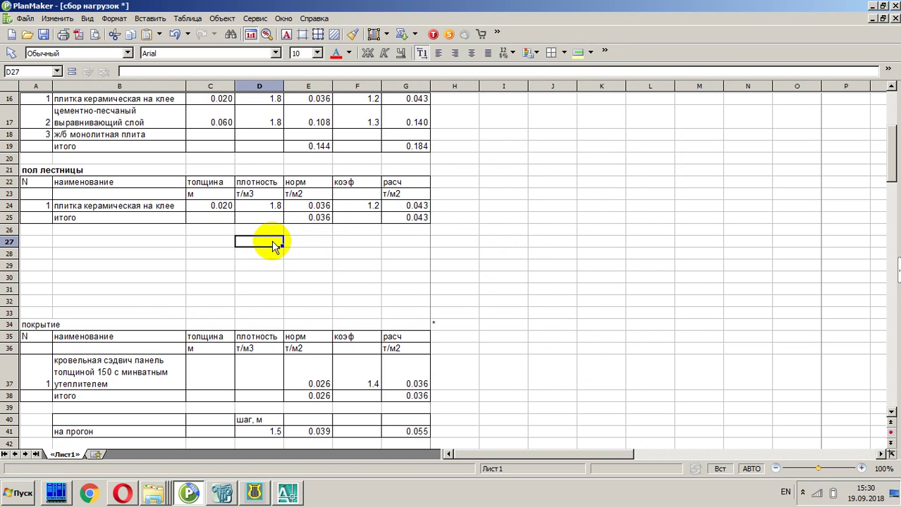
pyautogui.write('у')
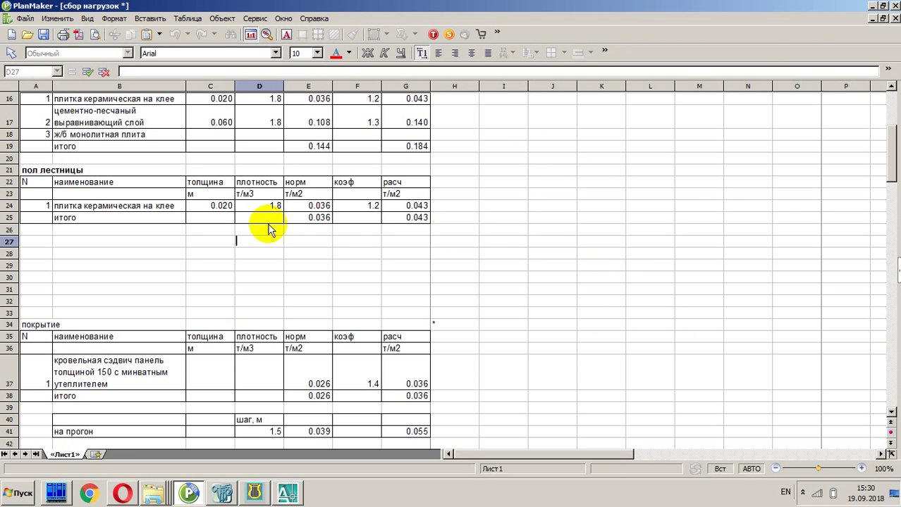
pyautogui.hotkey('alt', 'shift')
pyautogui.click(313, 246)
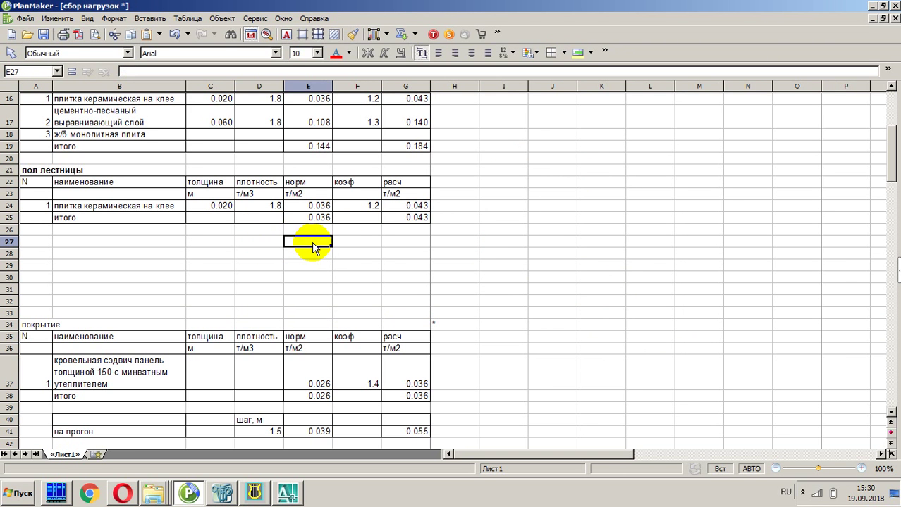
pyautogui.write('т')
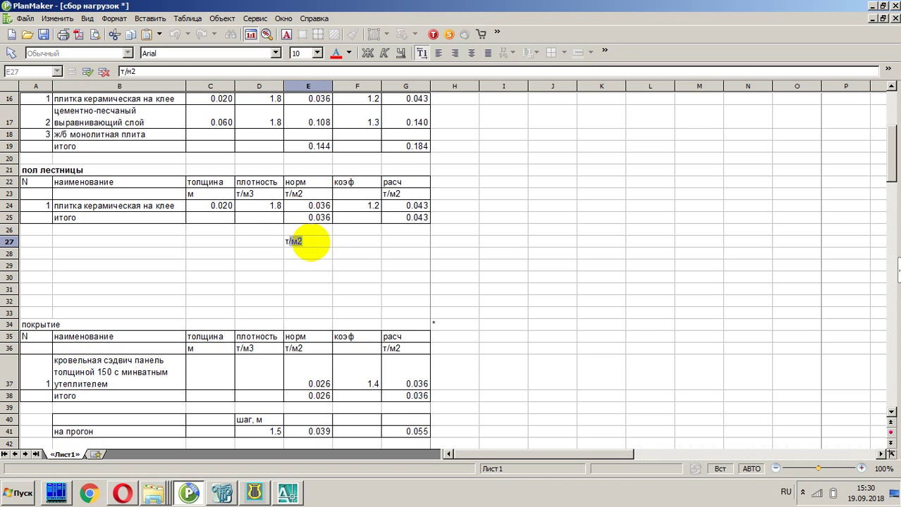
pyautogui.write('/м')
pyautogui.press('Delete')
pyautogui.press('Return')
# Step: Enter the unit "т/м" in cell G27
pyautogui.press('Up')
pyautogui.press('Right')
pyautogui.press('Right')
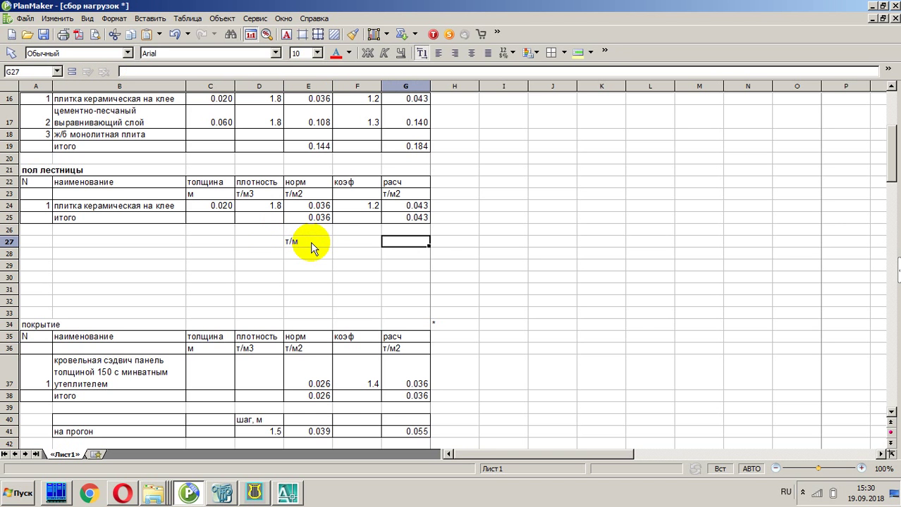
pyautogui.write('т')
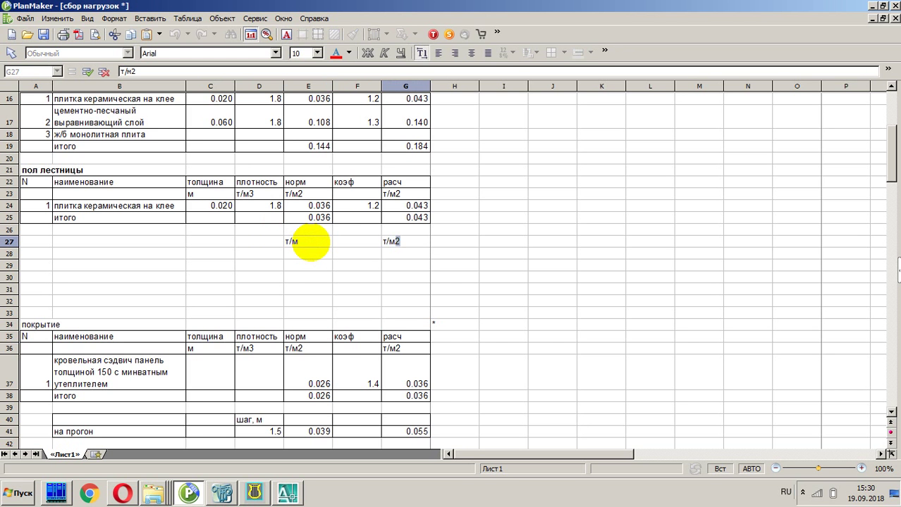
pyautogui.write('/м')
pyautogui.press('Delete')
pyautogui.press('Return')
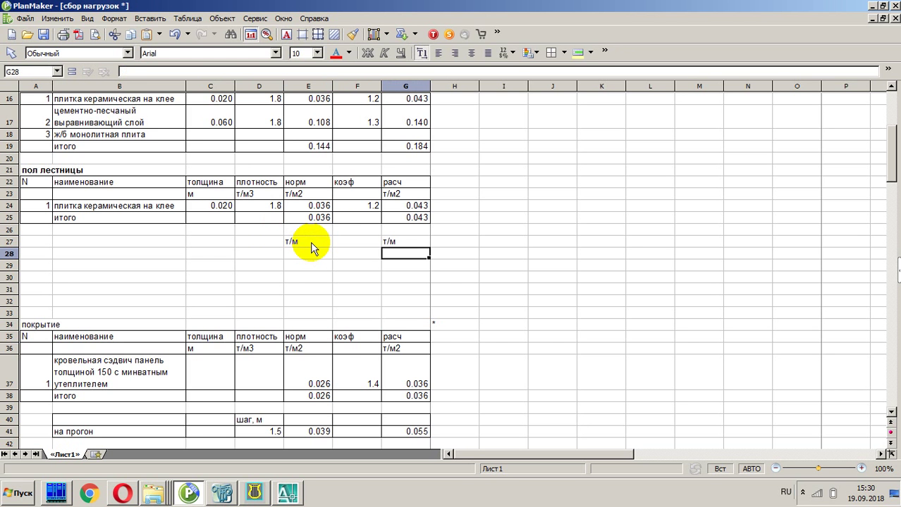
# Step: Enter the unit "м" in cell D27
pyautogui.press('Left')
pyautogui.press('Left')
pyautogui.press('Left')
pyautogui.press('Up')
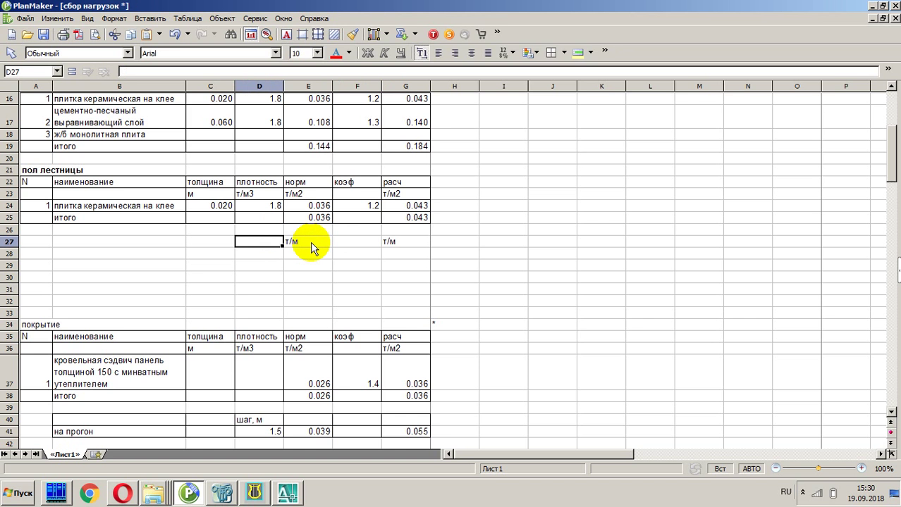
pyautogui.write('м')
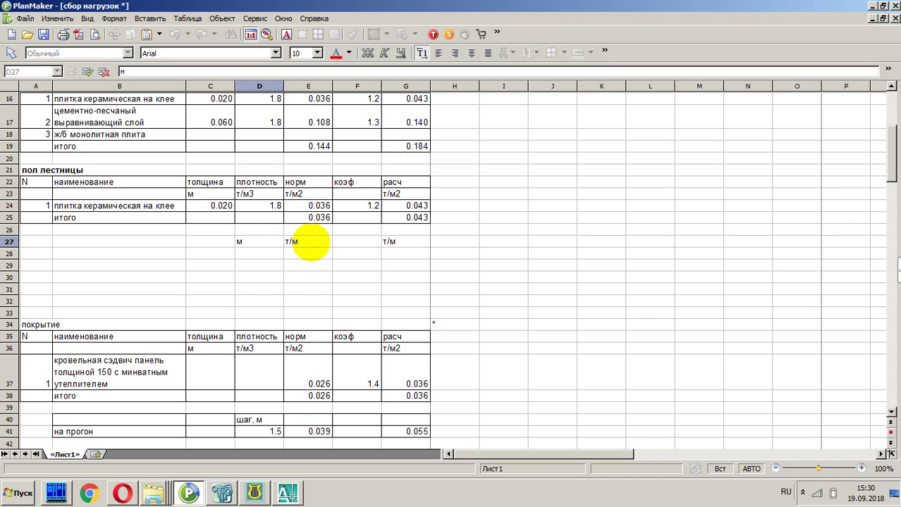
pyautogui.press('Return')
# Step: Enter the row label "на длина марша" in cell B28
pyautogui.press('Up')
pyautogui.press('Left')
pyautogui.press('Left')
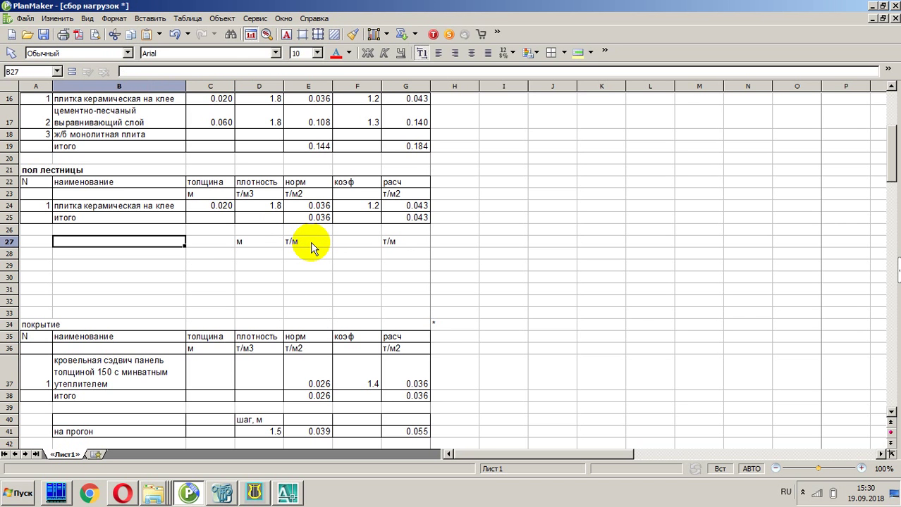
pyautogui.press('Down')
pyautogui.write('на ')
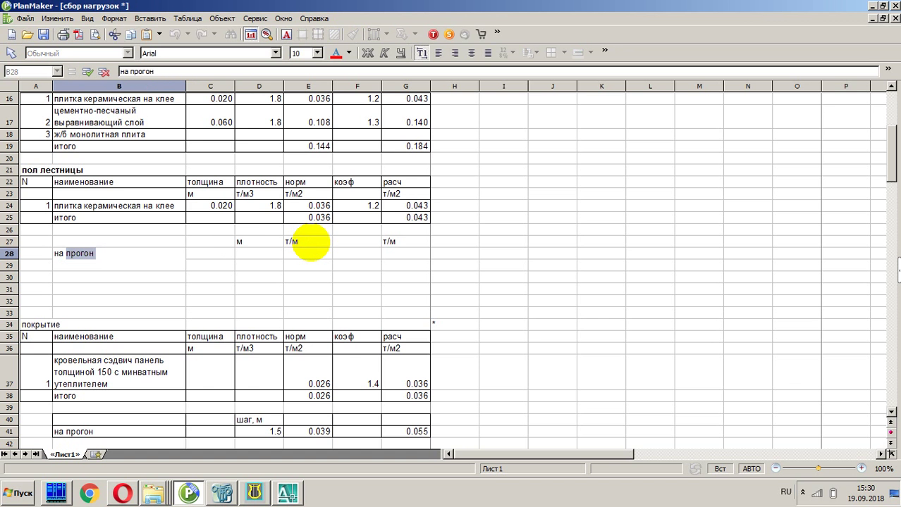
pyautogui.write('длина мар')
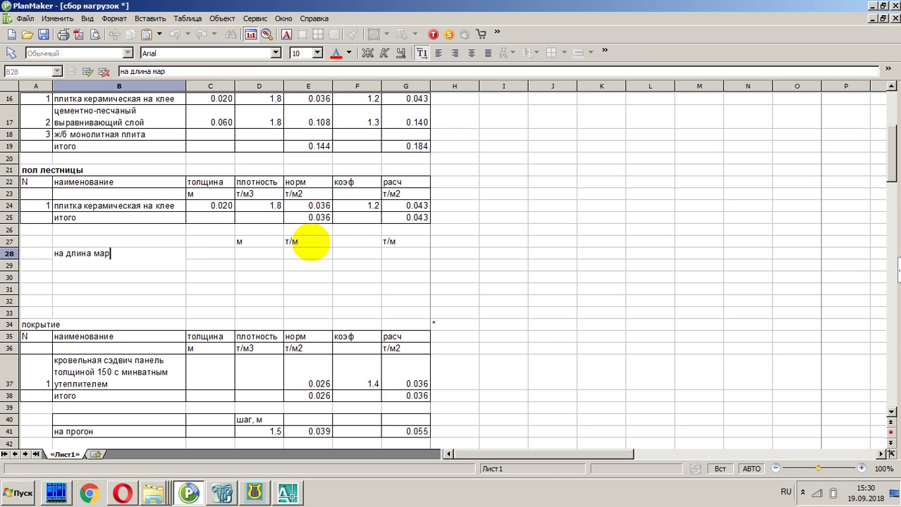
pyautogui.write('ша')
pyautogui.press('Return')
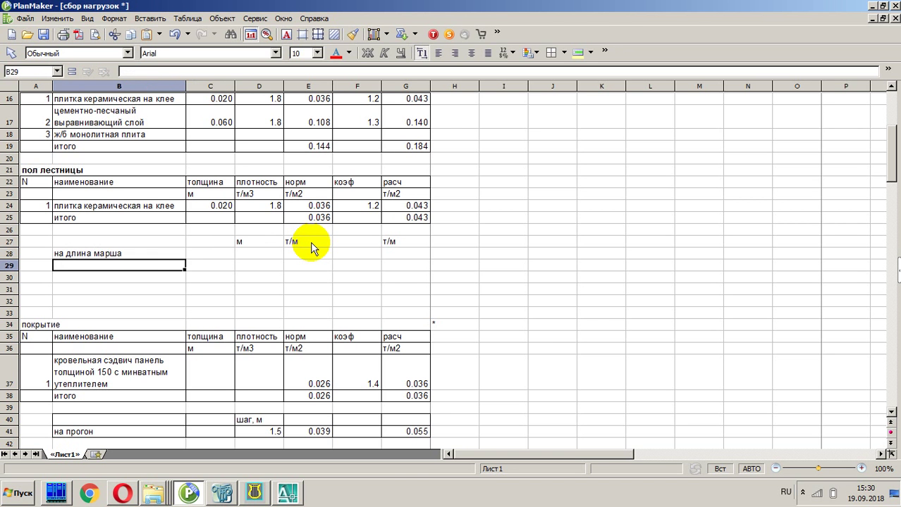
# Step: Look up the stair flight length in the AutoCAD drawing and enter 4.2 in cell D28 of the PlanMaker sheet
pyautogui.press('Right')
pyautogui.hotkey('alt', 'Tab')
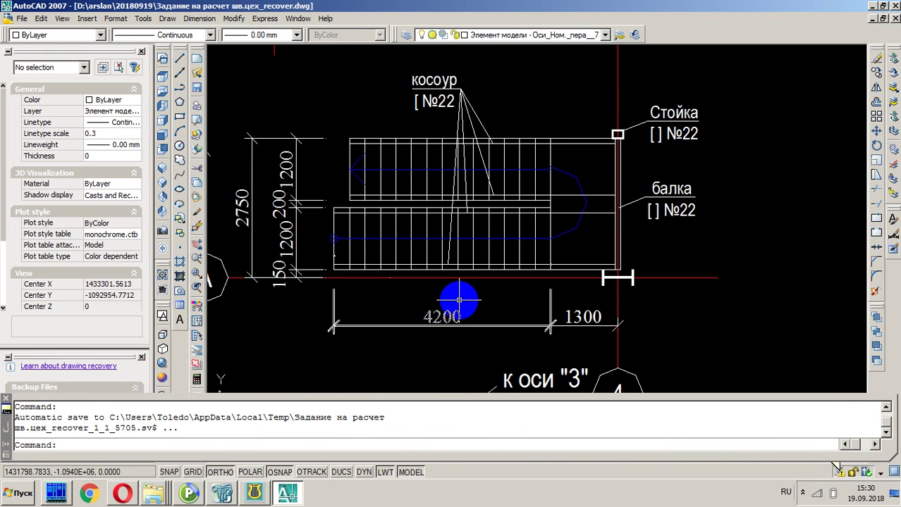
pyautogui.hotkey('alt', 'Tab')
pyautogui.write('4')
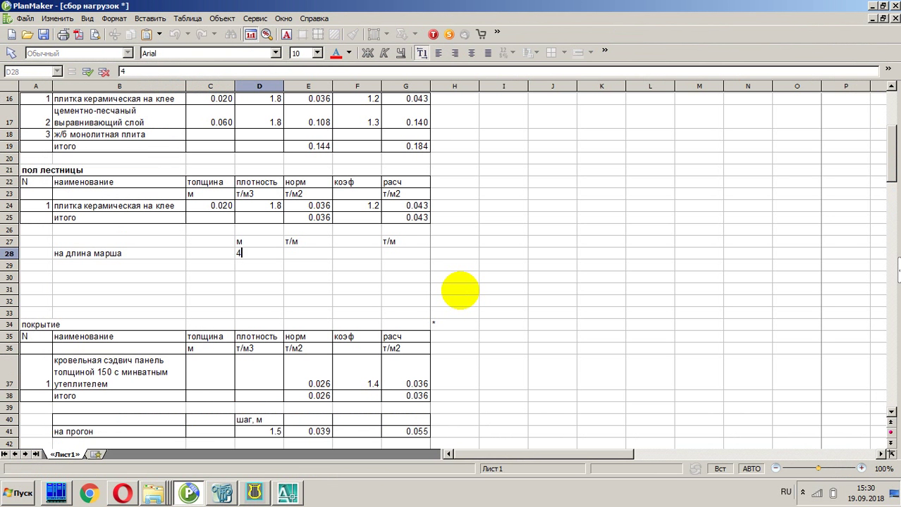
pyautogui.press('Return')
pyautogui.press('Up')
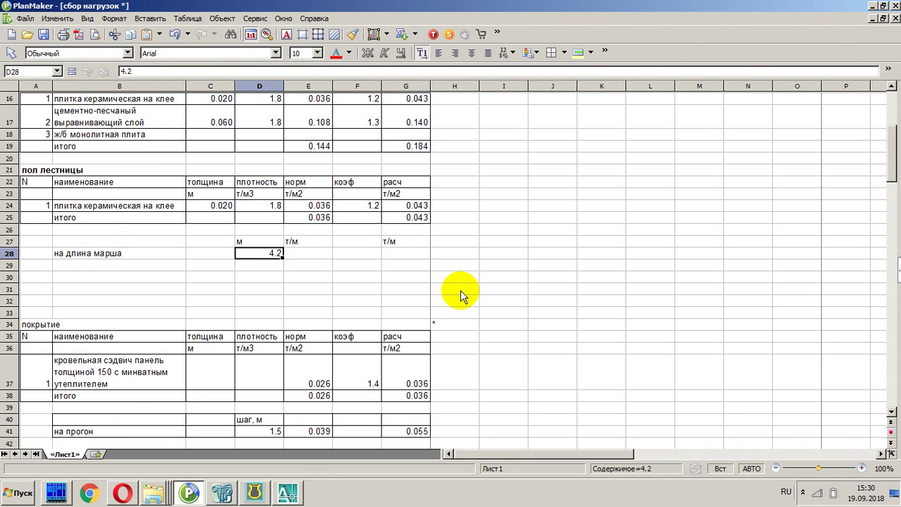
# Step: Calculate the standard load per metre in cell E28 with the formula =D28*E25
pyautogui.press('Right')
pyautogui.write('=')
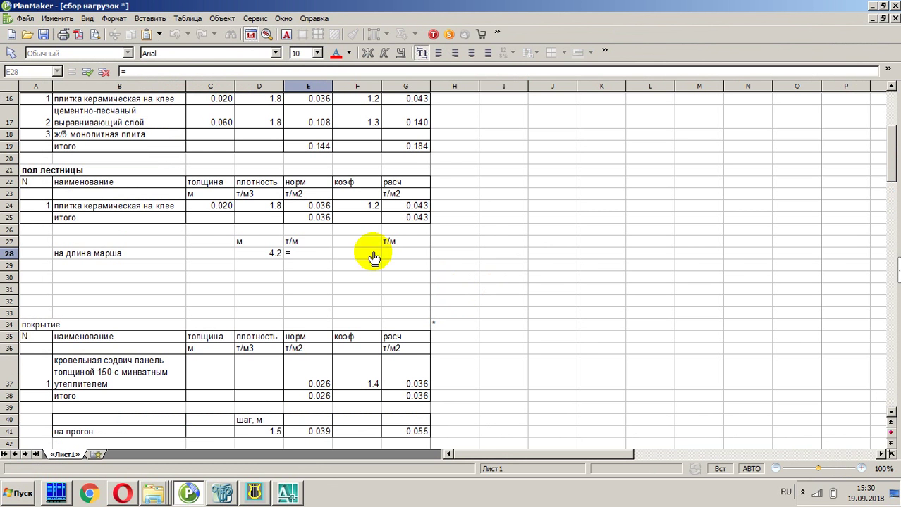
pyautogui.click(277, 255)
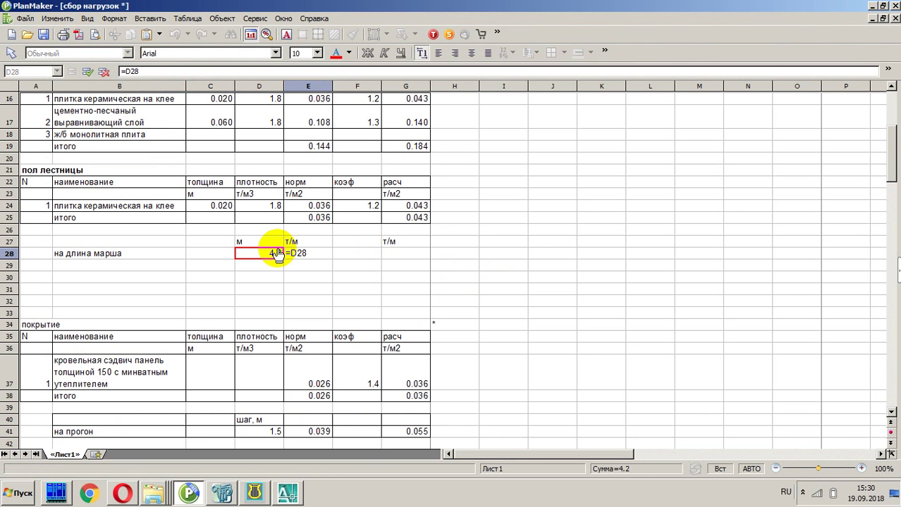
pyautogui.write('*')
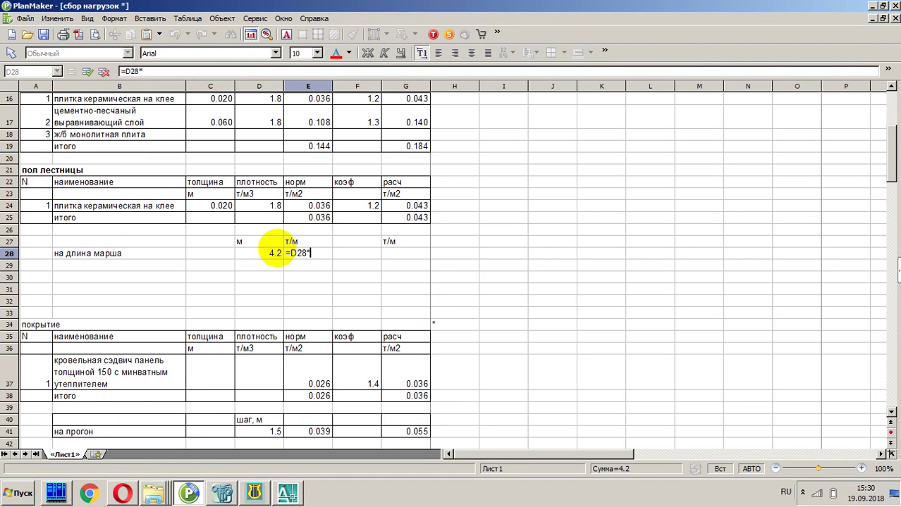
pyautogui.click(314, 218)
pyautogui.press('Return')
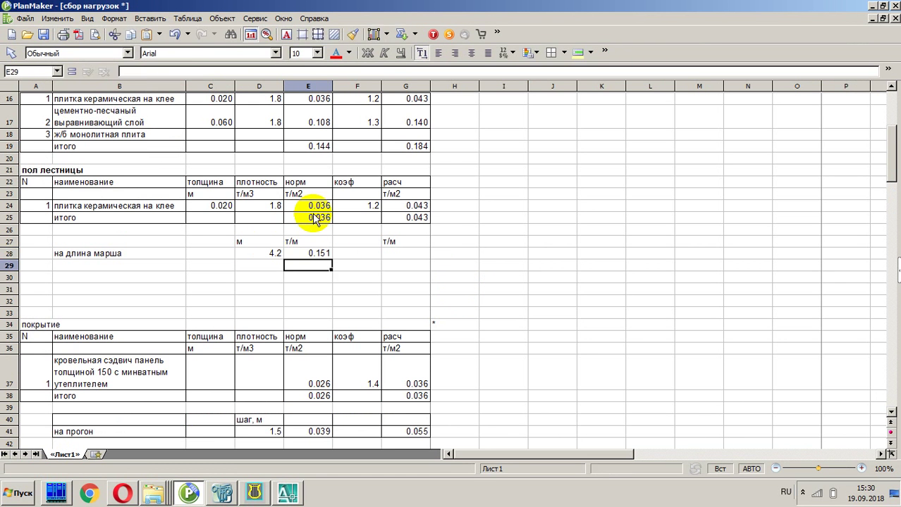
# Step: Calculate the design load per metre for the stair flight in cell G28 with the formula =D28*G25
pyautogui.click(412, 255)
pyautogui.write('=')
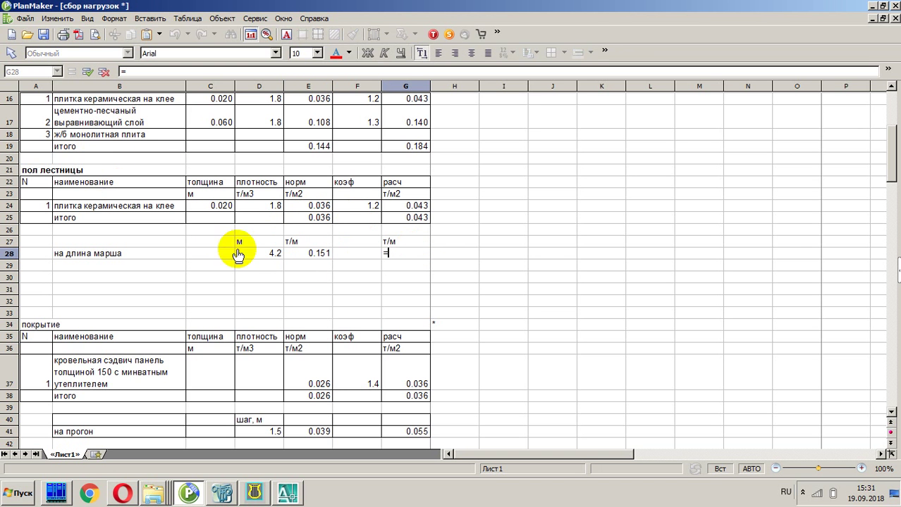
pyautogui.click(276, 255)
pyautogui.write('*')
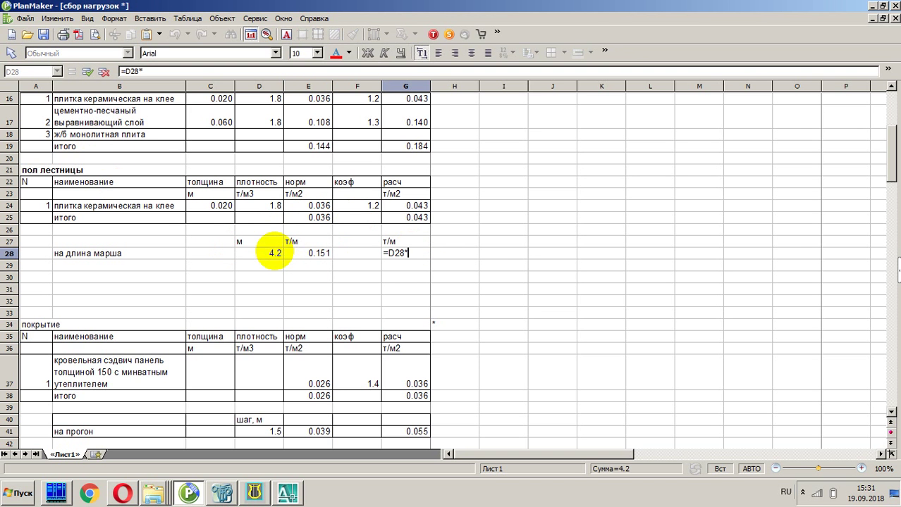
pyautogui.click(415, 219)
pyautogui.press('Return')
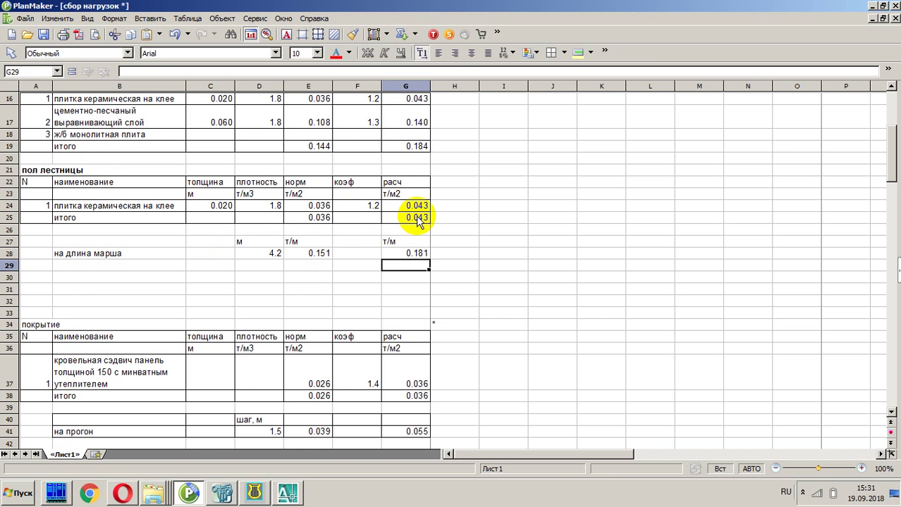
# Step: Correct the row label in cell B28 to "на длину марша"
pyautogui.click(175, 255)
pyautogui.click(151, 74)
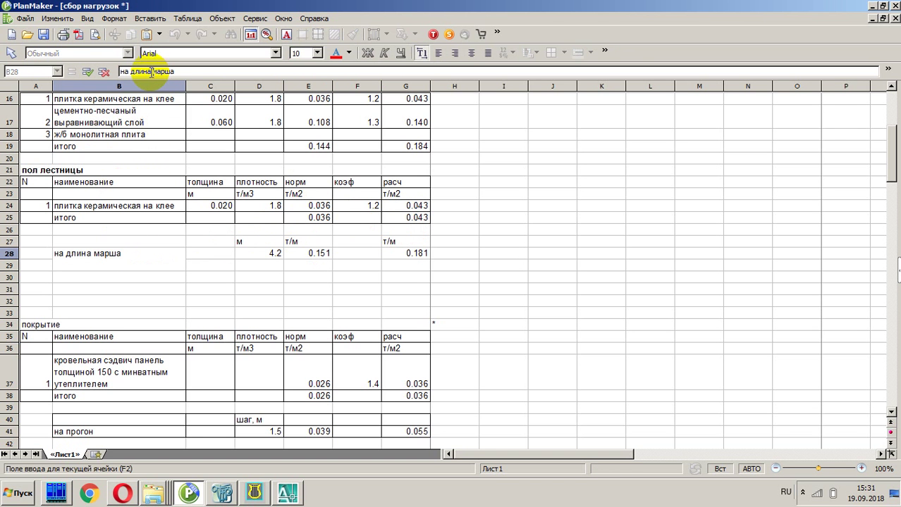
pyautogui.press('BackSpace')
pyautogui.write('у')
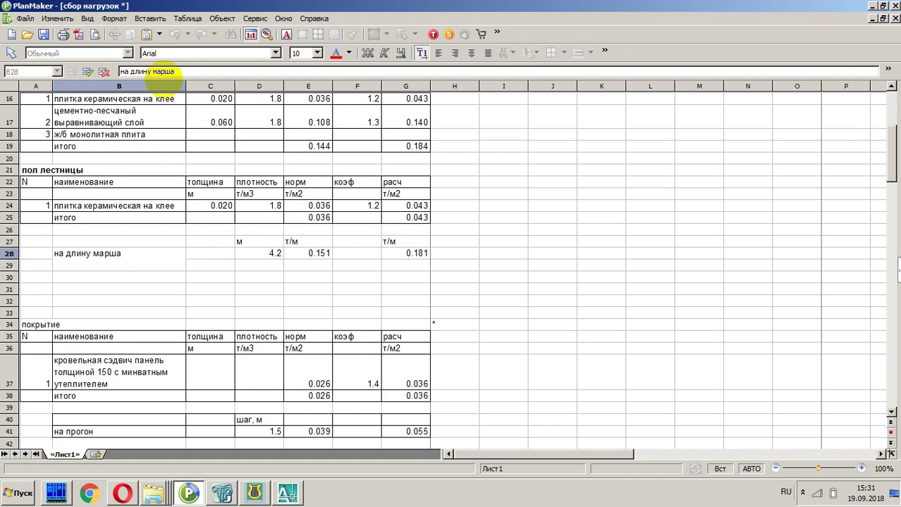
# Step: Enter the row label "на длину площадки" in cell B29
pyautogui.click(119, 270)
pyautogui.write('н')
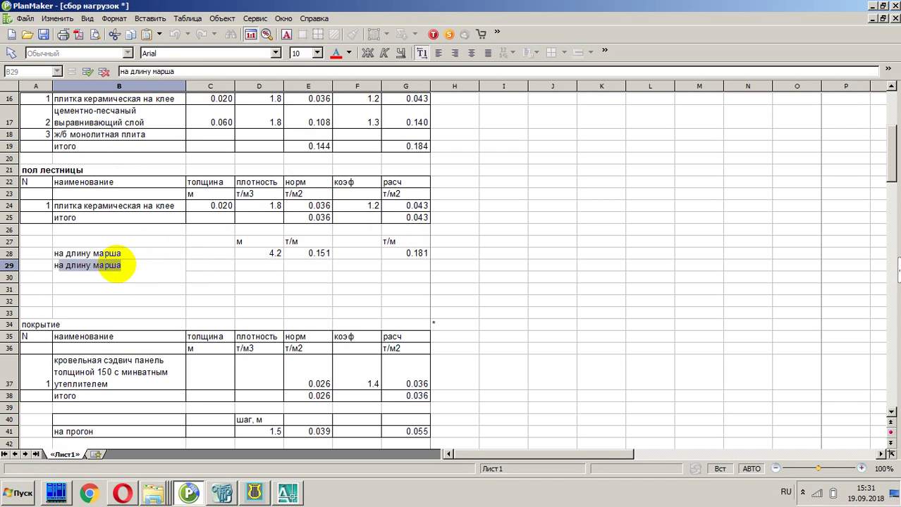
pyautogui.write('а длину ')
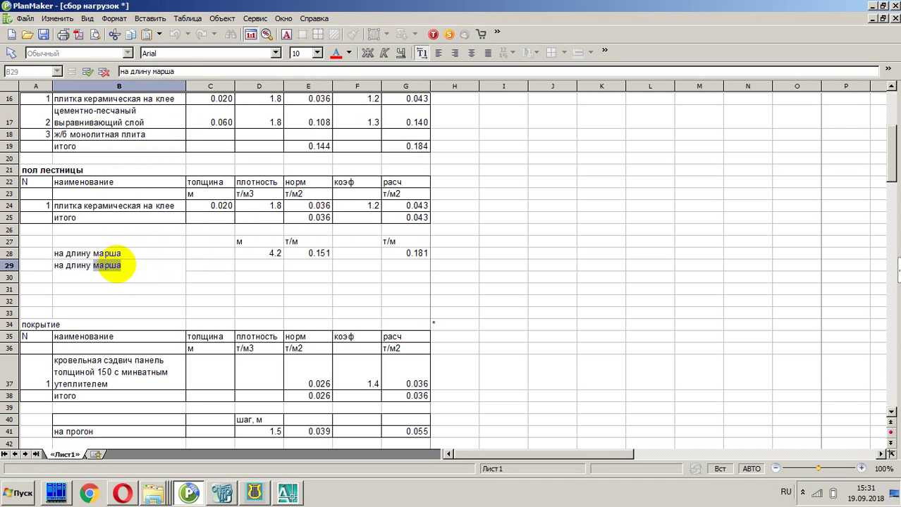
pyautogui.write('площадки')
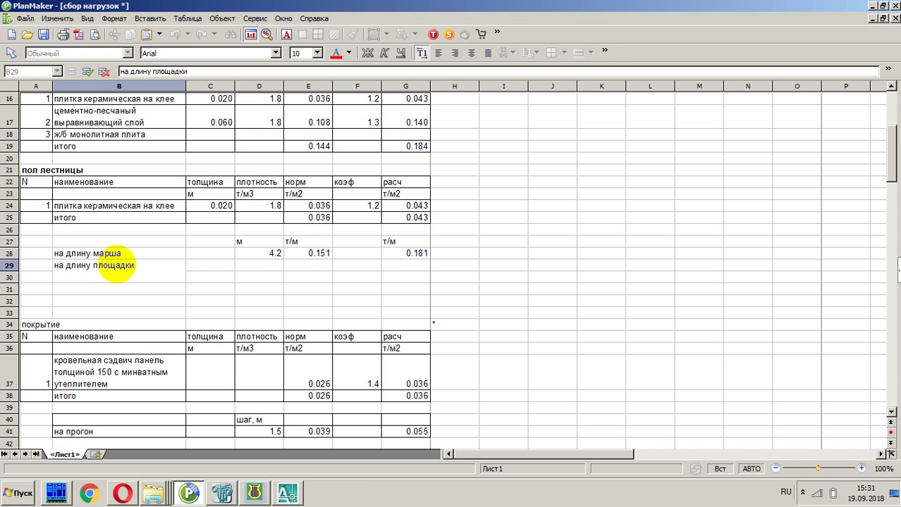
pyautogui.press('Return')
# Step: Look up the stair landing length in the AutoCAD drawing and enter 1.3 in cell D29 of the PlanMaker sheet
pyautogui.press('Up')
pyautogui.press('Right')
pyautogui.press('Right')
pyautogui.hotkey('alt', 'Tab')
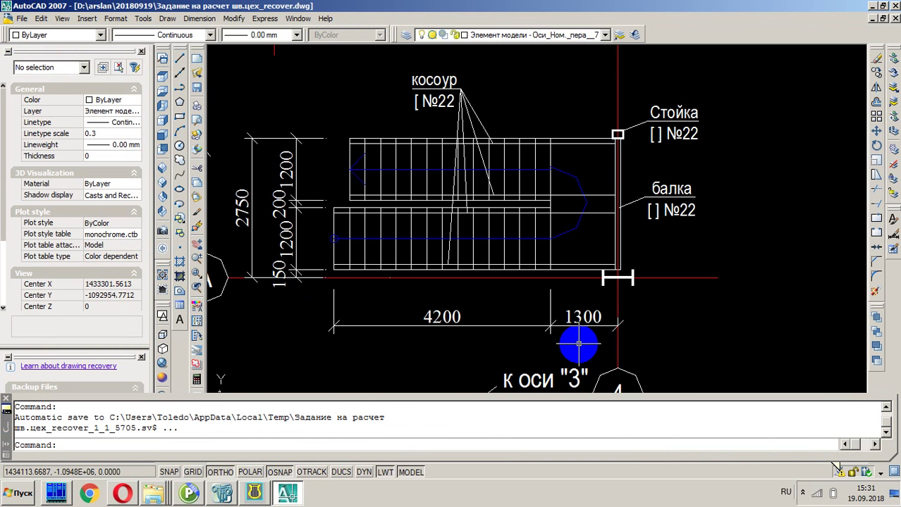
pyautogui.hotkey('alt', 'Tab')
pyautogui.write('1.3')
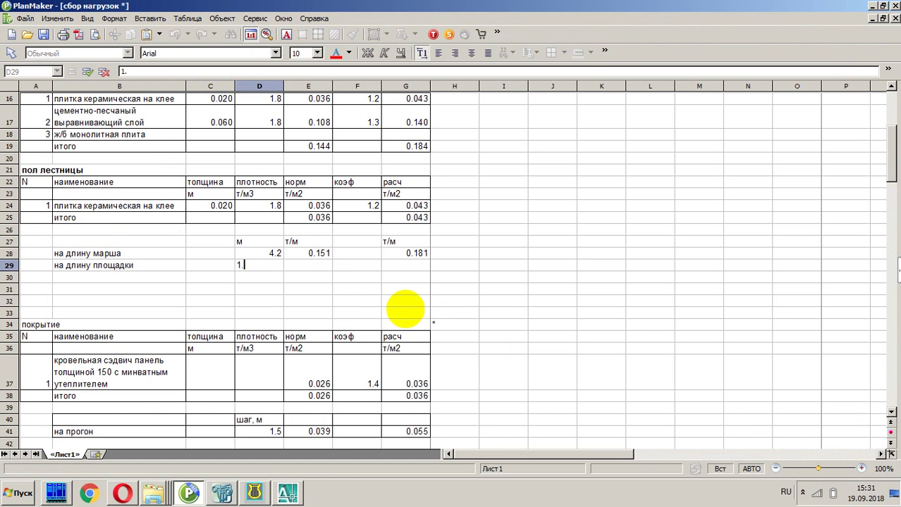
pyautogui.press('Return')
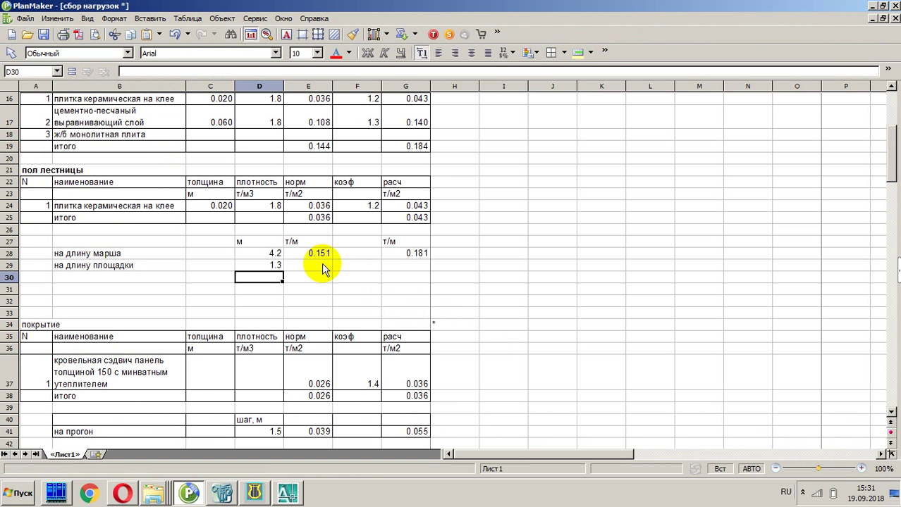
# Step: Calculate the landing's standard load per metre in cell E29 with the formula =D29*E25
pyautogui.click(322, 266)
pyautogui.write('=')
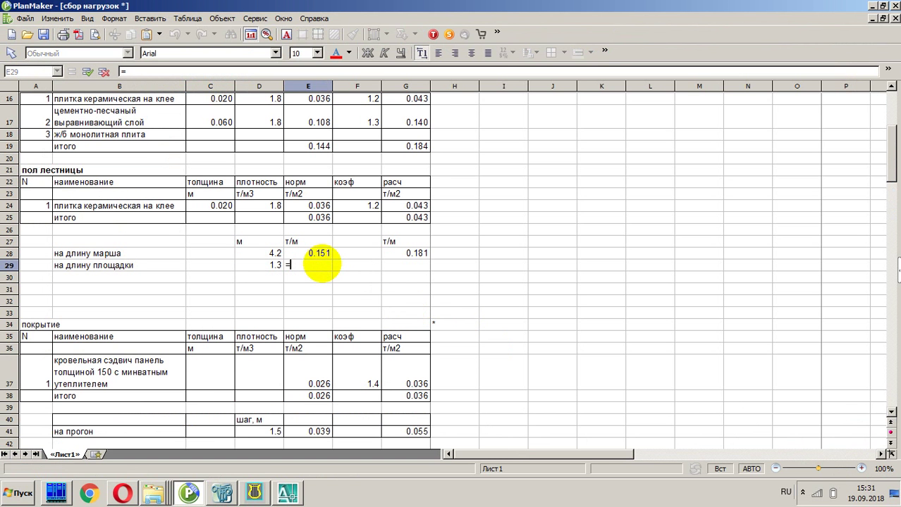
pyautogui.click(268, 266)
pyautogui.write('*')
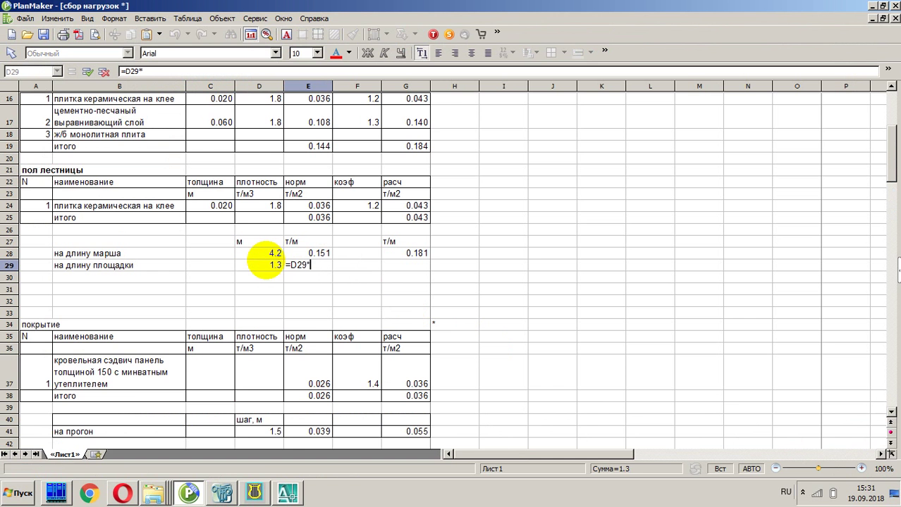
pyautogui.click(326, 220)
pyautogui.press('Return')
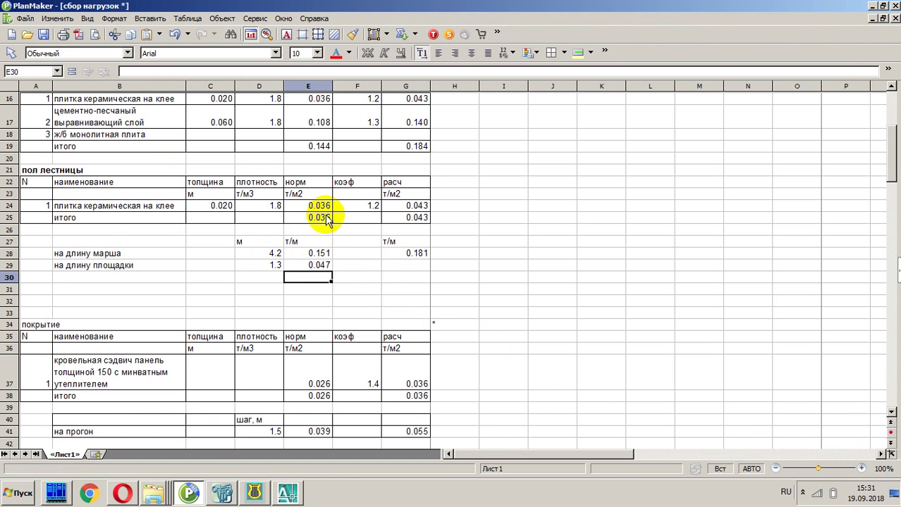
# Step: Calculate the landing's design load per metre in cell G29 with the formula =D29*G25
pyautogui.click(407, 266)
pyautogui.write('=')
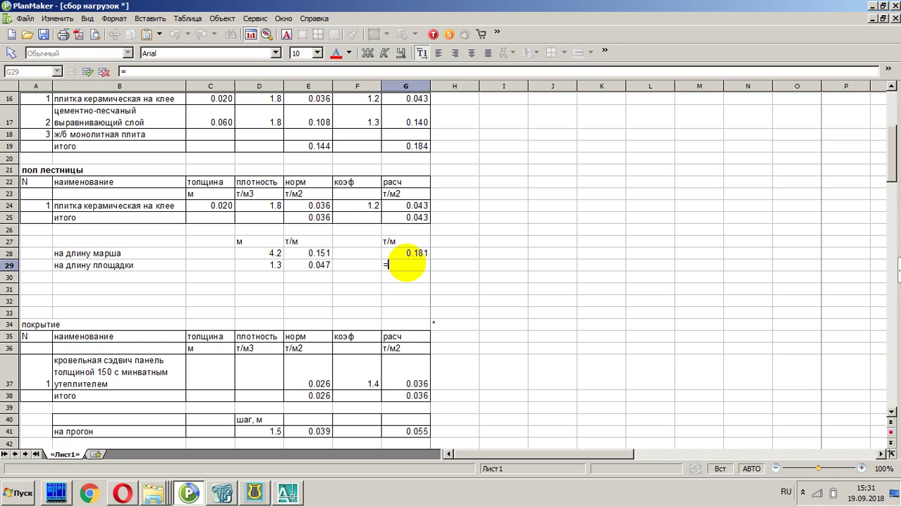
pyautogui.click(275, 267)
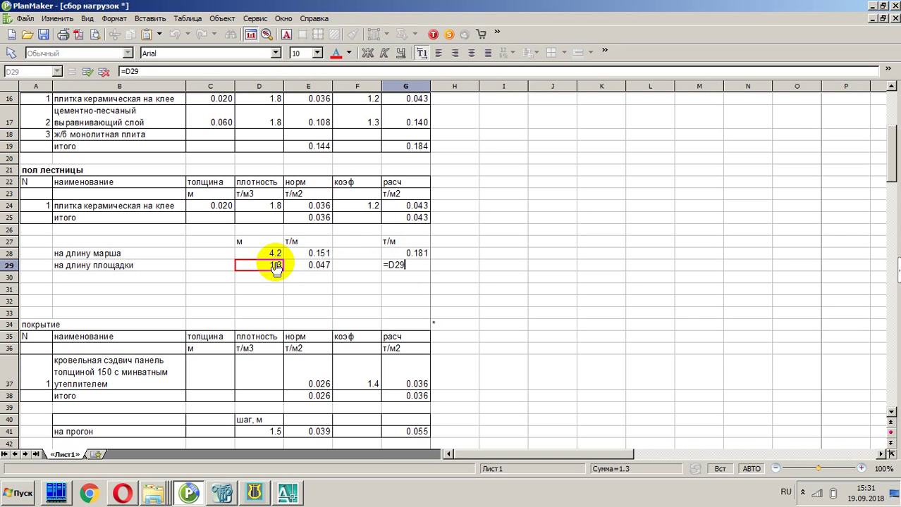
pyautogui.write('*')
pyautogui.click(401, 220)
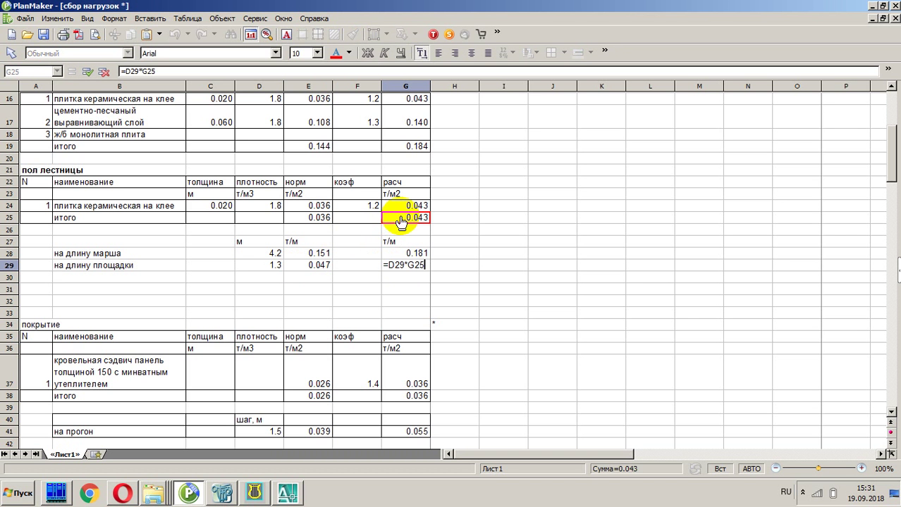
pyautogui.press('Return')
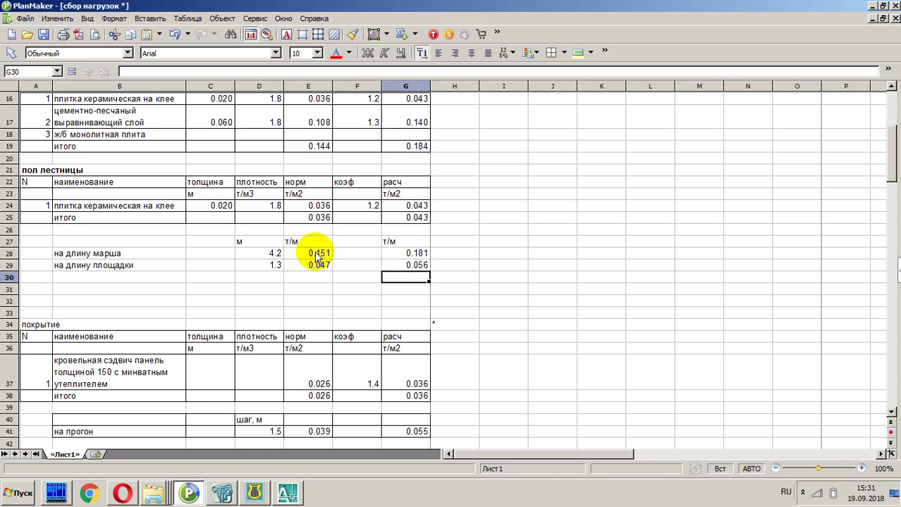
# Step: Add automatic sums of E28:E29 and G28:G29 in row 30 to total the standard and design loads
pyautogui.click(318, 253)
pyautogui.keyDown('shift'); pyautogui.click(328, 264); pyautogui.keyUp('shift')
pyautogui.click(325, 265)
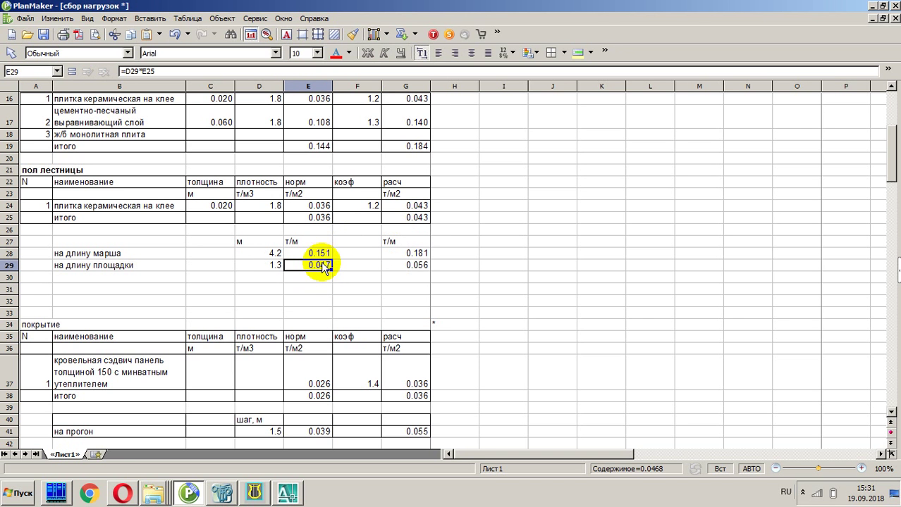
pyautogui.click(327, 243)
pyautogui.click(328, 253)
pyautogui.keyDown('shift'); pyautogui.click(328, 264); pyautogui.keyUp('shift')
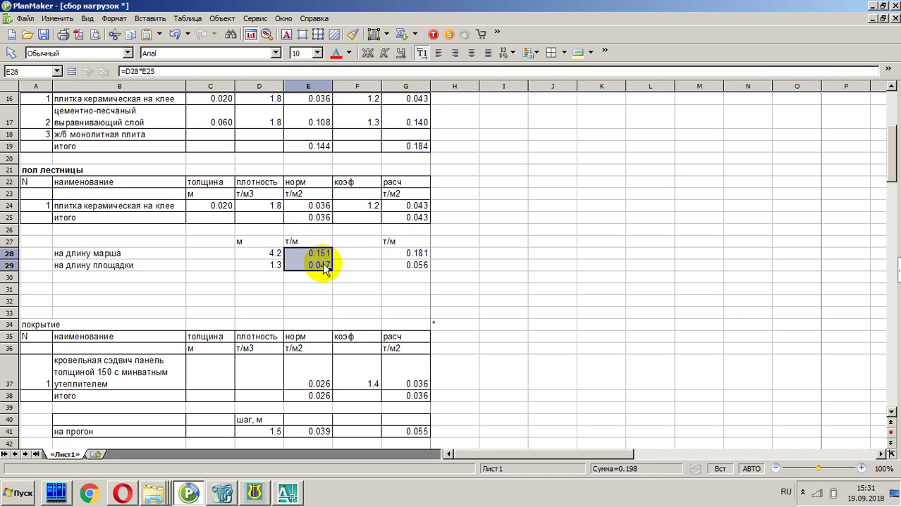
pyautogui.click(400, 35)
pyautogui.moveTo(416, 252); pyautogui.dragTo(417, 263)
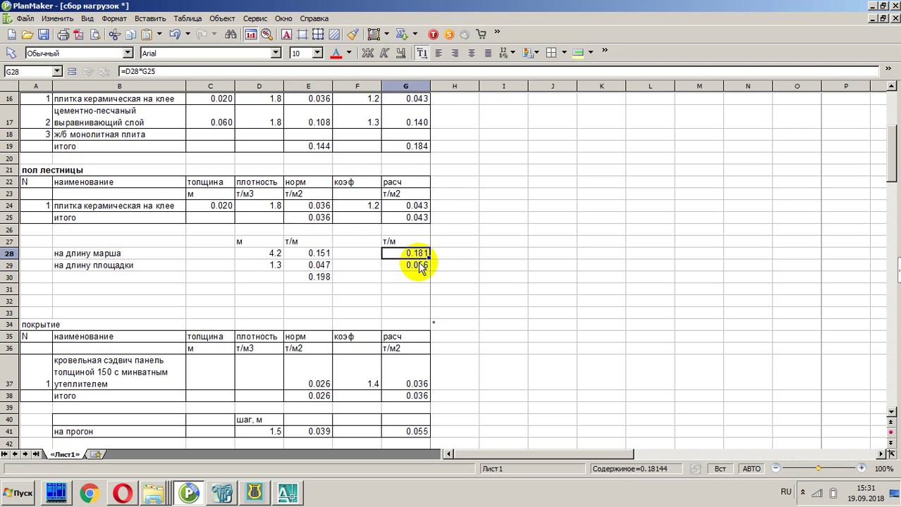
pyautogui.click(400, 36)
pyautogui.click(495, 171)
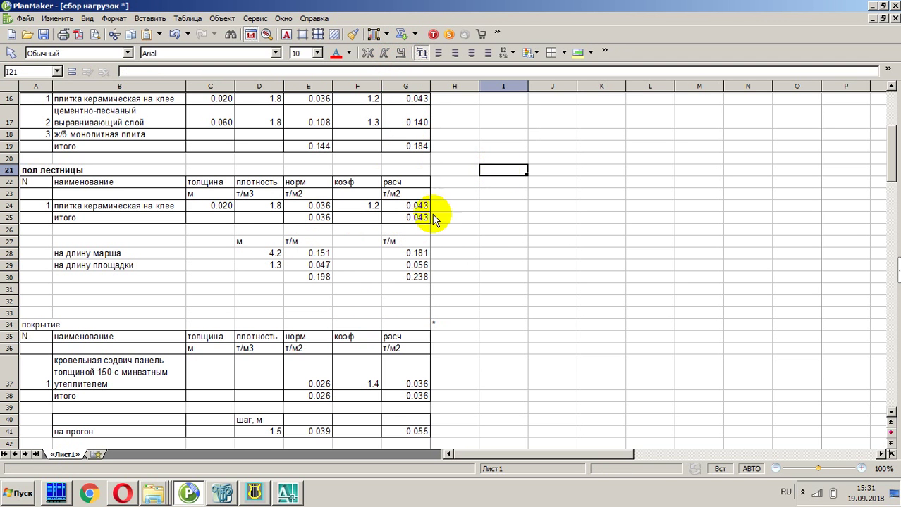
# Step: Apply outer and inner cell borders to the range B27:G30
pyautogui.moveTo(158, 242); pyautogui.dragTo(420, 277)
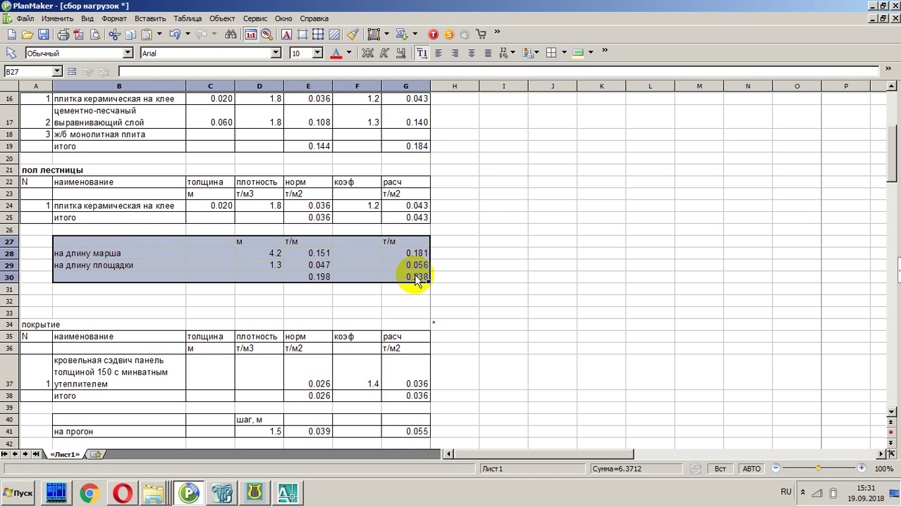
pyautogui.click(553, 53)
pyautogui.click(534, 151)
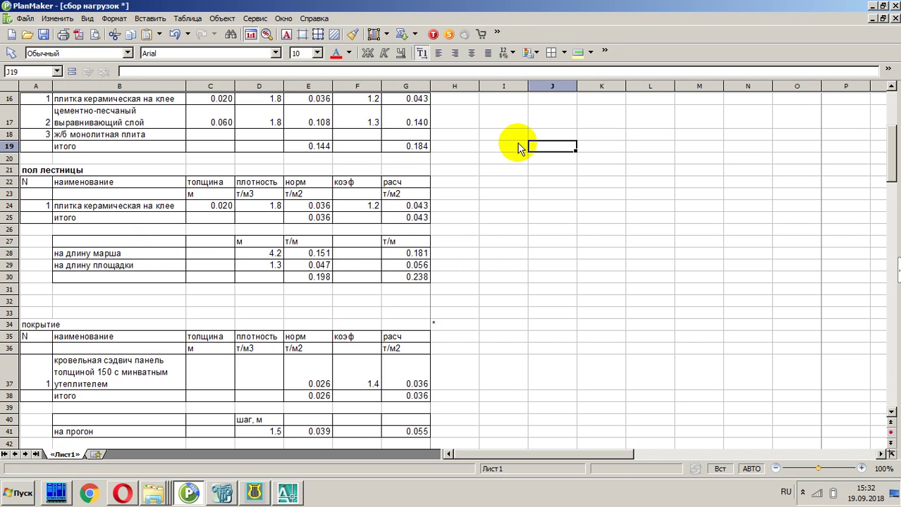
# Step: Insert 14 blank rows at row 32, above the "покрытие" table, in batches of two, four and eight
pyautogui.click(10, 301)
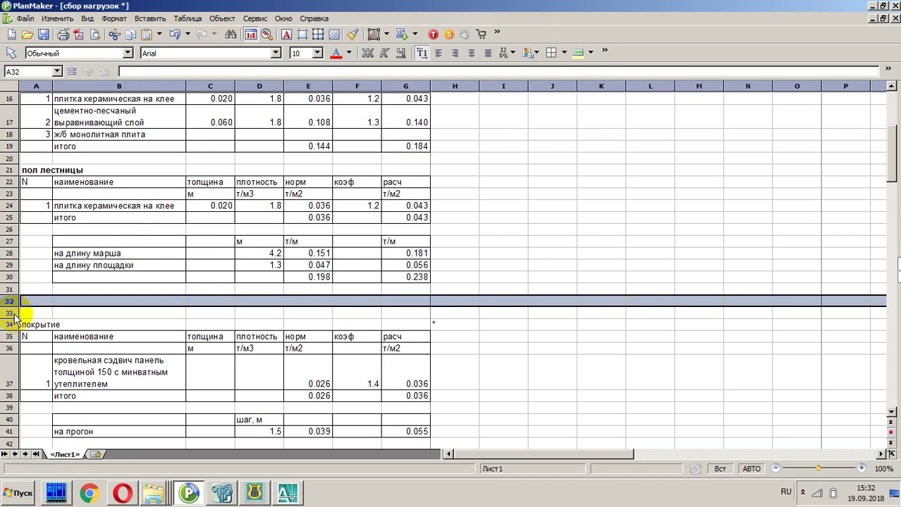
pyautogui.moveTo(12, 303); pyautogui.dragTo(14, 311)
pyautogui.rightClick(14, 312)
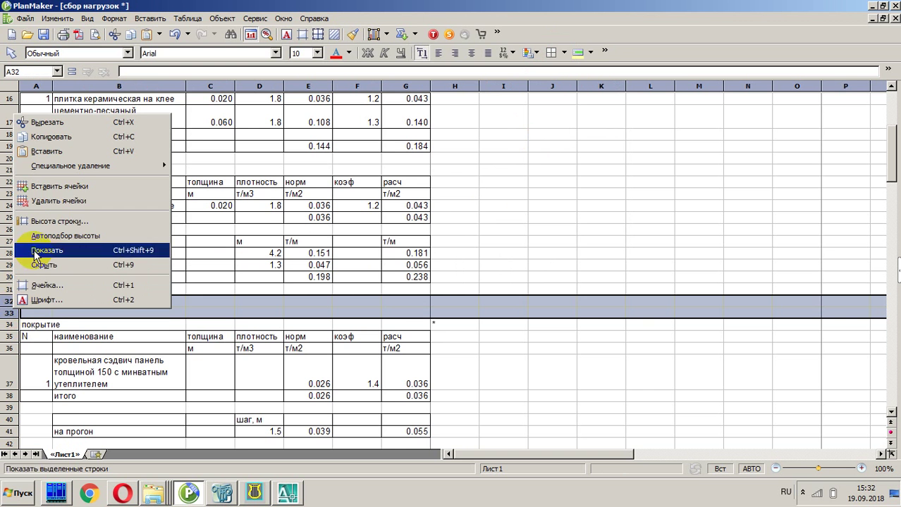
pyautogui.click(44, 186)
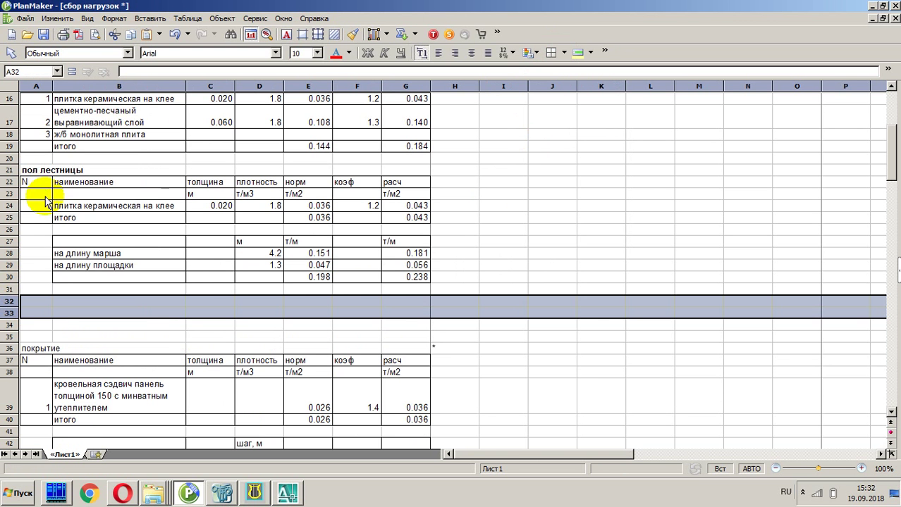
pyautogui.keyDown('shift'); pyautogui.click(15, 337); pyautogui.keyUp('shift')
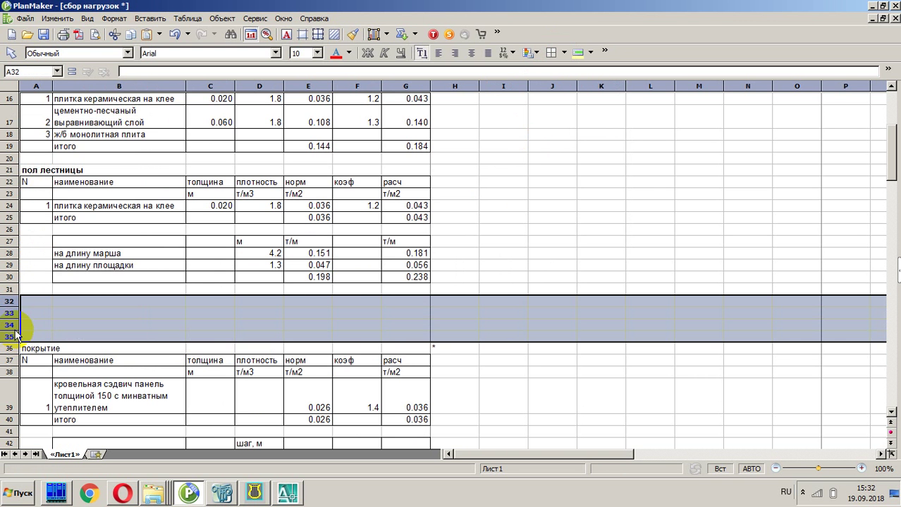
pyautogui.rightClick(16, 336)
pyautogui.click(41, 200)
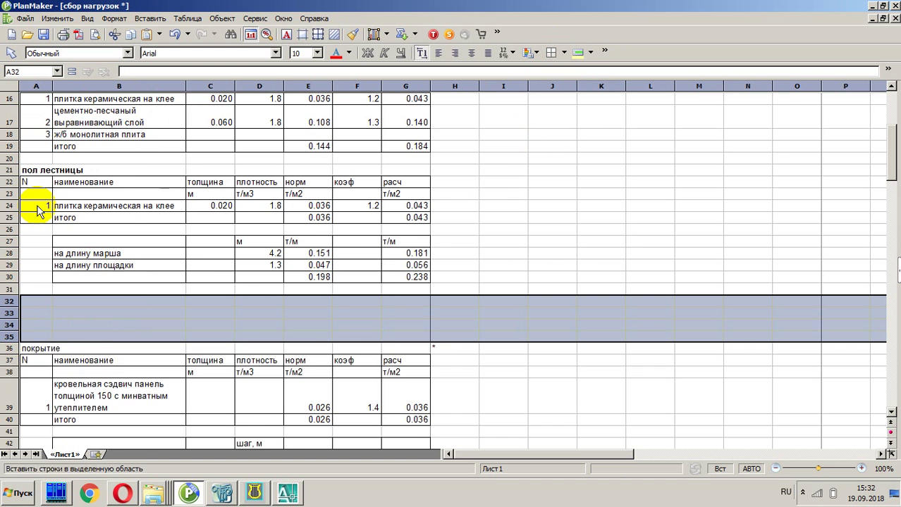
pyautogui.keyDown('shift'); pyautogui.click(15, 384); pyautogui.keyUp('shift')
pyautogui.rightClick(30, 351)
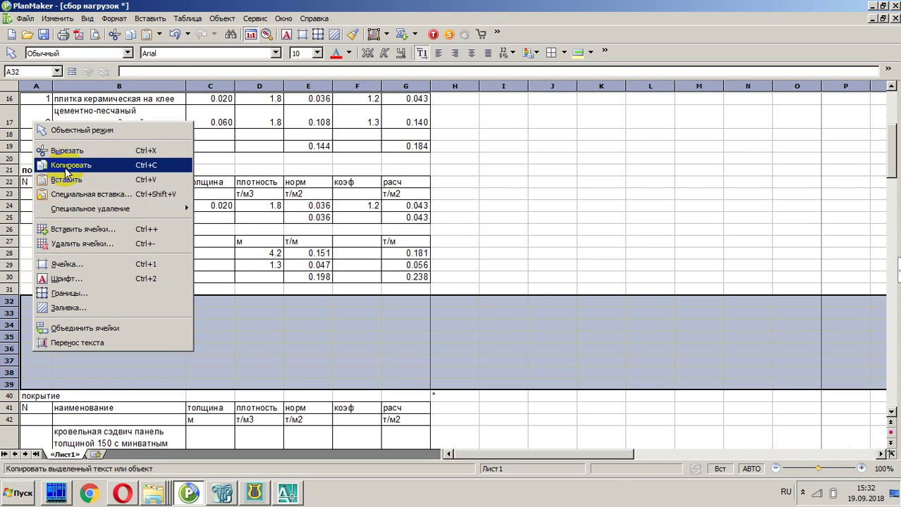
pyautogui.click(81, 230)
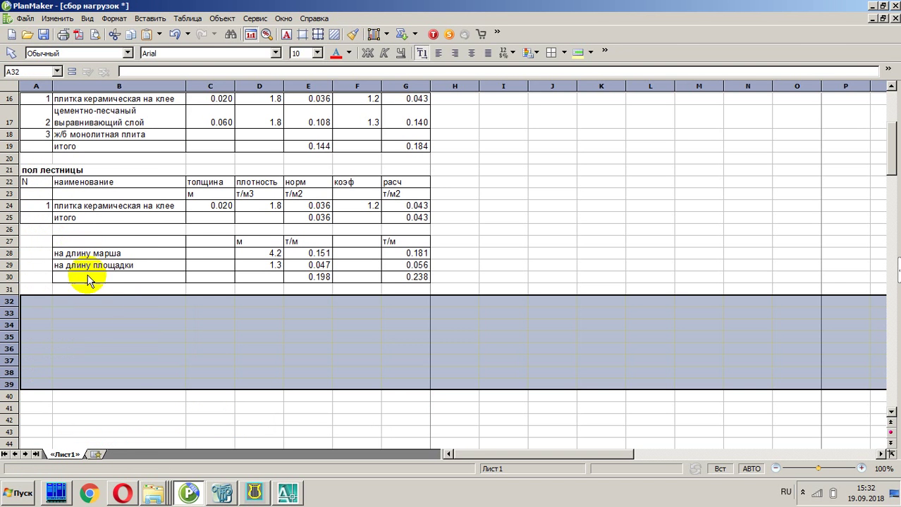
pyautogui.click(99, 314)
# Step: Enter the heading "конструкция лестницы нагрузкой" in cell A32 for the new section and select cell B33
pyautogui.click(48, 303)
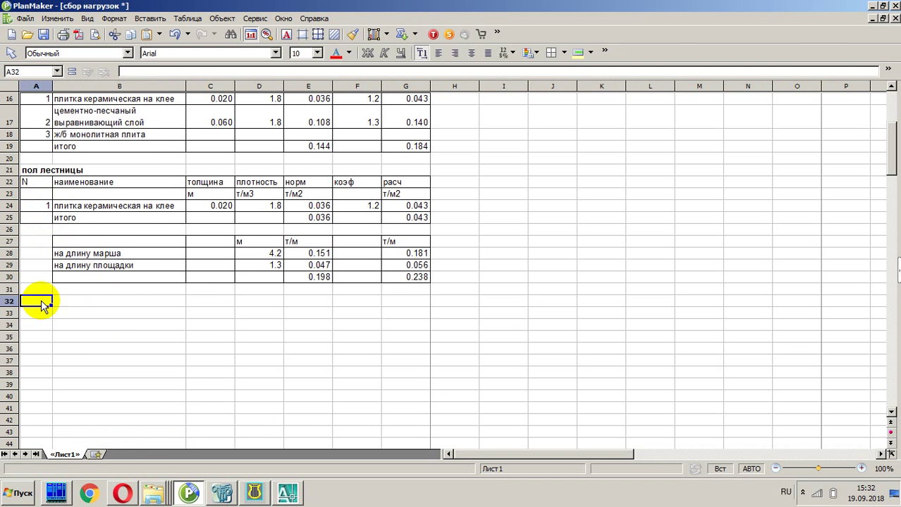
pyautogui.write('конс')
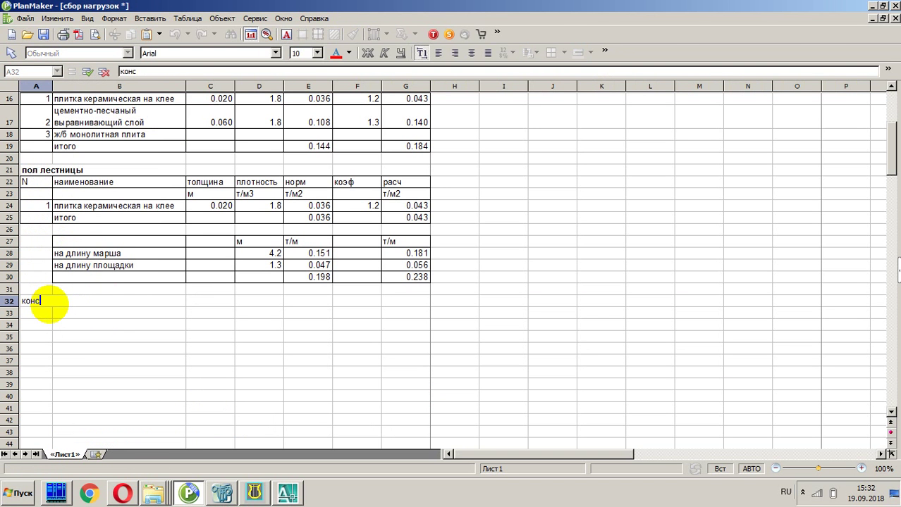
pyautogui.press('BackSpace')
pyautogui.press('BackSpace')
pyautogui.press('BackSpace')
pyautogui.write('лестница')
pyautogui.press('BackSpace')
pyautogui.press('BackSpace')
pyautogui.press('BackSpace')
pyautogui.press('BackSpace')
pyautogui.press('BackSpace')
pyautogui.press('BackSpace')
pyautogui.press('BackSpace')
pyautogui.press('BackSpace')
pyautogui.press('BackSpace')
pyautogui.press('BackSpace')
pyautogui.write('конструкция лестниц')
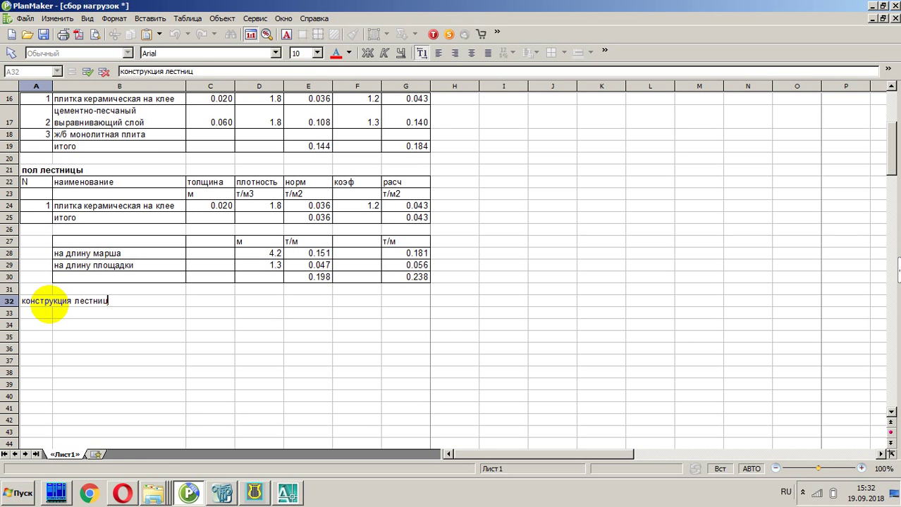
pyautogui.write('ы нагрузкой')
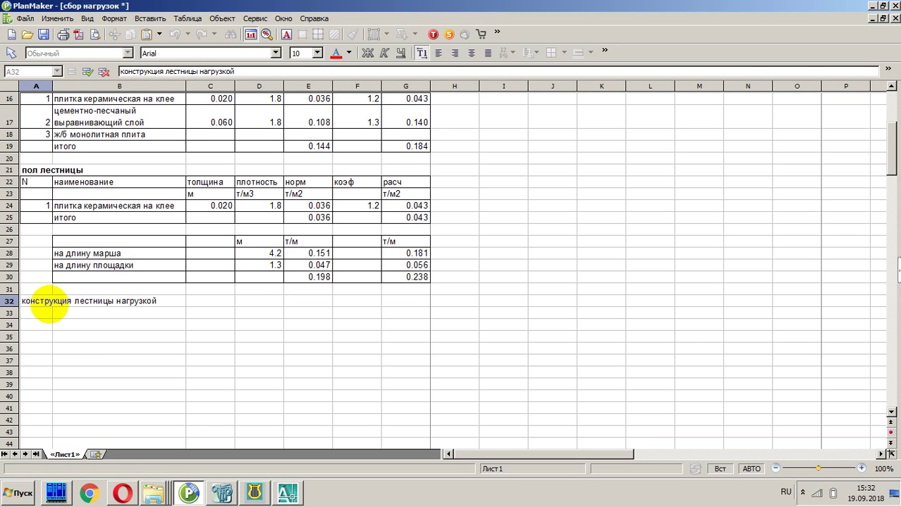
pyautogui.press('Return')
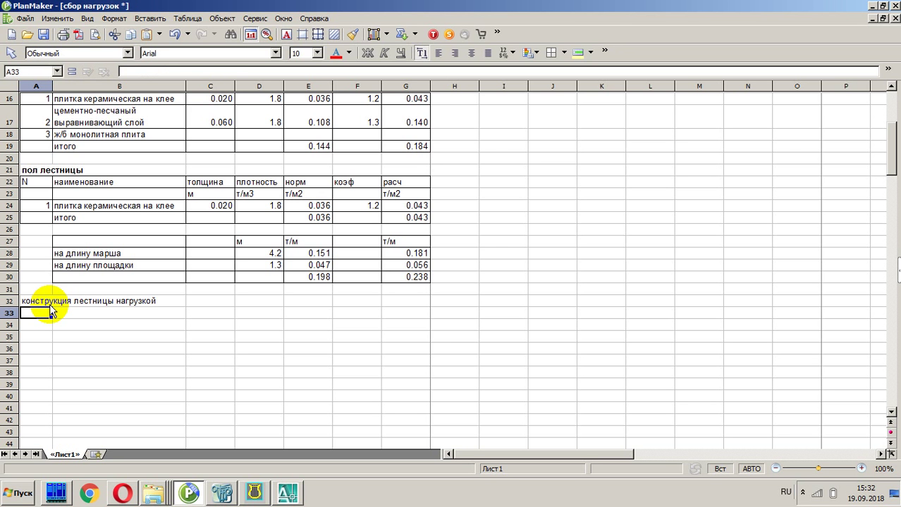
pyautogui.click(52, 313)
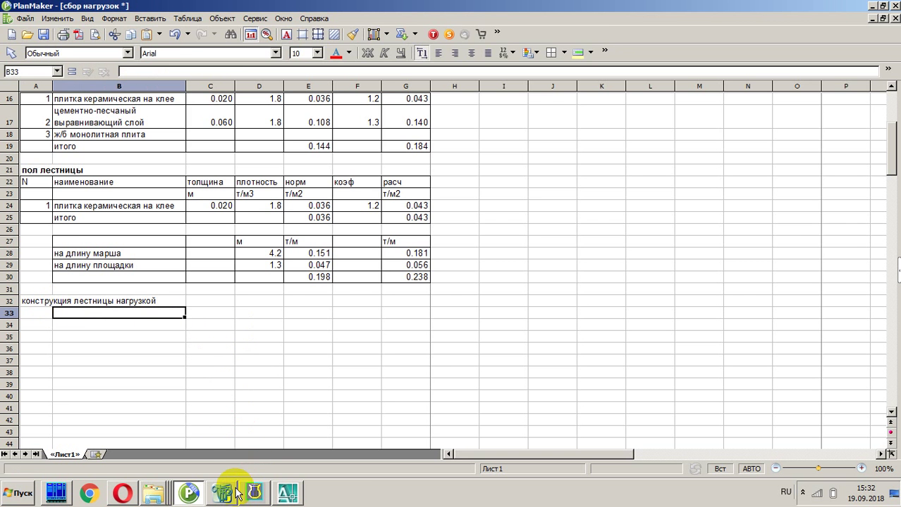
# Step: Switch to the AutoCAD stair drawing and draw a line across the lower flight's [ №22 stringer at its upper bend near node "2"
pyautogui.click(287, 493)
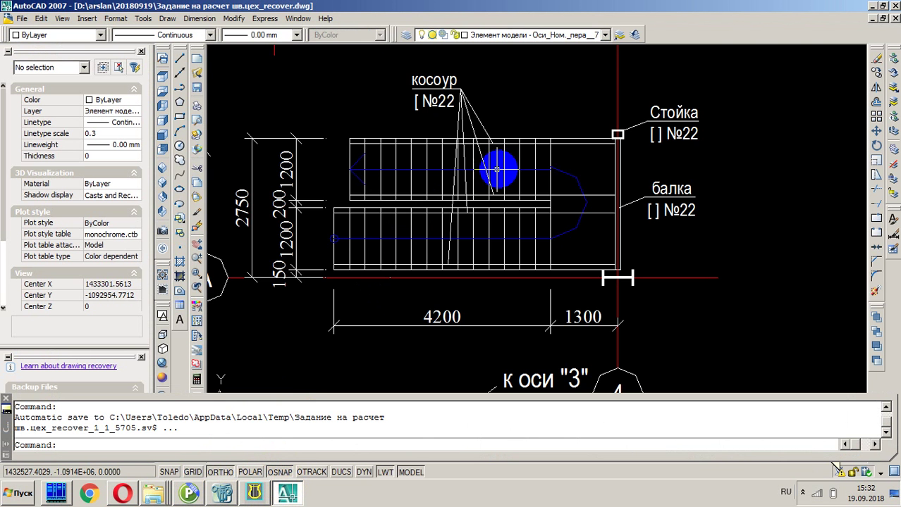
pyautogui.scroll(-5, 521, 164)
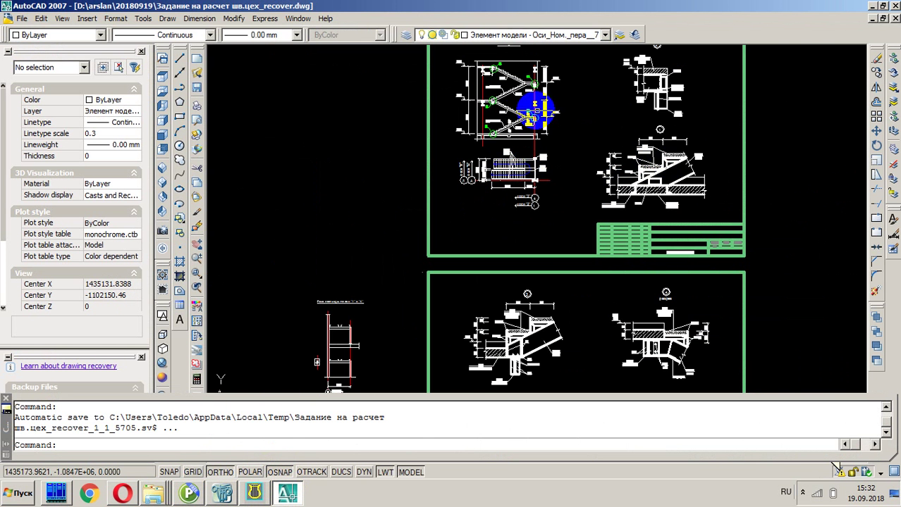
pyautogui.scroll(6, 523, 96)
pyautogui.scroll(1, 506, 127)
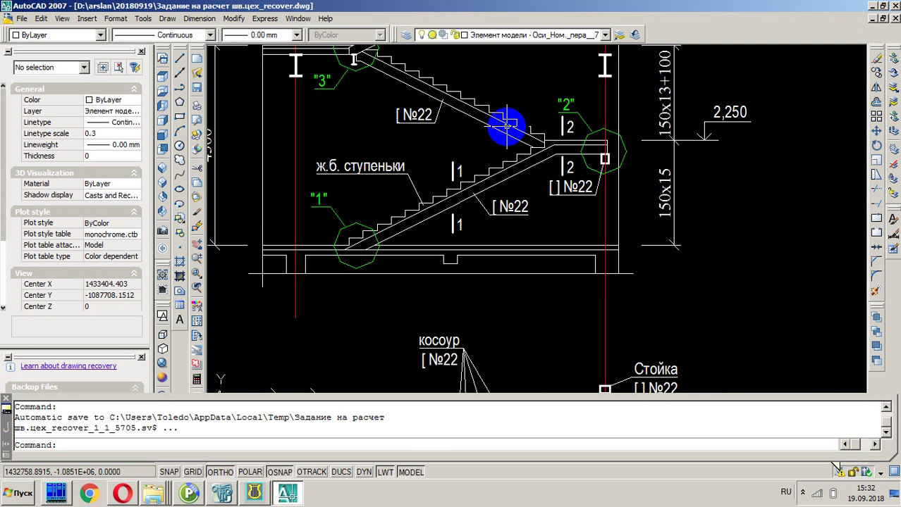
pyautogui.scroll(2, 515, 159)
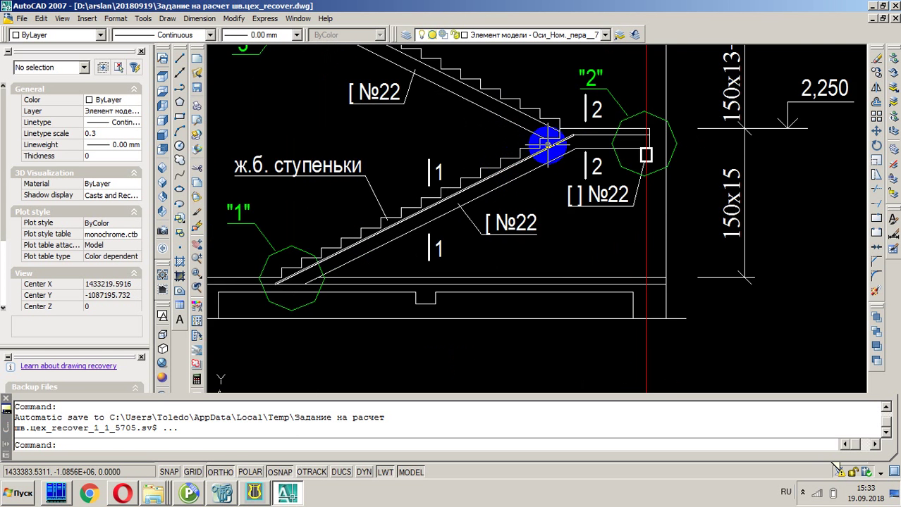
pyautogui.scroll(-2, 548, 145)
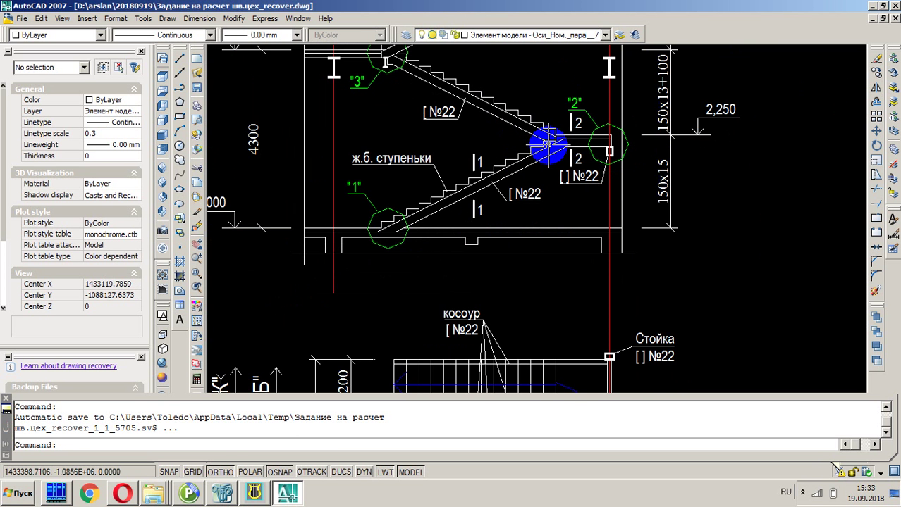
pyautogui.scroll(2, 547, 144)
pyautogui.click(180, 58)
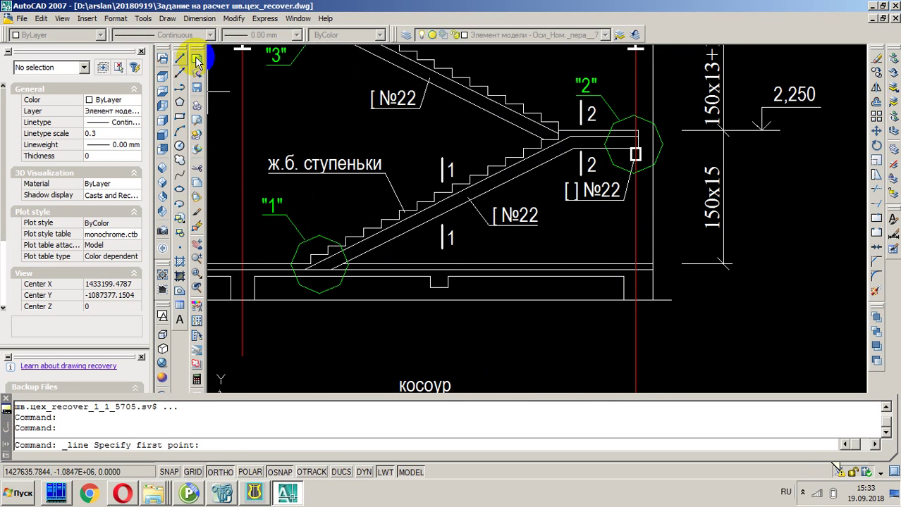
pyautogui.scroll(2, 583, 101)
pyautogui.click(565, 165)
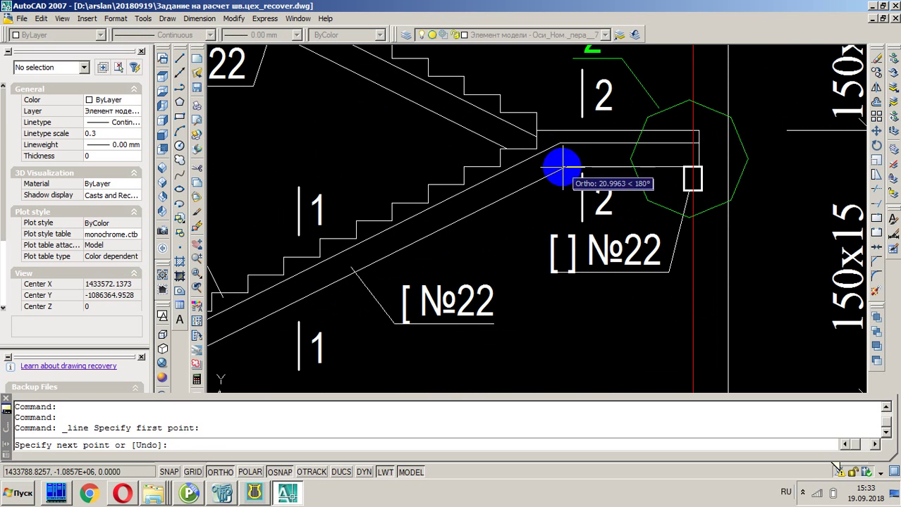
pyautogui.click(561, 144)
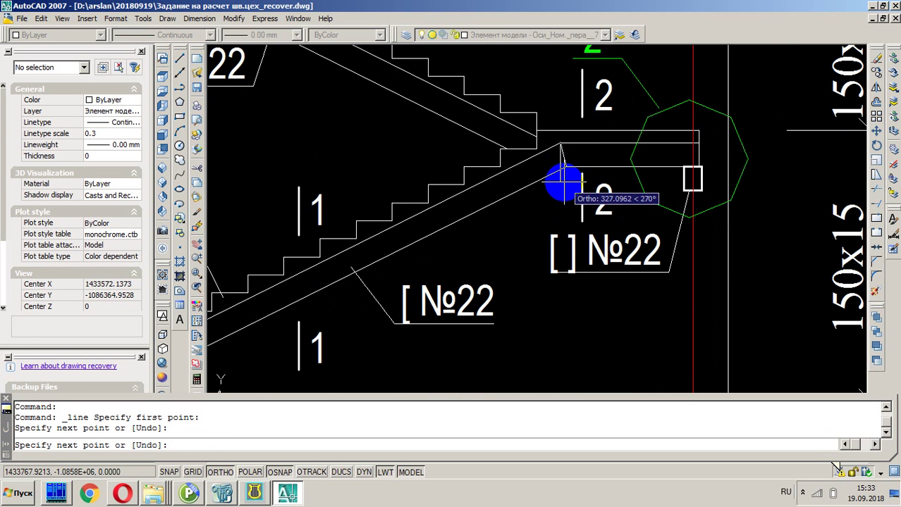
pyautogui.press('Escape')
# Step: Draw a line closing the lower end of the same stringer at node "1", joining its upper and lower edges
pyautogui.scroll(-3, 592, 113)
pyautogui.scroll(3, 381, 232)
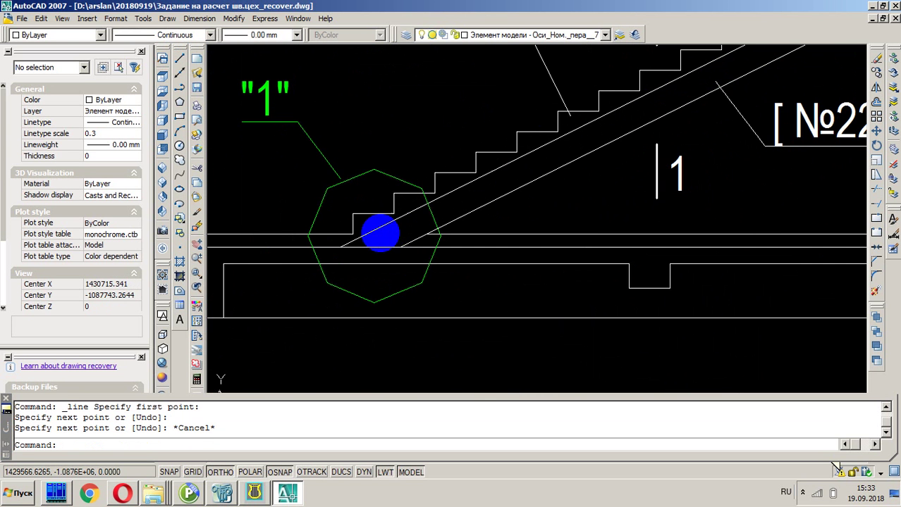
pyautogui.click(180, 58)
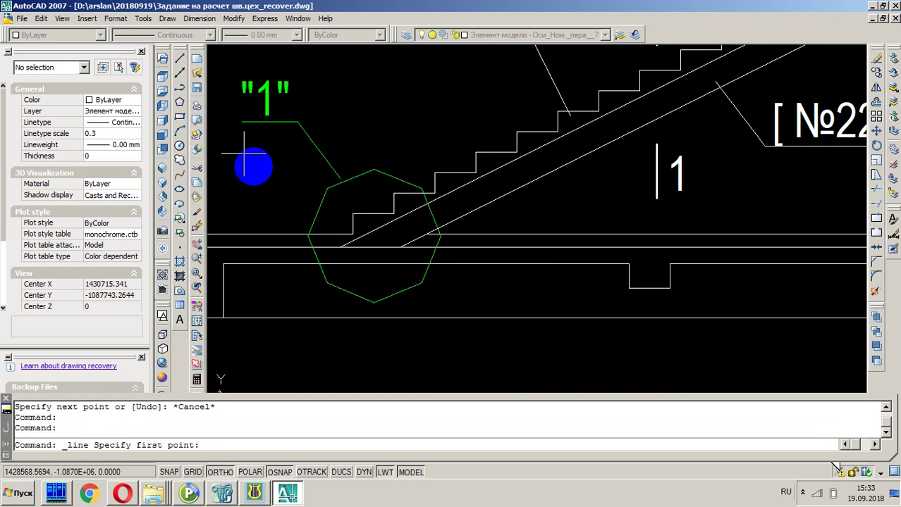
pyautogui.click(340, 243)
pyautogui.click(400, 246)
pyautogui.press('Escape')
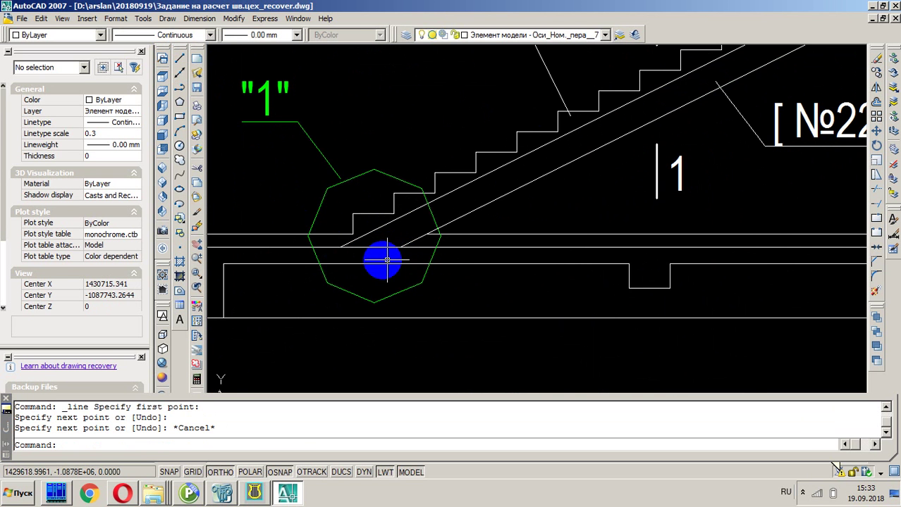
# Step: Add an aligned dimension for the inclined stringer between the midpoints of its two end lines, placed below the flight
pyautogui.scroll(-2, 221, 155)
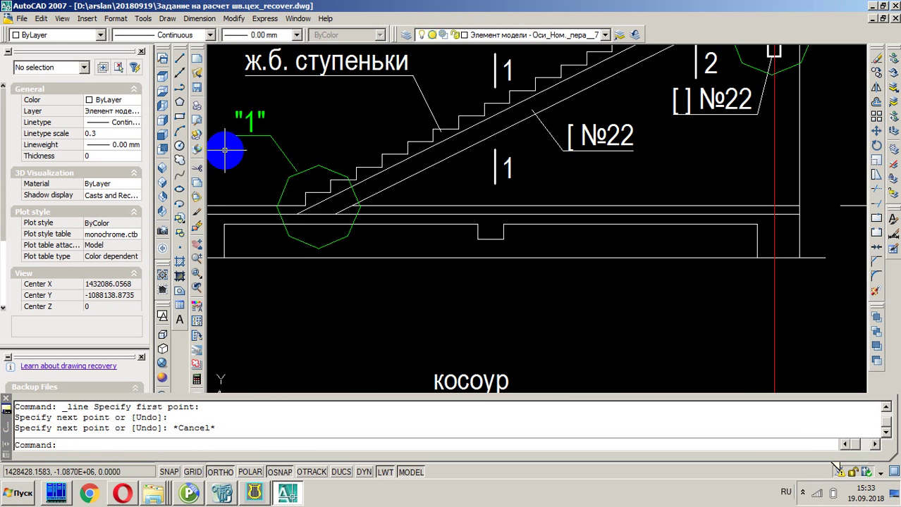
pyautogui.click(201, 19)
pyautogui.click(201, 60)
pyautogui.scroll(-3, 335, 268)
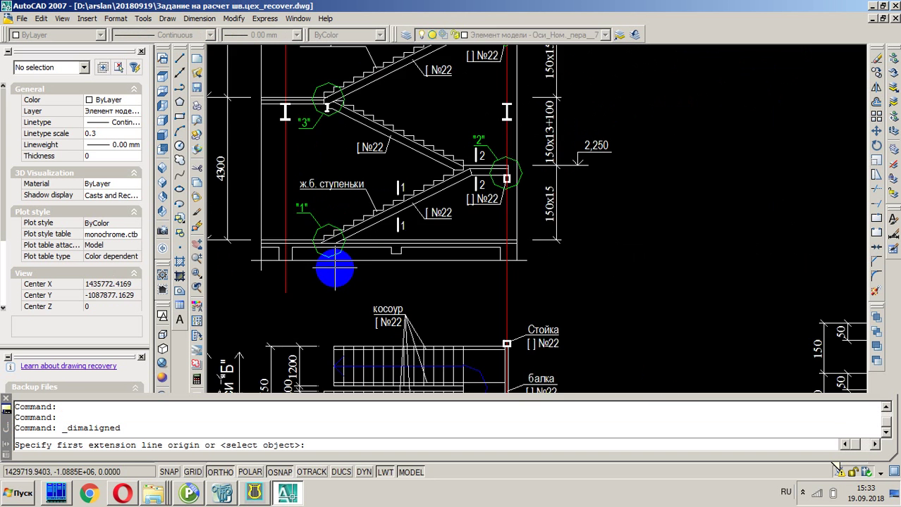
pyautogui.scroll(4, 475, 180)
pyautogui.click(465, 154)
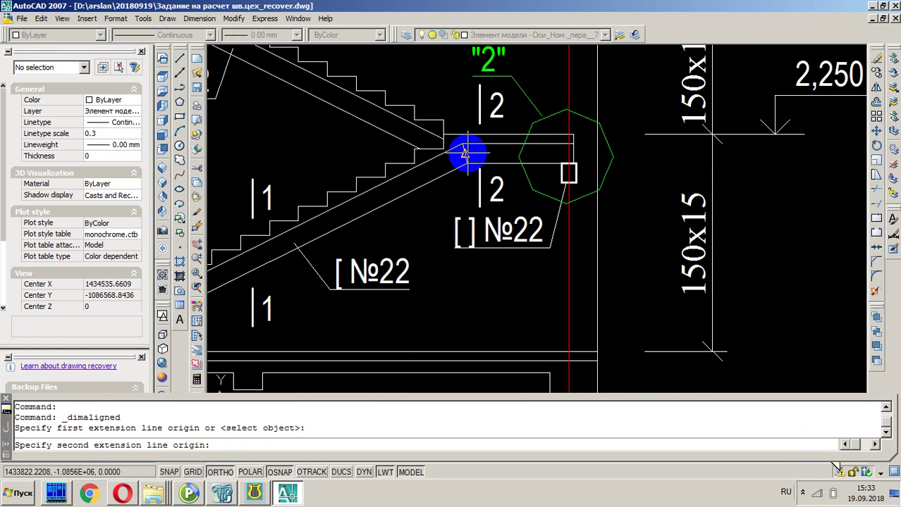
pyautogui.scroll(-3, 474, 153)
pyautogui.scroll(3, 324, 205)
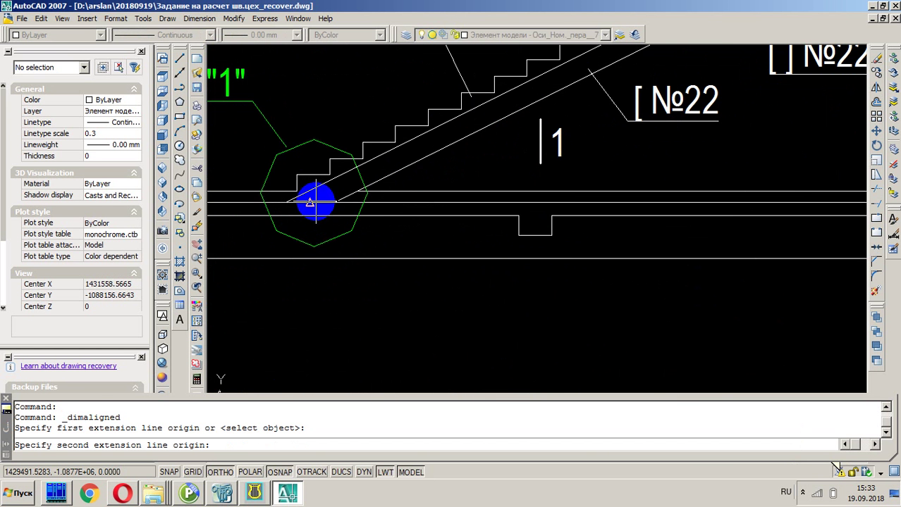
pyautogui.click(310, 203)
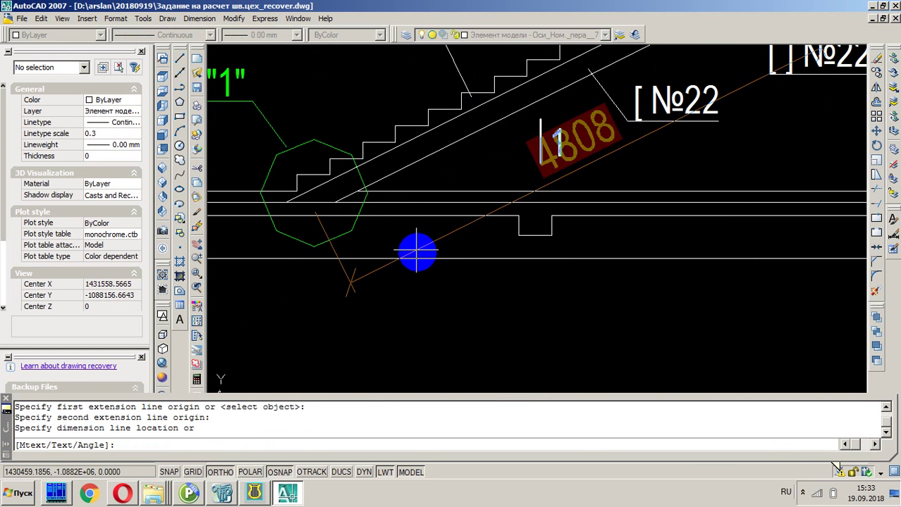
pyautogui.click(428, 292)
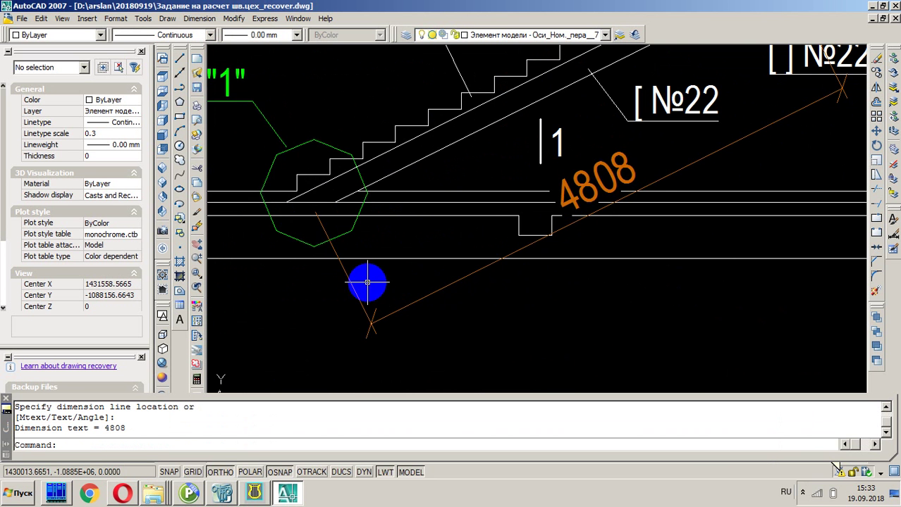
# Step: Draw a vertical line closing the landing part of the stringer at its outer end above the [ ] №22 beam at node "2"
pyautogui.scroll(-3, 367, 282)
pyautogui.scroll(4, 583, 155)
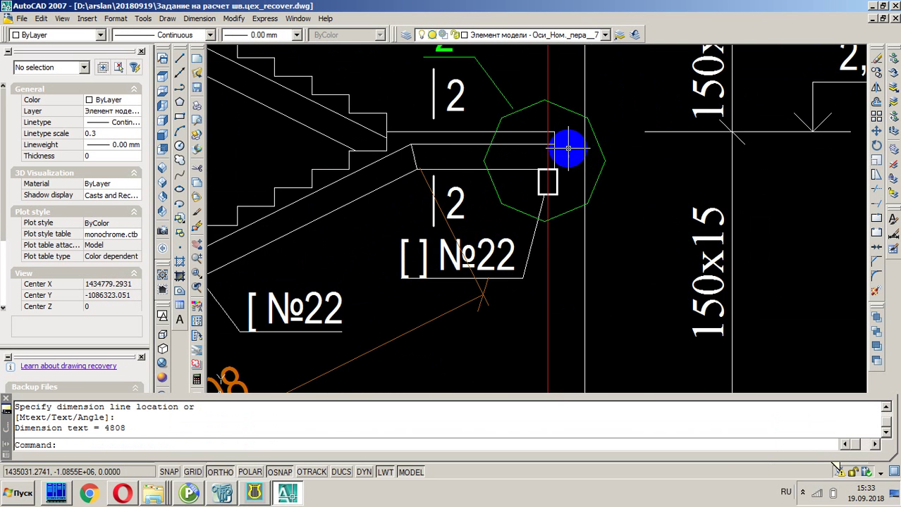
pyautogui.scroll(2, 569, 148)
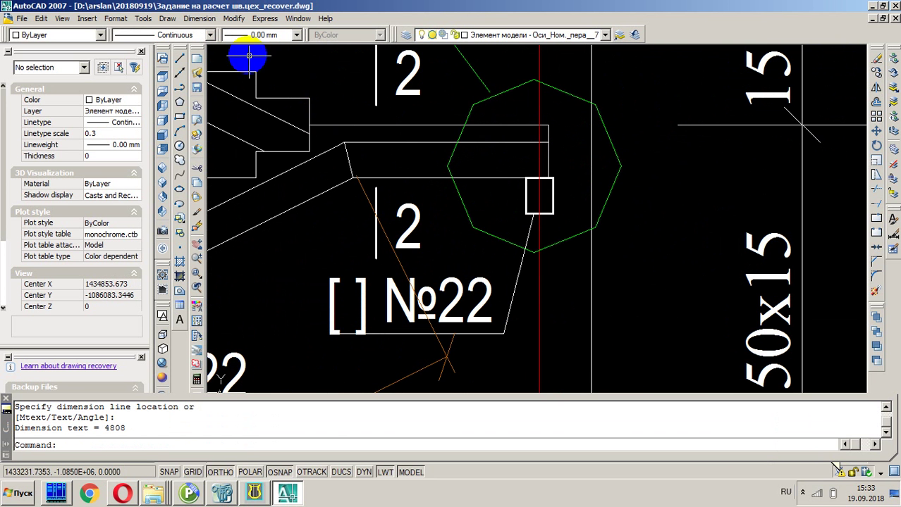
pyautogui.click(181, 58)
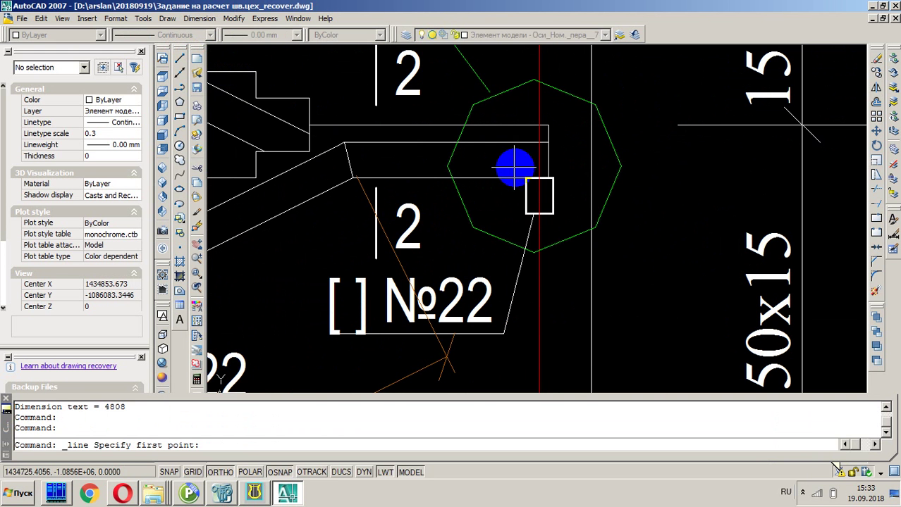
pyautogui.click(547, 143)
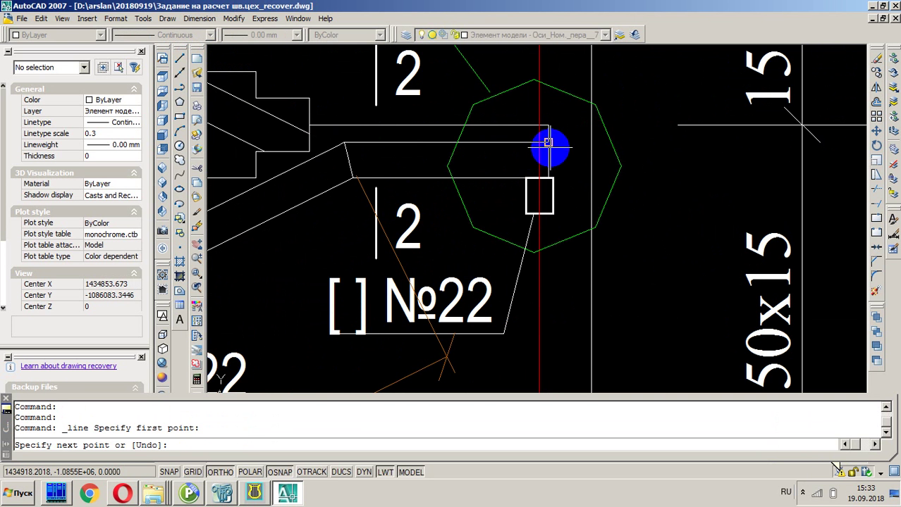
pyautogui.click(548, 177)
pyautogui.press('Escape')
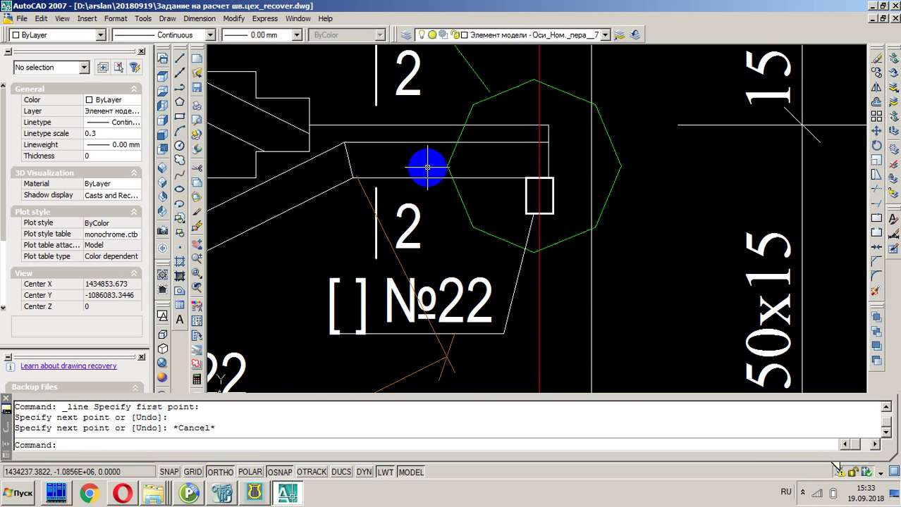
# Step: Add an aligned dimension for the stringer's horizontal landing part between the midpoints of its end lines, placed below the section
pyautogui.click(200, 18)
pyautogui.click(210, 65)
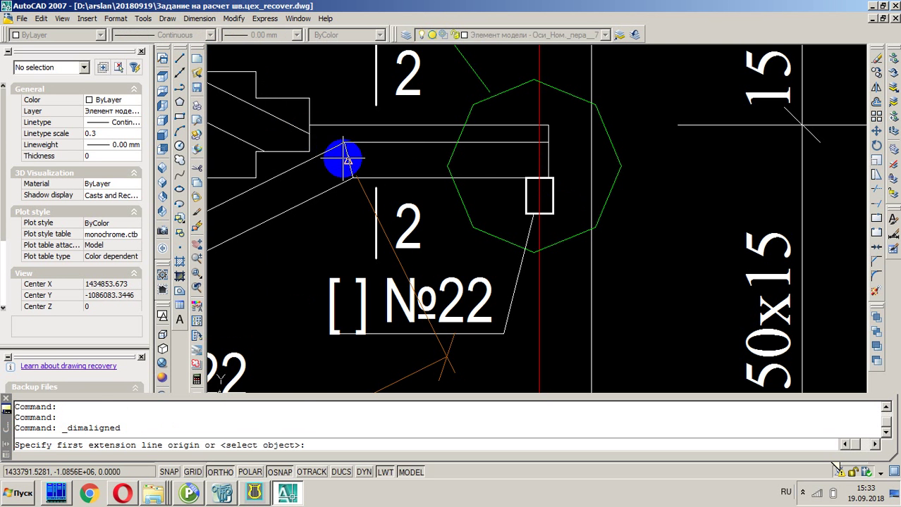
pyautogui.click(344, 144)
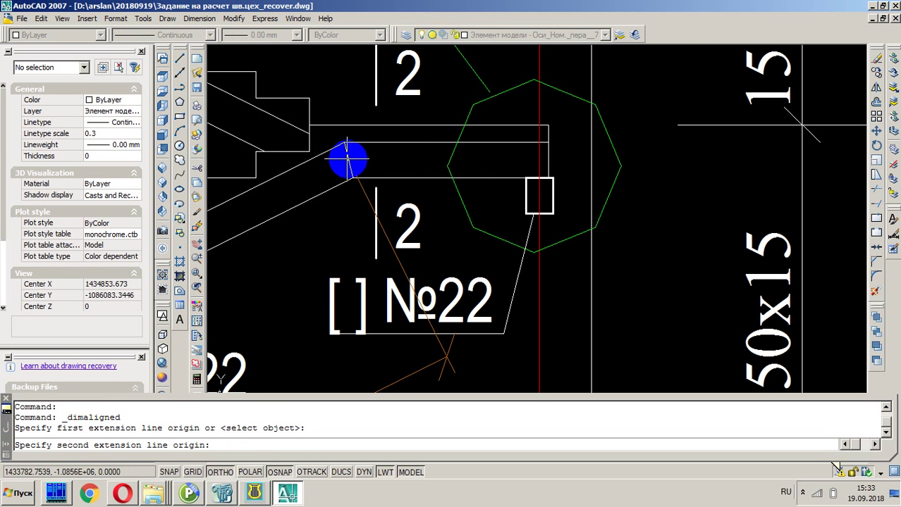
pyautogui.click(539, 155)
pyautogui.scroll(-2, 549, 284)
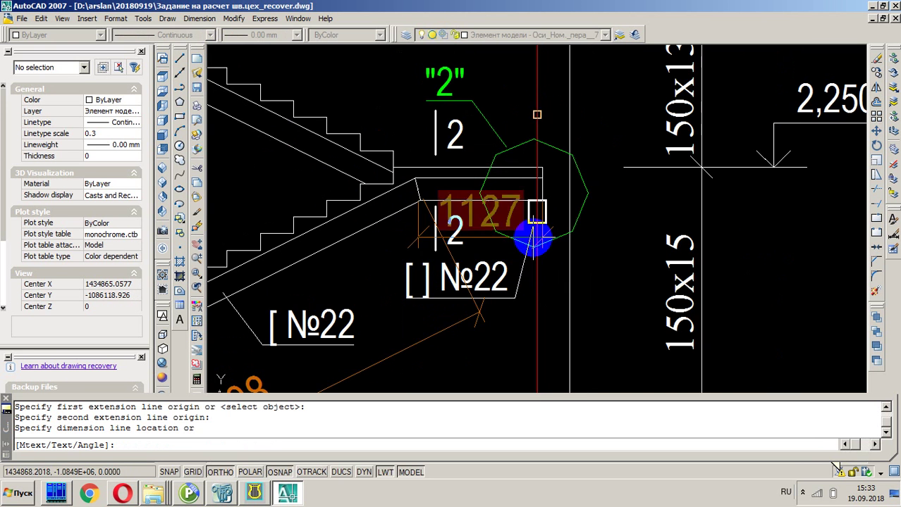
pyautogui.click(534, 356)
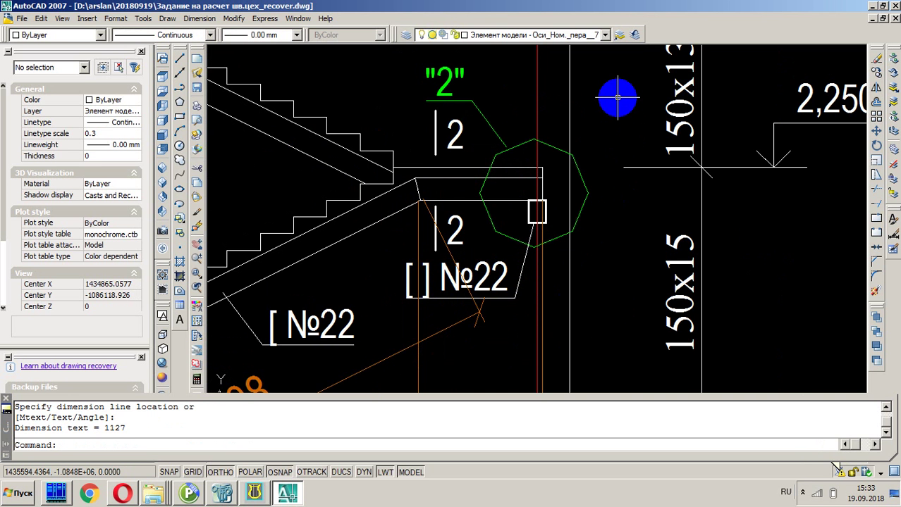
pyautogui.scroll(-2, 618, 98)
pyautogui.scroll(-2, 631, 99)
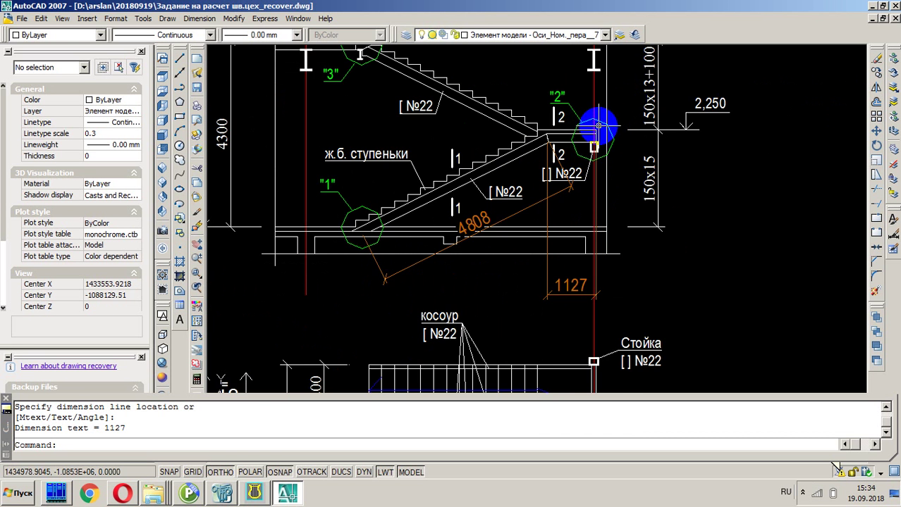
pyautogui.scroll(3, 594, 117)
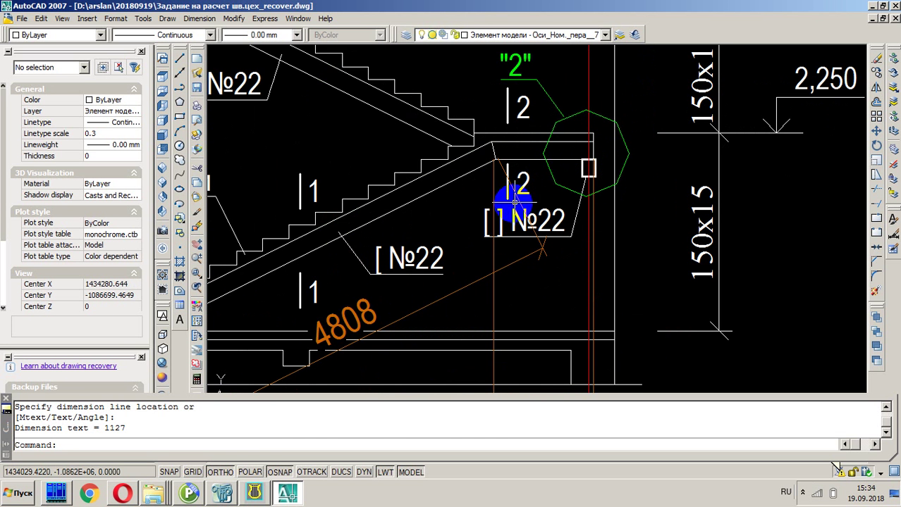
pyautogui.scroll(-2, 494, 181)
pyautogui.scroll(-5, 497, 181)
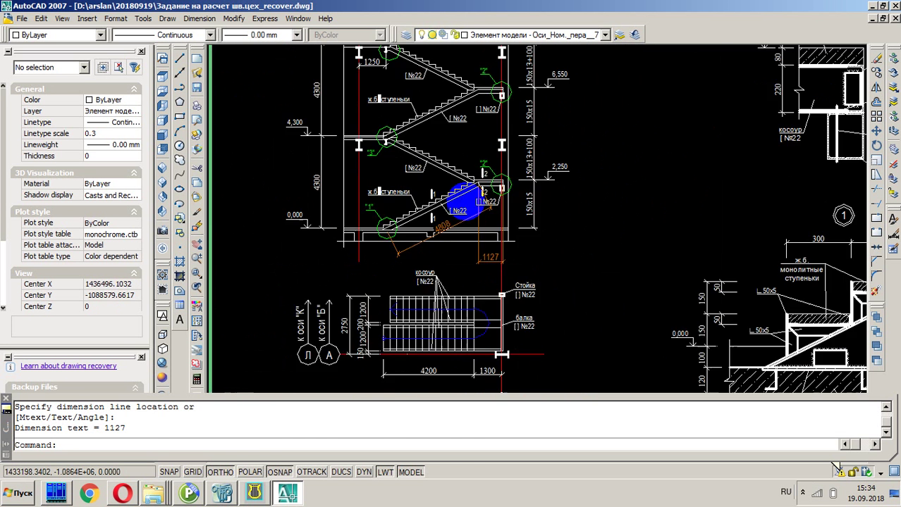
# Step: Add a horizontal linear dimension from the stringer's upper bend to the base of the first riser at node "1", placed below the flight
pyautogui.scroll(5, 652, 254)
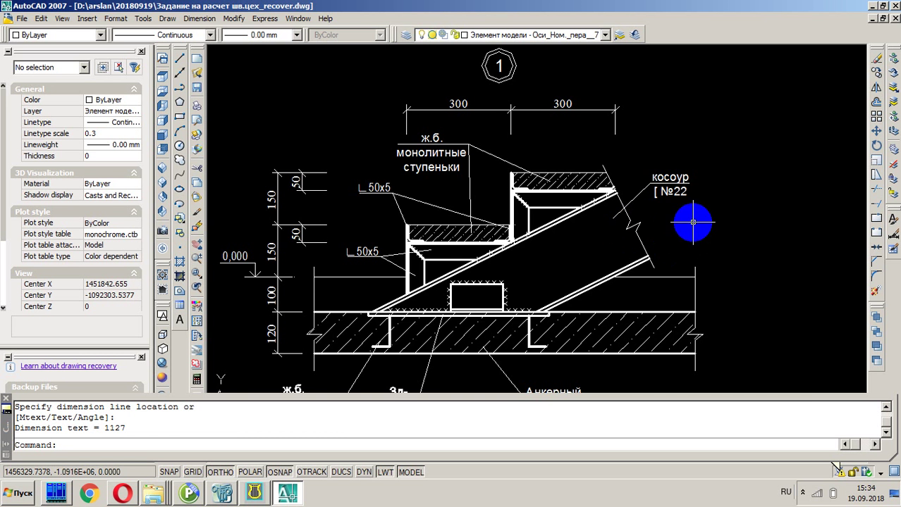
pyautogui.scroll(-5, 692, 204)
pyautogui.scroll(8, 481, 176)
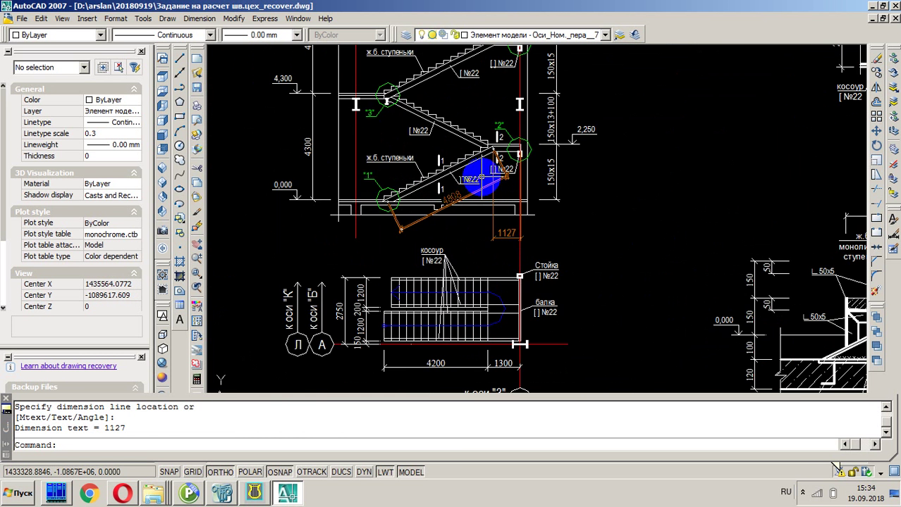
pyautogui.click(191, 21)
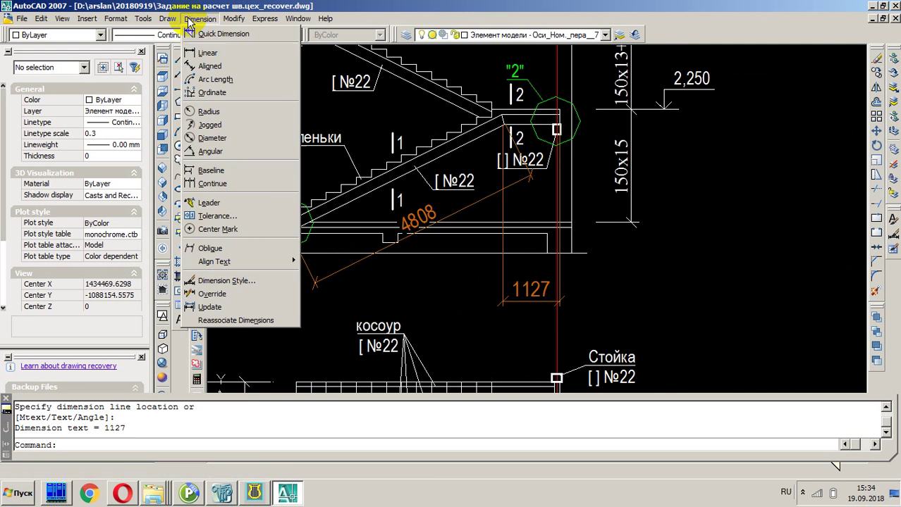
pyautogui.click(204, 53)
pyautogui.scroll(2, 508, 133)
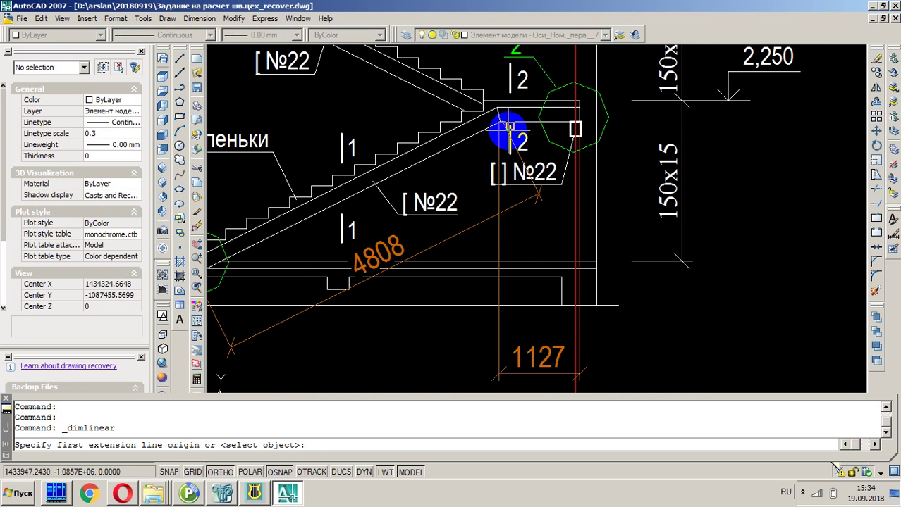
pyautogui.scroll(2, 493, 107)
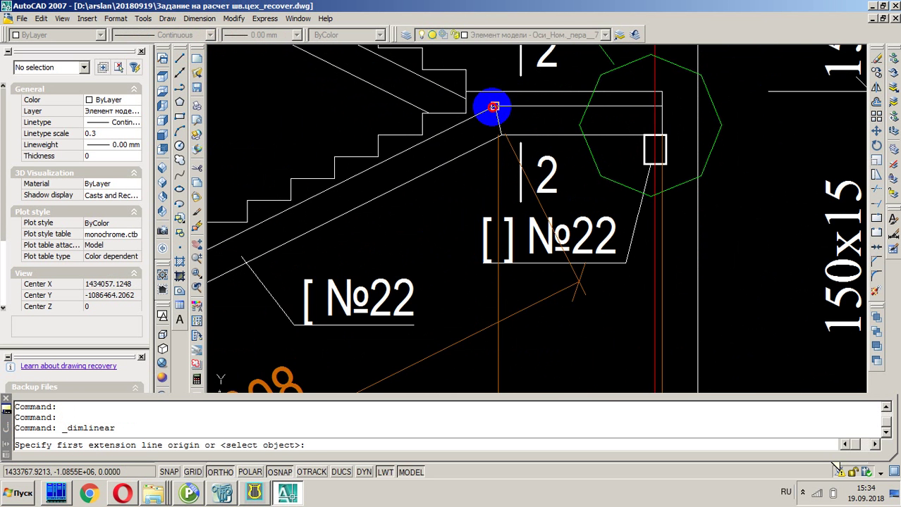
pyautogui.click(490, 105)
pyautogui.scroll(-3, 514, 95)
pyautogui.scroll(3, 278, 227)
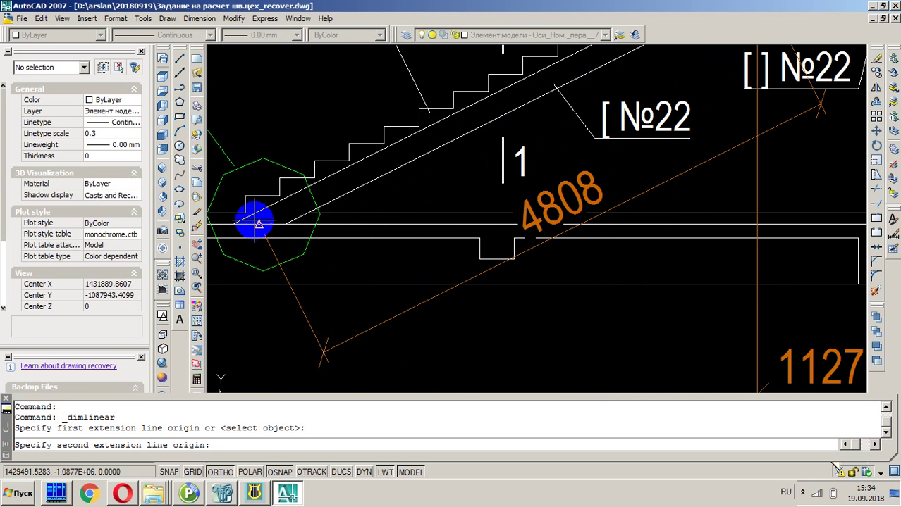
pyautogui.scroll(-2, 335, 247)
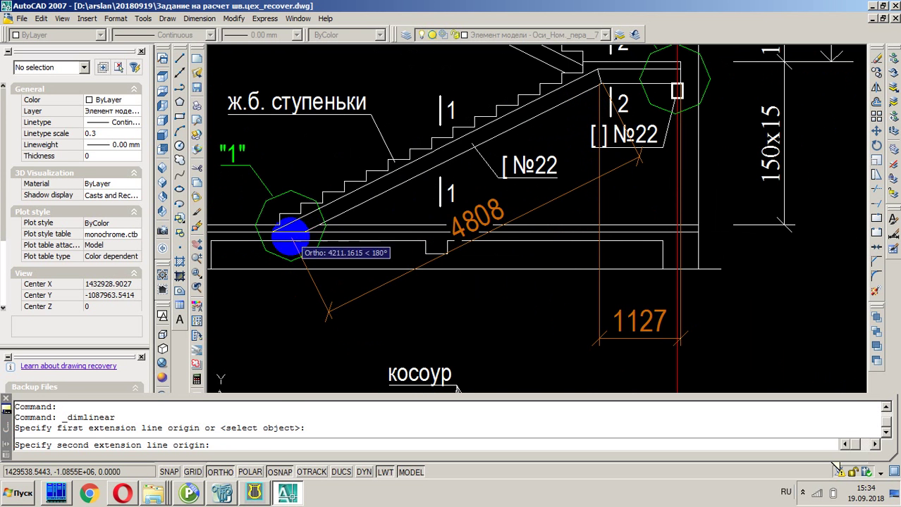
pyautogui.scroll(2, 274, 220)
pyautogui.click(274, 220)
pyautogui.scroll(-4, 348, 211)
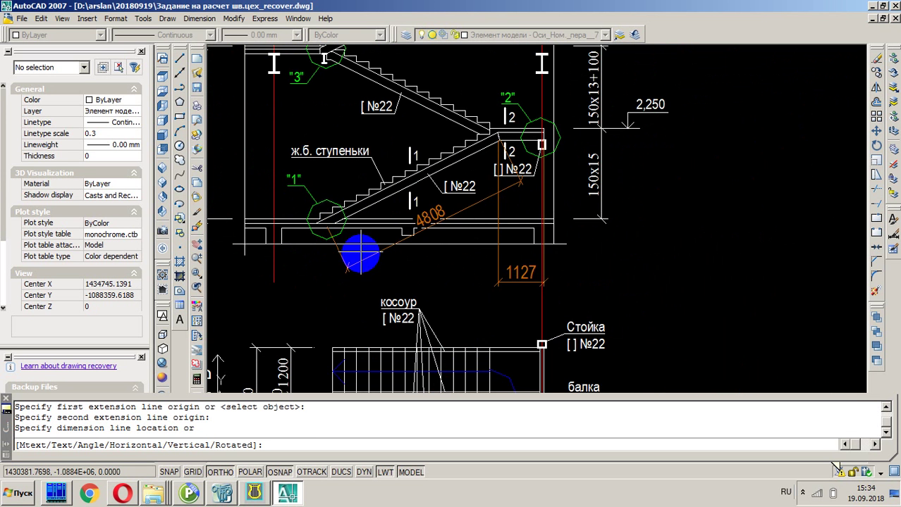
pyautogui.click(355, 280)
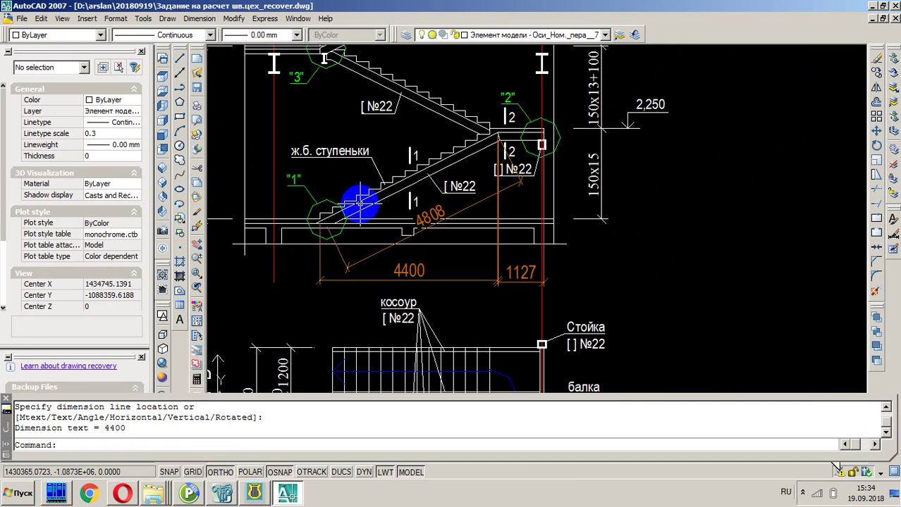
# Step: Add a vertical linear dimension from the 0,000 floor level at node "1" to the landing's top surface, placed outside the 150x15 dimension
pyautogui.scroll(2, 358, 201)
pyautogui.click(199, 18)
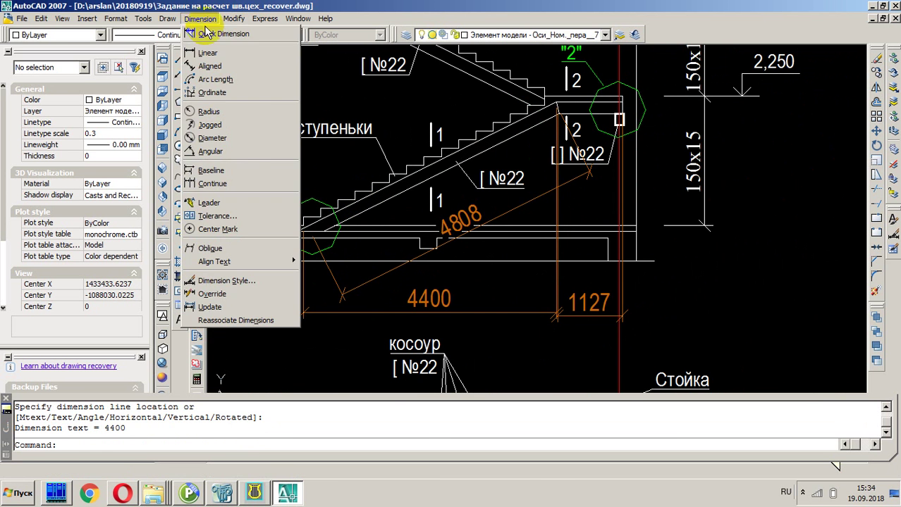
pyautogui.click(212, 57)
pyautogui.scroll(3, 298, 218)
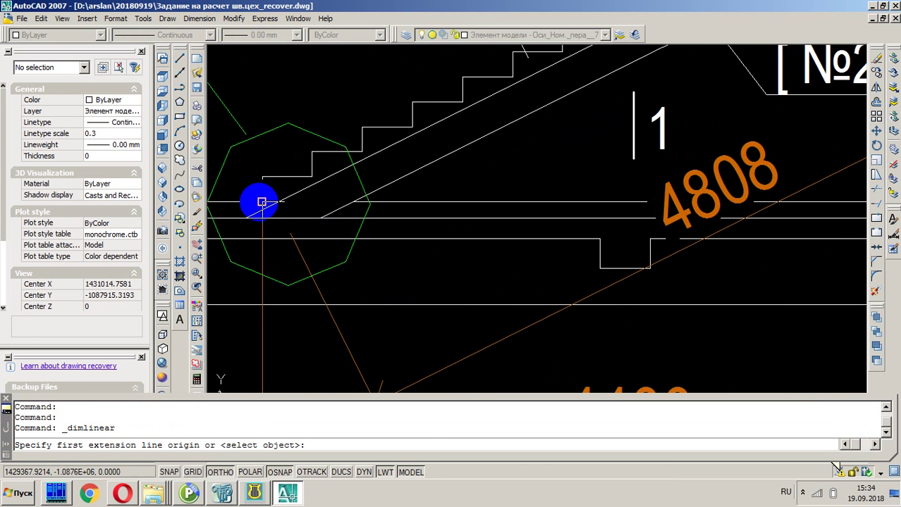
pyautogui.click(257, 203)
pyautogui.scroll(-2, 296, 238)
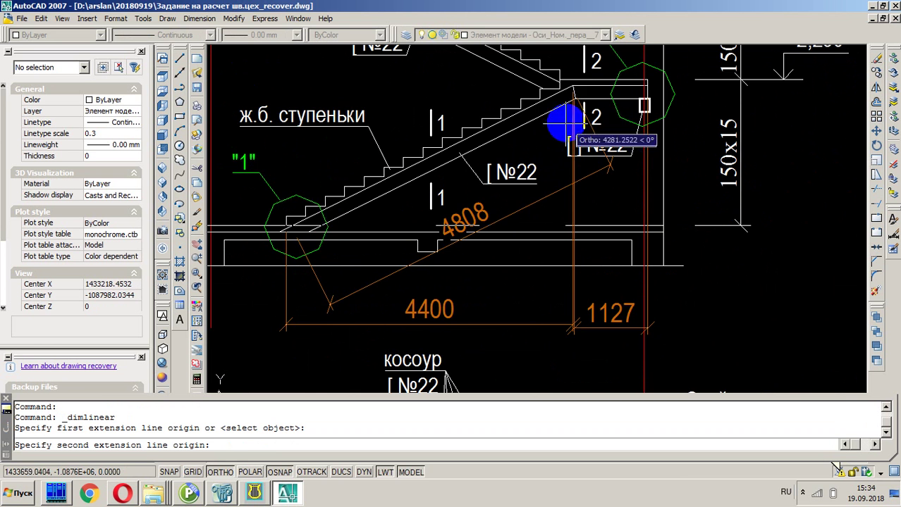
pyautogui.scroll(3, 572, 85)
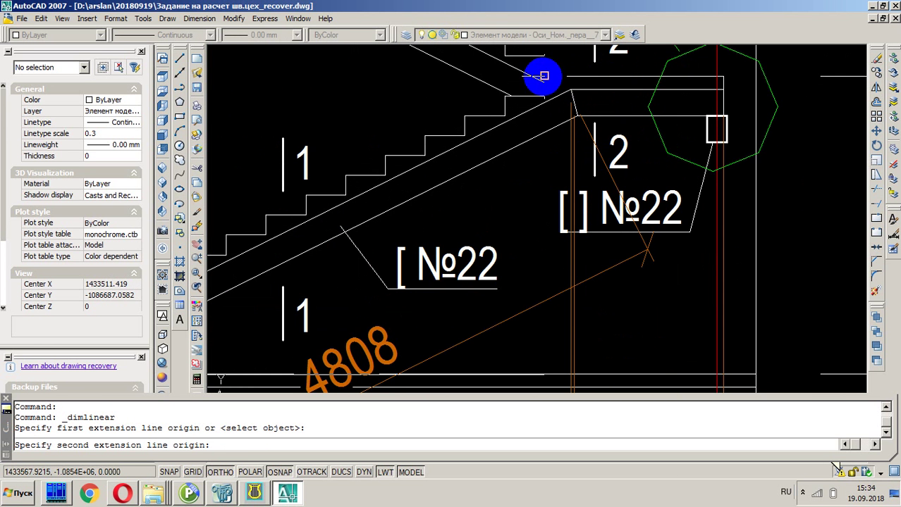
pyautogui.click(544, 75)
pyautogui.scroll(-3, 582, 85)
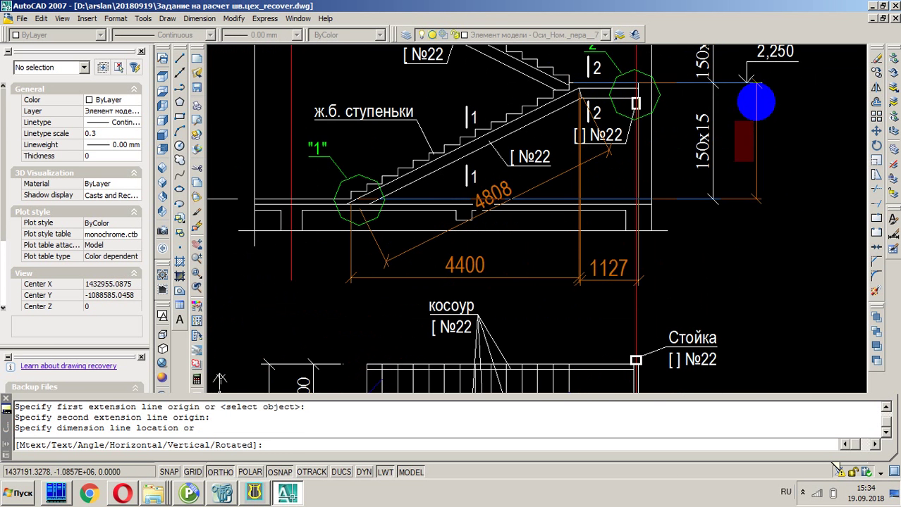
pyautogui.click(773, 105)
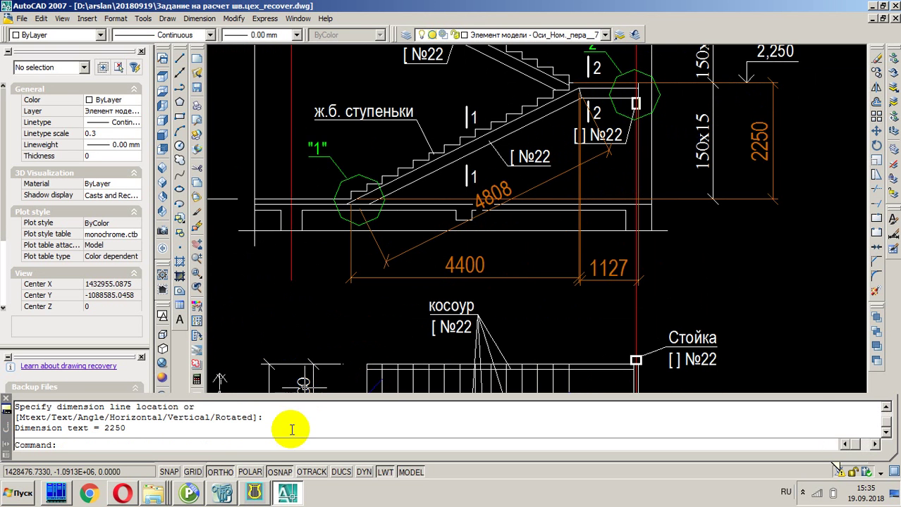
# Step: Switch to the load-collection spreadsheet in PlanMaker
pyautogui.click(189, 493)
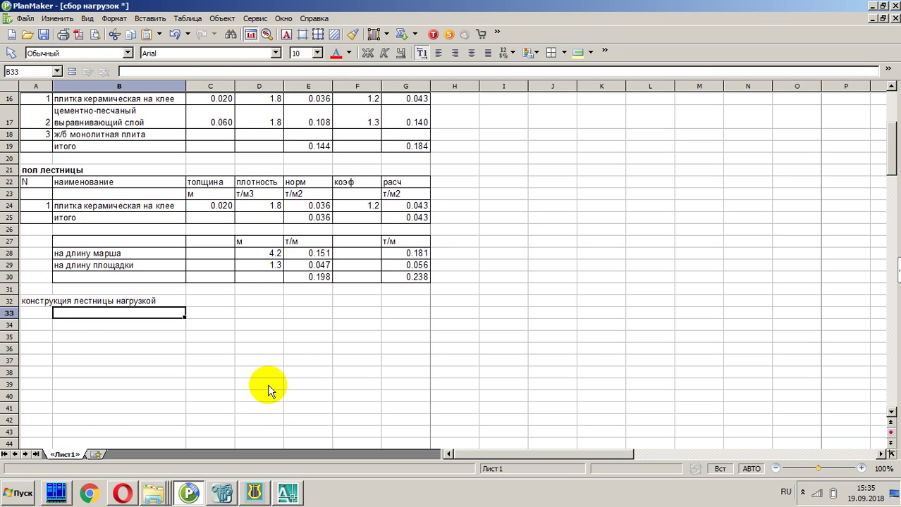
pyautogui.write('Швеллер')
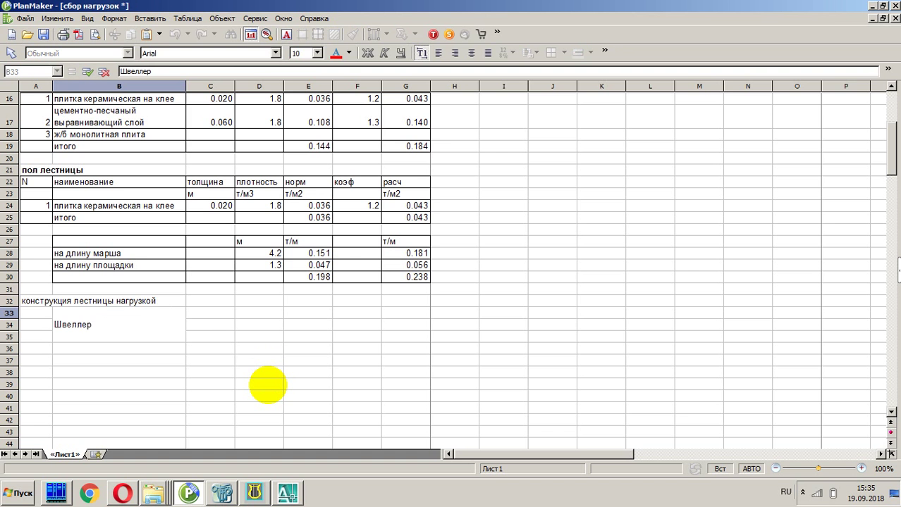
pyautogui.write(' 22')
pyautogui.press('Return')
pyautogui.press('Up')
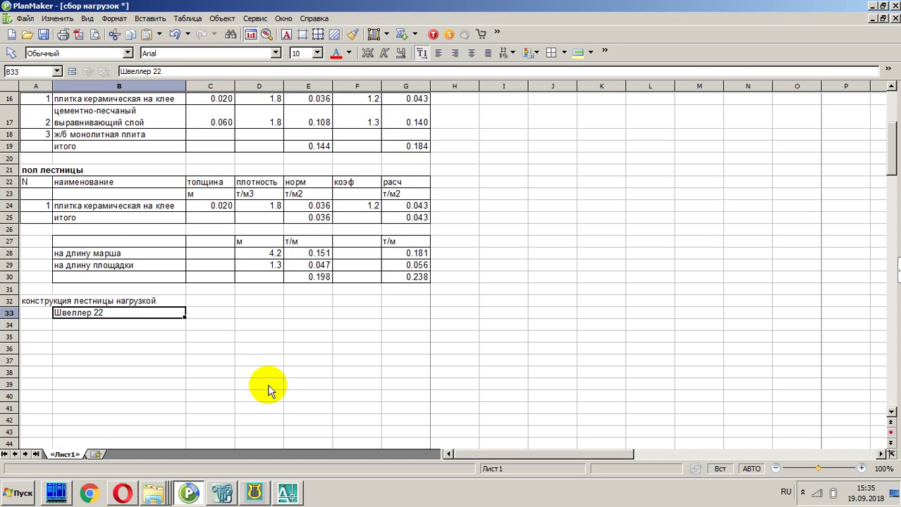
pyautogui.press('Delete')
# Step: Enter the component name "швеллер 22" in cell B35, below the "конструкция лестницы нагрузкой" title
pyautogui.press('Down')
pyautogui.press('Down')
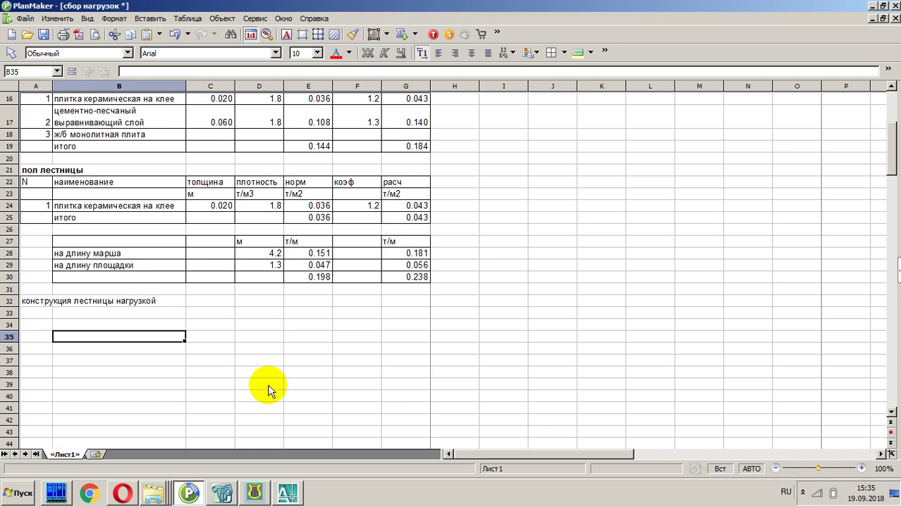
pyautogui.write('швеллер ')
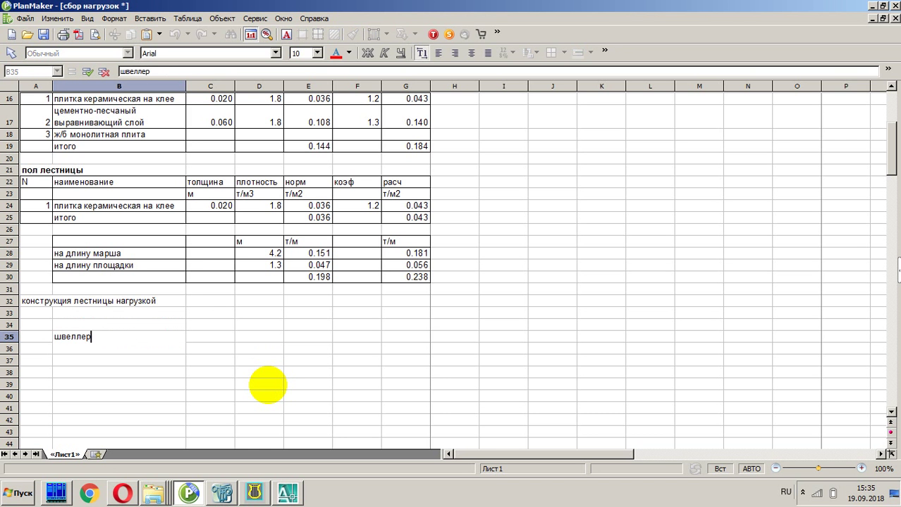
pyautogui.write('22')
pyautogui.press('Return')
pyautogui.press('Up')
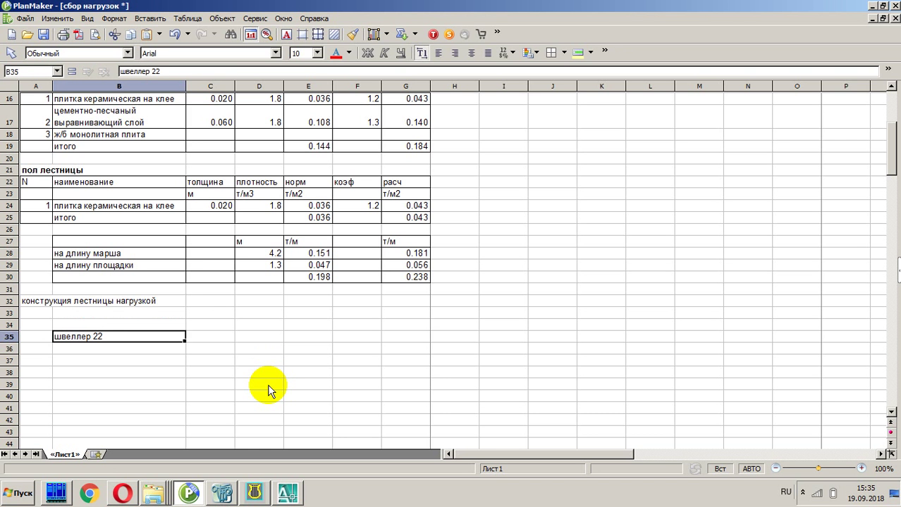
# Step: Add the column heading "длина" in cell C33 with its unit "м" in C34
pyautogui.press('Right')
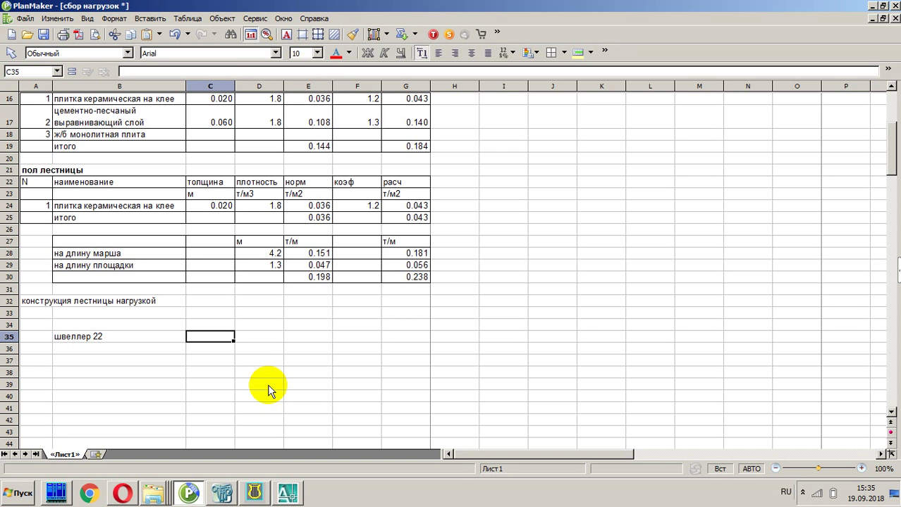
pyautogui.press('Up')
pyautogui.press('Up')
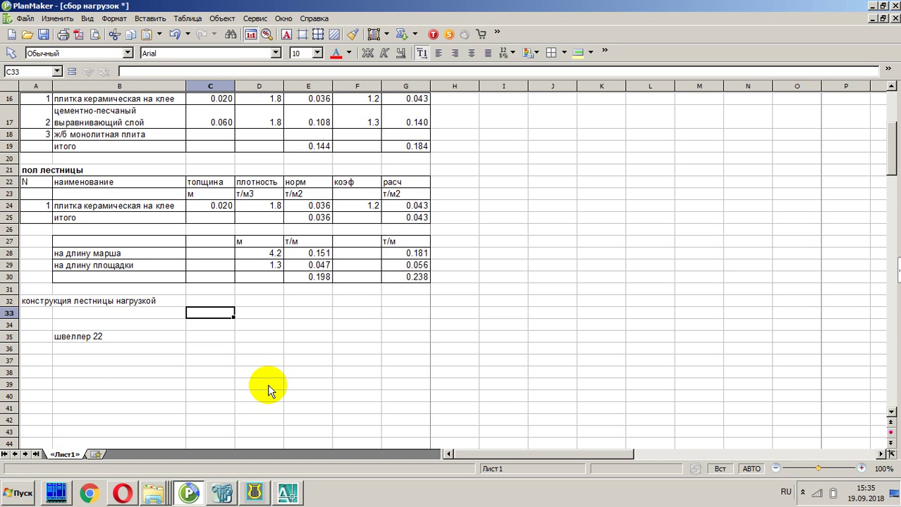
pyautogui.write('лина')
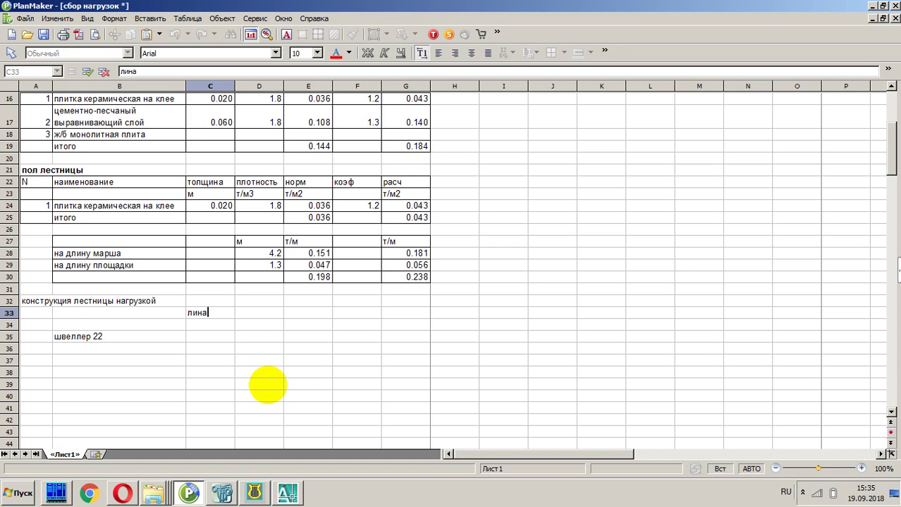
pyautogui.press('BackSpace')
pyautogui.press('BackSpace')
pyautogui.press('BackSpace')
pyautogui.press('BackSpace')
pyautogui.write('длина')
pyautogui.press('Return')
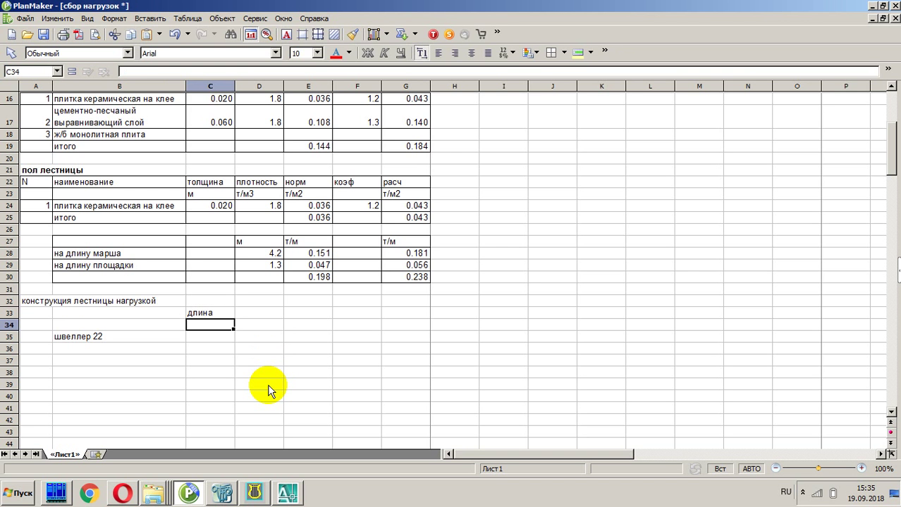
pyautogui.write('м')
pyautogui.press('Return')
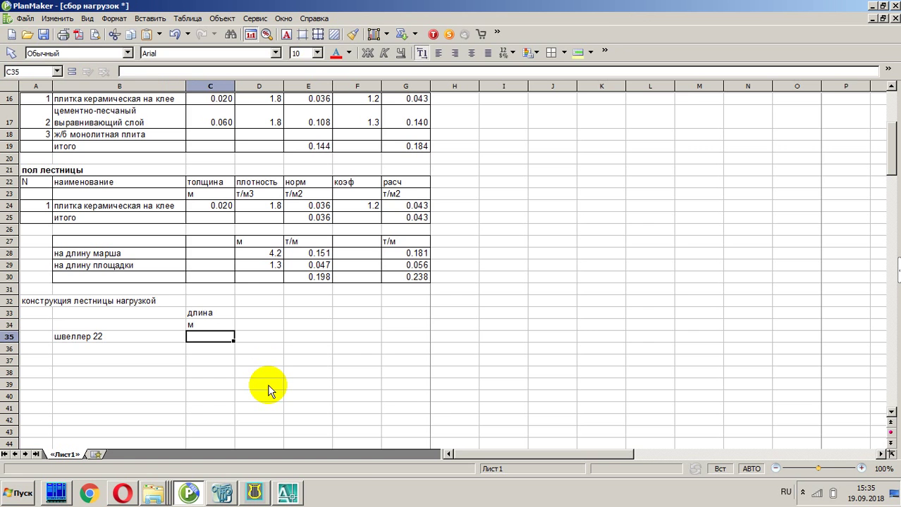
# Step: Enter the channel length in cell C35 as =4.808+1.127, taking both stringer lengths from the AutoCAD stair dimensions
pyautogui.hotkey('alt', 'Tab')
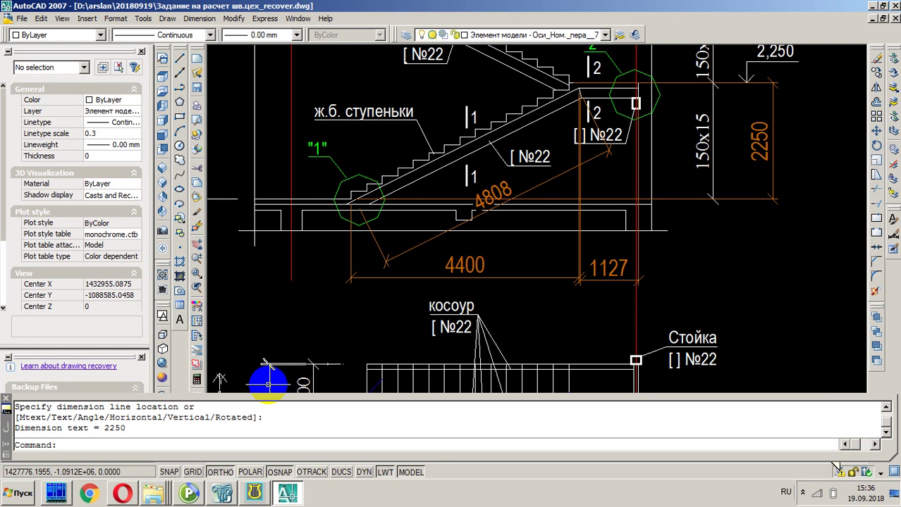
pyautogui.hotkey('alt', 'Tab')
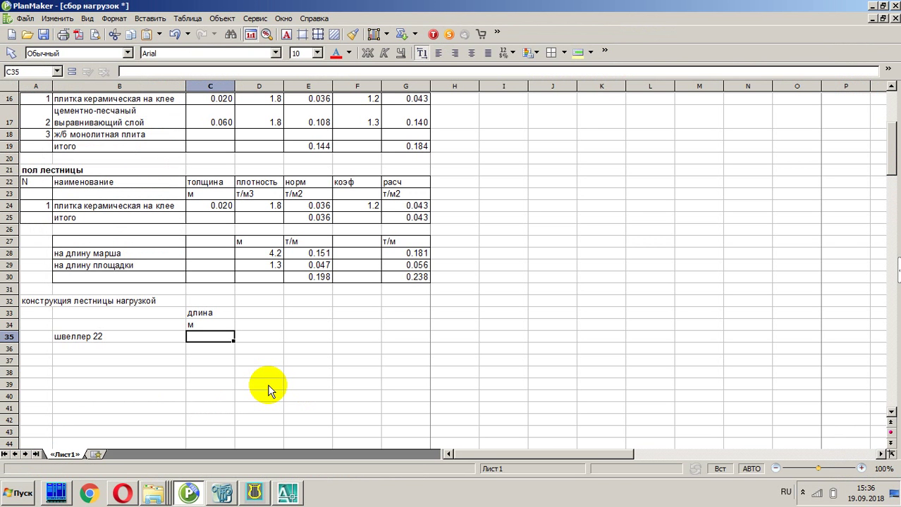
pyautogui.write('4')
pyautogui.press('BackSpace')
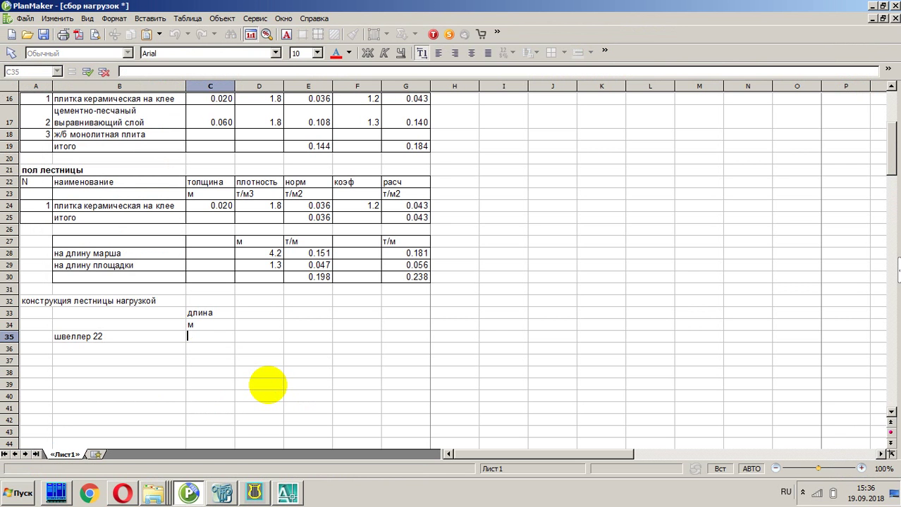
pyautogui.write('=4.808+')
pyautogui.hotkey('alt', 'Tab')
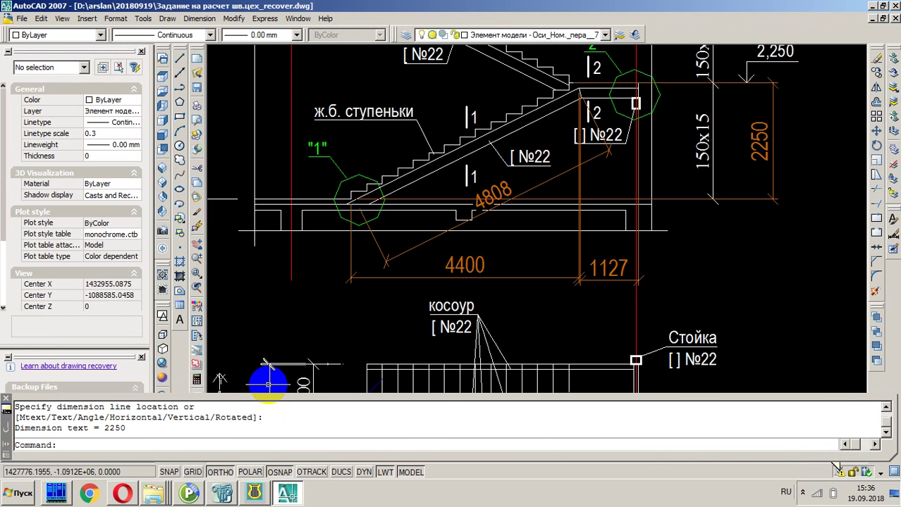
pyautogui.hotkey('alt', 'Tab')
pyautogui.write('1.127')
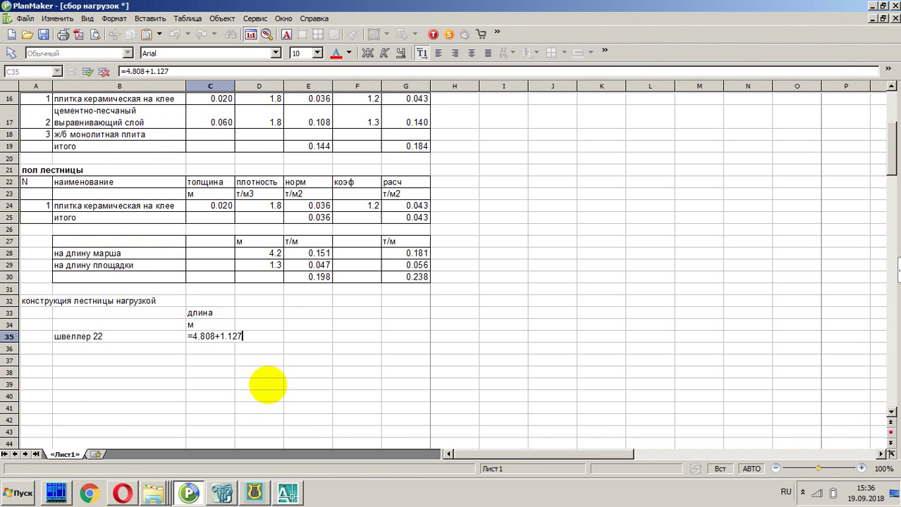
pyautogui.press('Return')
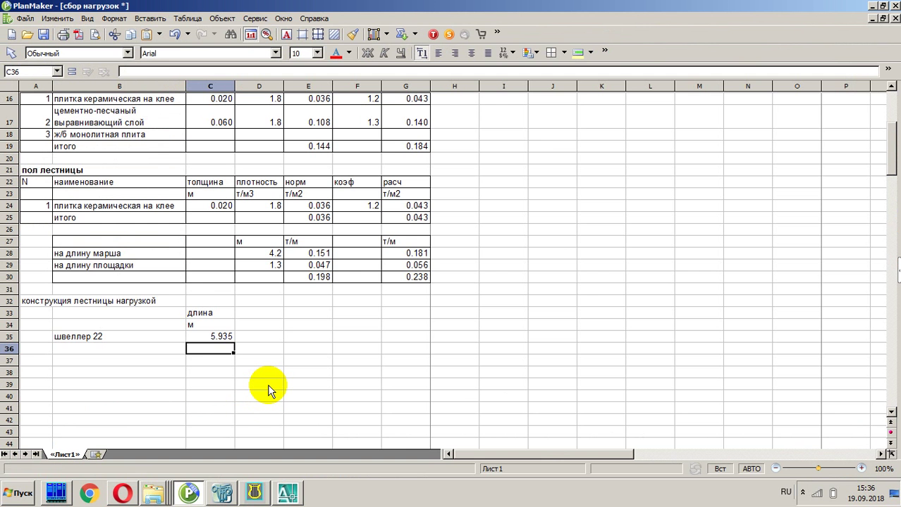
# Step: Begin the next component name in cell B36 of the load spreadsheet with "уголок", below "швеллер 22"
pyautogui.press('Up')
pyautogui.press('Down')
pyautogui.press('Left')
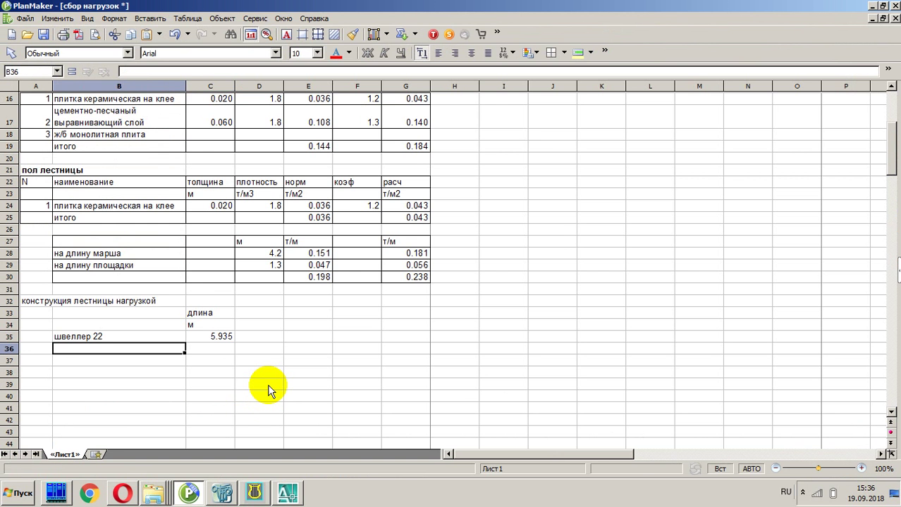
pyautogui.hotkey('alt', 'Tab')
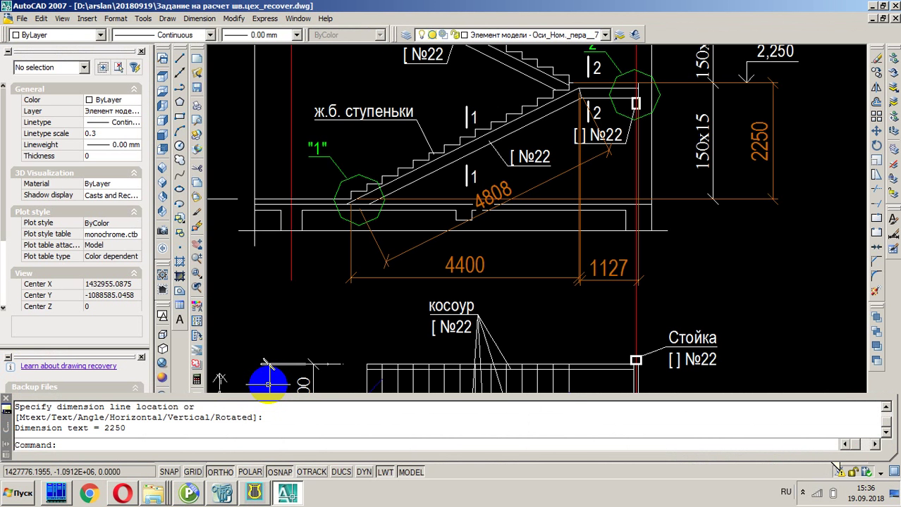
pyautogui.hotkey('alt', 'Tab')
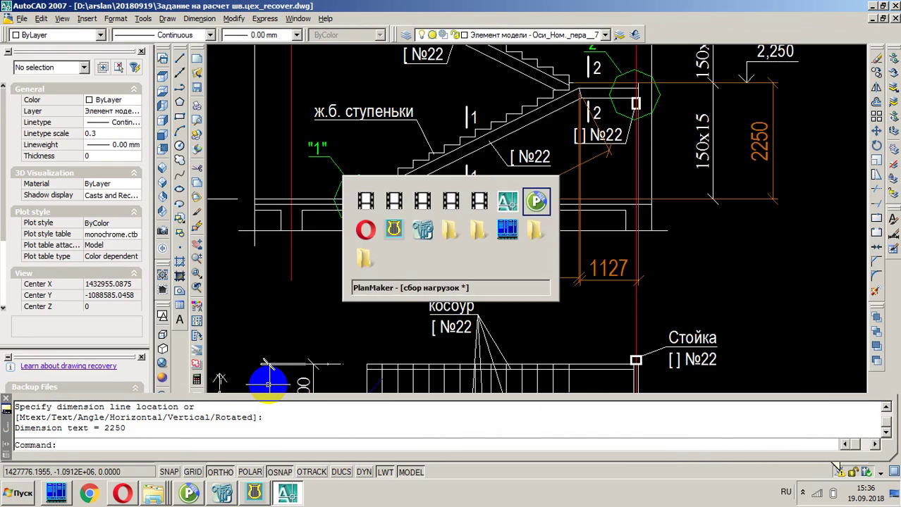
pyautogui.write('уголок')
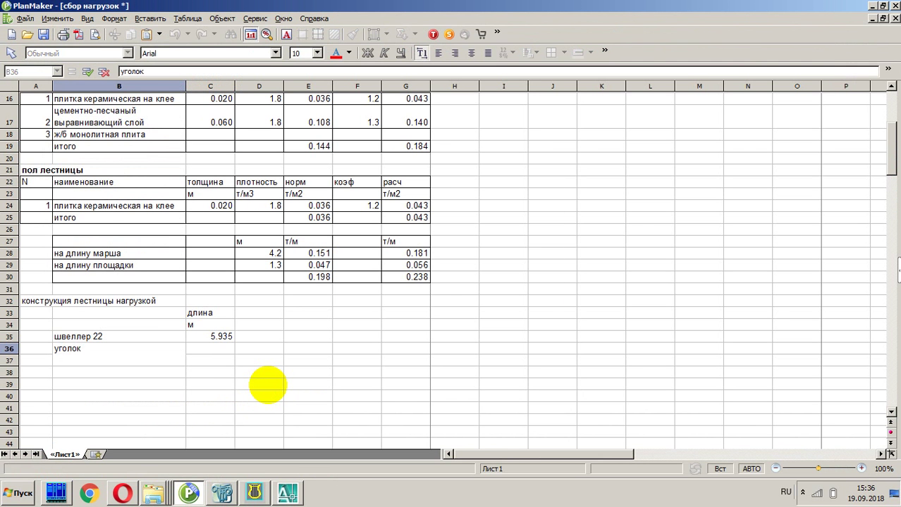
# Step: Complete the name in B36 as "уголок 50х5", taking the angle size from stair detail 1 in the AutoCAD drawing
pyautogui.hotkey('alt', 'Tab')
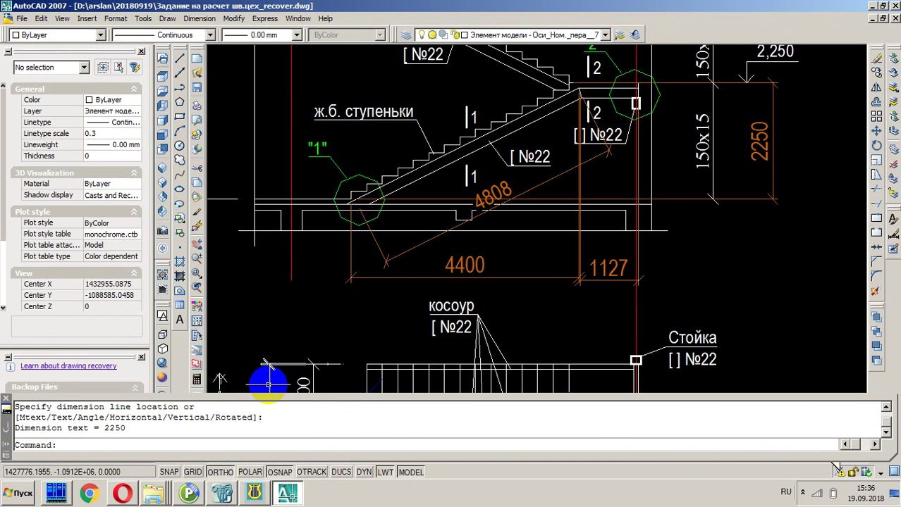
pyautogui.scroll(-5, 205, 260)
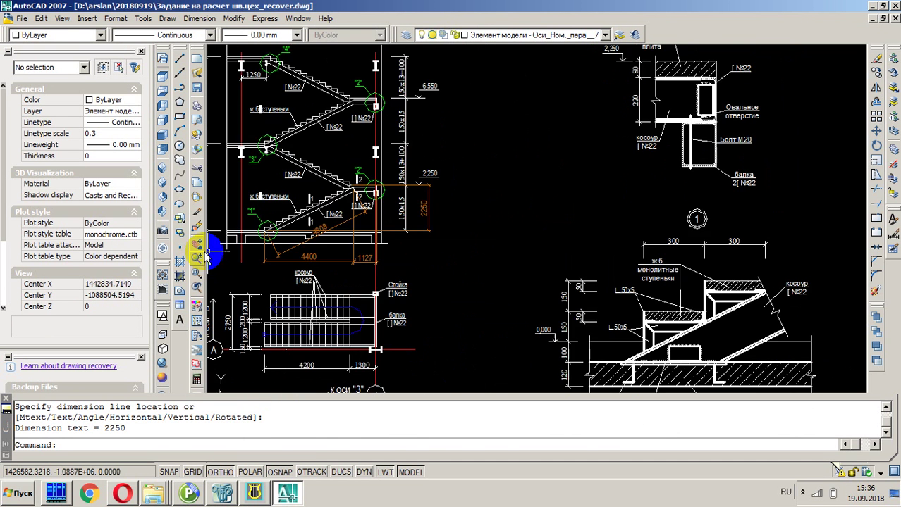
pyautogui.scroll(4, 694, 373)
pyautogui.scroll(2, 704, 353)
pyautogui.scroll(-3, 705, 310)
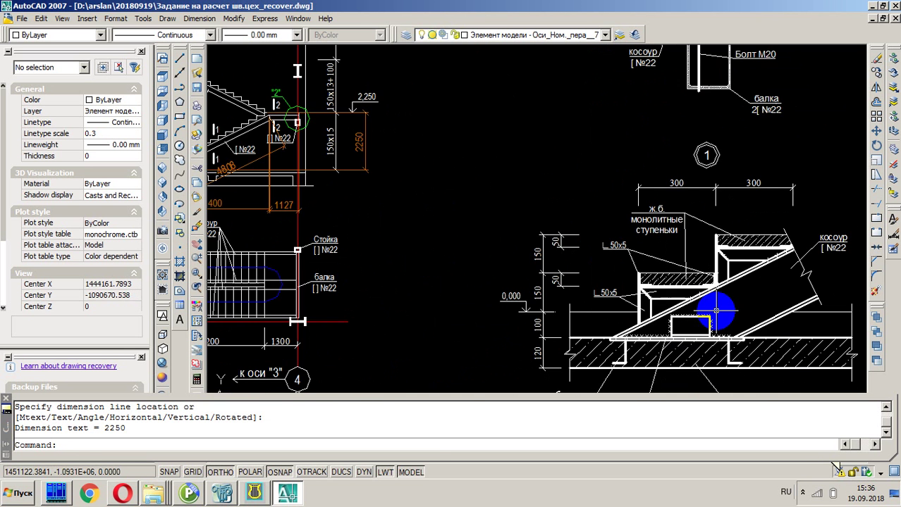
pyautogui.scroll(-1, 708, 275)
pyautogui.scroll(3, 373, 201)
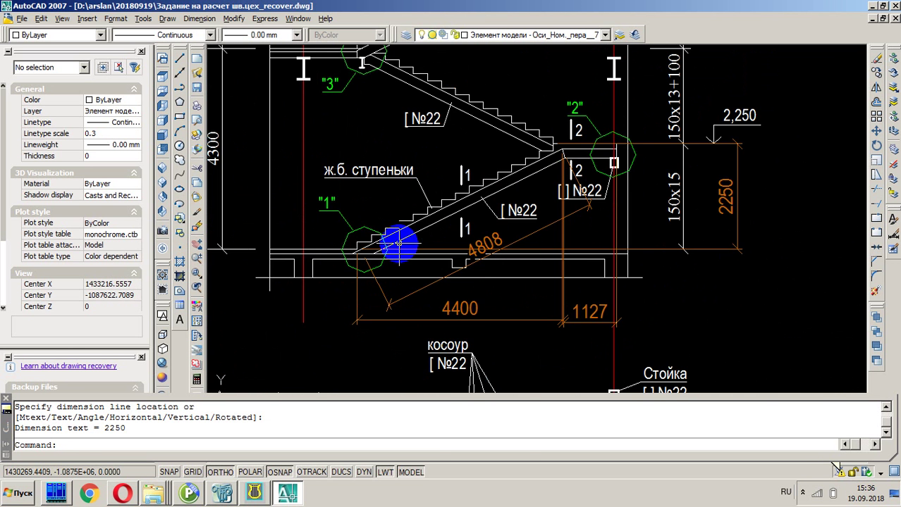
pyautogui.hotkey('alt', 'Tab')
pyautogui.write('5')
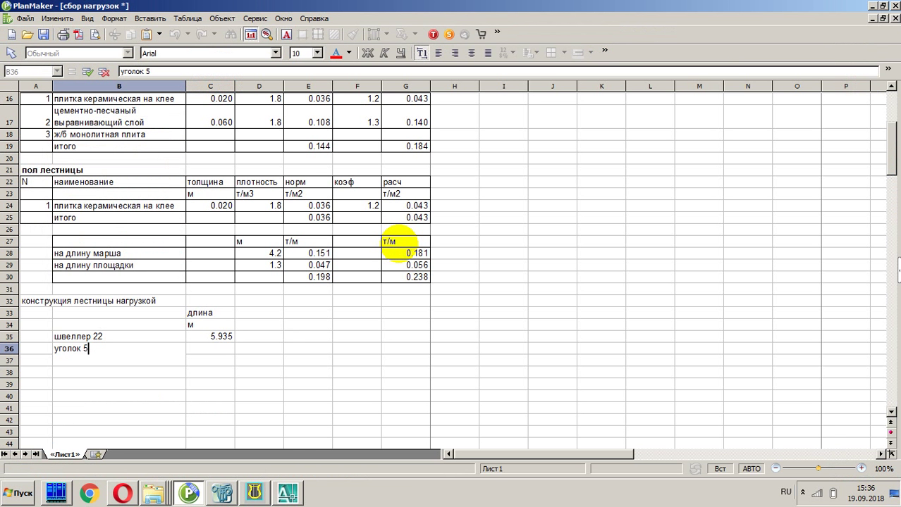
pyautogui.write('0х5')
pyautogui.press('Return')
# Step: Enter the angle length in cell C36 as =4.4+2.25, taking the flight's horizontal and vertical dimensions from the AutoCAD stair section
pyautogui.hotkey('alt', 'Tab')
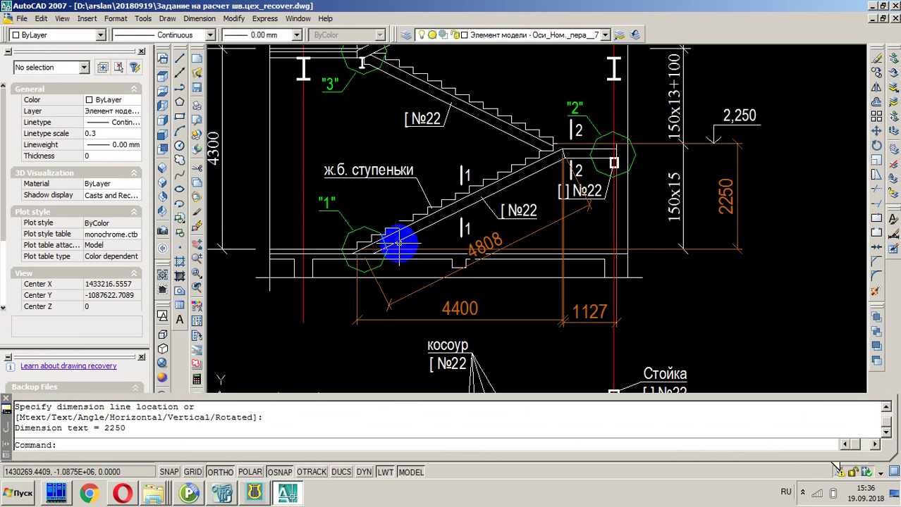
pyautogui.hotkey('alt', 'Tab')
pyautogui.write('=4.4')
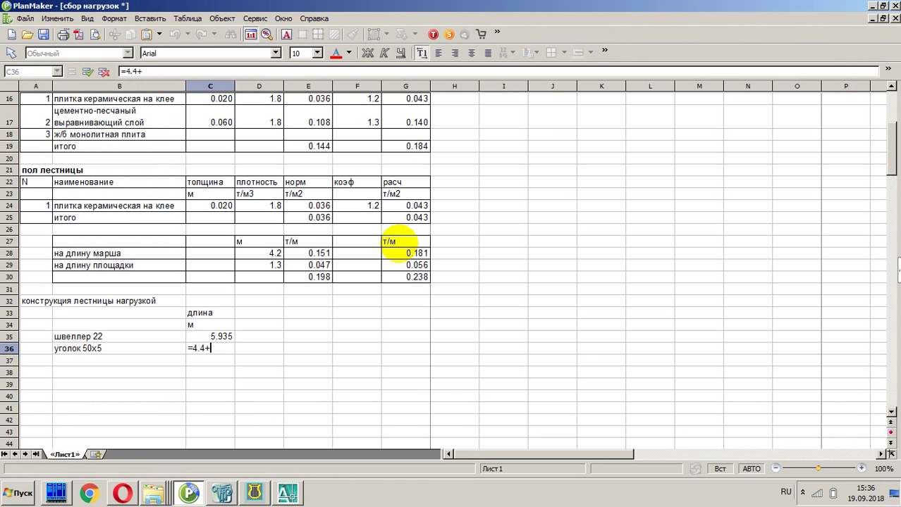
pyautogui.hotkey('alt', 'Tab')
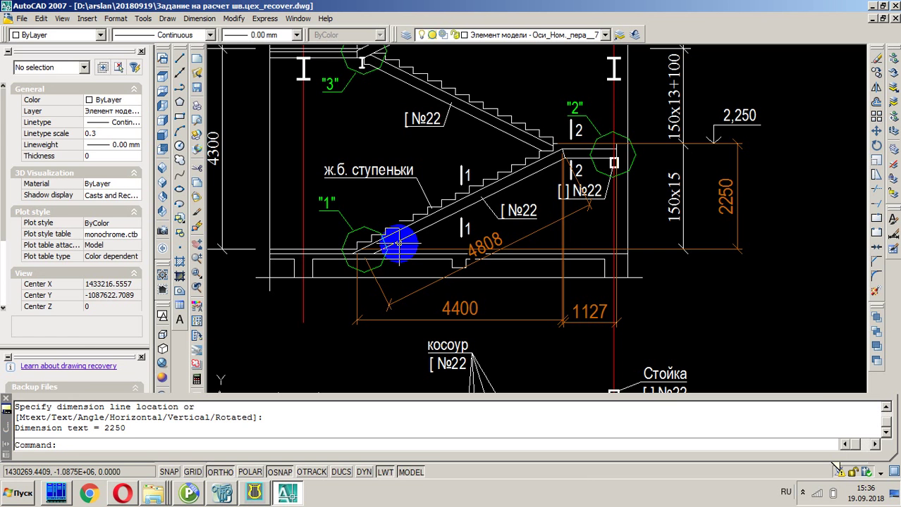
pyautogui.hotkey('alt', 'Tab')
pyautogui.write('+2.25')
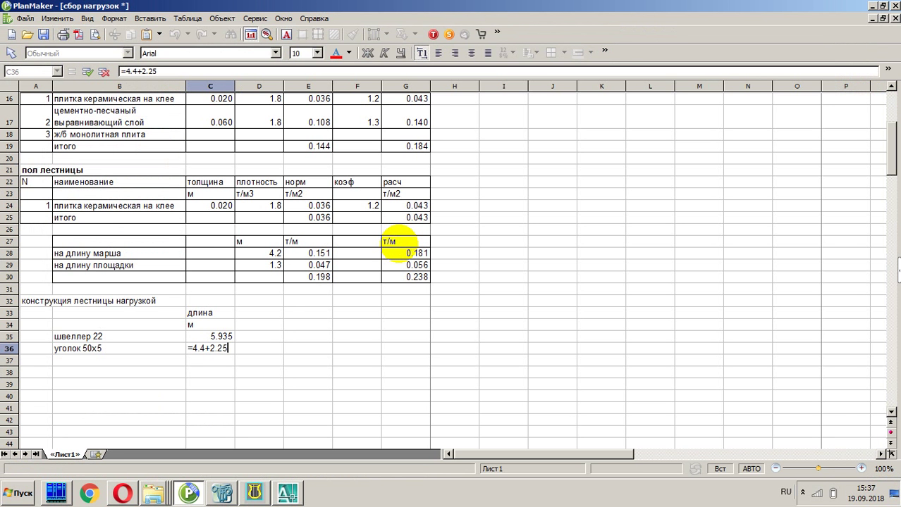
pyautogui.press('Return')
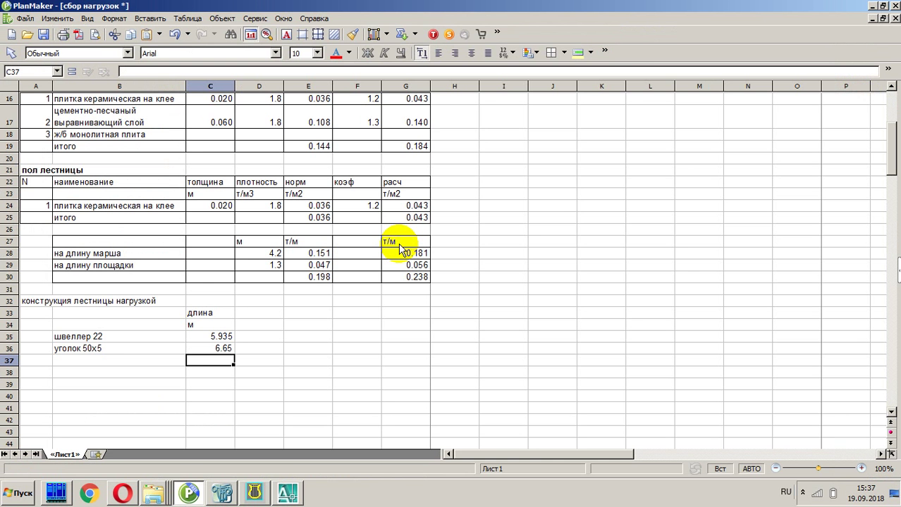
# Step: In AutoCAD, examine details 1 and 2 for the angles and other steel parts supporting the stair steps and landing
pyautogui.hotkey('alt', 'Tab')
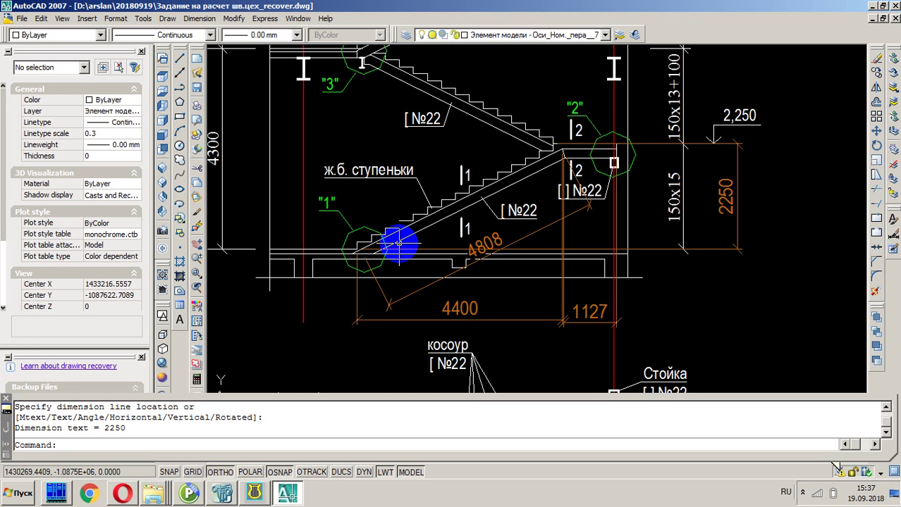
pyautogui.scroll(-5, 268, 153)
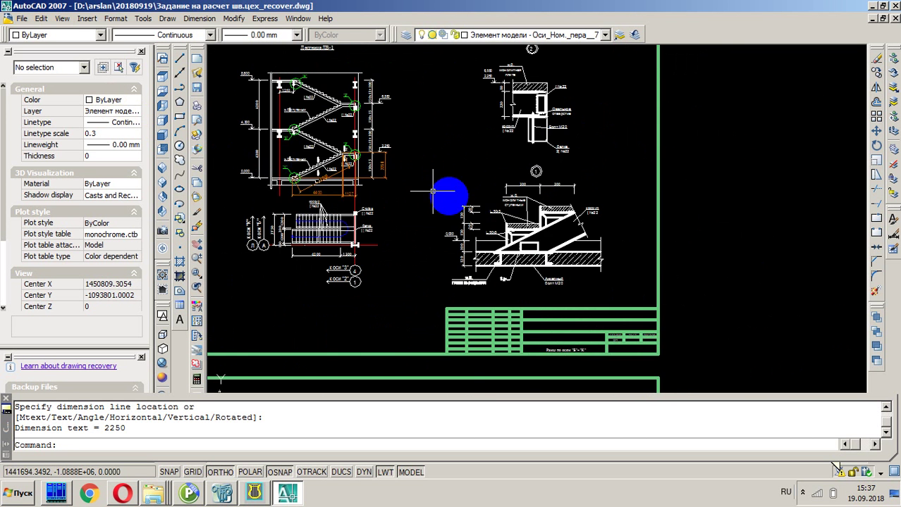
pyautogui.scroll(4, 527, 224)
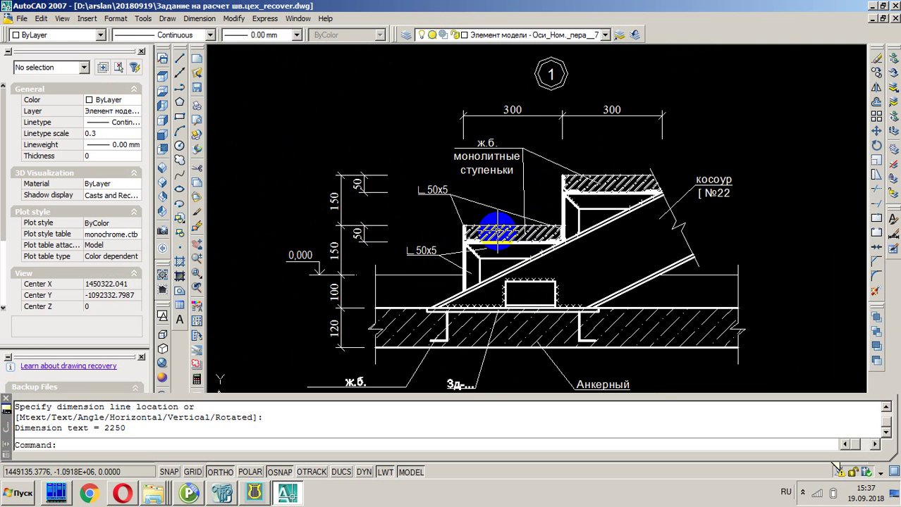
pyautogui.scroll(-4, 514, 227)
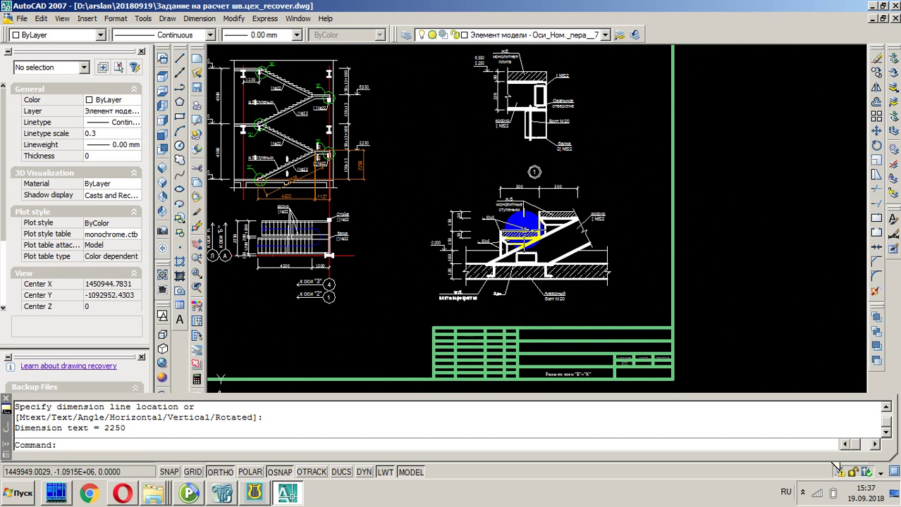
pyautogui.scroll(2, 526, 105)
pyautogui.scroll(5, 575, 120)
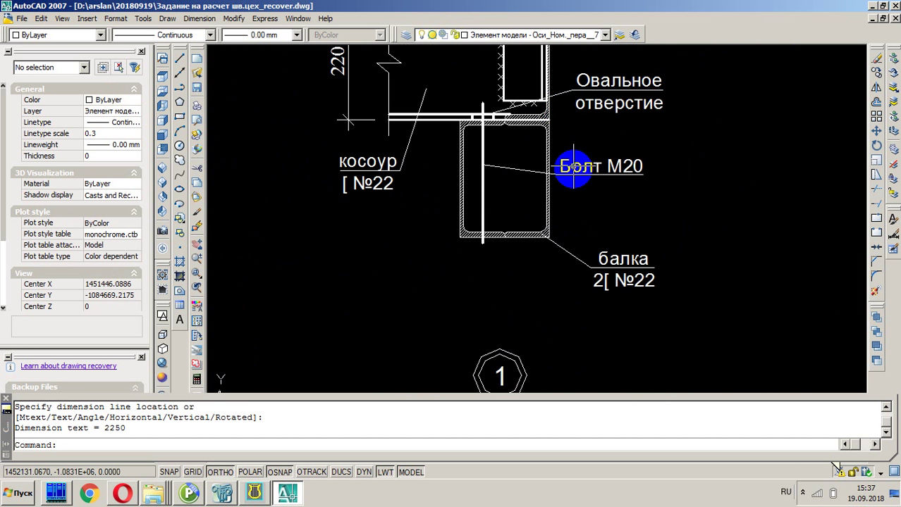
pyautogui.scroll(-3, 582, 207)
pyautogui.scroll(3, 579, 119)
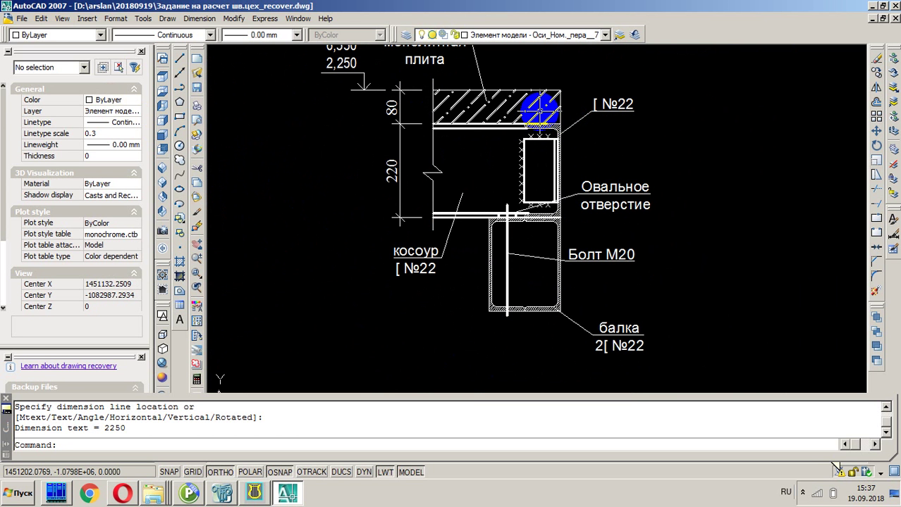
pyautogui.scroll(-5, 540, 110)
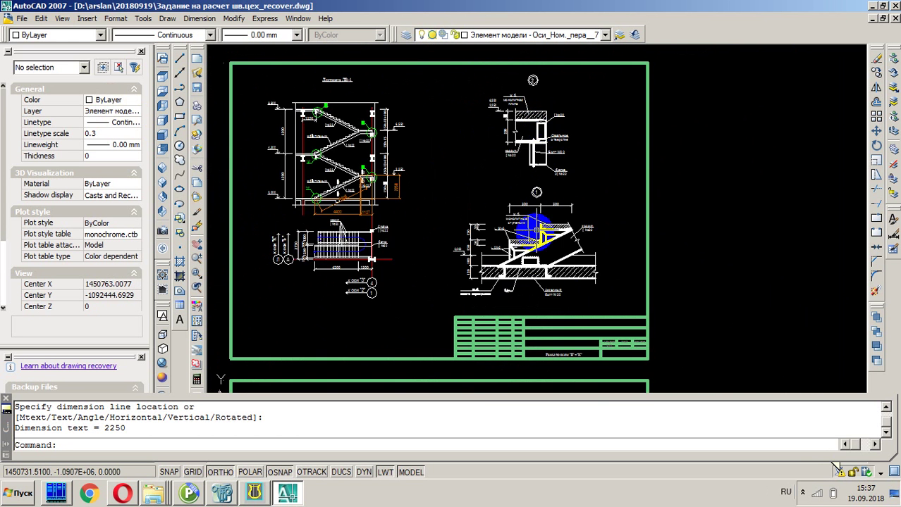
pyautogui.scroll(5, 518, 243)
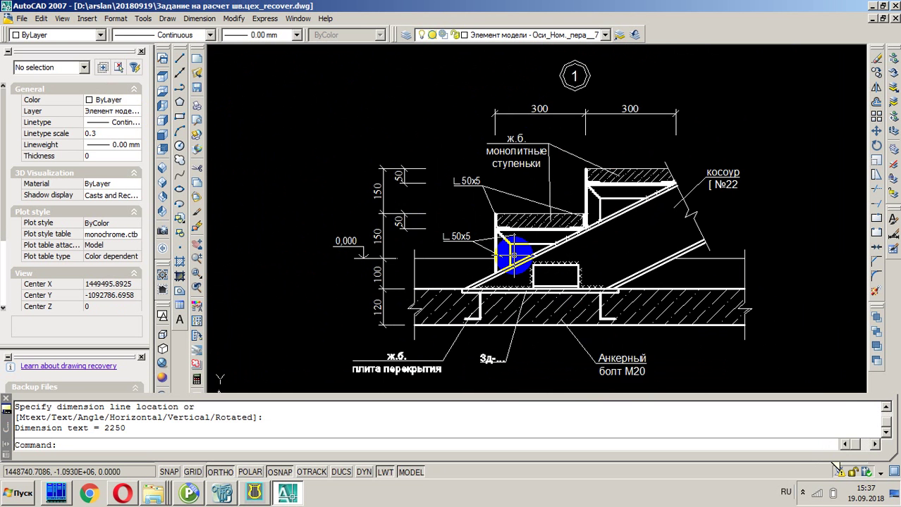
pyautogui.scroll(6, 583, 186)
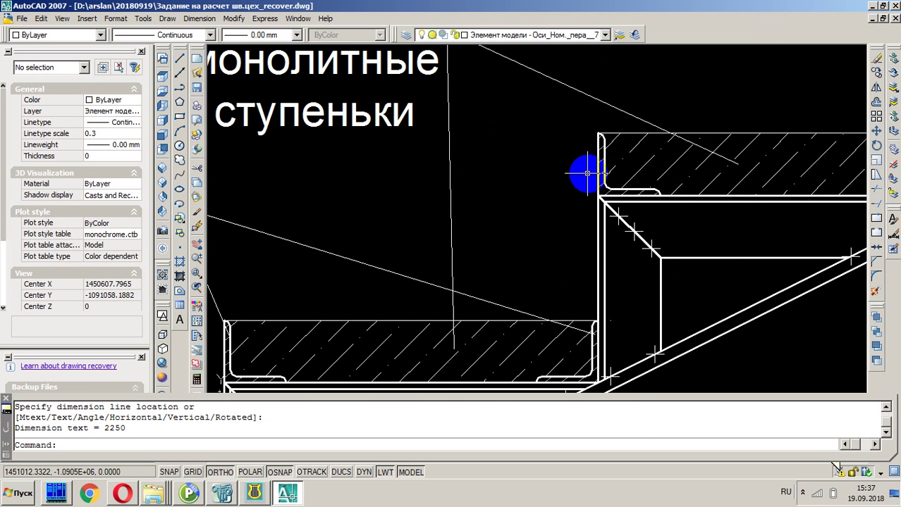
pyautogui.scroll(-3, 594, 172)
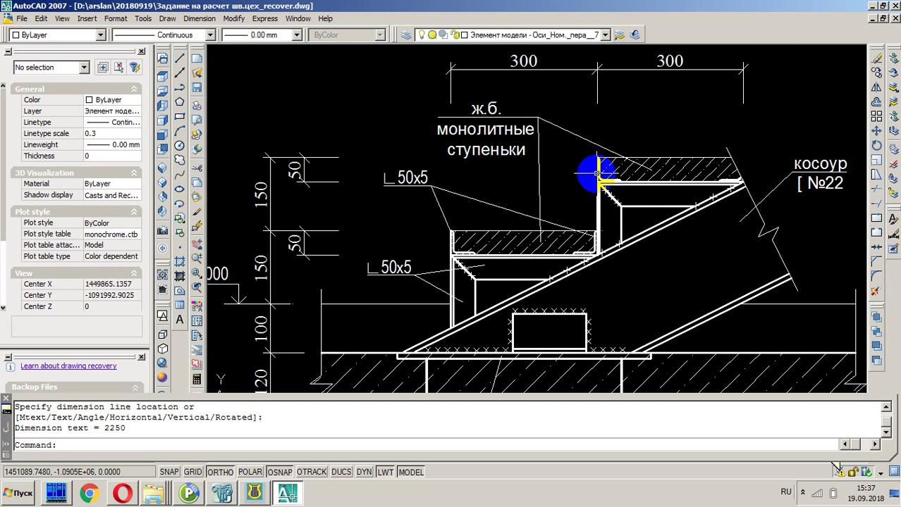
pyautogui.scroll(-3, 597, 174)
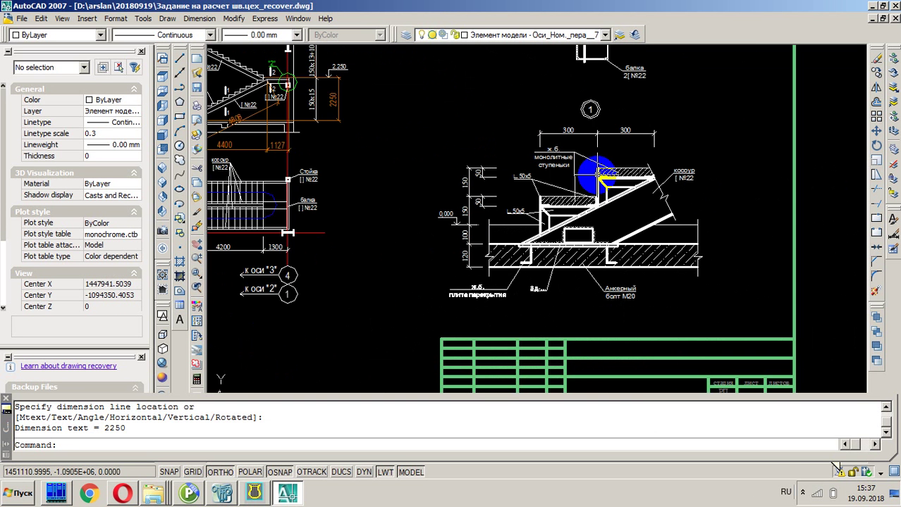
# Step: Back in the PlanMaker spreadsheet, add a second "уголок 50x5" entry in cell B37 and select its length cell C37
pyautogui.hotkey('alt', 'Tab')
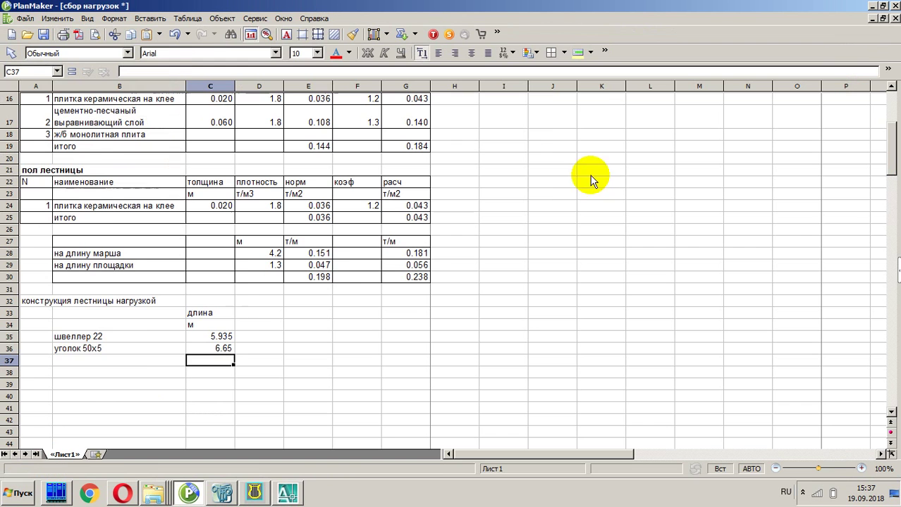
pyautogui.click(122, 350)
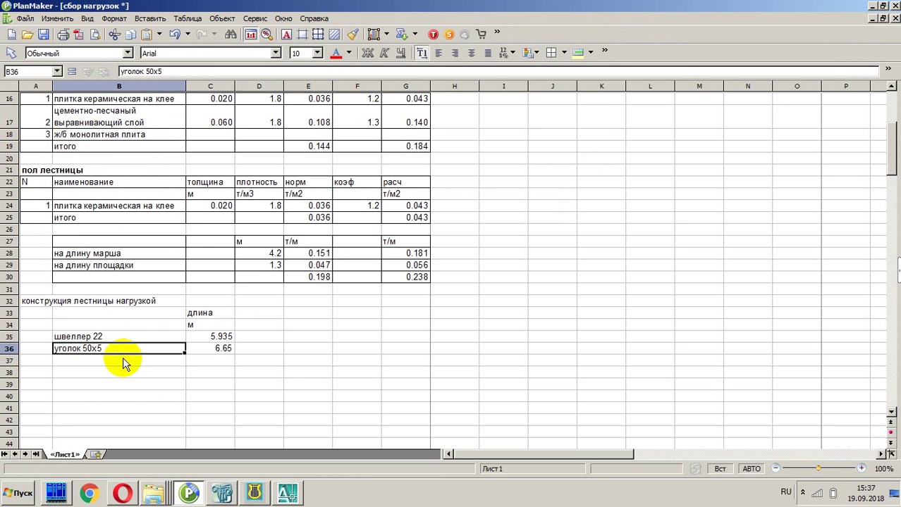
pyautogui.click(122, 360)
pyautogui.write('уголок 50x5')
pyautogui.click(211, 360)
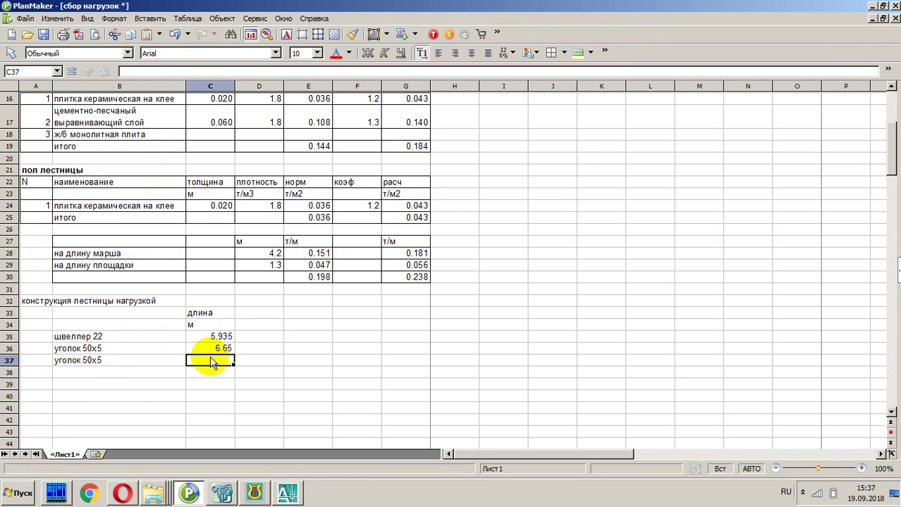
# Step: In AutoCAD, examine the stair plan for the flight width and the number of steps in a flight
pyautogui.hotkey('alt', 'Tab')
pyautogui.scroll(-2, 539, 228)
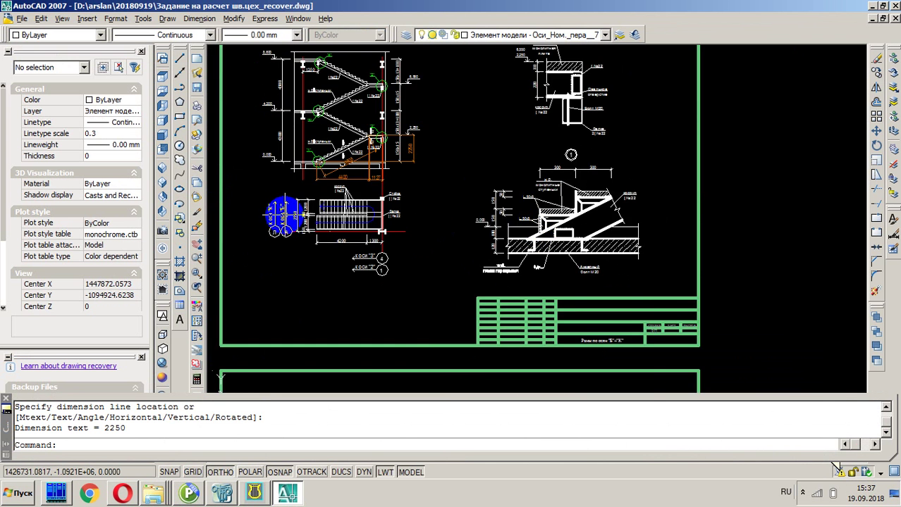
pyautogui.scroll(6, 282, 214)
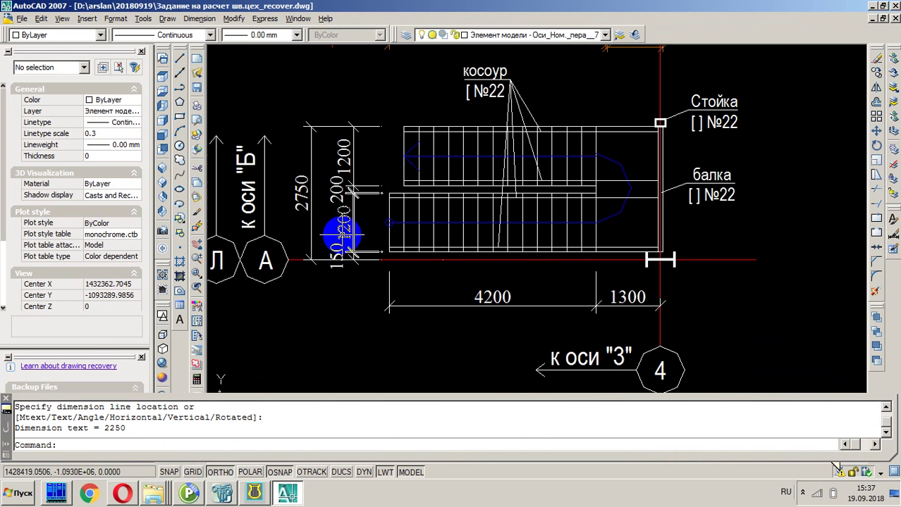
pyautogui.hotkey('alt', 'Tab')
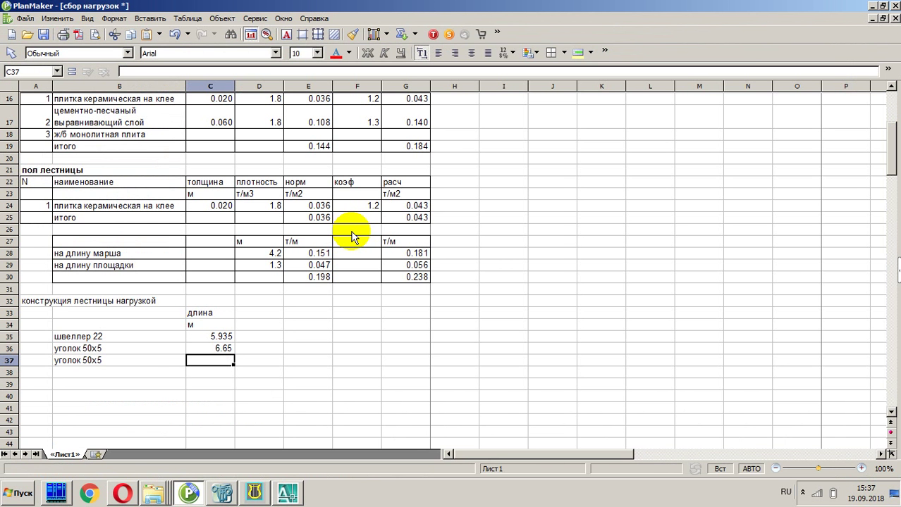
pyautogui.hotkey('alt', 'Tab')
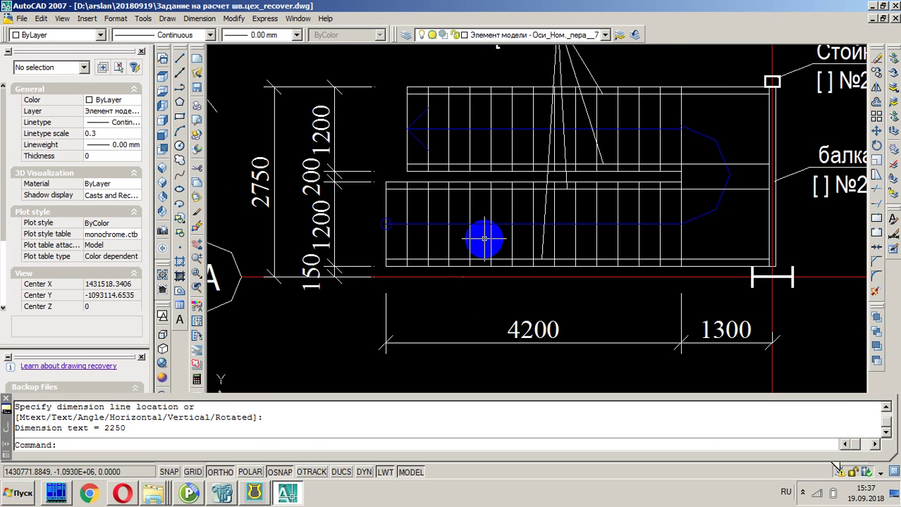
pyautogui.scroll(-3, 472, 225)
pyautogui.scroll(4, 444, 208)
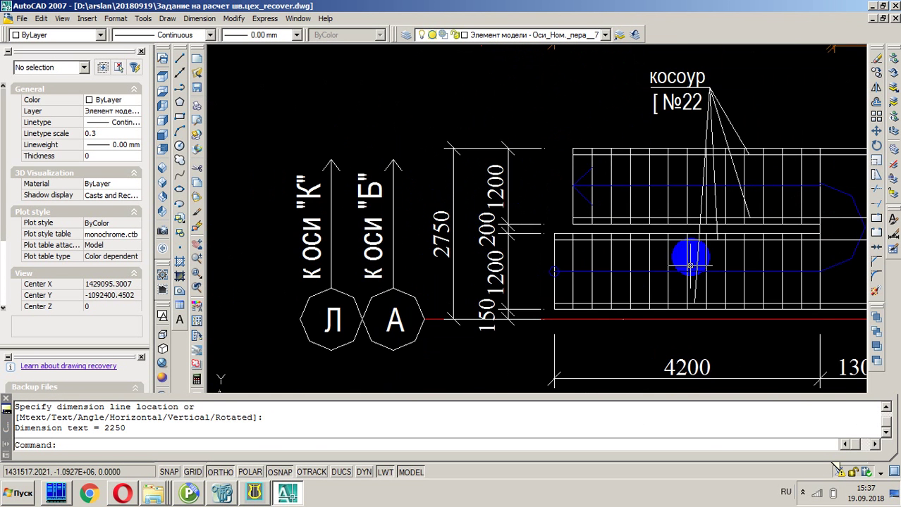
pyautogui.scroll(-5, 604, 201)
pyautogui.scroll(5, 526, 205)
pyautogui.scroll(-2, 527, 195)
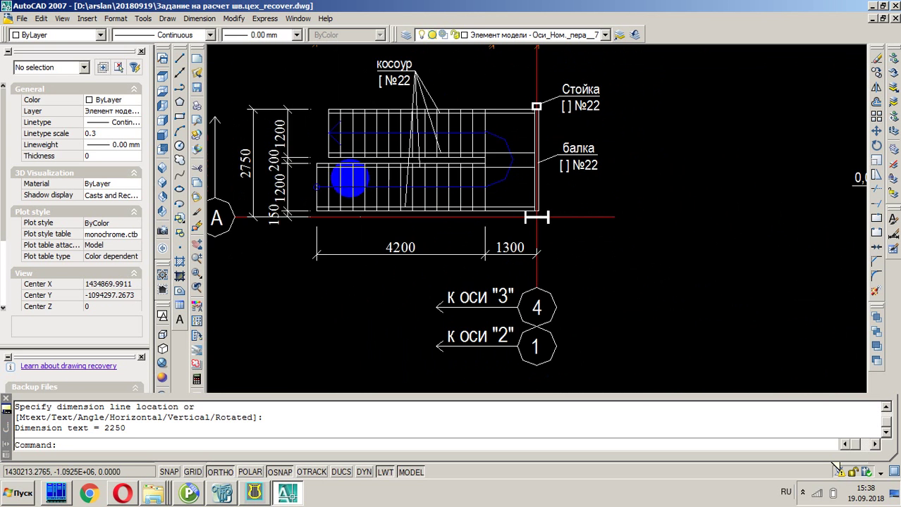
pyautogui.scroll(2, 350, 180)
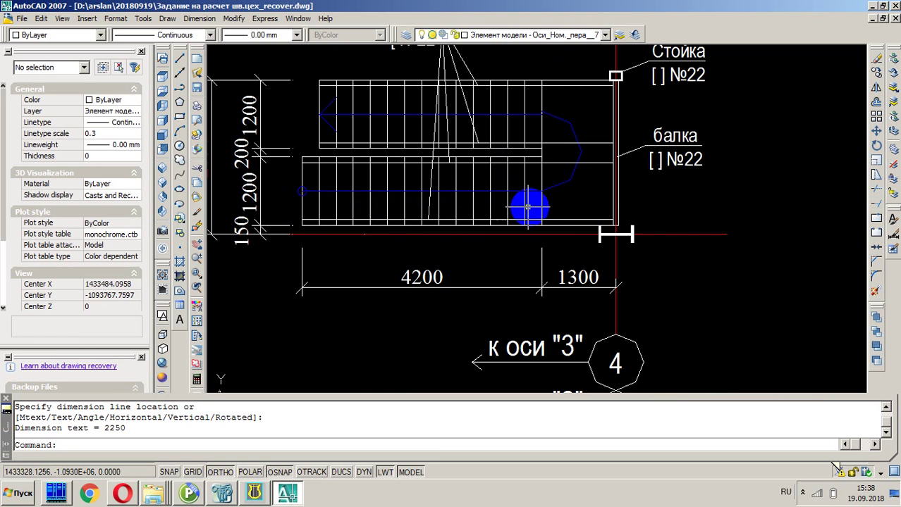
# Step: Back in PlanMaker, enter the length of the second 50x5 angle in cell C37 as =1.2*15
pyautogui.hotkey('alt', 'Tab')
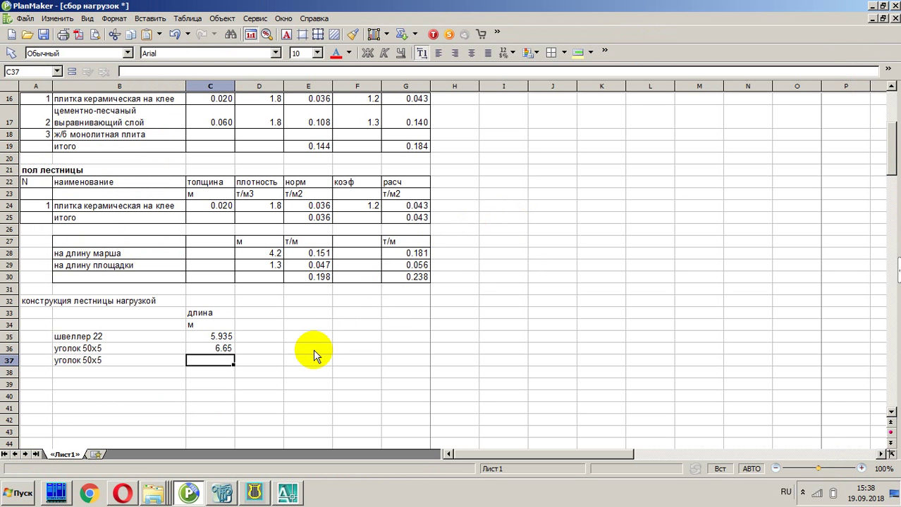
pyautogui.write('=')
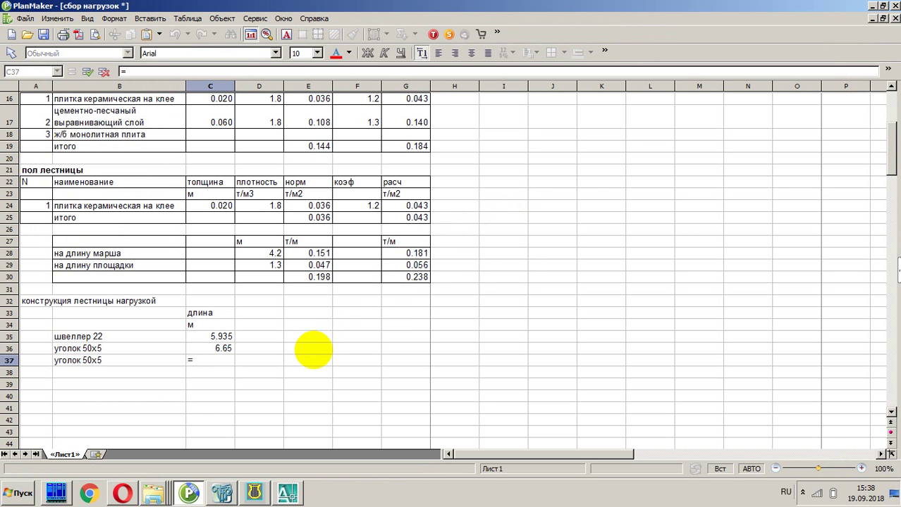
pyautogui.write('1.2*15')
pyautogui.press('Return')
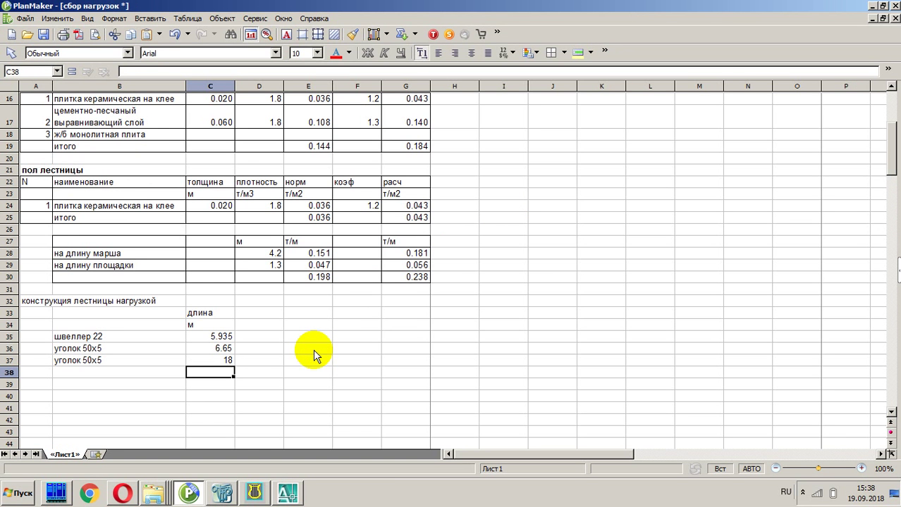
# Step: Add the entry "плита жб" in cell B38, below the second angle in the stair structure list
pyautogui.press('Left')
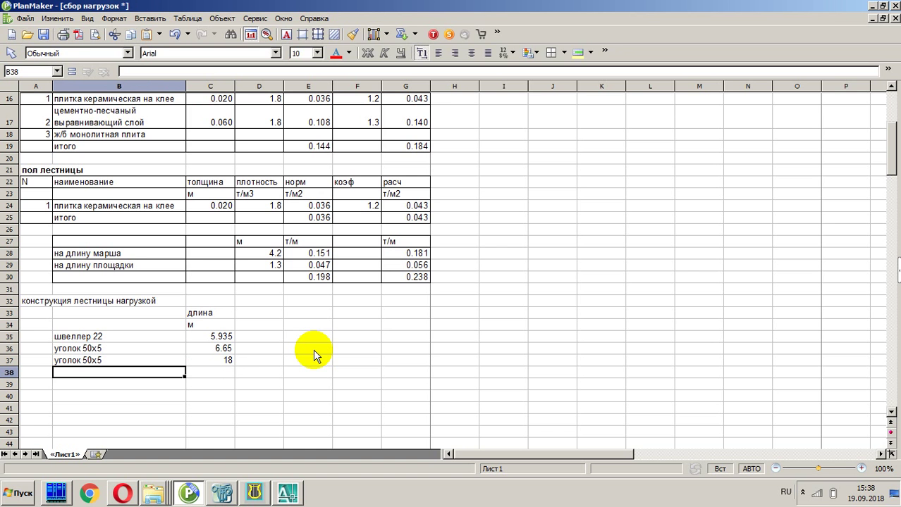
pyautogui.write('плита жб')
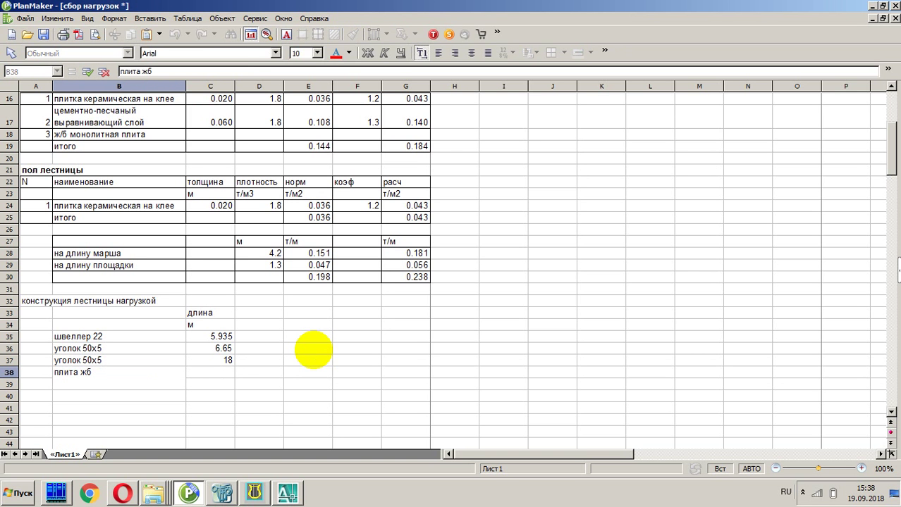
pyautogui.press('Return')
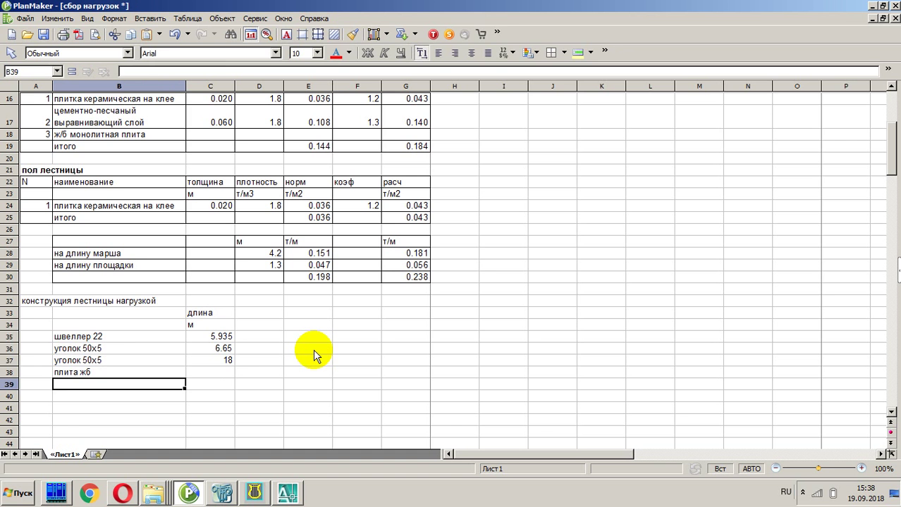
# Step: Insert two empty rows at row 31, directly below the total row of the stair floor load table
pyautogui.press('Up')
pyautogui.press('Up')
pyautogui.press('Up')
pyautogui.press('Up')
pyautogui.press('Up')
pyautogui.press('Up')
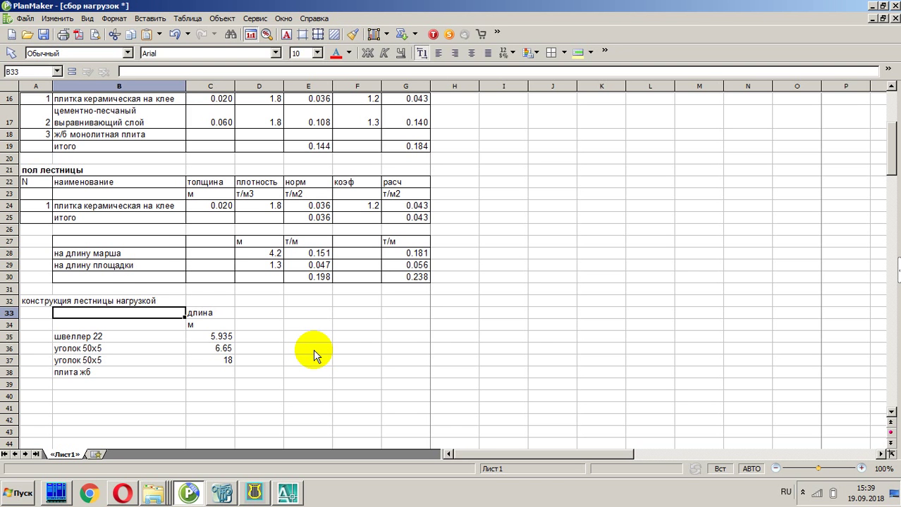
pyautogui.click(9, 290)
pyautogui.rightClick(9, 289)
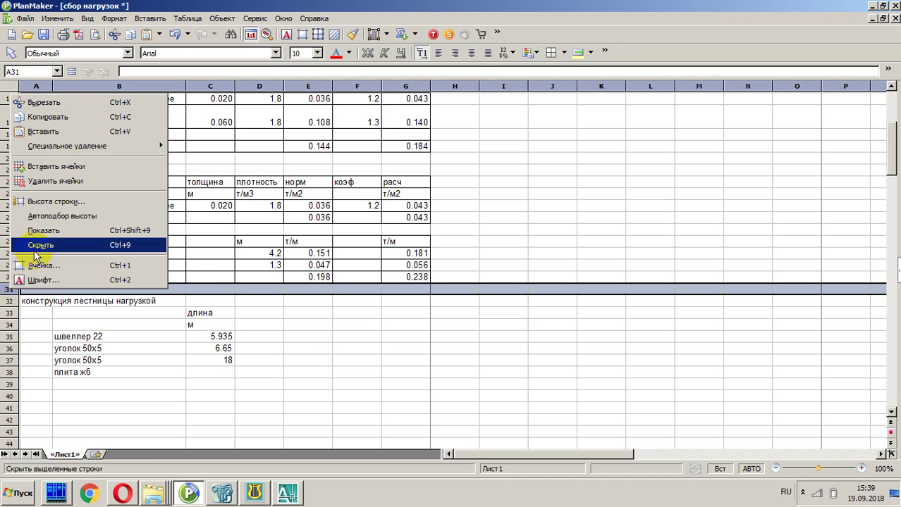
pyautogui.click(61, 169)
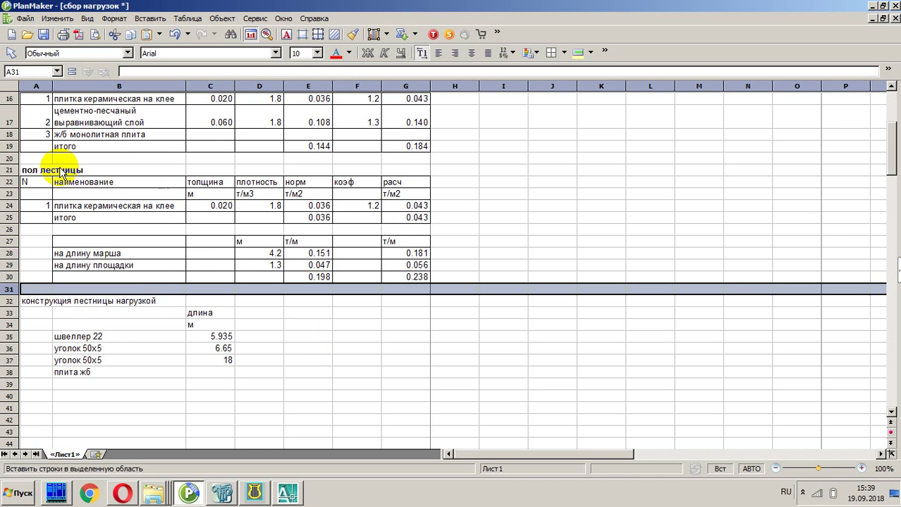
pyautogui.rightClick(9, 290)
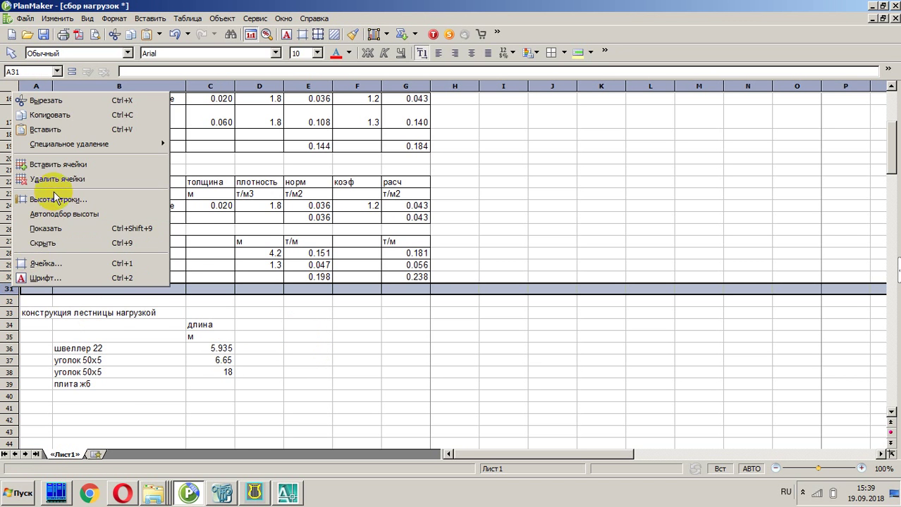
pyautogui.click(71, 169)
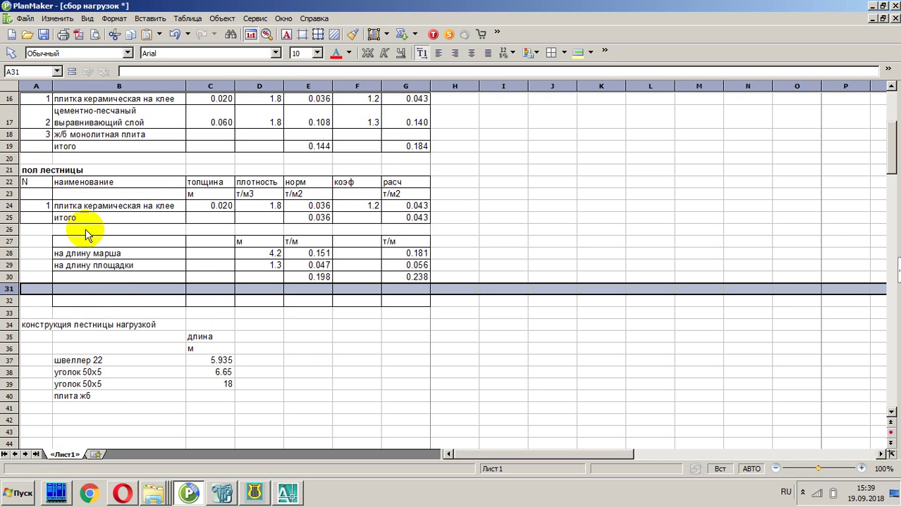
# Step: Enter the label "сосредоточенная" in cell B31 of the first inserted row
pyautogui.click(118, 289)
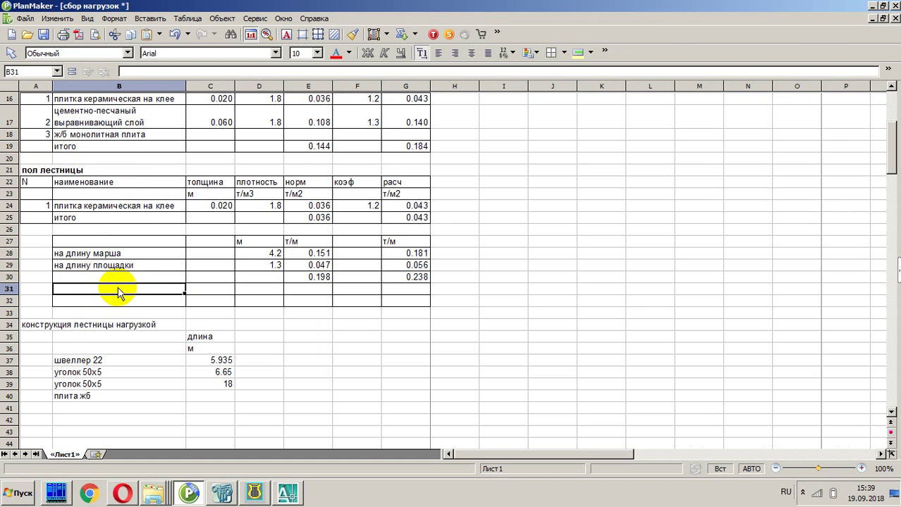
pyautogui.write('состо')
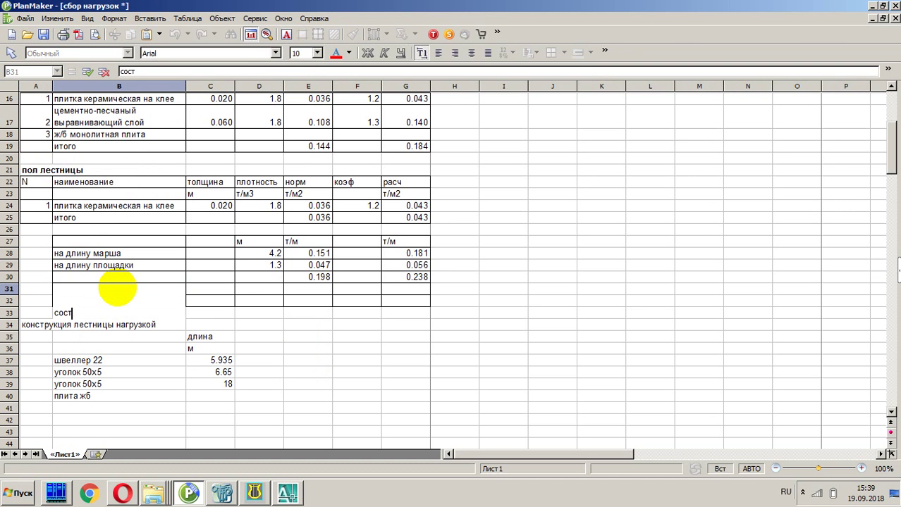
pyautogui.press('BackSpace')
pyautogui.press('BackSpace')
pyautogui.write('редоточенная')
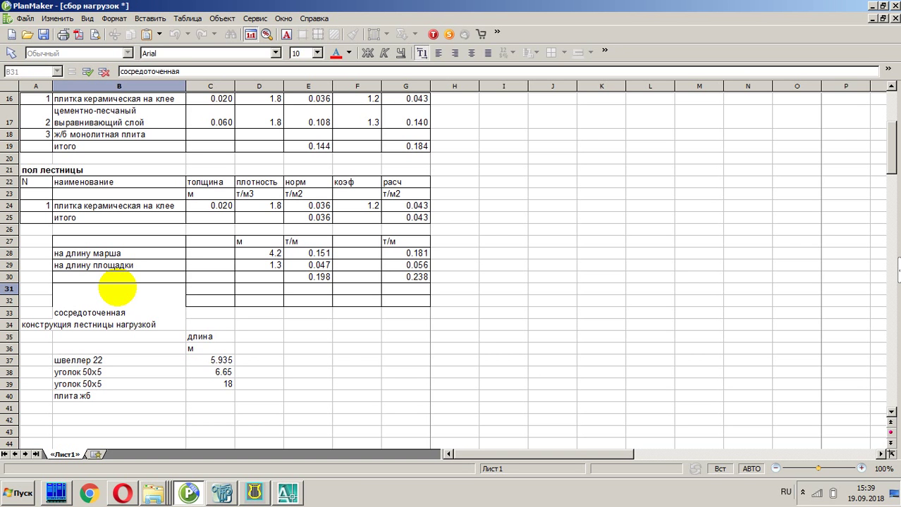
pyautogui.press('Return')
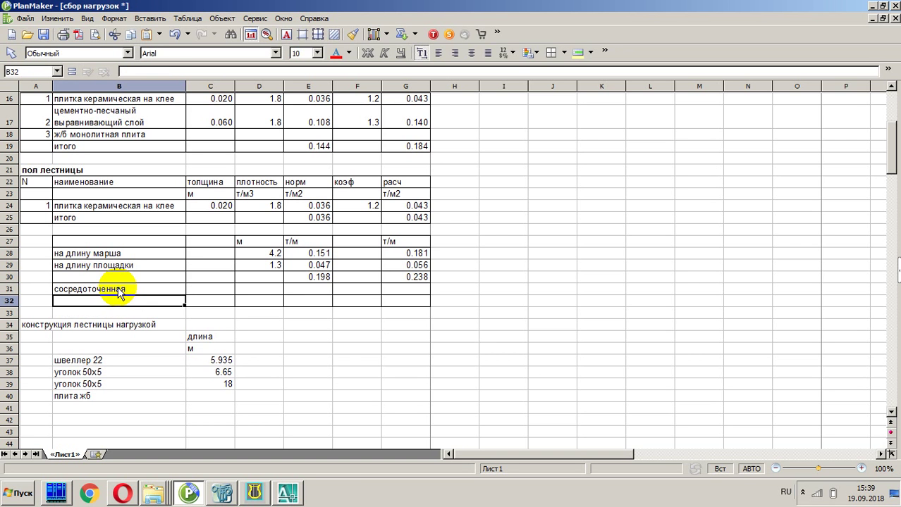
pyautogui.press('Up')
pyautogui.press('Right')
pyautogui.press('Right')
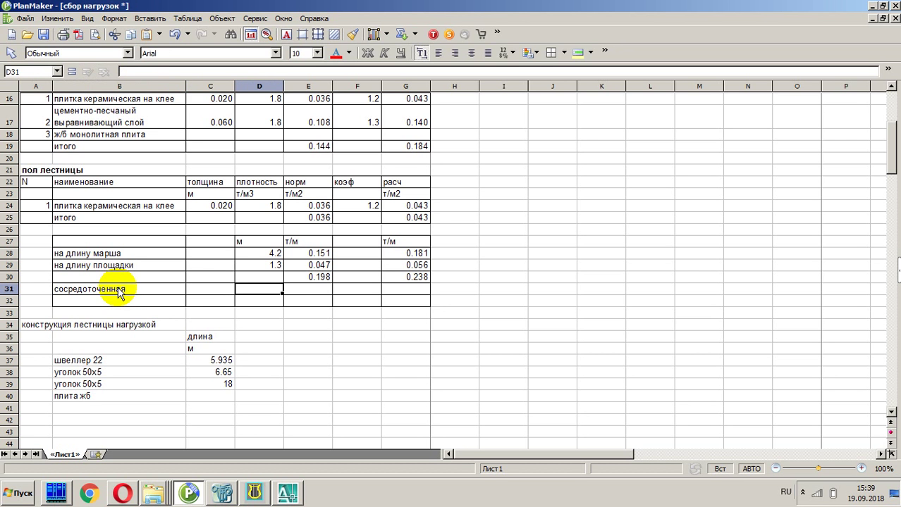
pyautogui.write('1.')
pyautogui.press('BackSpace')
pyautogui.press('BackSpace')
pyautogui.press('BackSpace')
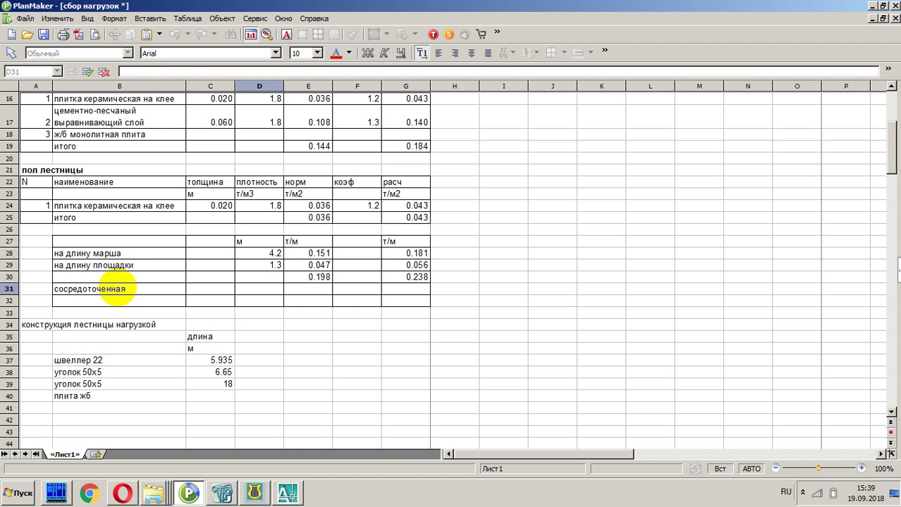
pyautogui.press('Escape')
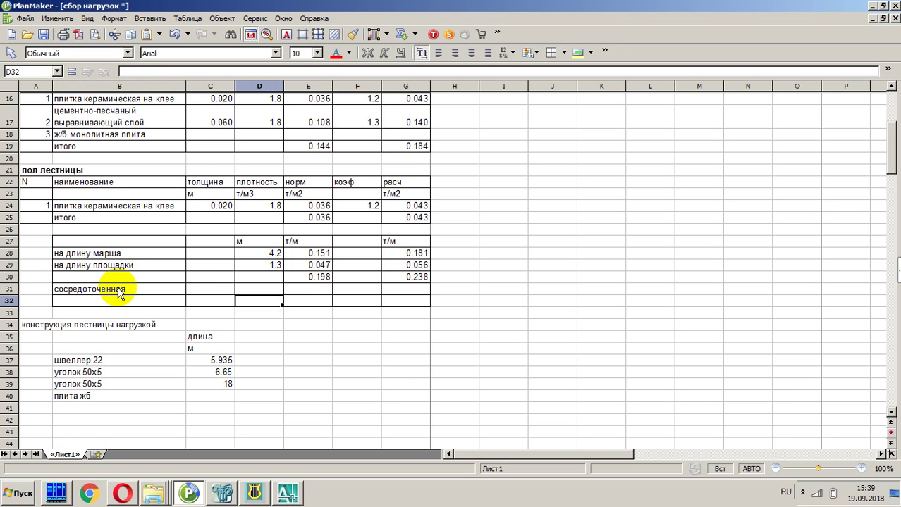
# Step: Extend the label in cell B31 to read "сосредоточенная середина"
pyautogui.press('Left')
pyautogui.press('Left')
pyautogui.press('F2')
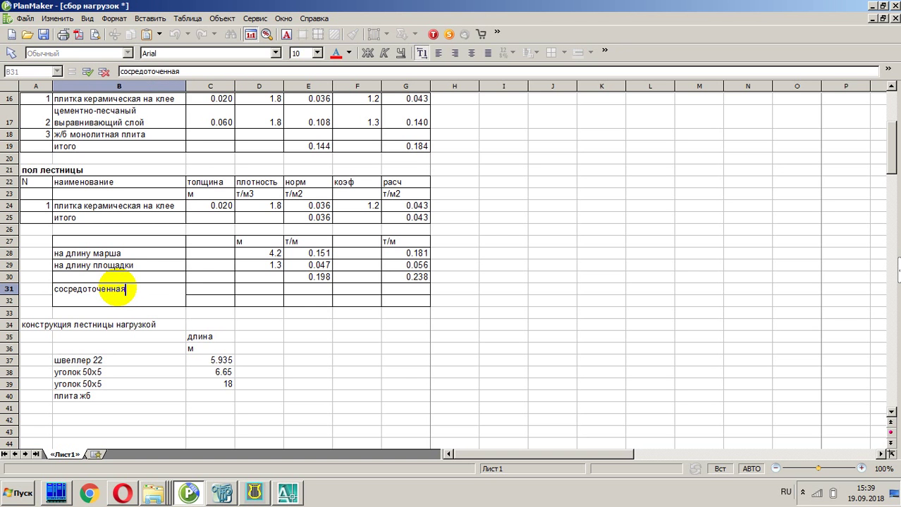
pyautogui.write('в')
pyautogui.press('BackSpace')
pyautogui.write('середина')
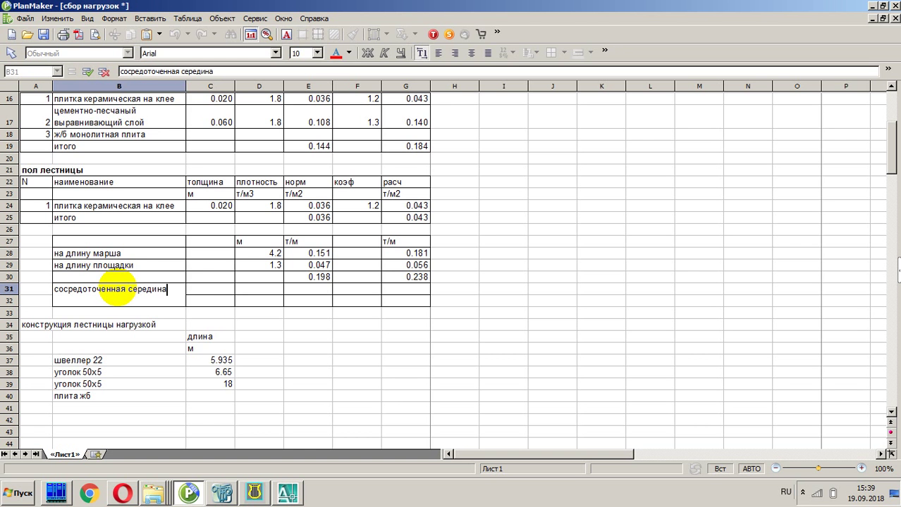
pyautogui.press('Return')
# Step: Enter the label "сосредоточенная край" in cell B32 of the second inserted row
pyautogui.write('сосредо')
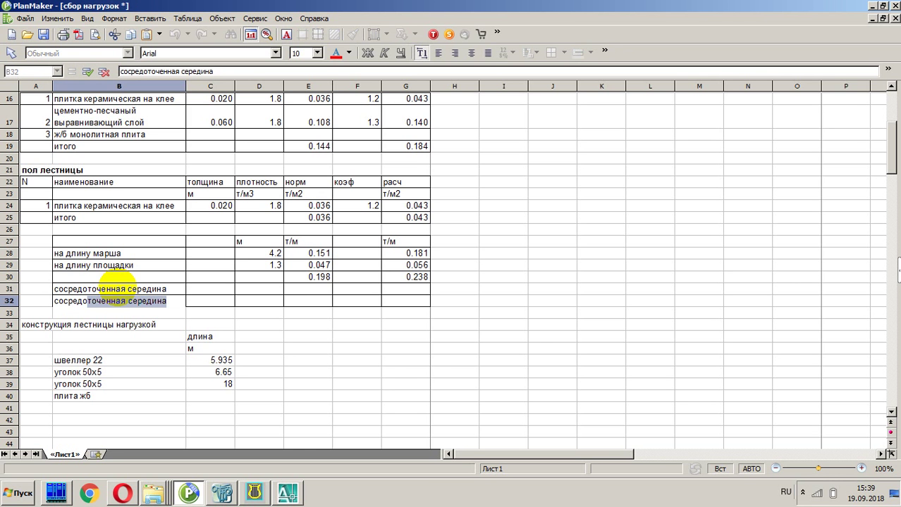
pyautogui.write('точенная край')
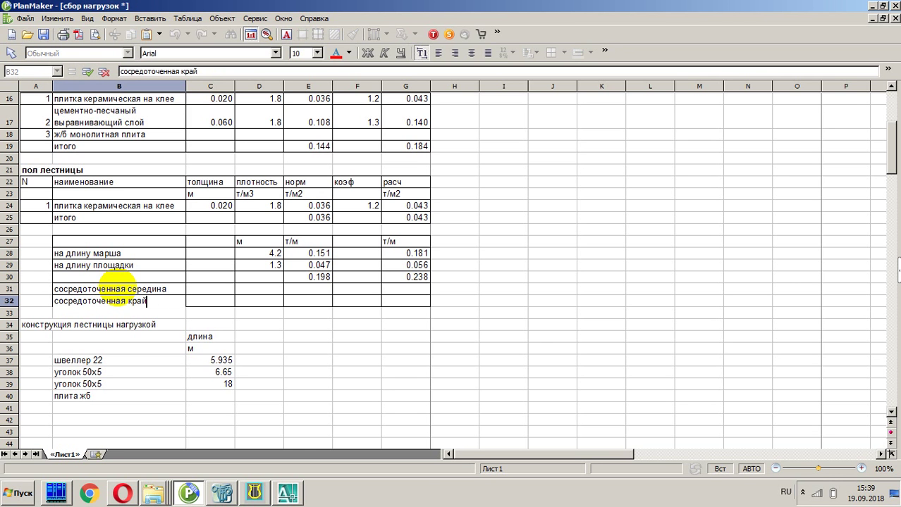
pyautogui.press('Return')
# Step: Calculate the normative concentrated load for the middle in cell E31 with the formula =E30*1.2
pyautogui.press('Up')
pyautogui.press('Up')
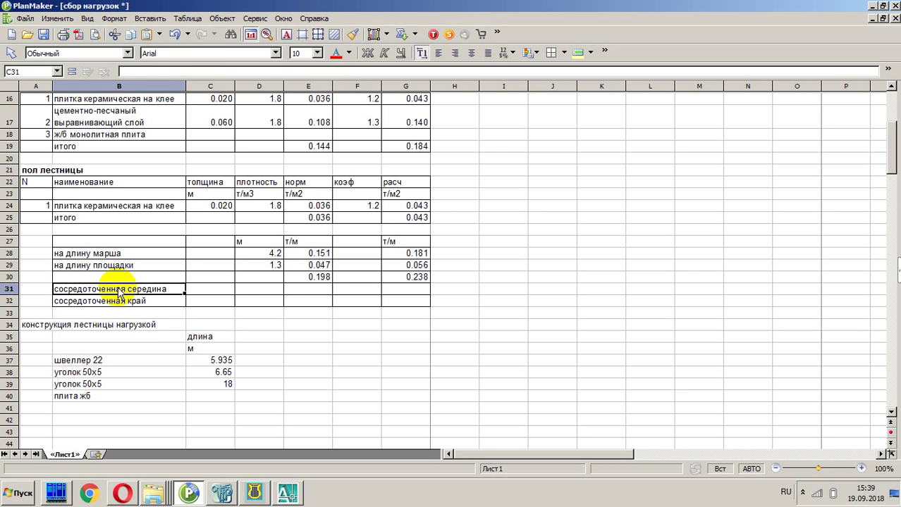
pyautogui.press('Right')
pyautogui.press('Right')
pyautogui.press('Right')
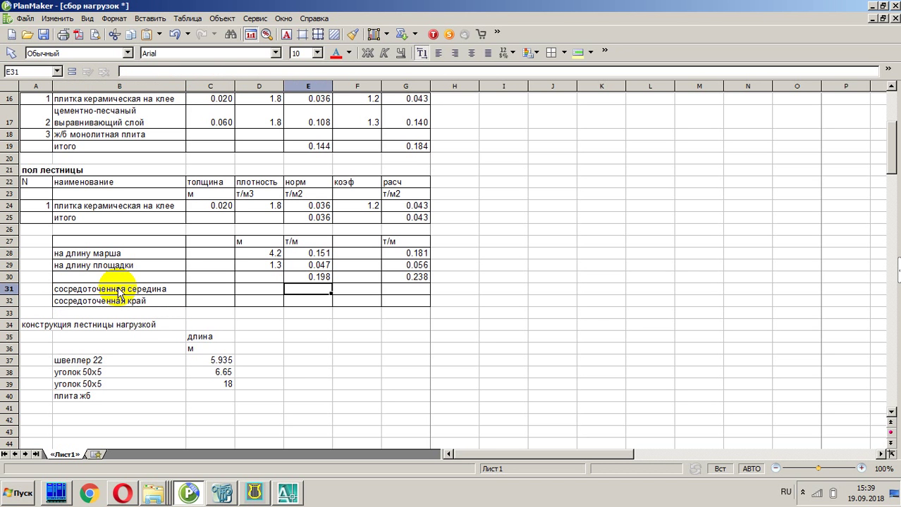
pyautogui.write('=')
pyautogui.press('Up')
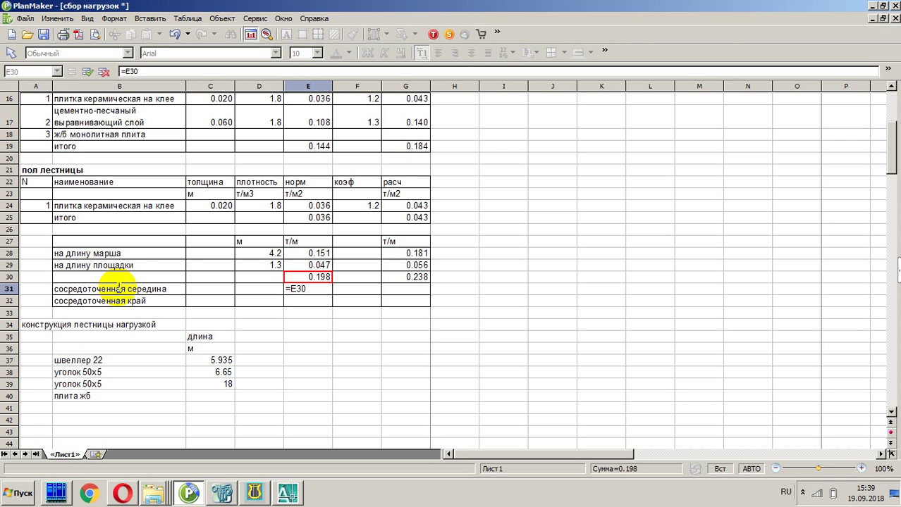
pyautogui.write('*1.2')
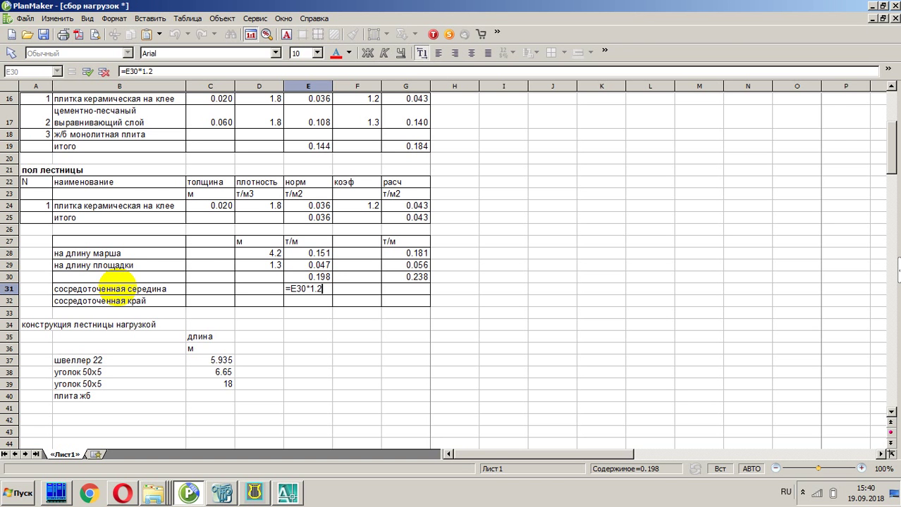
pyautogui.press('Return')
# Step: Calculate the design concentrated load for the middle in cell G31 with the formula =G30*1.2
pyautogui.press('Up')
pyautogui.press('Right')
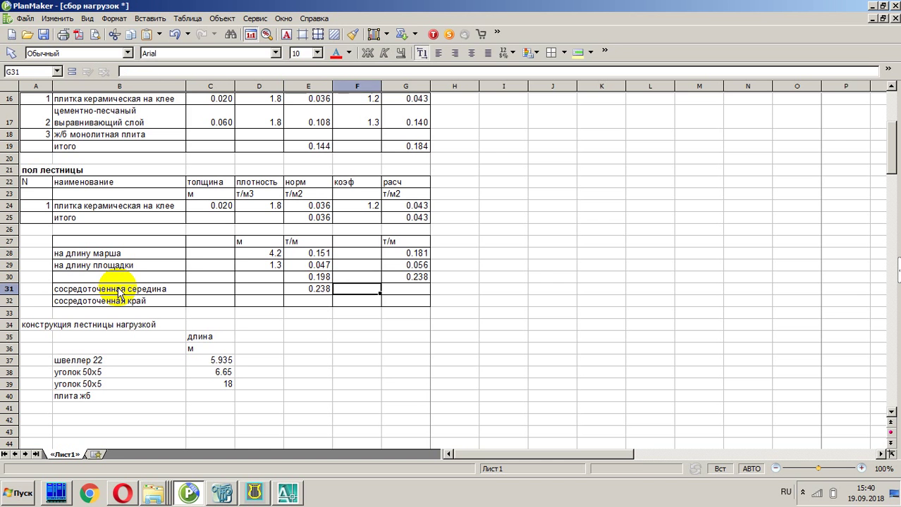
pyautogui.press('Right')
pyautogui.write('=')
pyautogui.press('Up')
pyautogui.write('*1.2')
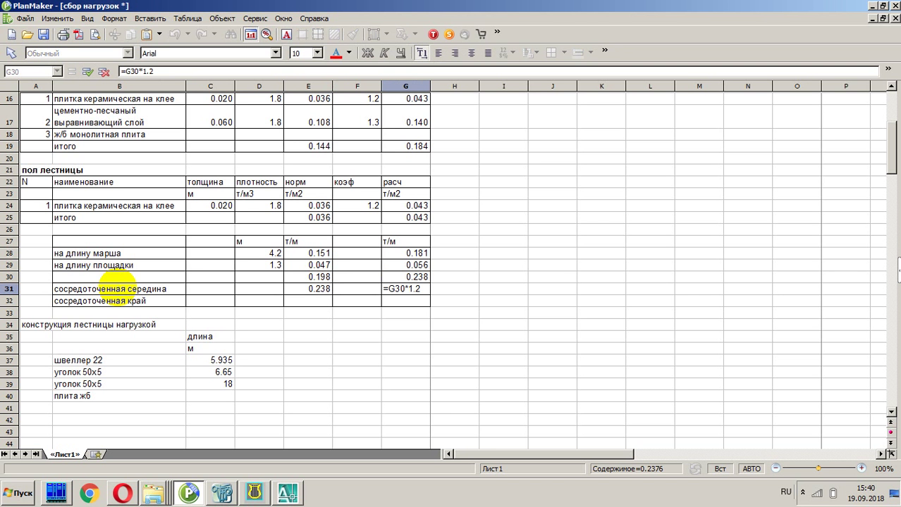
pyautogui.press('Return')
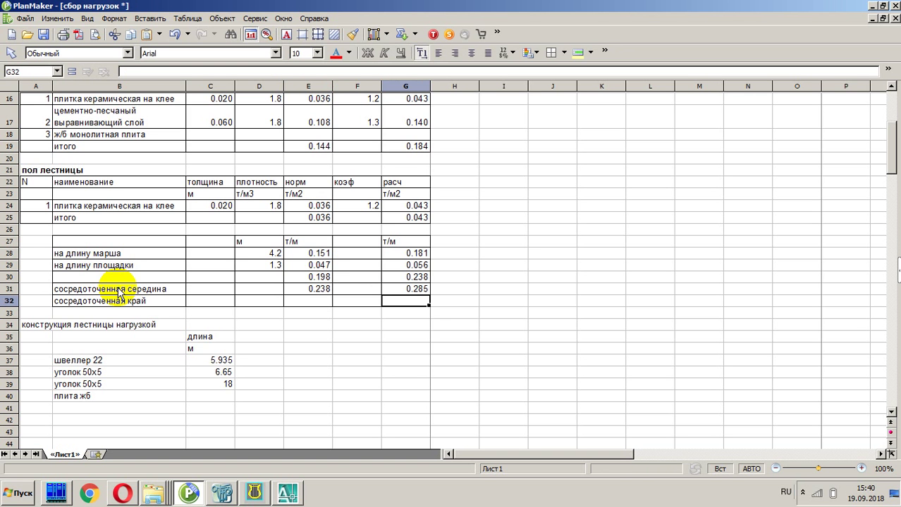
# Step: Calculate the normative concentrated load for the edge in cell E32 with the formula =E31/2
pyautogui.press('Left')
pyautogui.press('Left')
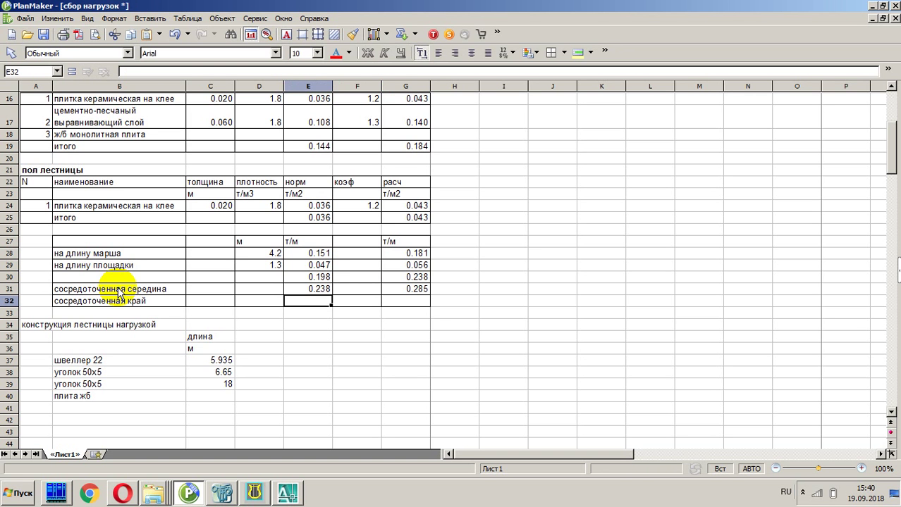
pyautogui.write('=E31/2')
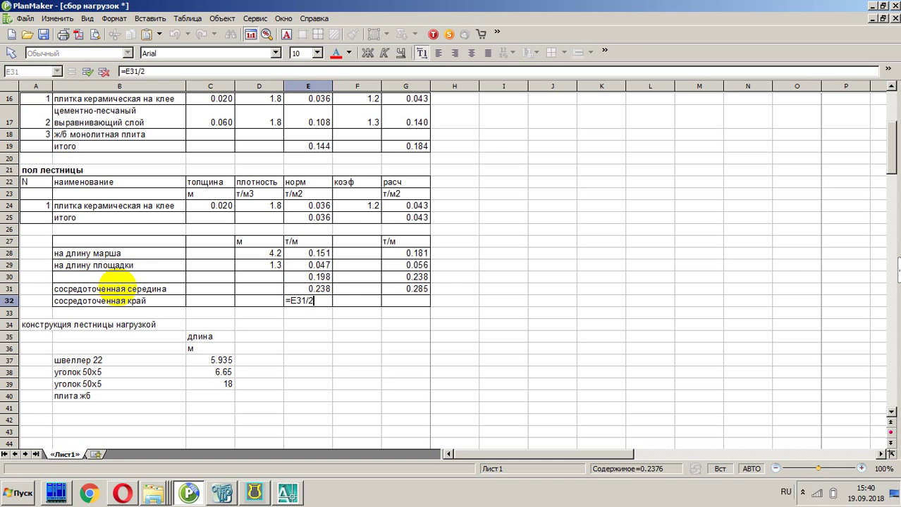
pyautogui.press('Return')
# Step: Calculate the design concentrated load for the edge in cell G32 with the formula =G31/2
pyautogui.press('Up')
pyautogui.press('Right')
pyautogui.press('Right')
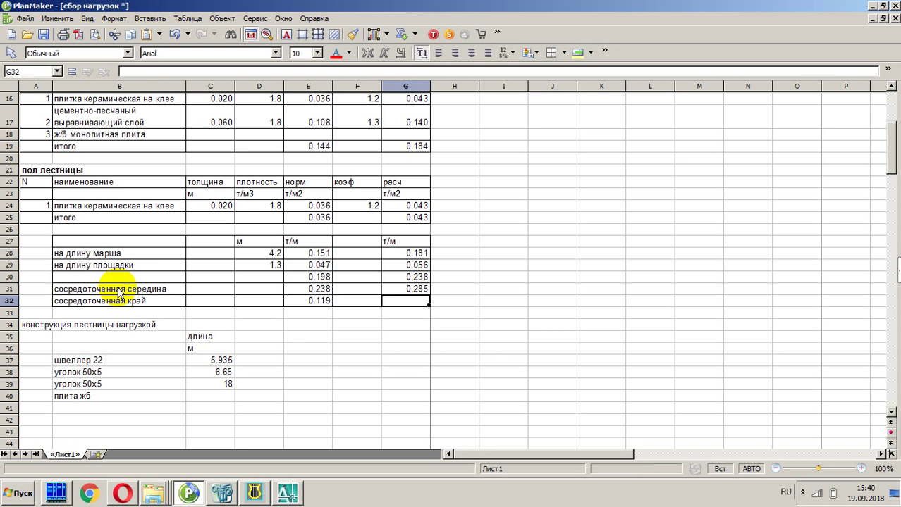
pyautogui.write('=')
pyautogui.press('Up')
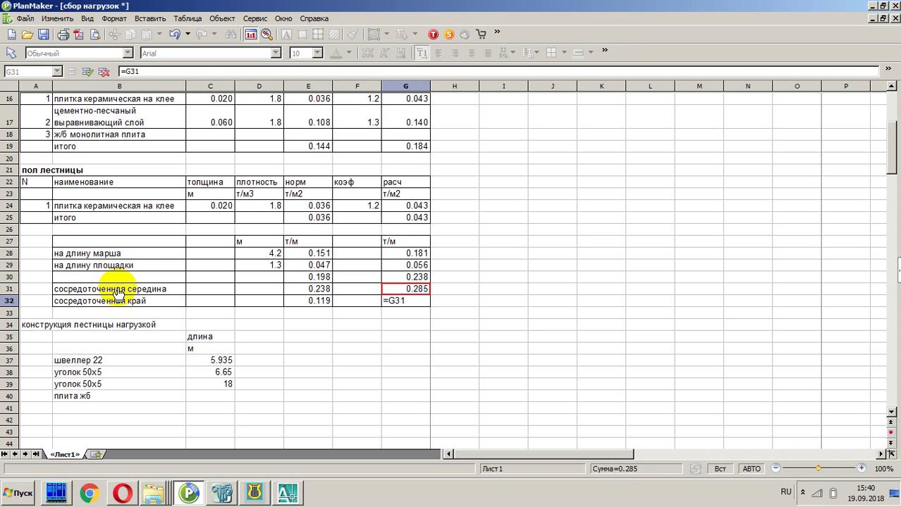
pyautogui.write('/2')
pyautogui.press('Return')
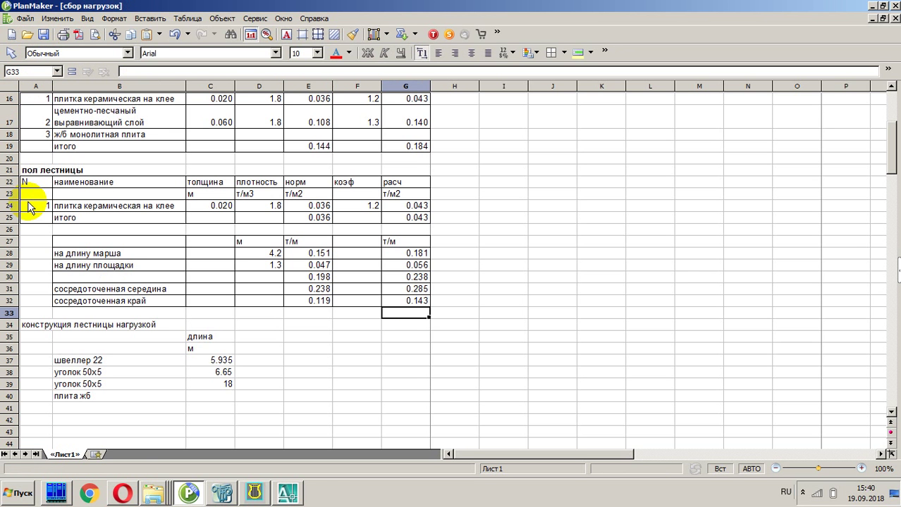
# Step: Copy the label "плита жб" from B40 down to B42, clear B40:B41 to free two rows, and select cell C40
pyautogui.click(224, 396)
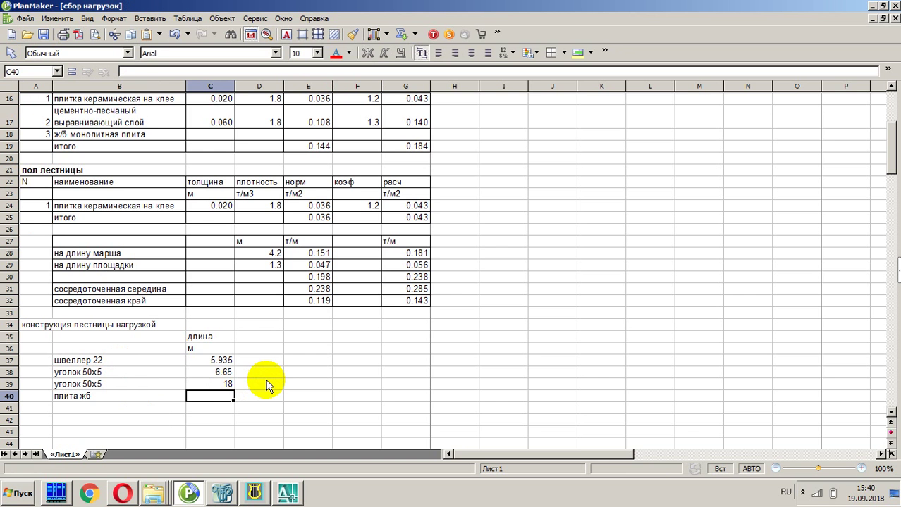
pyautogui.click(115, 397)
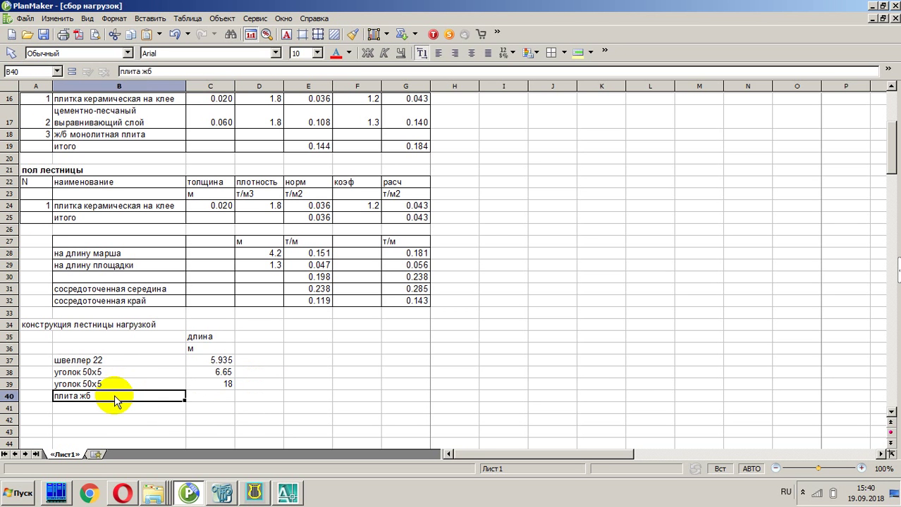
pyautogui.moveTo(185, 401); pyautogui.dragTo(182, 422)
pyautogui.click(167, 400)
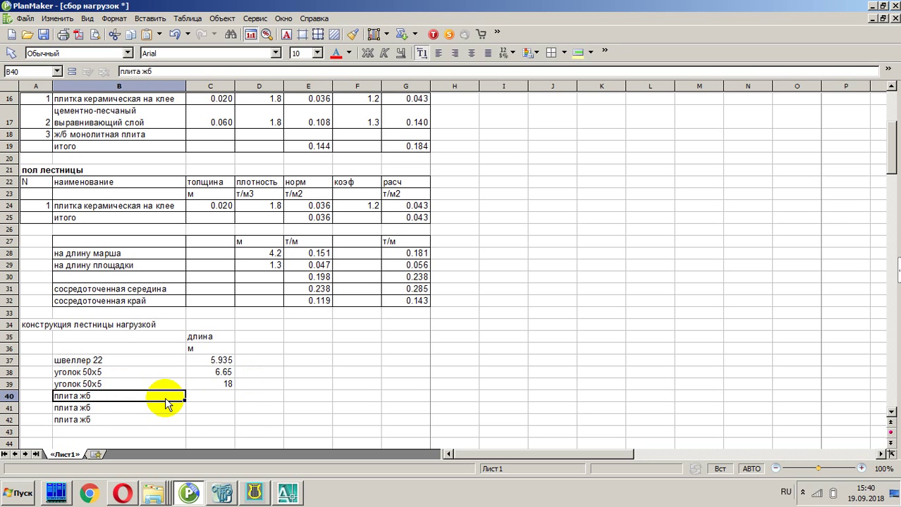
pyautogui.hotkey('shift', 'Down')
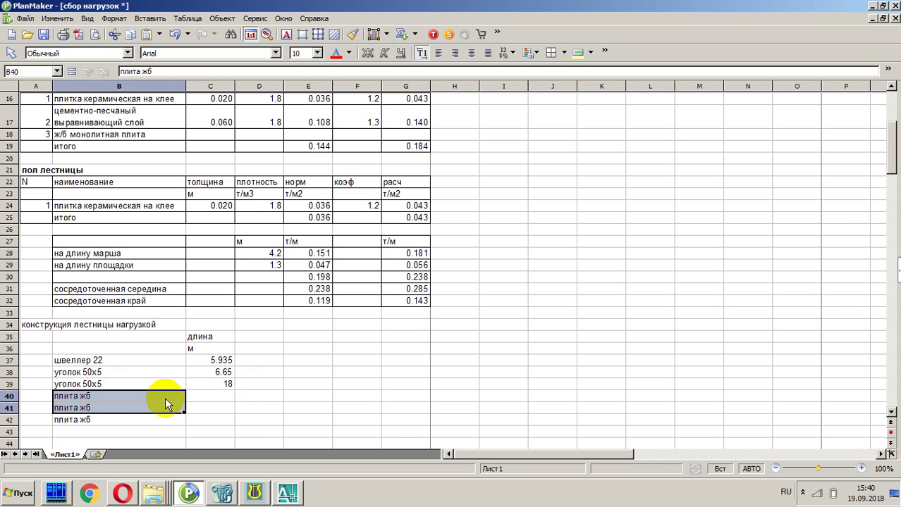
pyautogui.press('Delete')
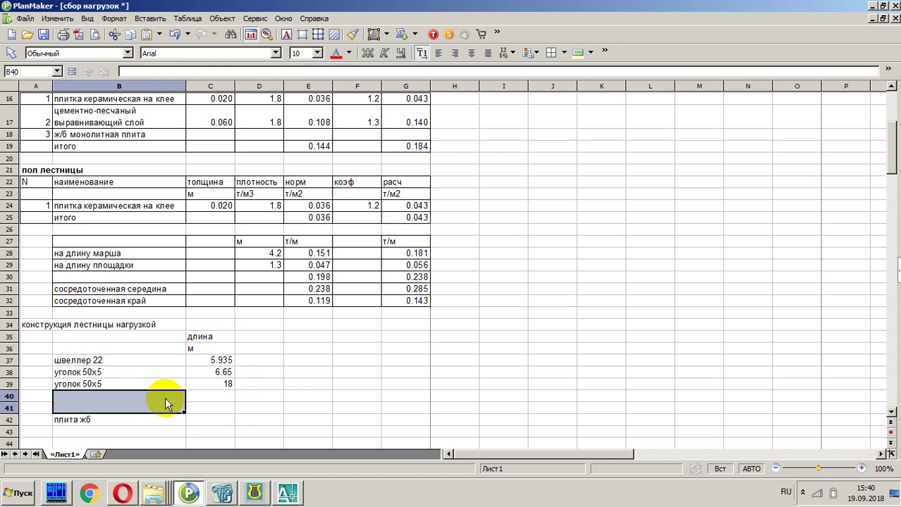
pyautogui.press('Up')
pyautogui.press('Right')
pyautogui.press('Down')
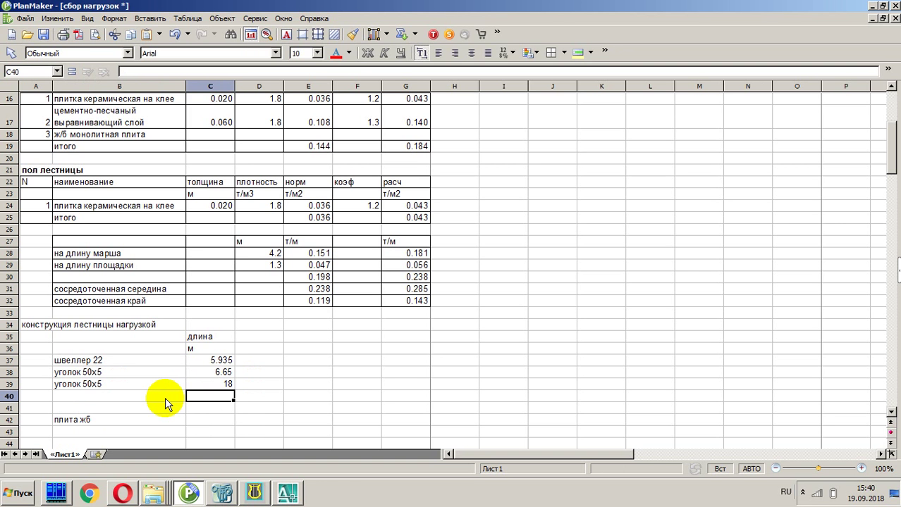
# Step: Enter the heading "объем" in C40 and its unit "м3" in C41 above the slab row
pyautogui.write('объем')
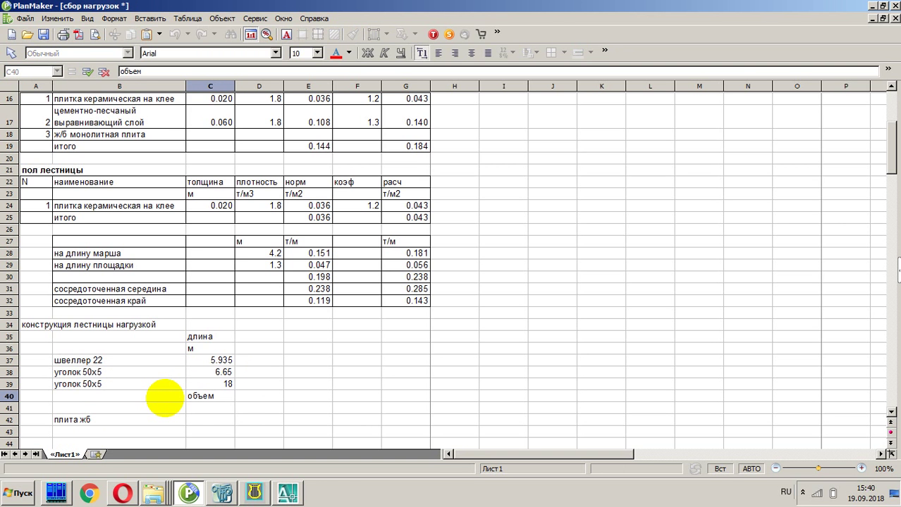
pyautogui.press('Return')
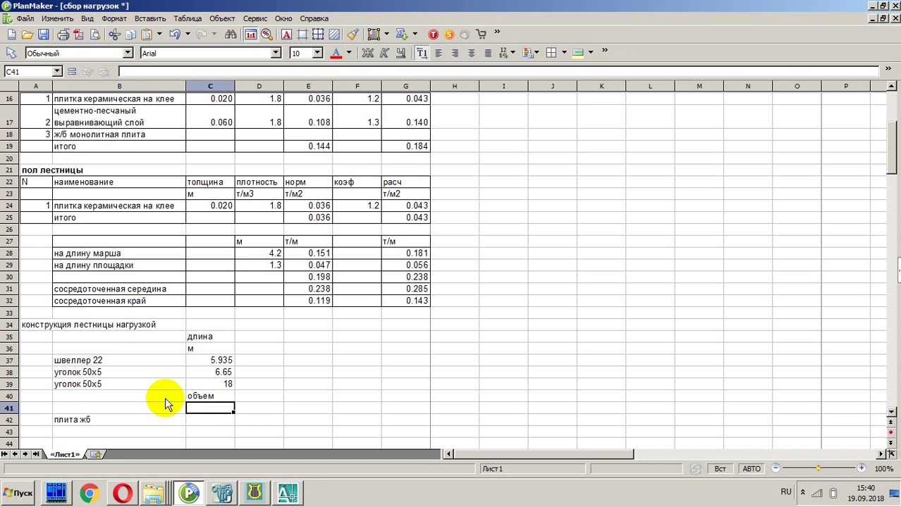
pyautogui.write('м3')
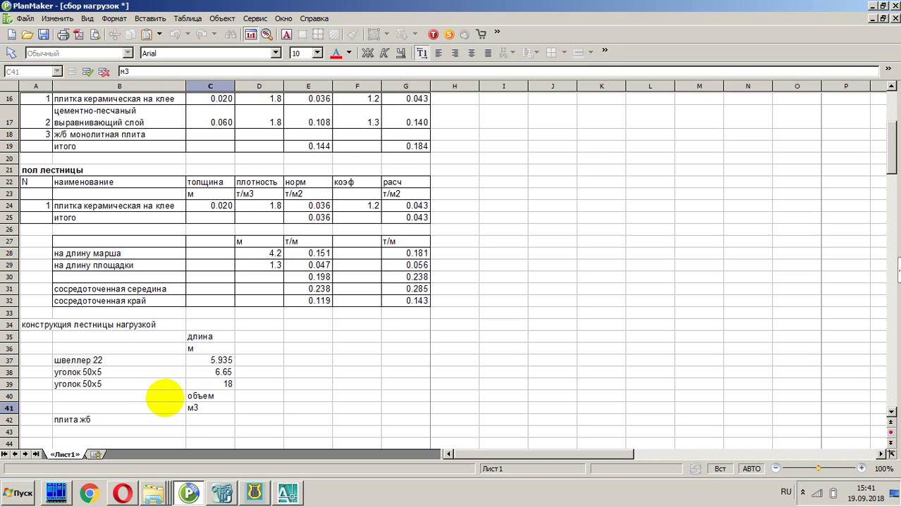
pyautogui.press('Return')
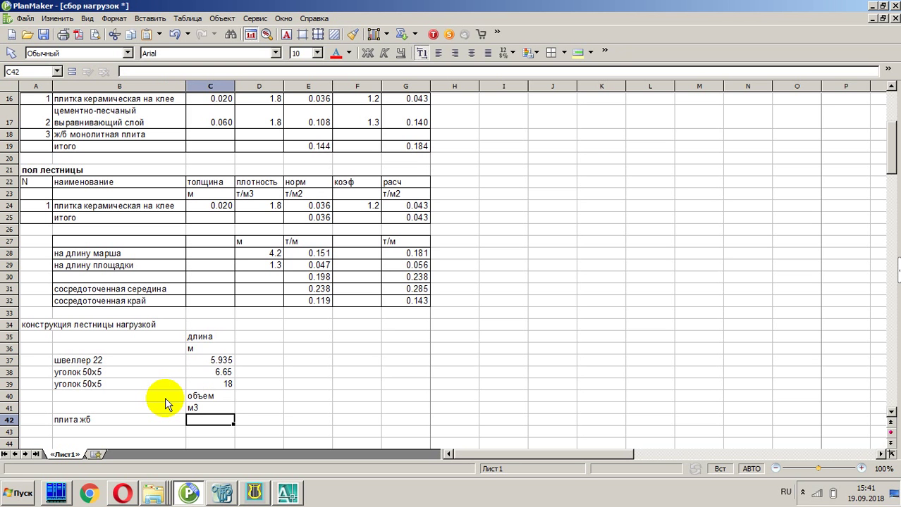
# Step: Calculate the reinforced-concrete slab volume in C42 with =0.05*(4.2*1.2+1.3*1.2), checking the stair dimensions in the AutoCAD drawing
pyautogui.write('=')
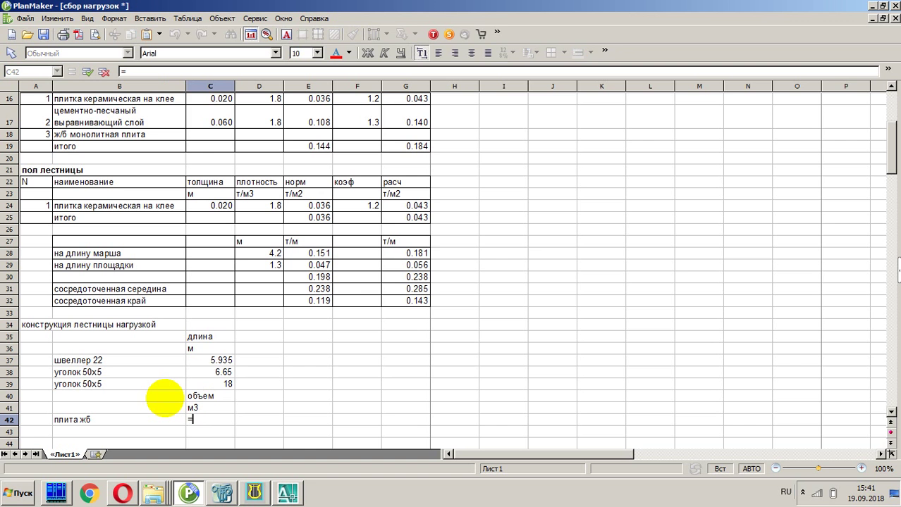
pyautogui.write('0.05*(')
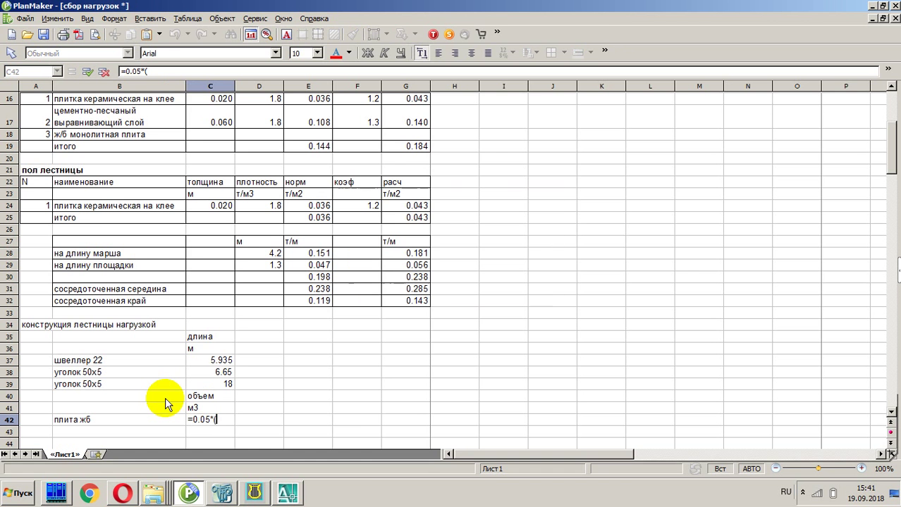
pyautogui.hotkey('alt', 'Tab')
pyautogui.hotkey('alt', 'Tab')
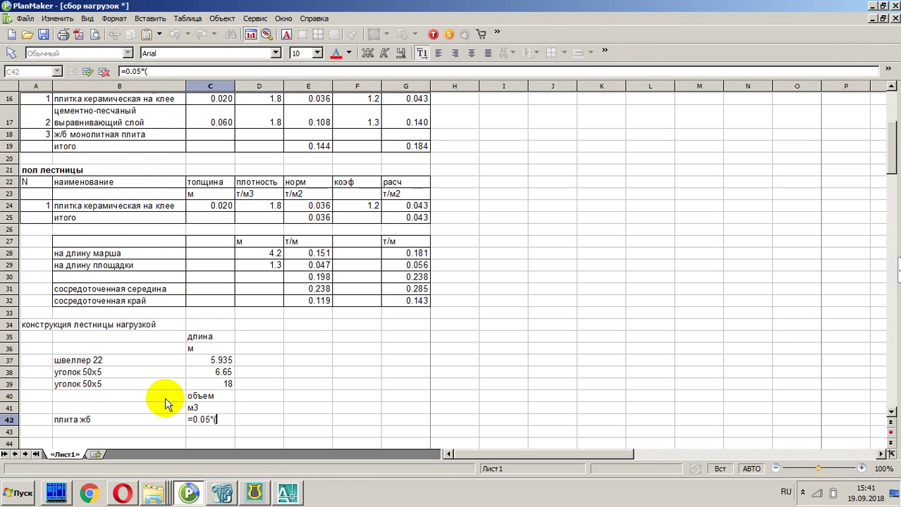
pyautogui.write('4.2*')
pyautogui.write('1.2+')
pyautogui.hotkey('alt', 'Tab')
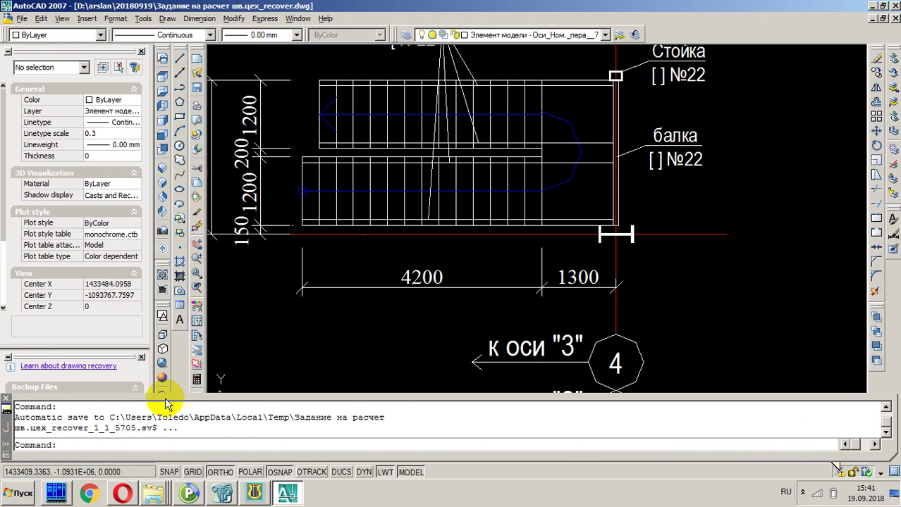
pyautogui.hotkey('alt', 'Tab')
pyautogui.write('1.3')
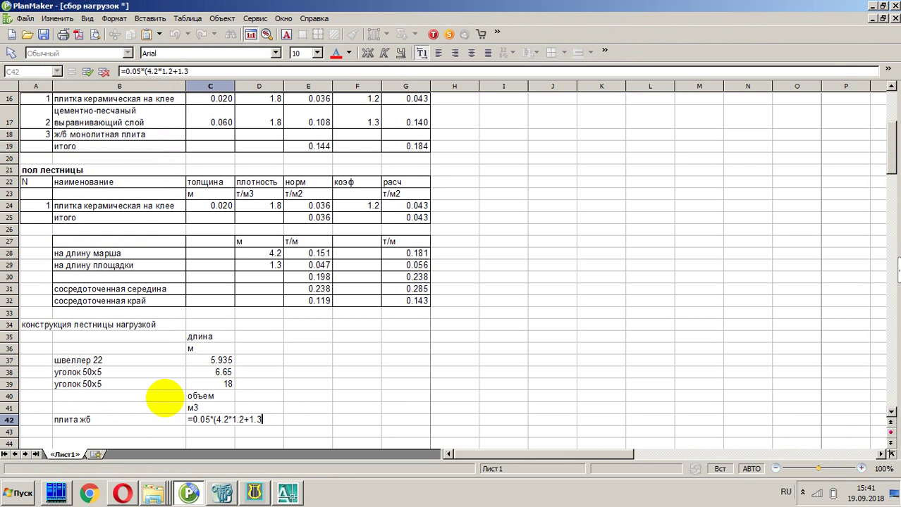
pyautogui.write('*1.2)')
pyautogui.press('Return')
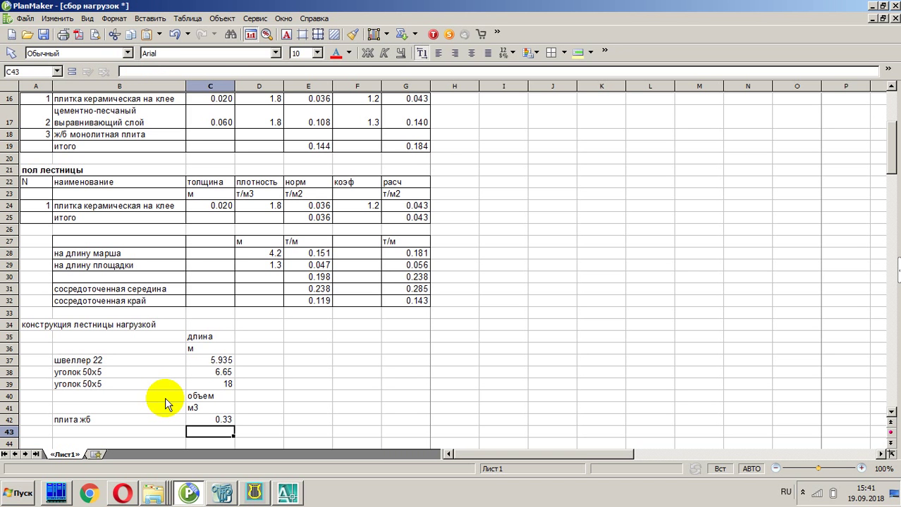
# Step: Copy the heading "плотность" and unit "т/м3" from D22:D23 of the stair floor table into D40:D41
pyautogui.press('Up')
pyautogui.press('Up')
pyautogui.press('Up')
pyautogui.press('Right')
pyautogui.press('Up')
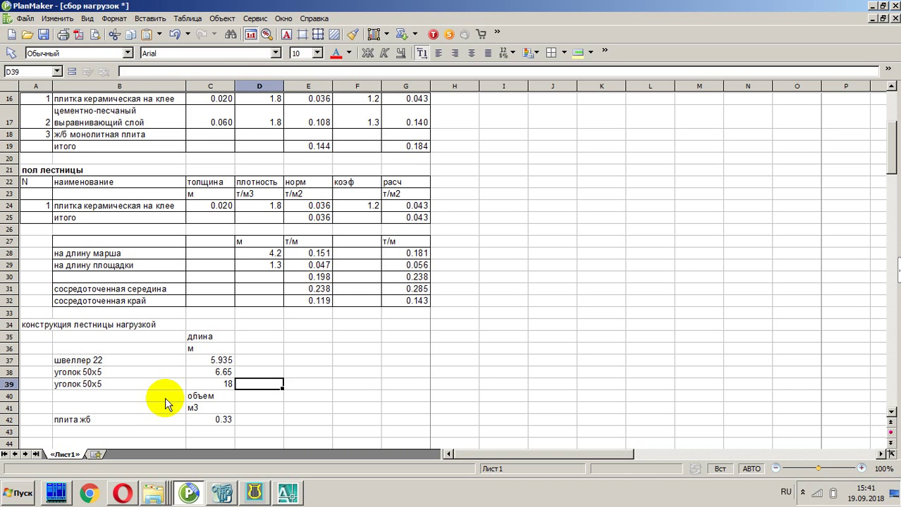
pyautogui.press('Up')
pyautogui.press('Up')
pyautogui.press('Up')
pyautogui.press('Up')
pyautogui.press('Up')
pyautogui.press('Up')
pyautogui.press('Up')
pyautogui.press('Up')
pyautogui.press('Up')
pyautogui.press('Up')
pyautogui.press('Up')
pyautogui.press('Up')
pyautogui.press('Up')
pyautogui.press('Up')
pyautogui.press('Up')
pyautogui.press('Up')
pyautogui.press('Up')
pyautogui.hotkey('shift', 'Down')
pyautogui.hotkey('ctrl', 'c')
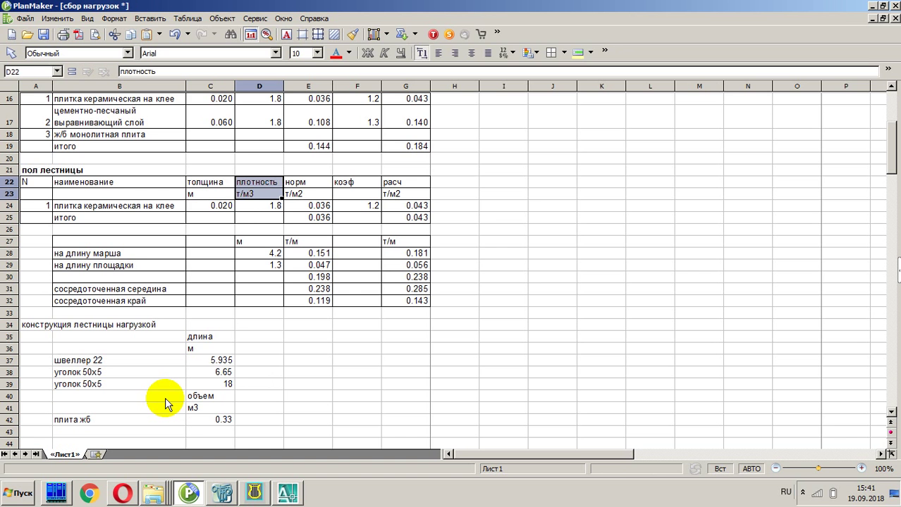
pyautogui.press('Down')
pyautogui.press('Down')
pyautogui.press('Down')
pyautogui.press('Down')
pyautogui.press('Down')
pyautogui.press('Down')
pyautogui.press('Down')
pyautogui.press('Down')
pyautogui.press('Down')
pyautogui.press('Down')
pyautogui.press('Down')
pyautogui.press('Down')
pyautogui.press('Down')
pyautogui.press('Down')
pyautogui.press('Down')
pyautogui.press('Down')
pyautogui.press('Down')
pyautogui.press('Down')
pyautogui.press('Down')
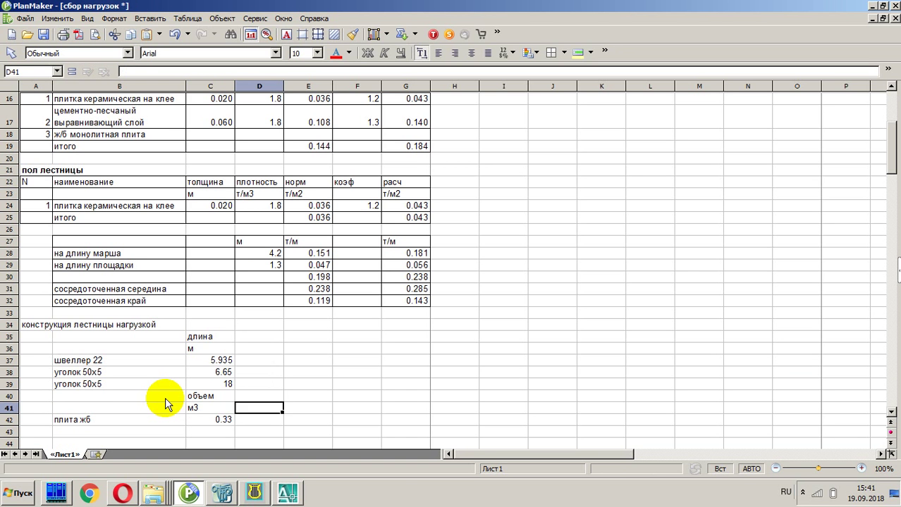
pyautogui.press('Up')
pyautogui.hotkey('ctrl', 'v')
# Step: Enter the heading "масса пог" in D35 and the unit "т/м" in D36
pyautogui.press('Up')
pyautogui.press('Up')
pyautogui.press('Up')
pyautogui.press('Up')
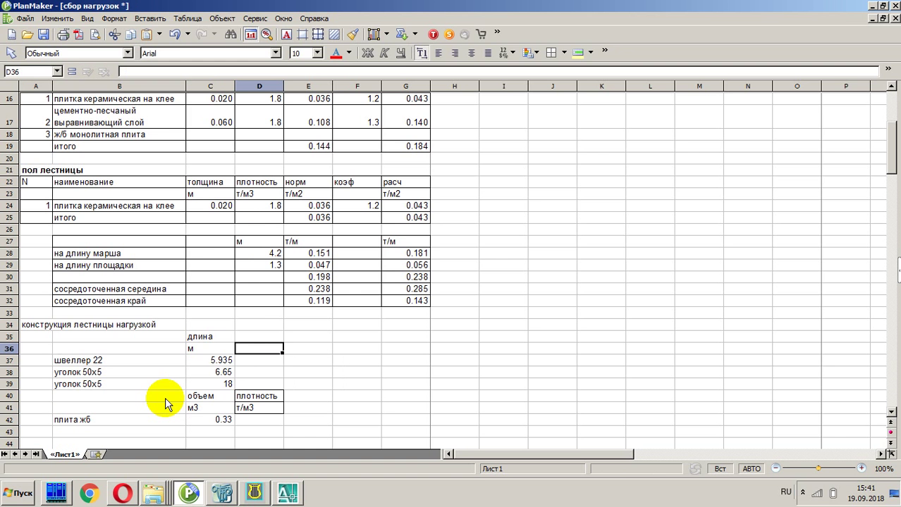
pyautogui.press('Up')
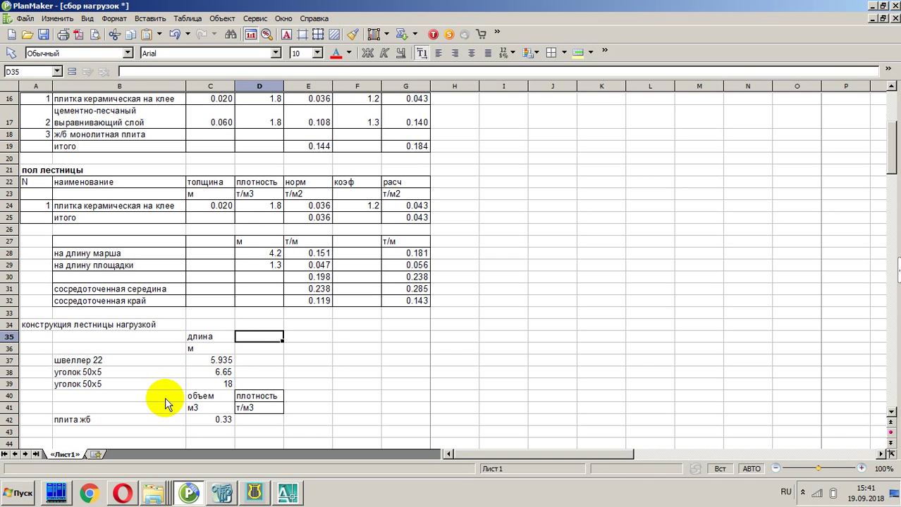
pyautogui.write('масса пог')
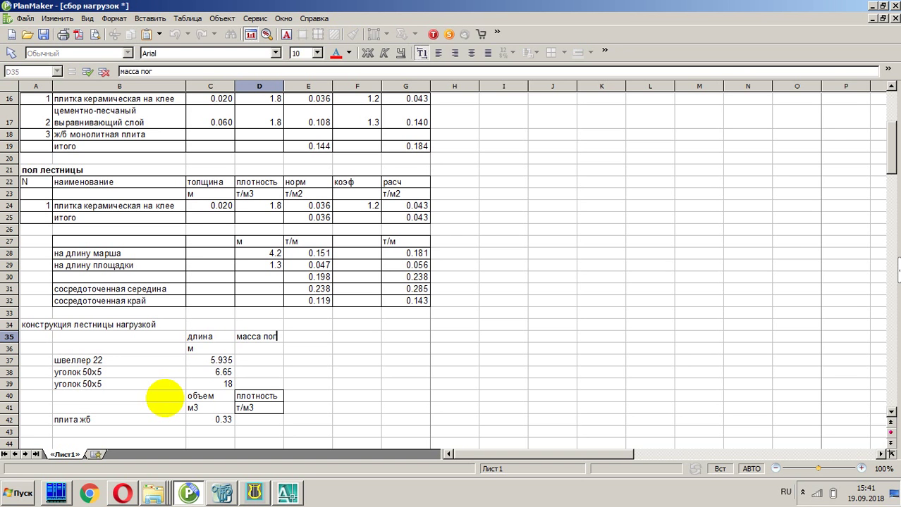
pyautogui.press('Return')
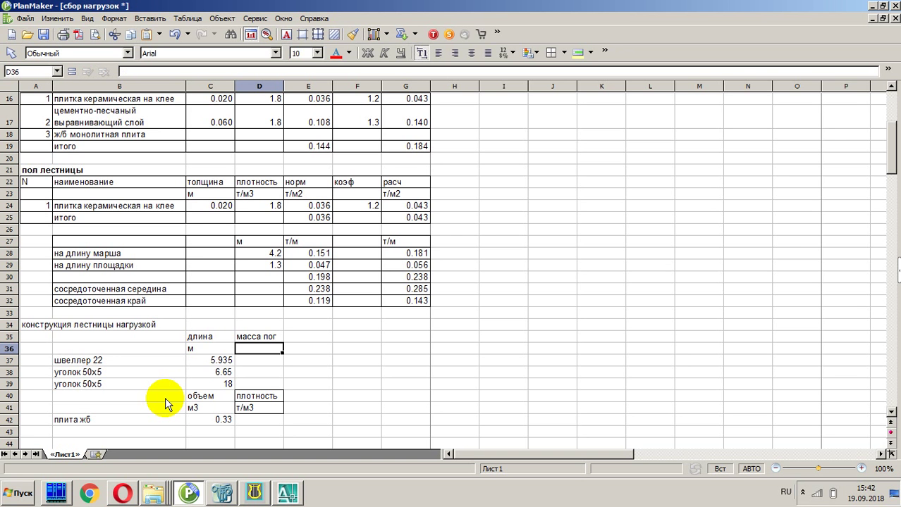
pyautogui.write('т')
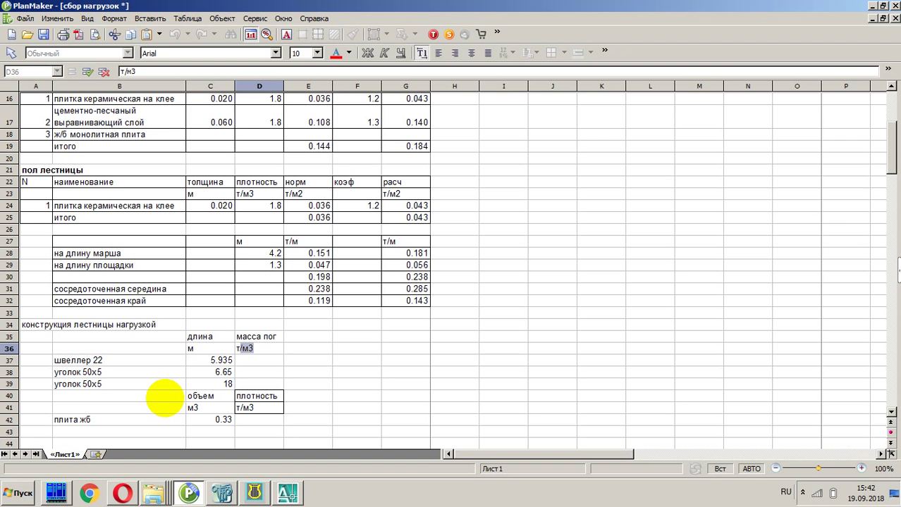
pyautogui.press('Delete')
pyautogui.press('Return')
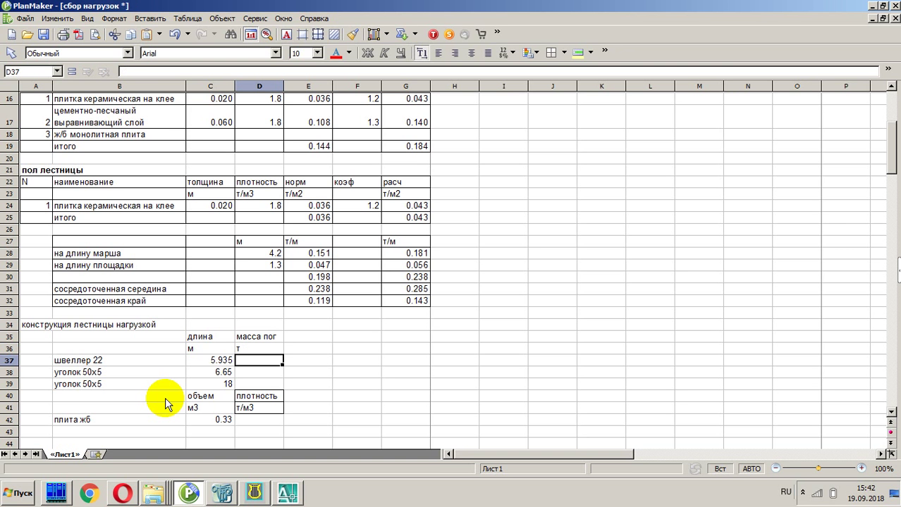
pyautogui.press('Up')
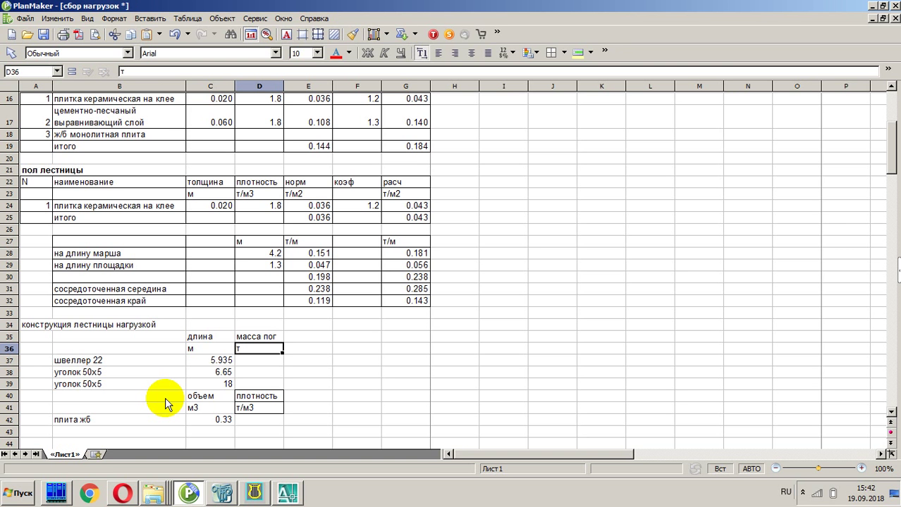
pyautogui.press('F2')
pyautogui.write('/')
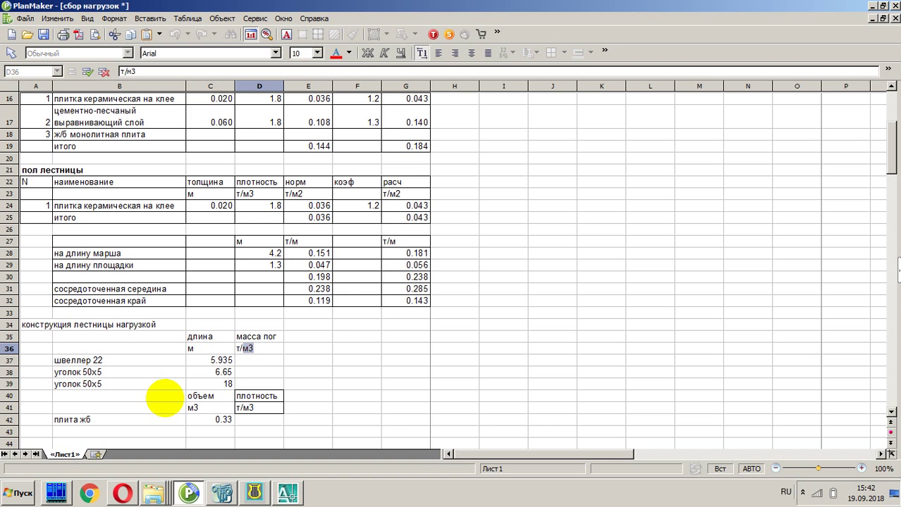
pyautogui.write('м')
pyautogui.press('BackSpace')
pyautogui.press('Return')
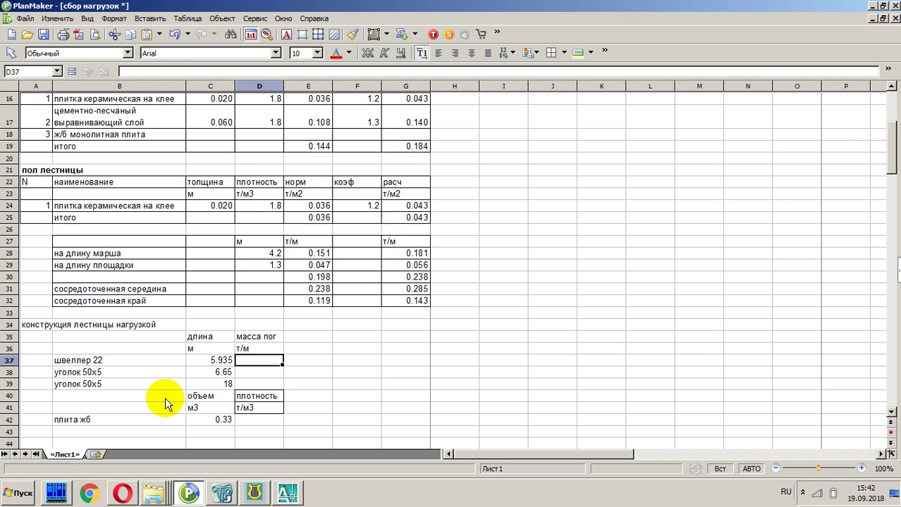
# Step: Enter the coefficient 1.05 for the channel and both angle rows in F37:F39
pyautogui.press('Right')
pyautogui.press('Right')
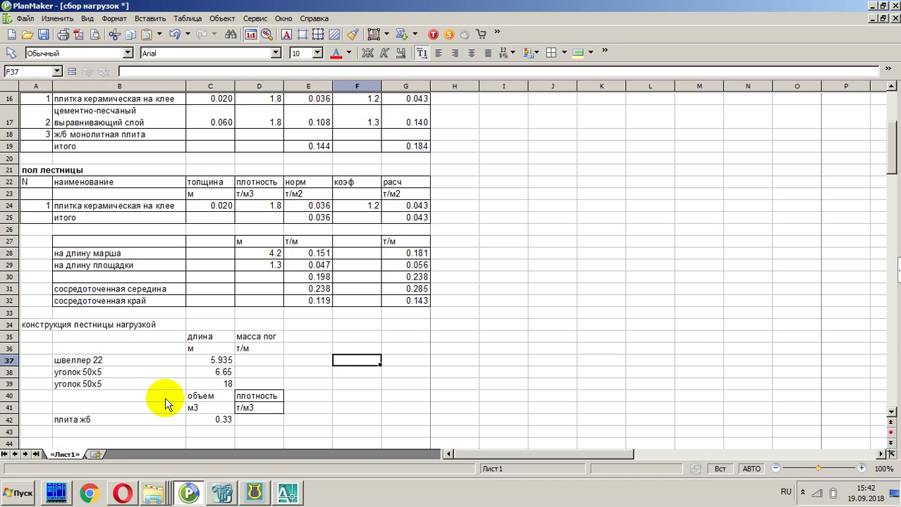
pyautogui.write('1.05')
pyautogui.press('Return')
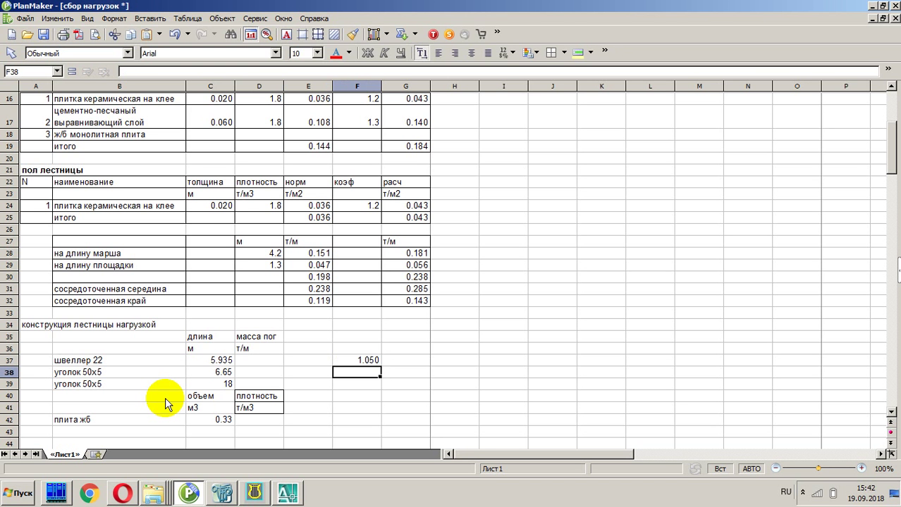
pyautogui.write('1.05')
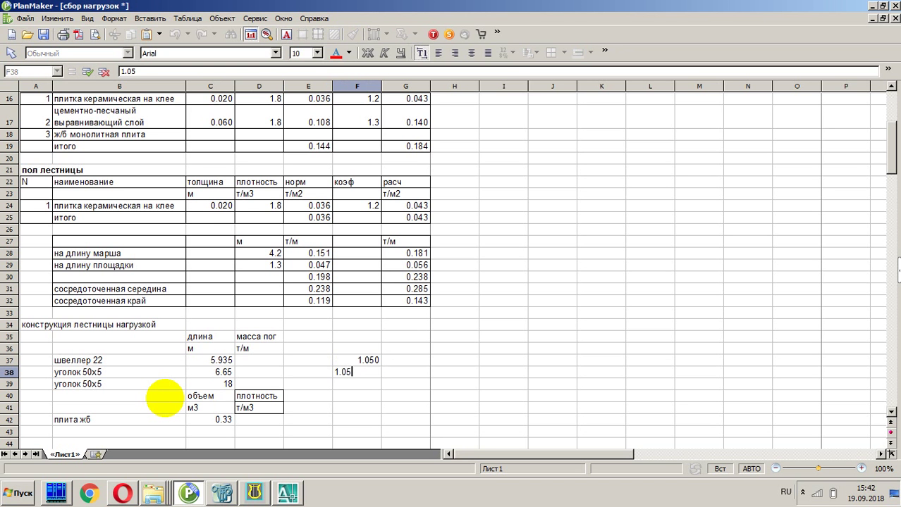
pyautogui.press('Return')
pyautogui.write('1.05')
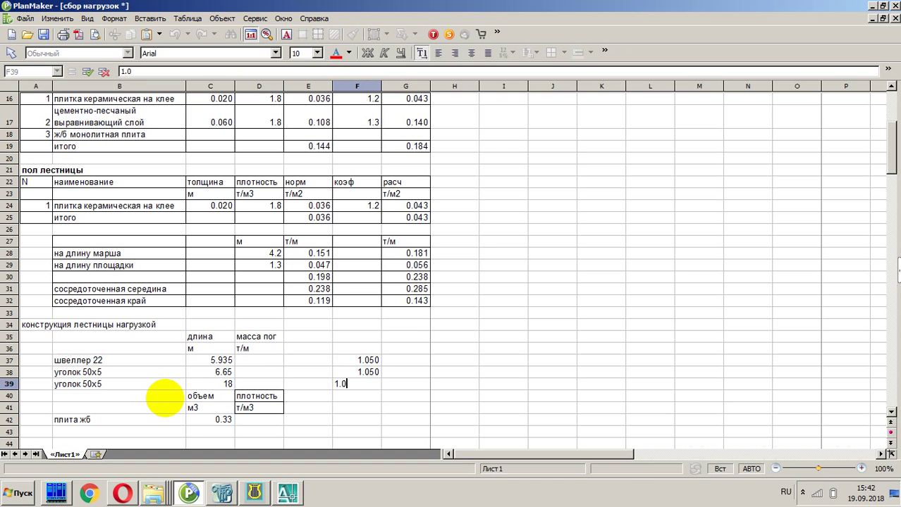
pyautogui.press('Return')
# Step: Copy the heading "коэф" from F22 of the stair floor table into F35
pyautogui.press('Up')
pyautogui.press('Up')
pyautogui.press('Up')
pyautogui.press('Up')
pyautogui.press('Up')
pyautogui.press('Up')
pyautogui.press('Up')
pyautogui.press('Up')
pyautogui.press('Up')
pyautogui.press('Up')
pyautogui.press('Up')
pyautogui.press('Up')
pyautogui.press('Up')
pyautogui.press('Up')
pyautogui.press('Up')
pyautogui.press('Up')
pyautogui.press('Up')
pyautogui.press('Up')
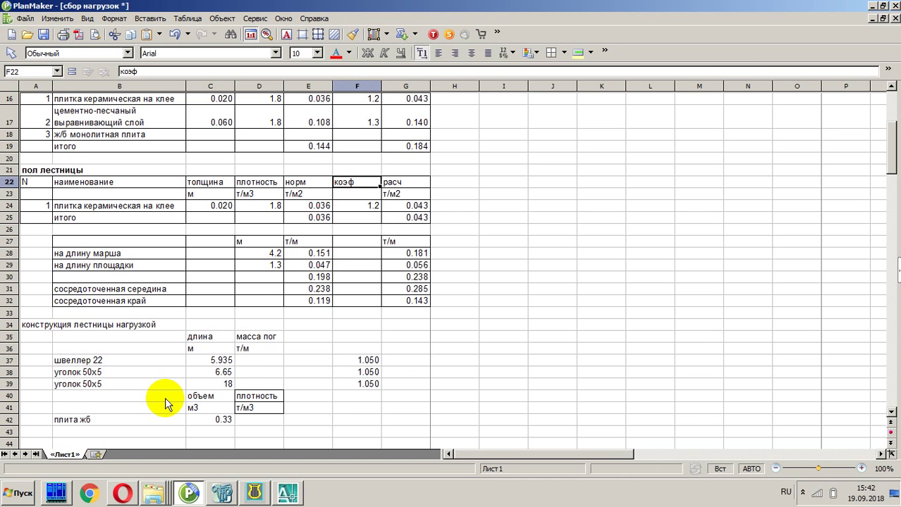
pyautogui.hotkey('ctrl', 'c')
pyautogui.press('Down')
pyautogui.press('Down')
pyautogui.press('Down')
pyautogui.press('Down')
pyautogui.press('Down')
pyautogui.press('Down')
pyautogui.press('Down')
pyautogui.press('Down')
pyautogui.press('Down')
pyautogui.press('Down')
pyautogui.press('Down')
pyautogui.press('Down')
pyautogui.press('Down')
pyautogui.press('Down')
pyautogui.press('Up')
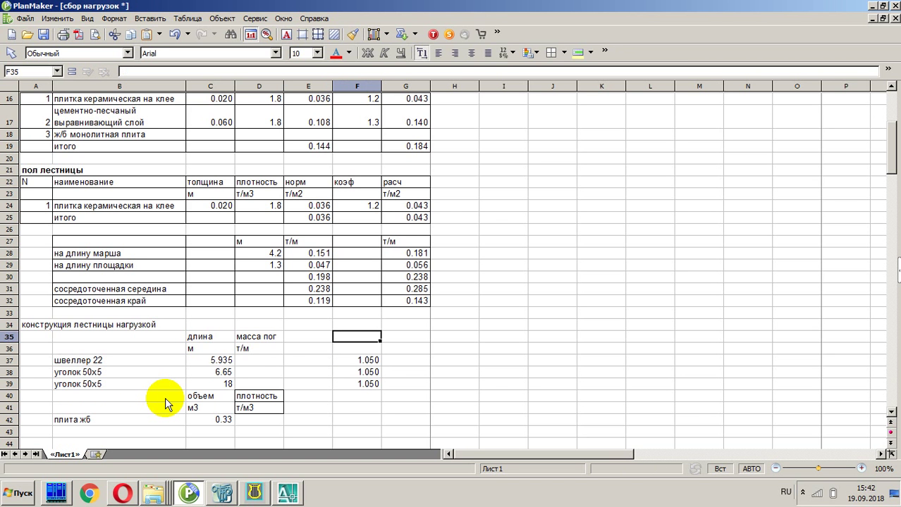
pyautogui.hotkey('ctrl', 'v')
# Step: Enter the unit "т" in E36 and G36, on either side of the coefficient column
pyautogui.press('Up')
pyautogui.press('Up')
pyautogui.press('Up')
pyautogui.press('Up')
pyautogui.press('Up')
pyautogui.press('Up')
pyautogui.press('Up')
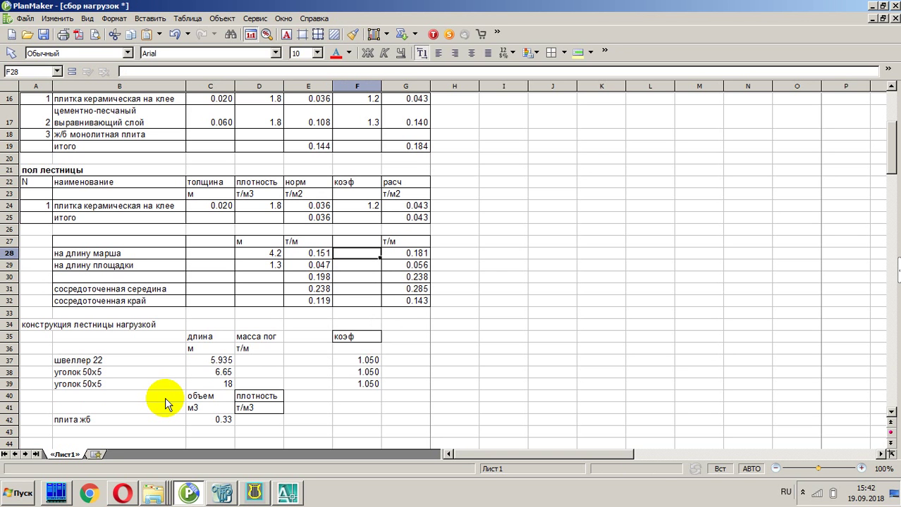
pyautogui.press('Up')
pyautogui.press('Up')
pyautogui.press('Left')
pyautogui.press('Down')
pyautogui.press('Down')
pyautogui.press('Down')
pyautogui.press('Down')
pyautogui.press('Down')
pyautogui.press('Down')
pyautogui.press('Down')
pyautogui.press('Down')
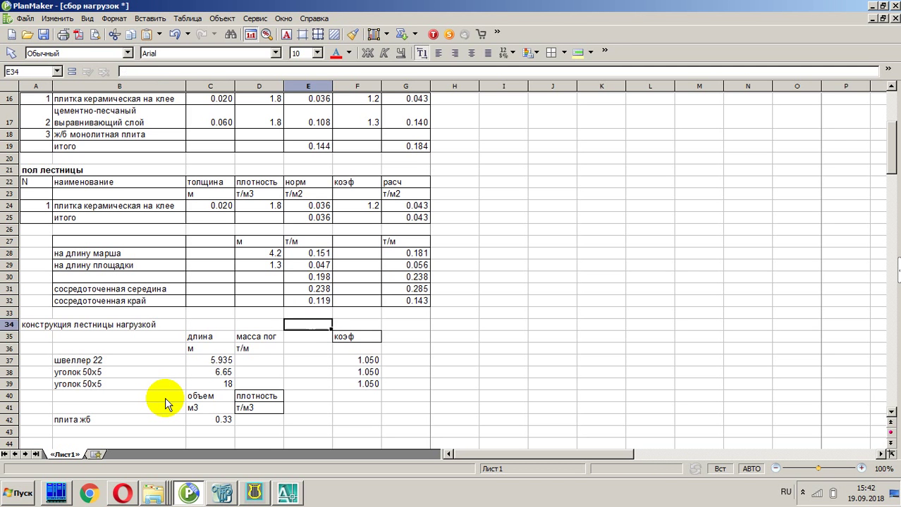
pyautogui.press('Down')
pyautogui.press('Down')
pyautogui.write('т')
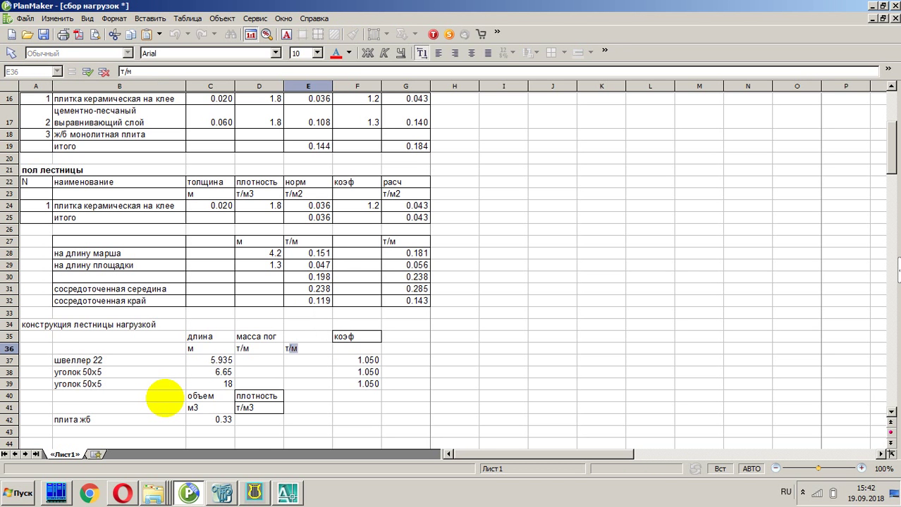
pyautogui.press('Delete')
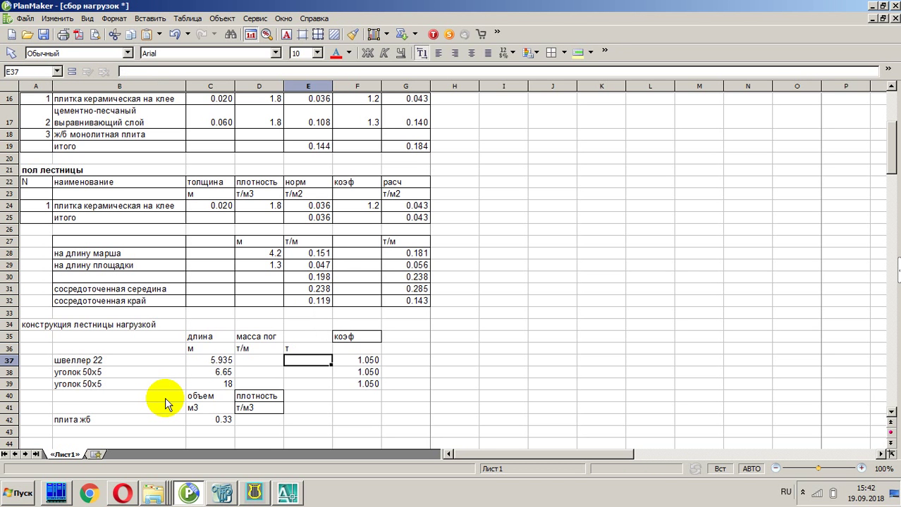
pyautogui.press('Tab')
pyautogui.press('Tab')
pyautogui.write('т')
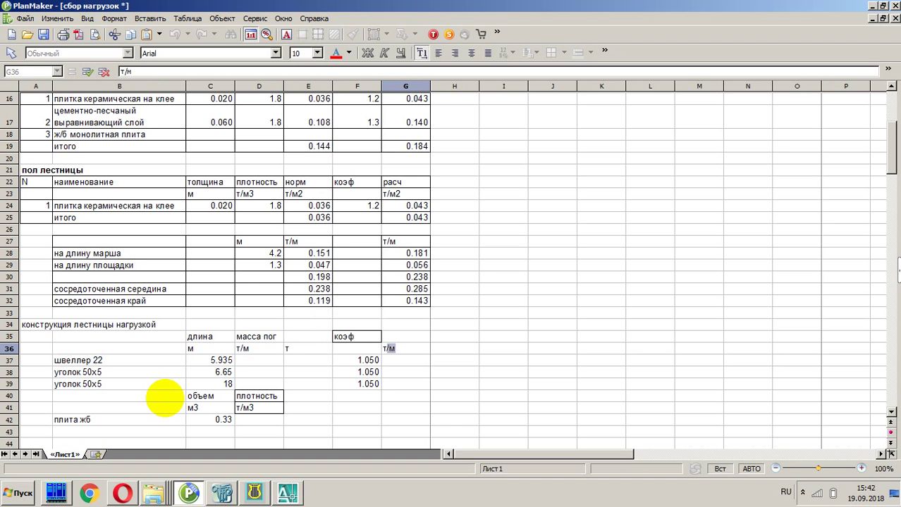
pyautogui.press('Delete')
pyautogui.press('Return')
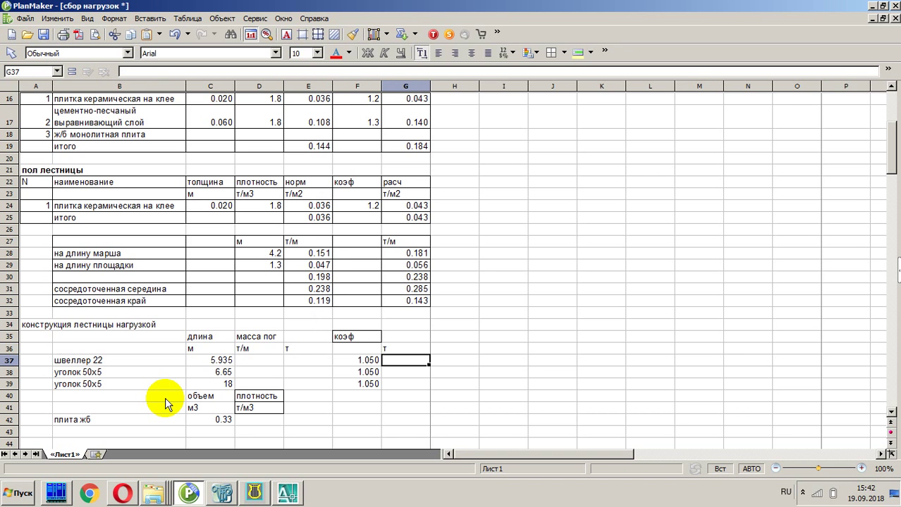
# Step: Halve the concrete slab volume in C42 by changing its formula to =0.05*(4.2*1.2+1.3*1.2)/2
pyautogui.press('Down')
pyautogui.press('Down')
pyautogui.press('Down')
pyautogui.press('Left')
pyautogui.press('Left')
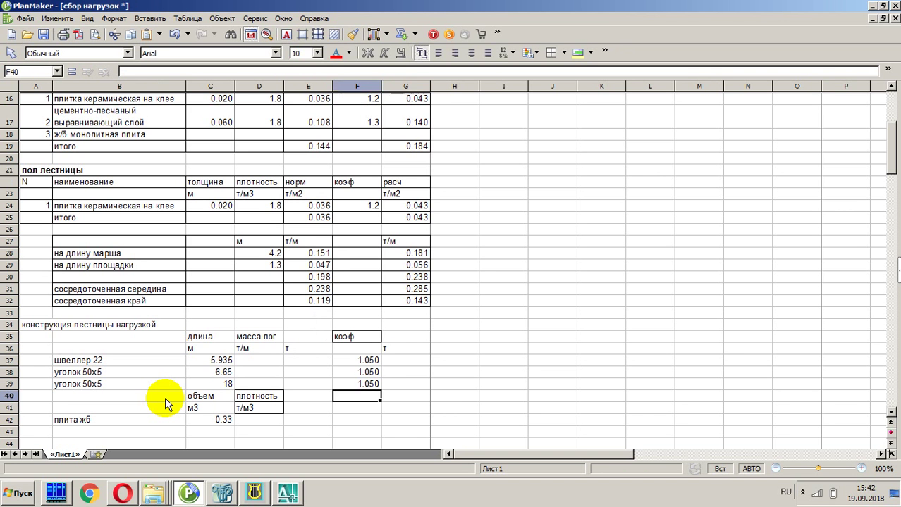
pyautogui.press('Down')
pyautogui.press('Left')
pyautogui.press('Left')
pyautogui.press('Right')
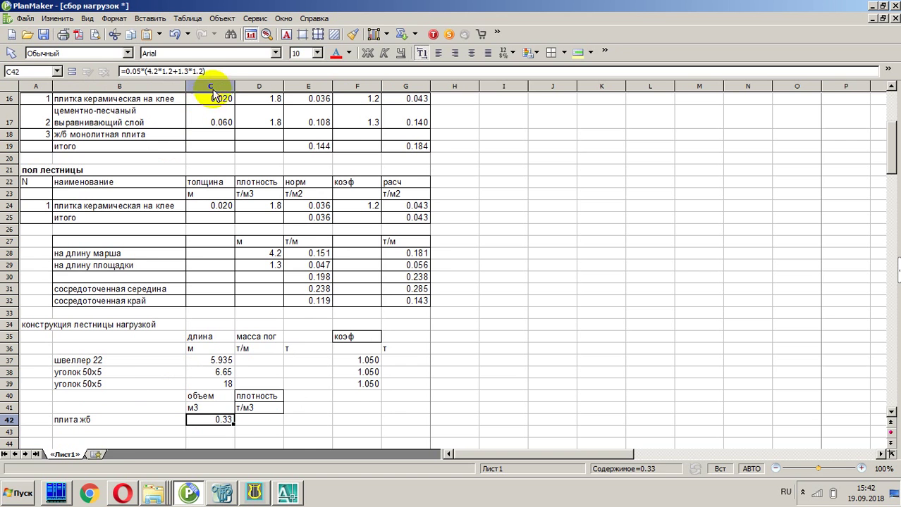
pyautogui.click(227, 71)
pyautogui.write('/2')
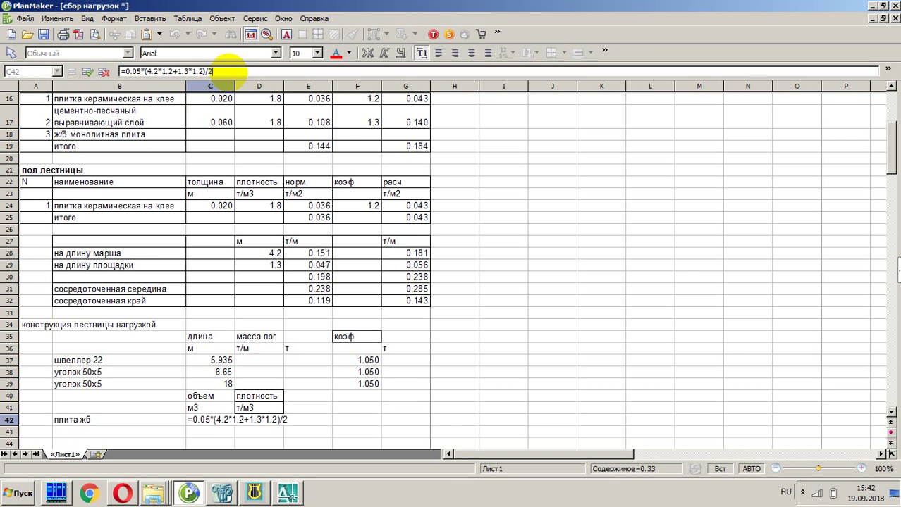
pyautogui.press('Return')
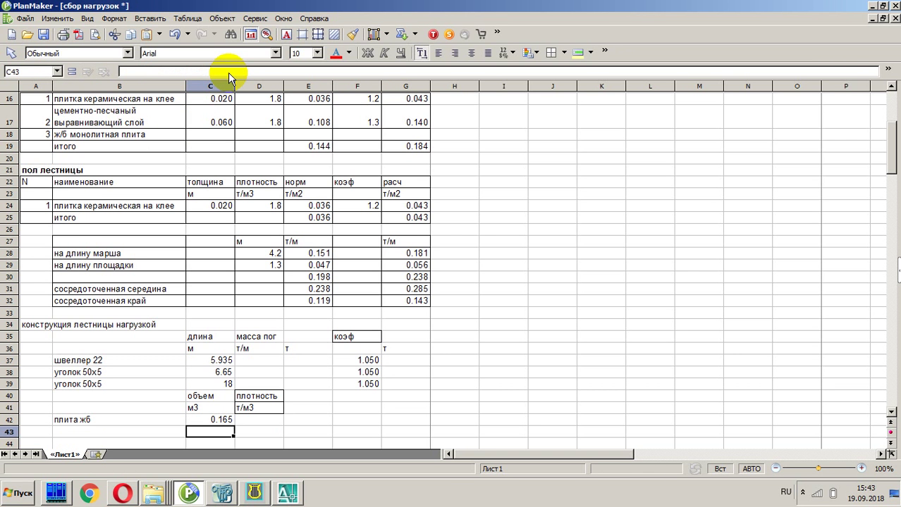
# Step: Enter the label "середина" in A35, directly under the staircase structure heading
pyautogui.press('Up')
pyautogui.press('Up')
pyautogui.press('Up')
pyautogui.press('Up')
pyautogui.press('Up')
pyautogui.press('Up')
pyautogui.press('Up')
pyautogui.press('Up')
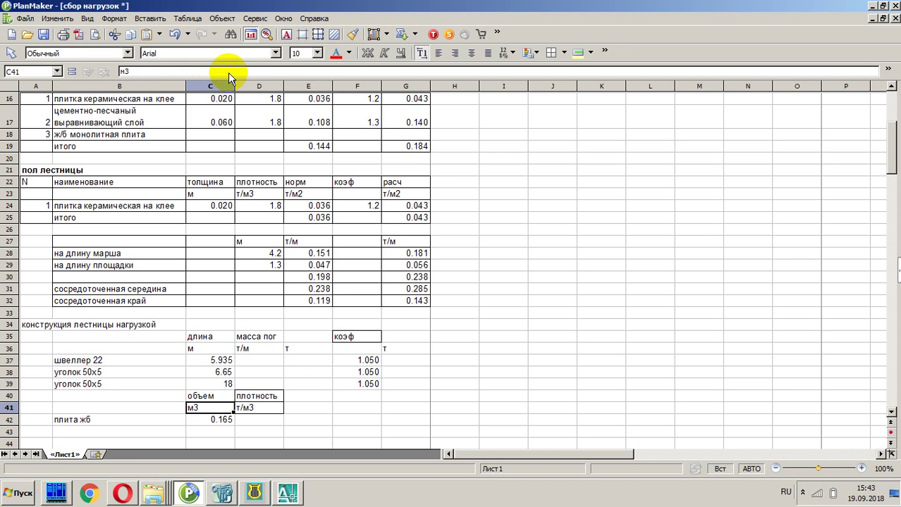
pyautogui.press('Left')
pyautogui.press('Left')
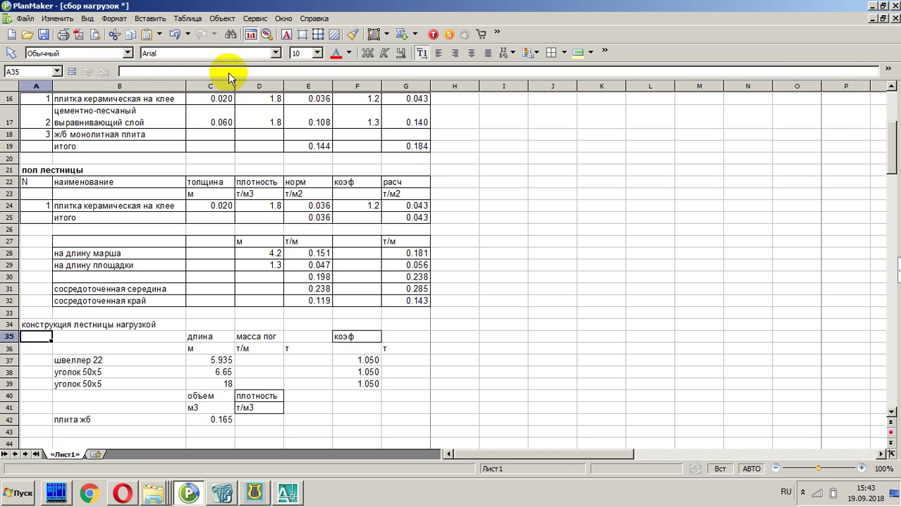
pyautogui.press('Up')
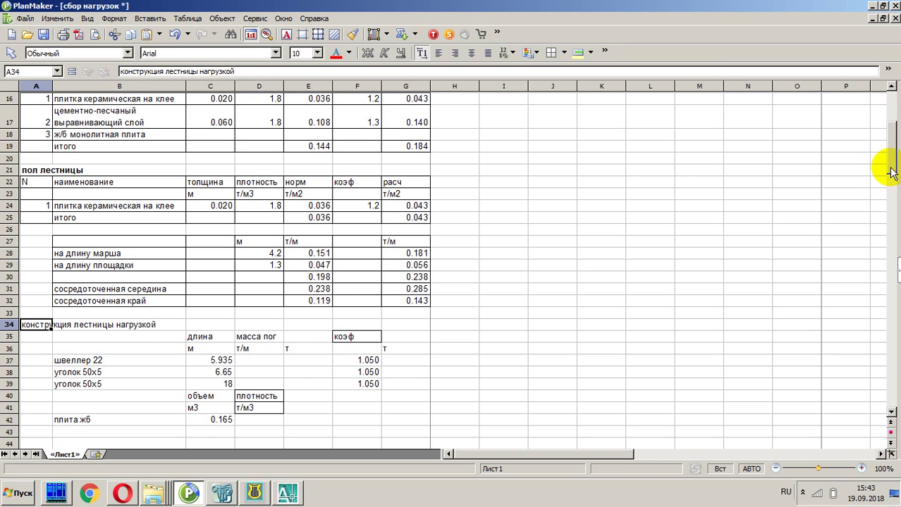
pyautogui.click(43, 338)
pyautogui.write('середина')
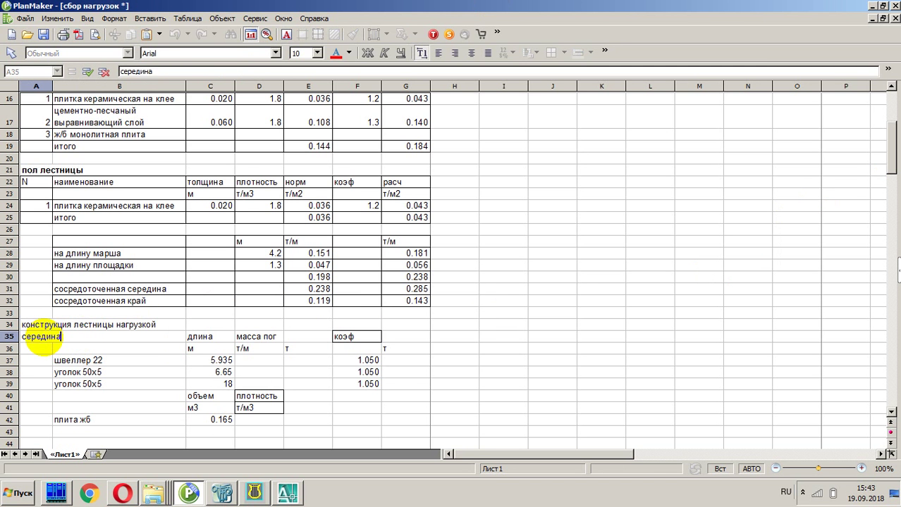
pyautogui.press('Return')
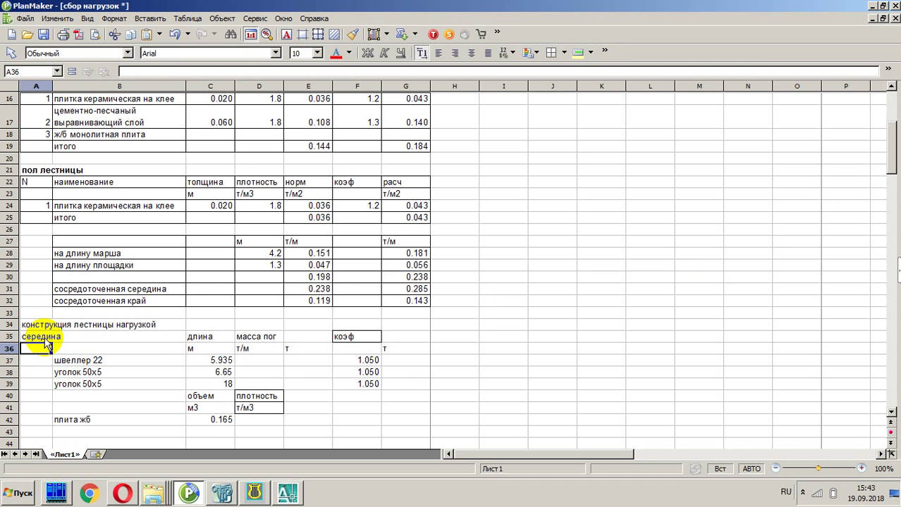
# Step: Select D37, switch to the Opera browser and search in a new tab for "вес уголка 50х5 на 1 погонный метр"
pyautogui.click(224, 421)
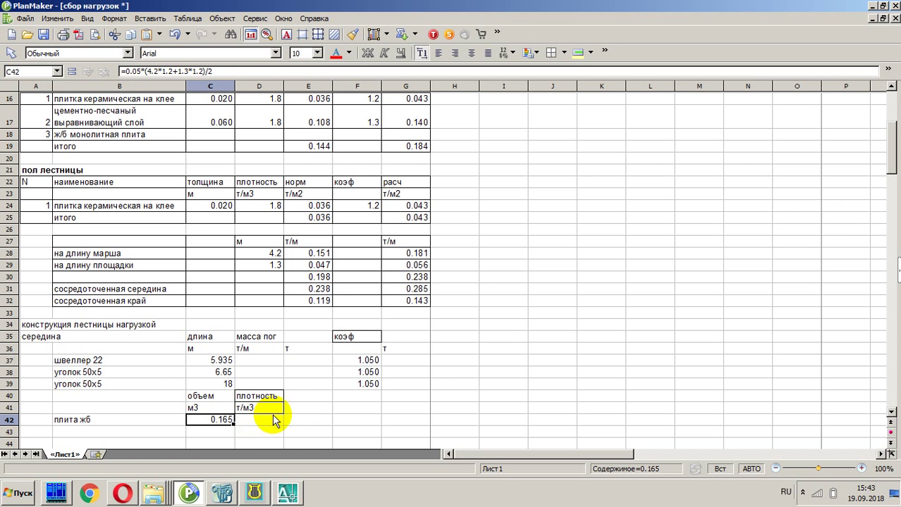
pyautogui.click(277, 361)
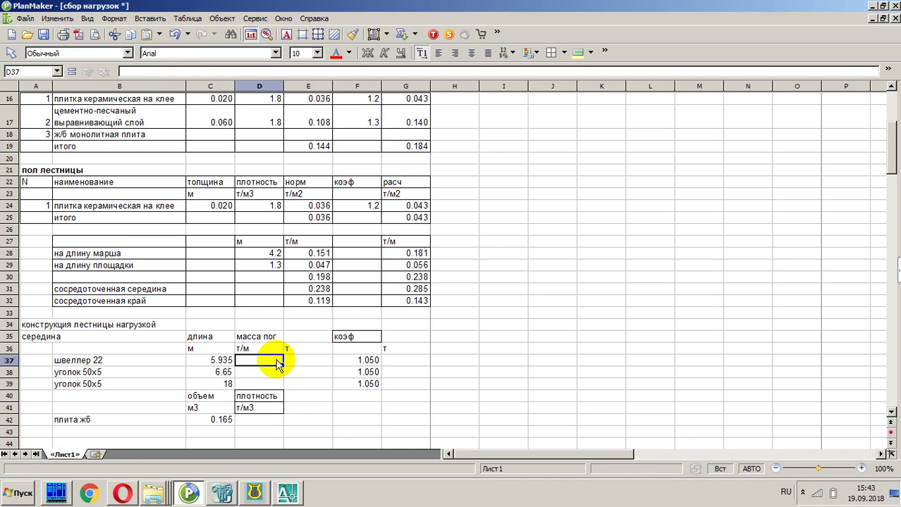
pyautogui.click(122, 493)
pyautogui.click(169, 20)
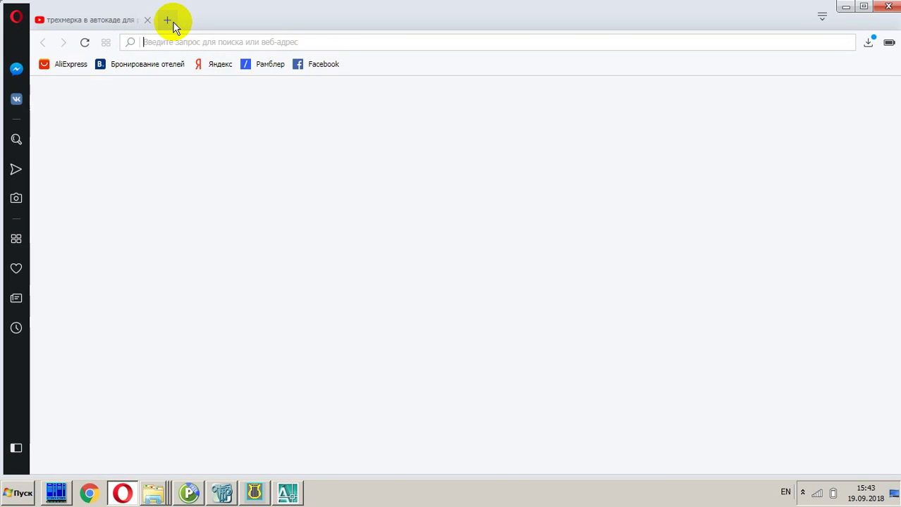
pyautogui.write('d')
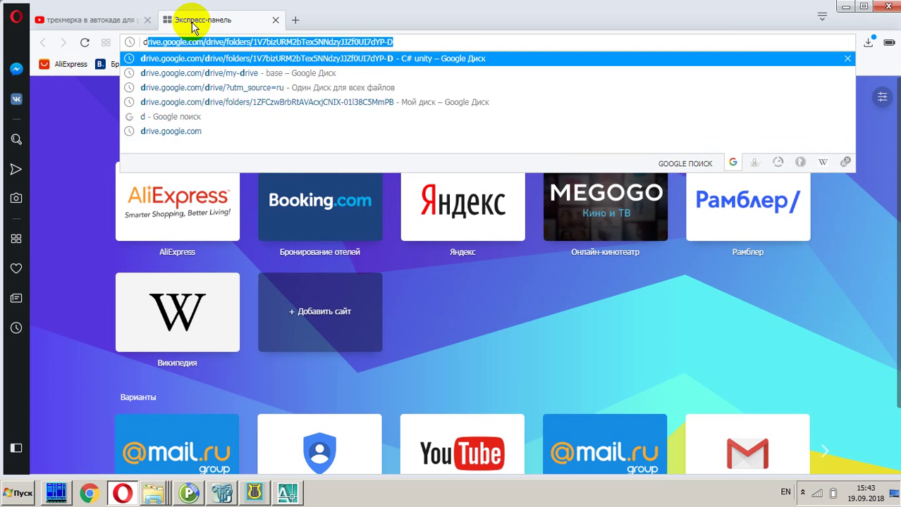
pyautogui.press('BackSpace')
pyautogui.press('BackSpace')
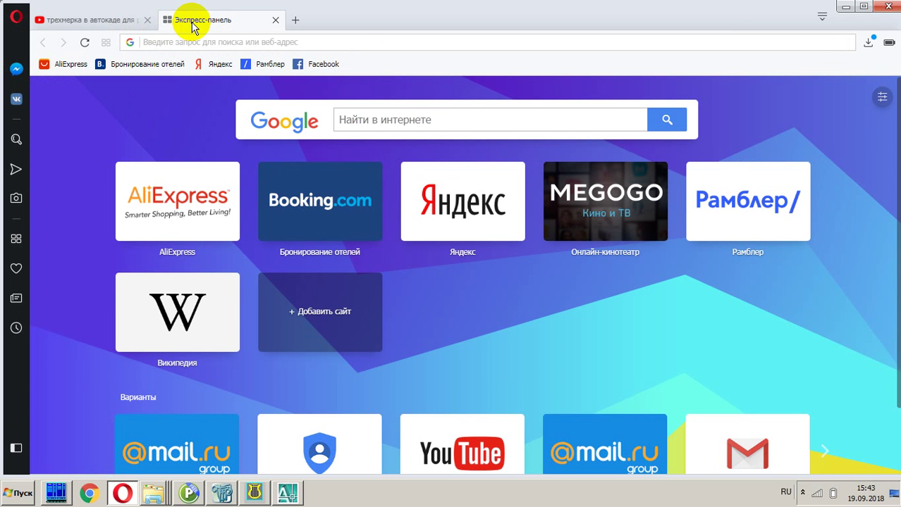
pyautogui.write('вес ')
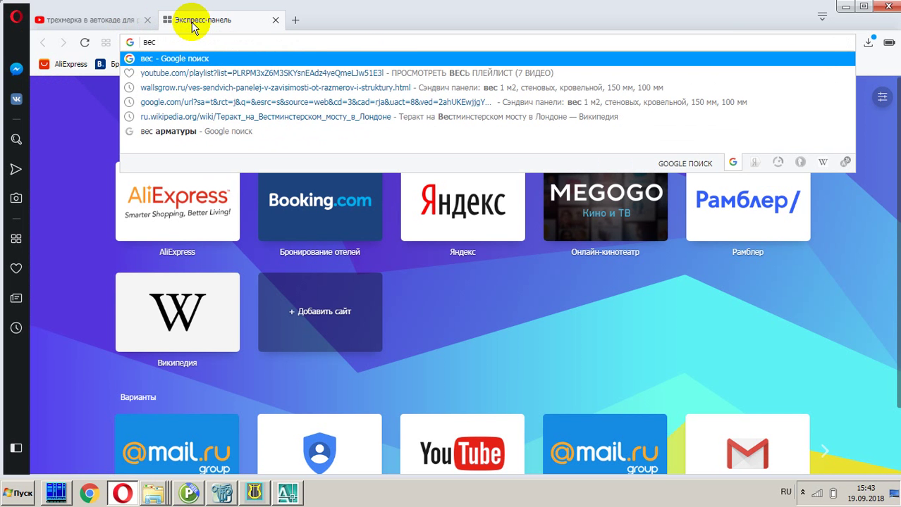
pyautogui.write('уголка ')
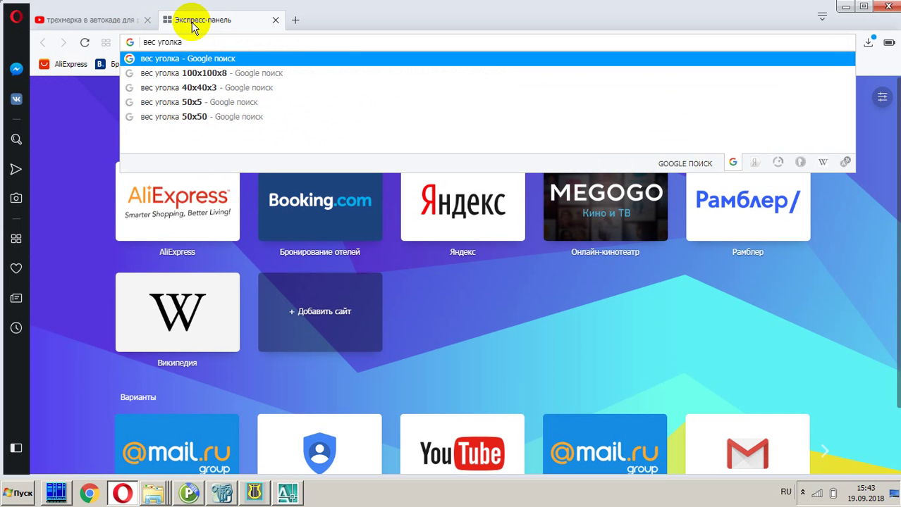
pyautogui.write('50х')
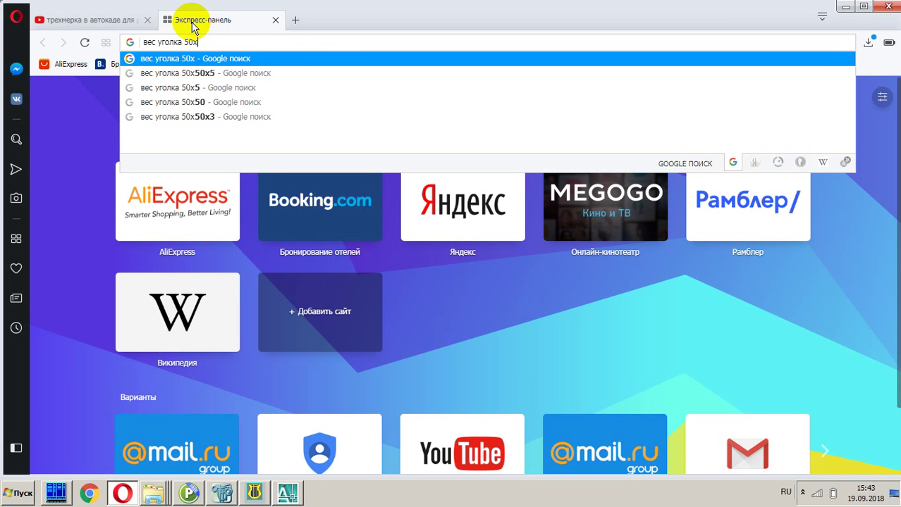
pyautogui.write('5 ')
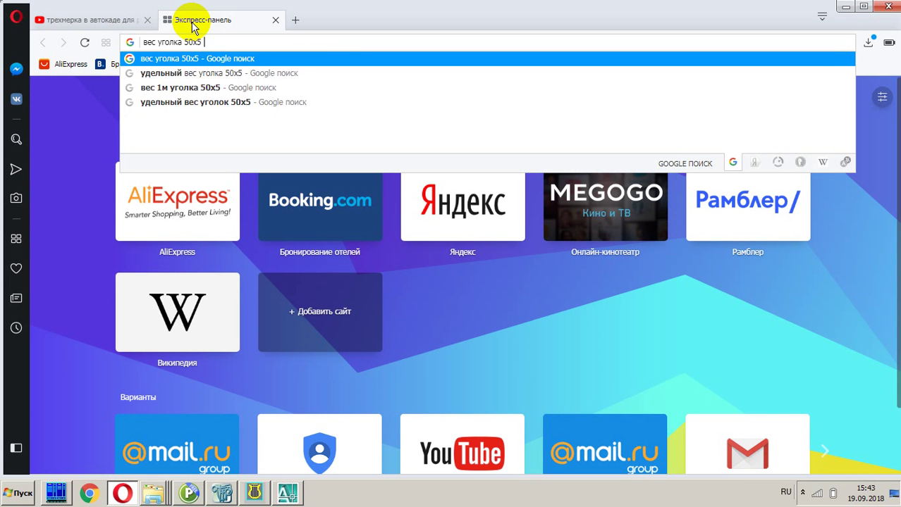
pyautogui.write('на 1 ')
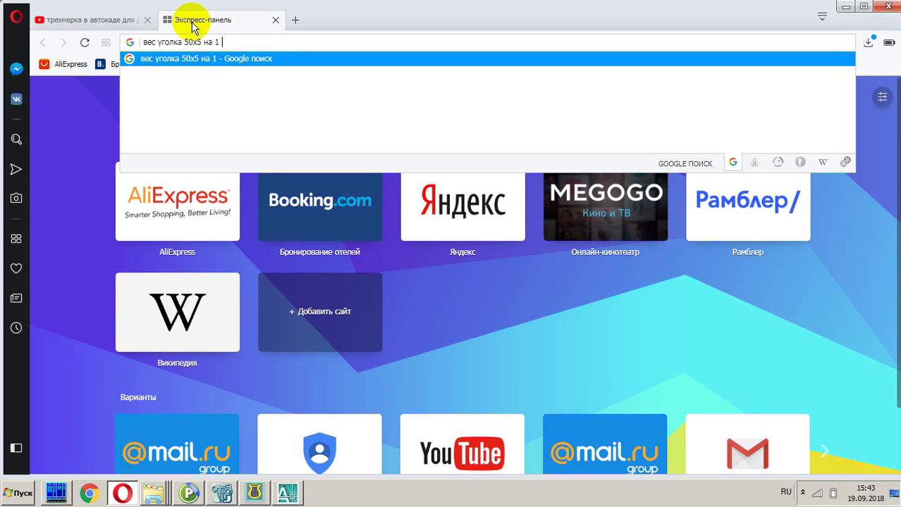
pyautogui.write('погонный ')
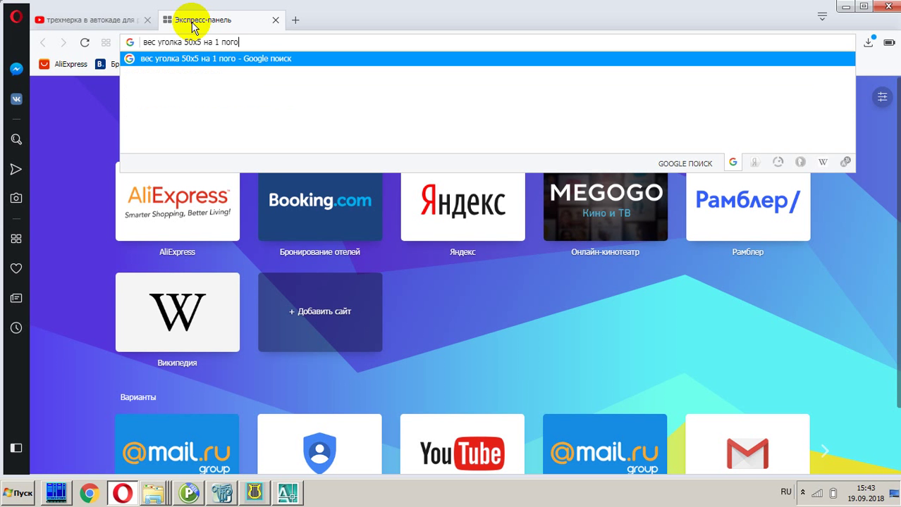
pyautogui.write('метр')
pyautogui.press('Return')
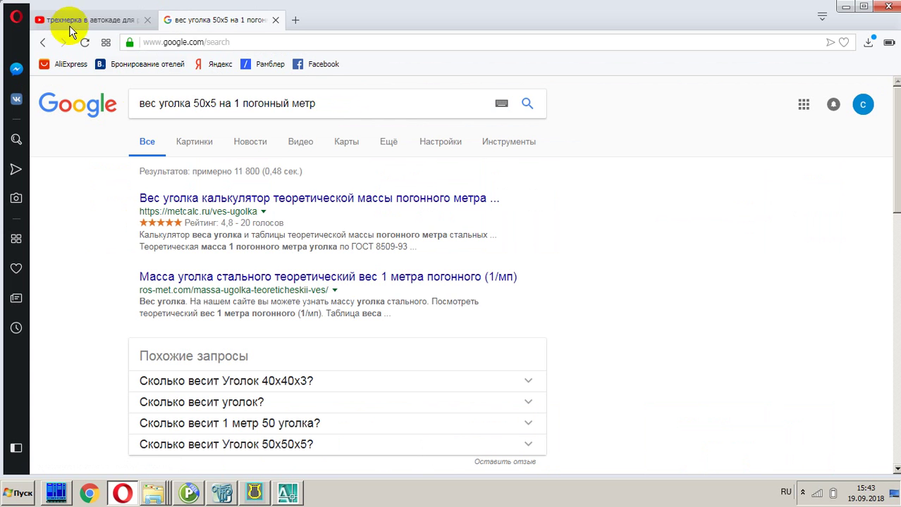
# Step: Open the metcalc.ru angle weight calculator from the search results in a new tab and show it
pyautogui.rightClick(253, 206)
pyautogui.click(268, 214)
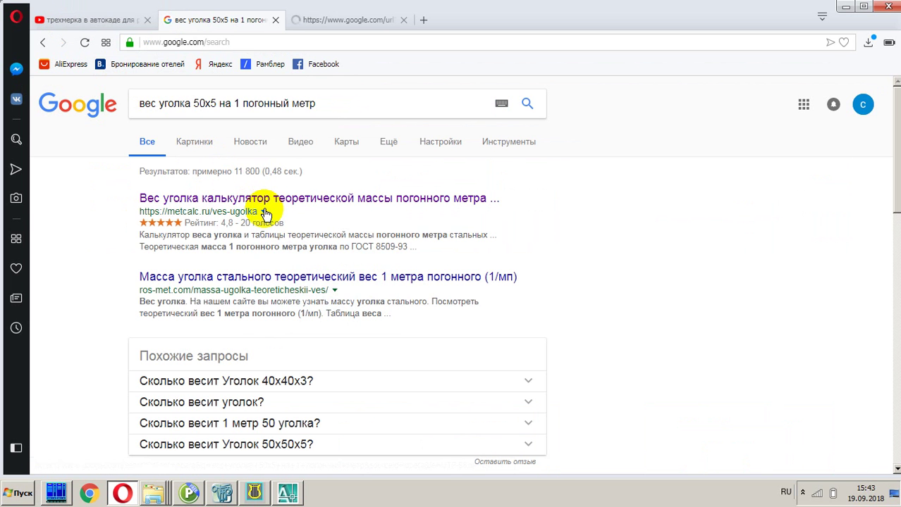
pyautogui.click(331, 24)
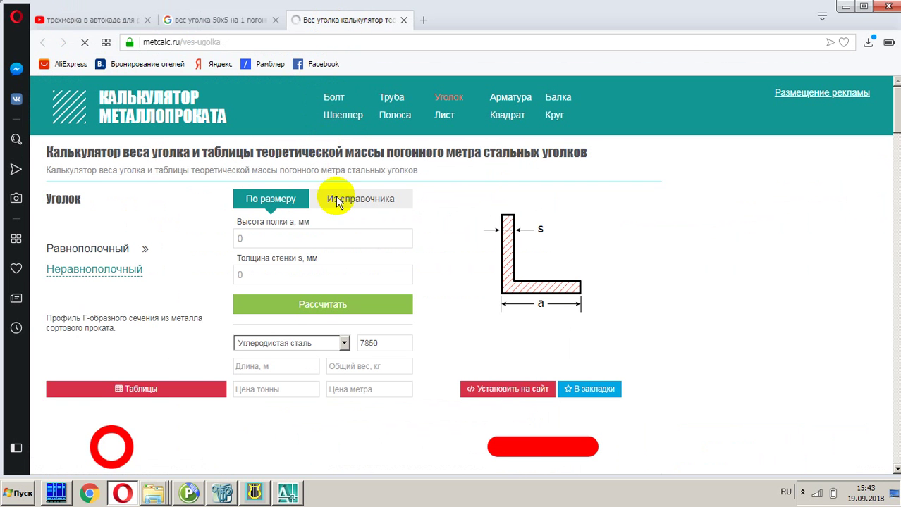
# Step: Enter flange height 50 mm and wall thickness 5 mm in the by-size angle weight calculator
pyautogui.click(377, 238)
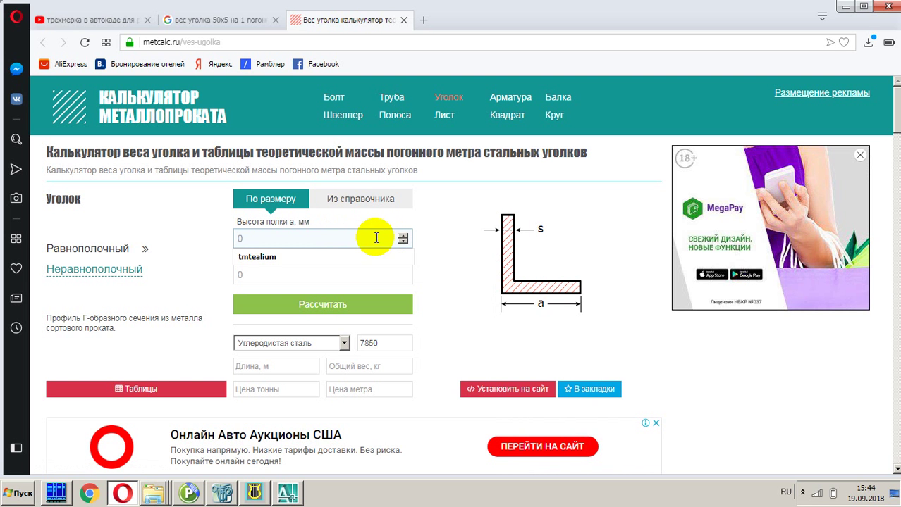
pyautogui.write('50')
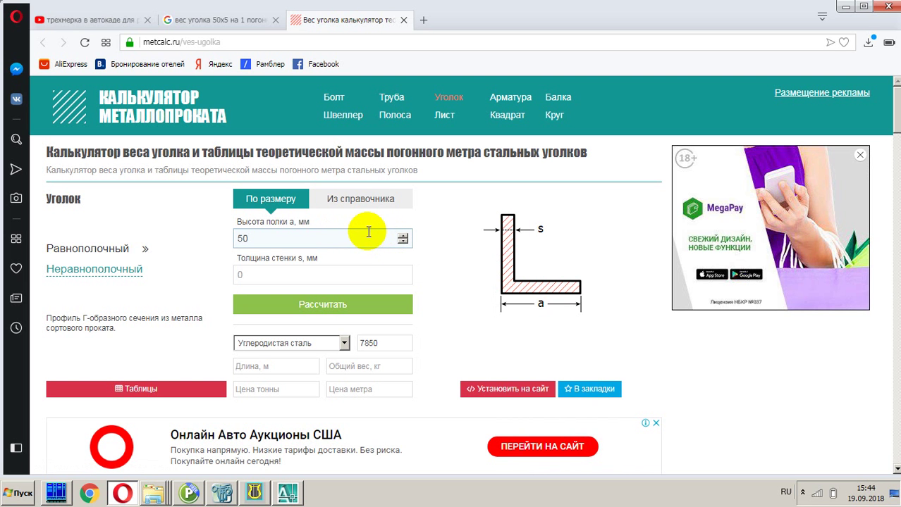
pyautogui.click(354, 274)
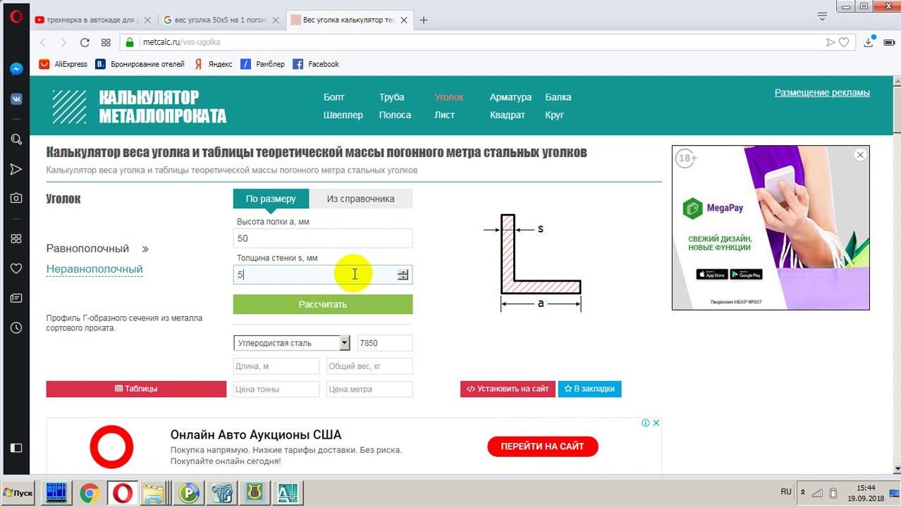
pyautogui.click(443, 312)
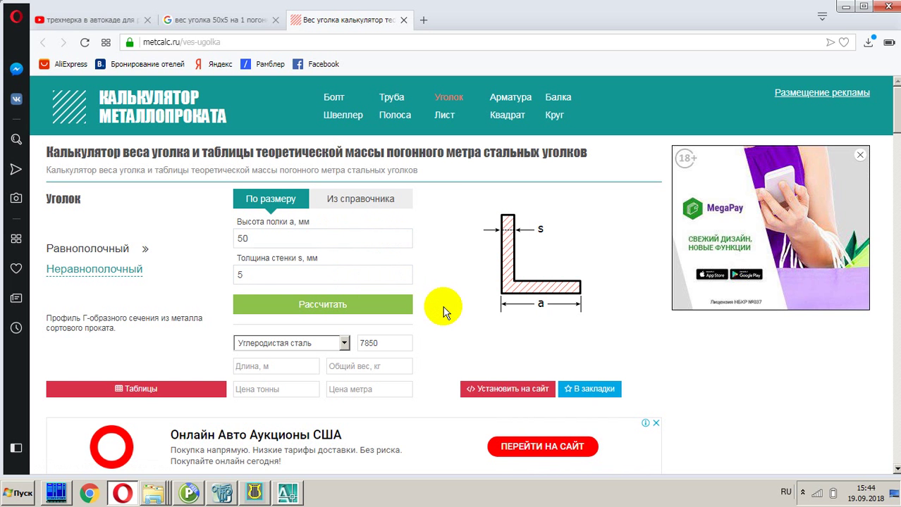
# Step: Look up the equal angle's weight per metre from the reference data, using ГОСТ 8509-93, carbon steel 7850 and size 50×5
pyautogui.click(392, 201)
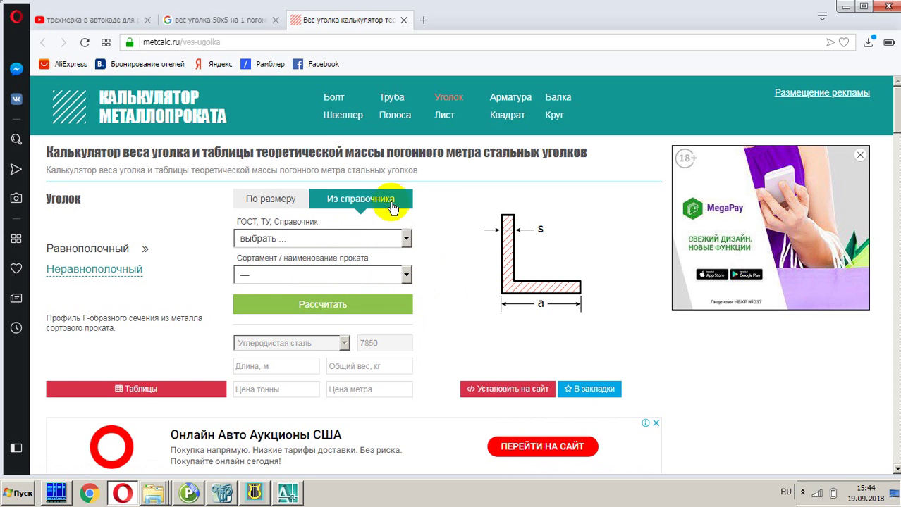
pyautogui.click(403, 238)
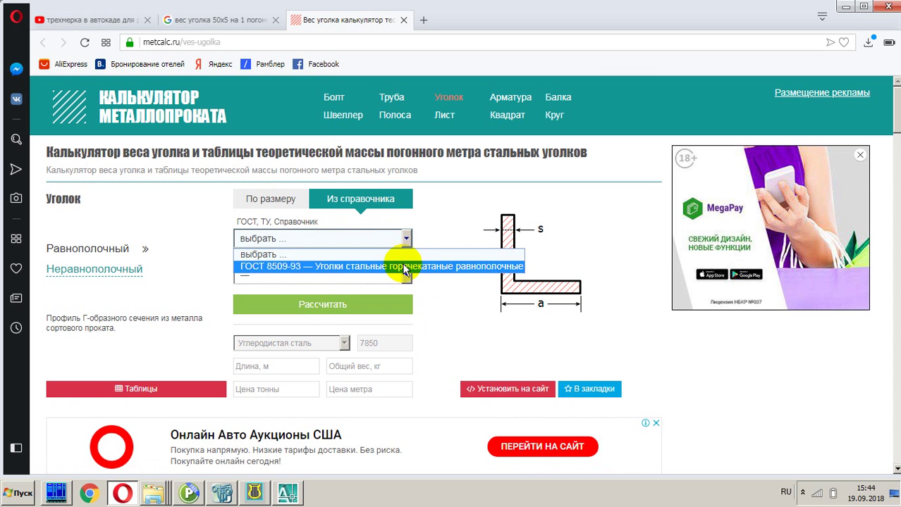
pyautogui.click(405, 267)
pyautogui.click(406, 275)
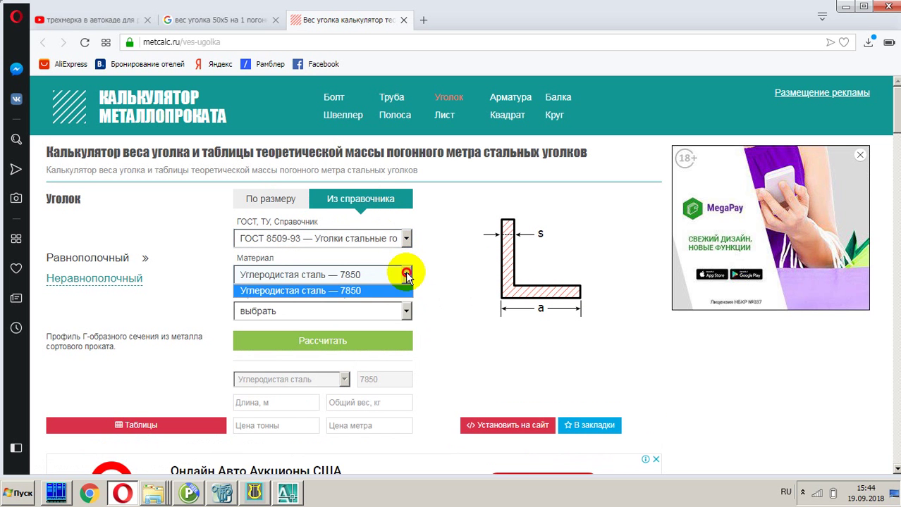
pyautogui.click(406, 290)
pyautogui.click(406, 308)
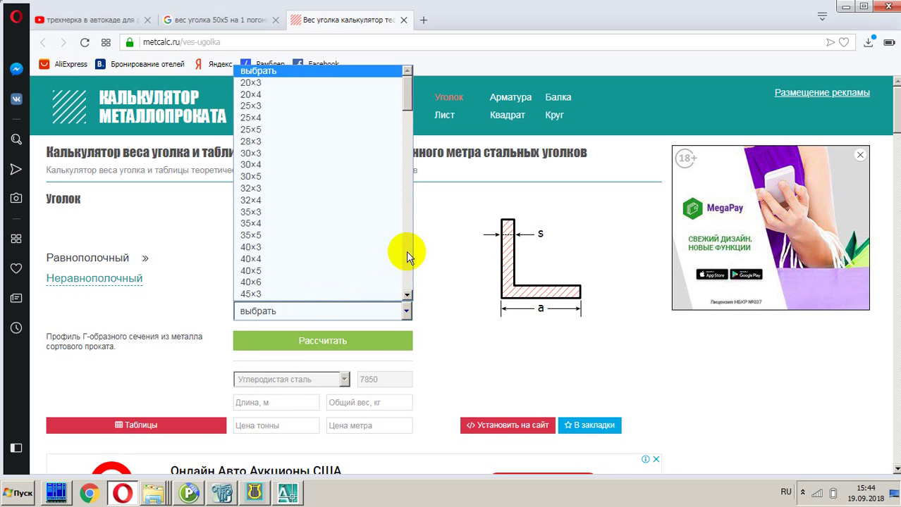
pyautogui.moveTo(412, 94); pyautogui.dragTo(412, 121)
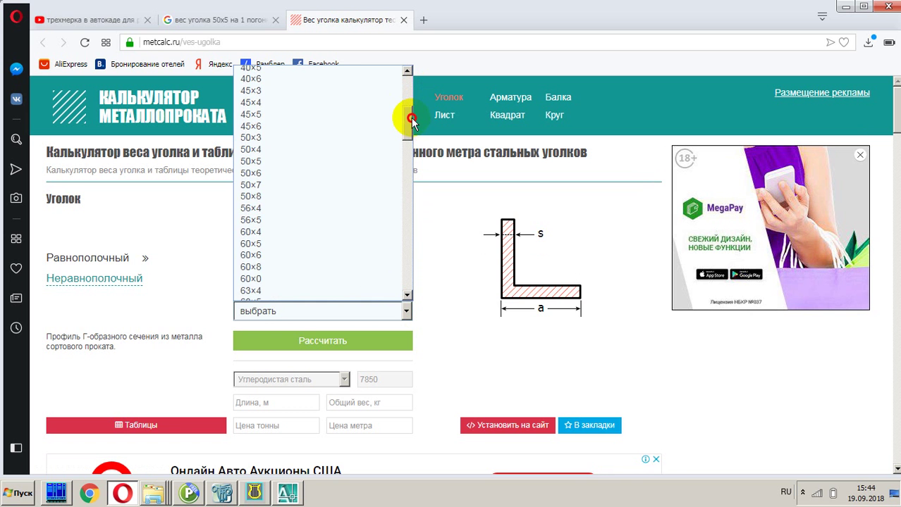
pyautogui.click(328, 161)
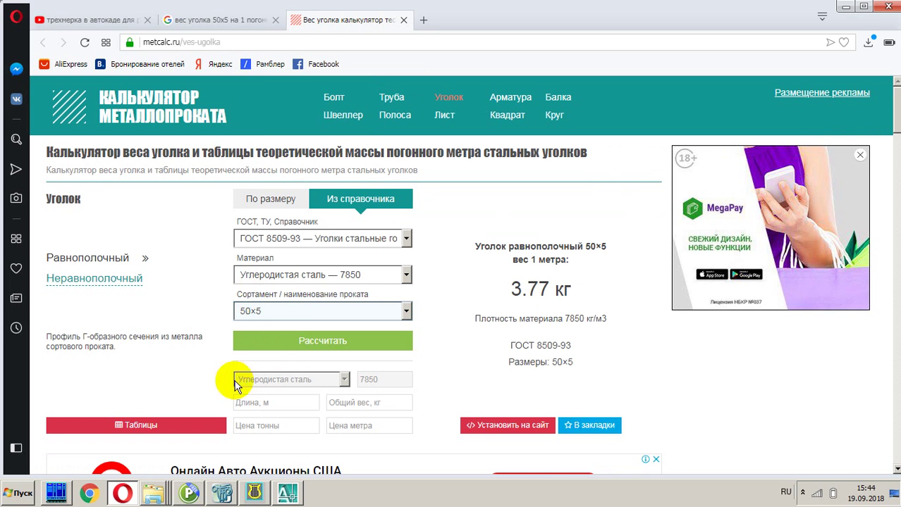
# Step: Switch back to the load table spreadsheet in PlanMaker
pyautogui.click(188, 493)
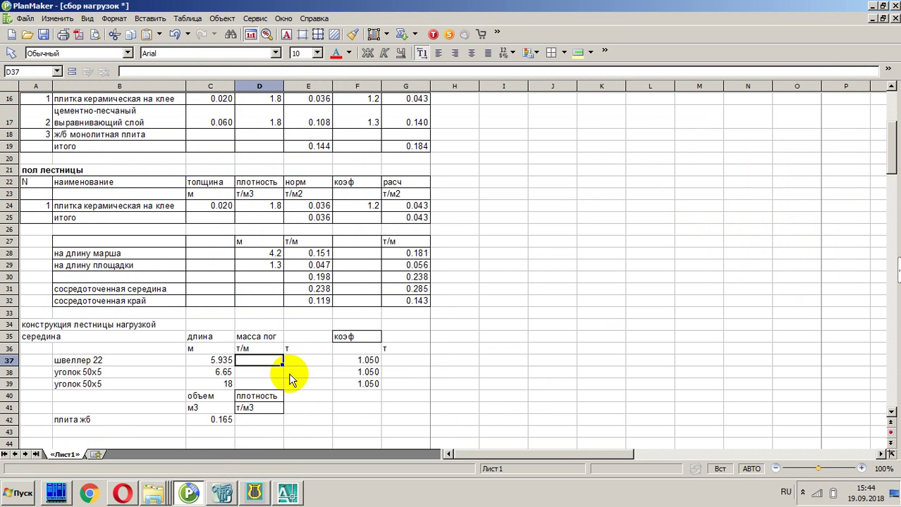
pyautogui.write('=')
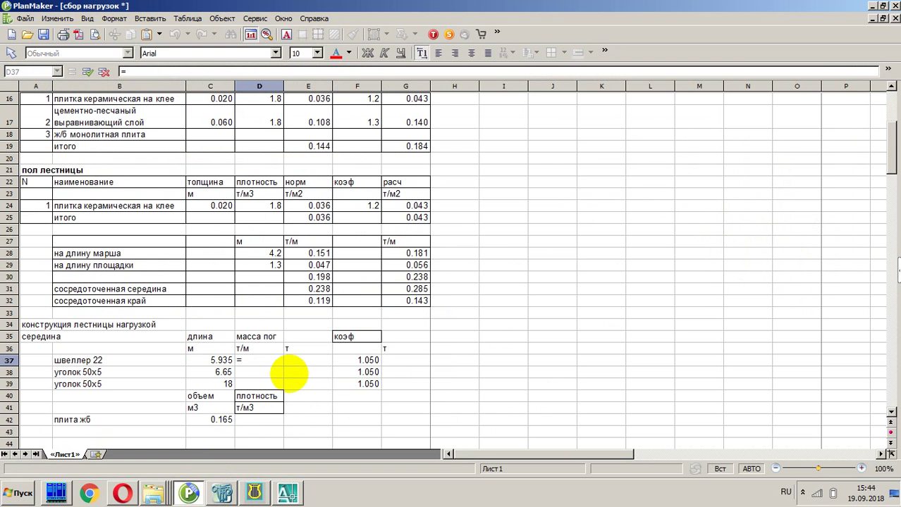
pyautogui.write('3.77/1000')
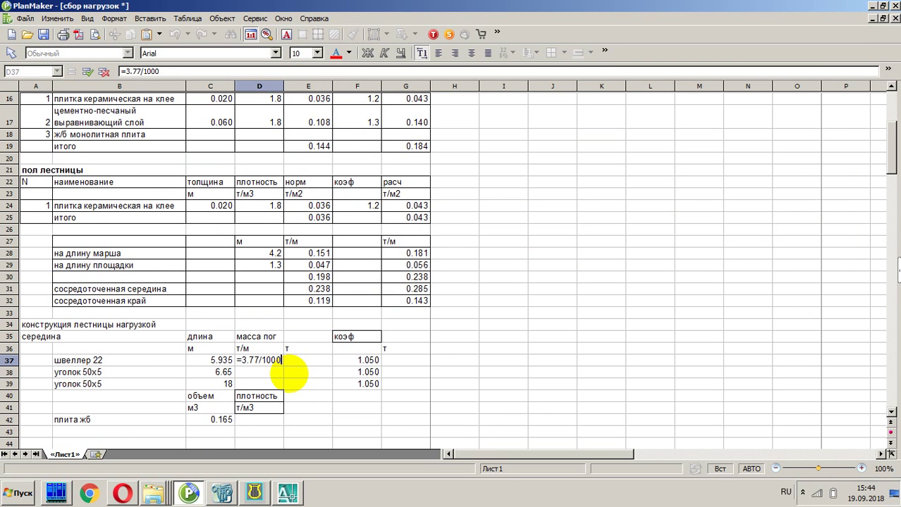
pyautogui.press('BackSpace')
pyautogui.press('BackSpace')
pyautogui.press('BackSpace')
pyautogui.press('BackSpace')
pyautogui.press('BackSpace')
pyautogui.press('BackSpace')
pyautogui.press('BackSpace')
pyautogui.press('BackSpace')
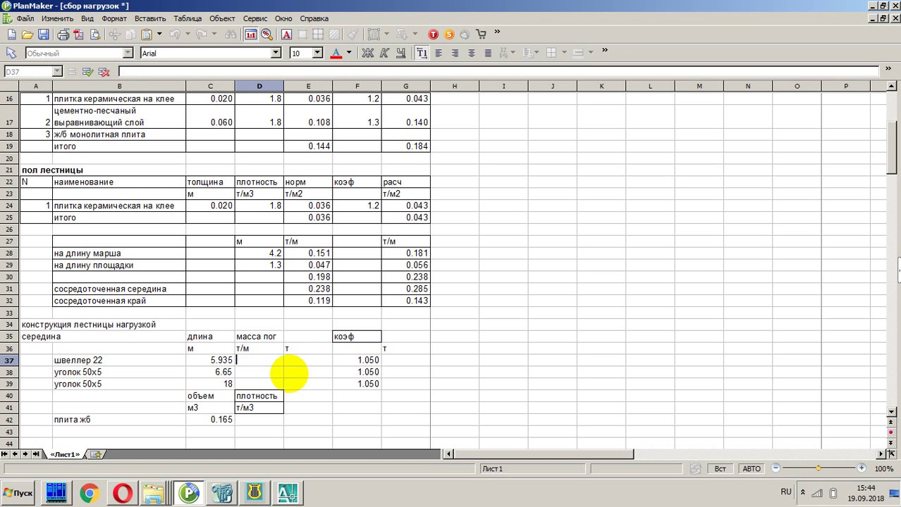
# Step: Enter =3.77/1000 as the first 50x5 angle's mass per metre in D38 and fill it down to D39
pyautogui.press('Return')
pyautogui.write('=')
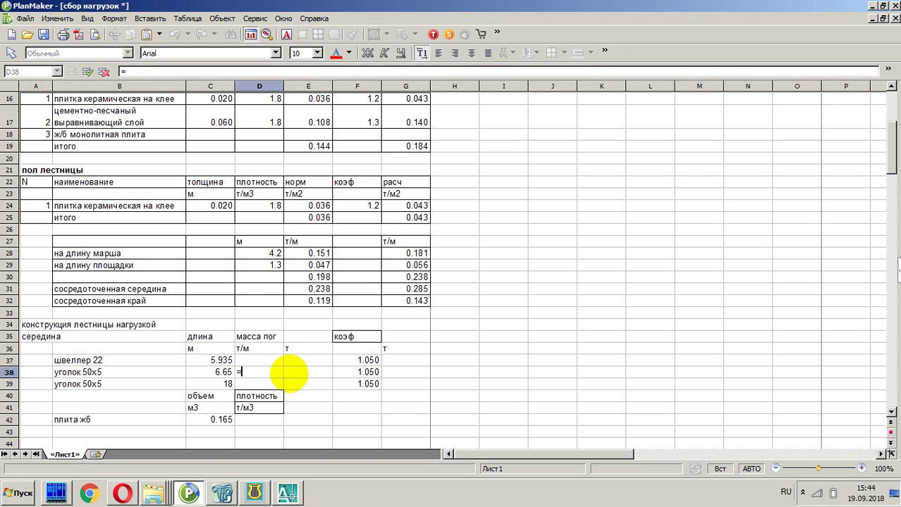
pyautogui.write('3.77/1000')
pyautogui.press('Return')
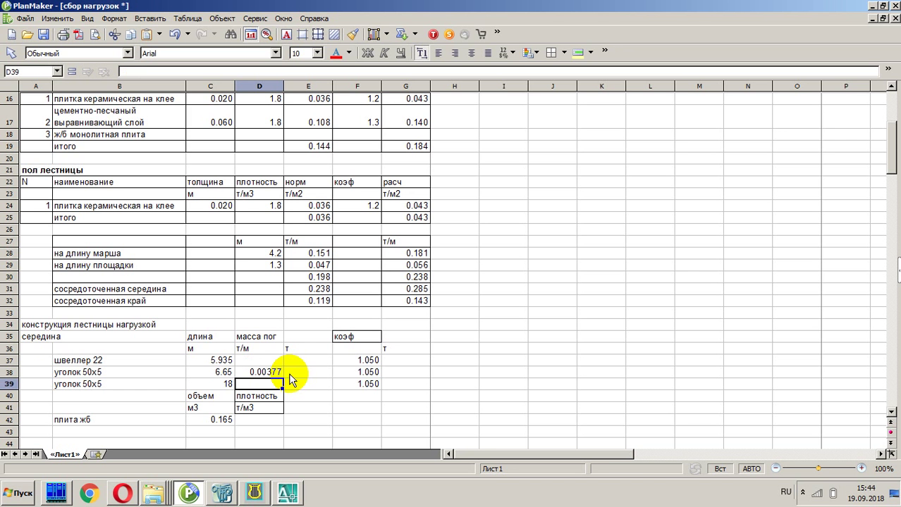
pyautogui.press('Up')
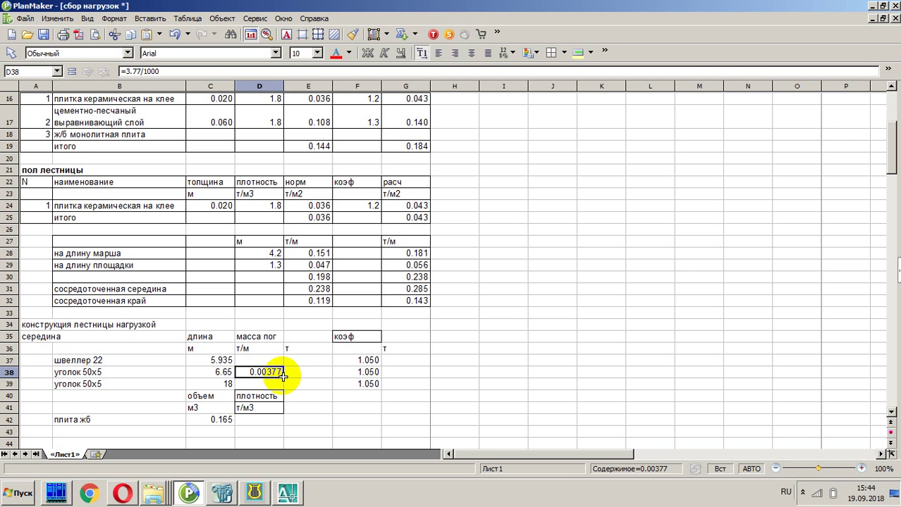
pyautogui.moveTo(282, 378); pyautogui.dragTo(292, 392)
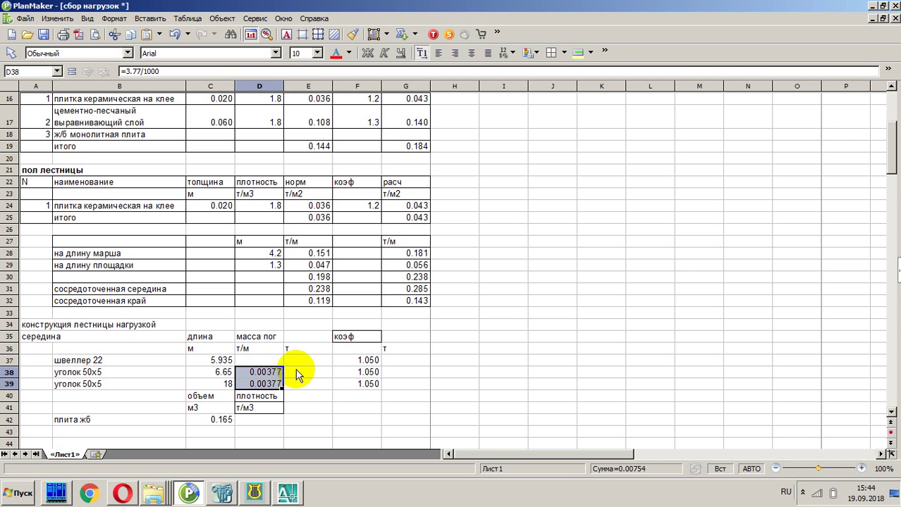
# Step: Calculate the angle's normative load in E38 with =D38*C38 and fill the formula down to E39
pyautogui.click(298, 375)
pyautogui.write('=')
pyautogui.press('Left')
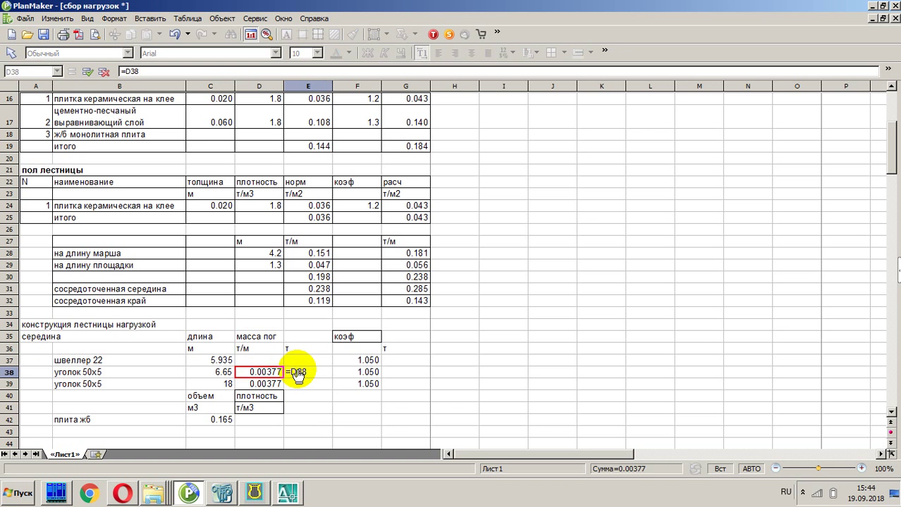
pyautogui.write('*')
pyautogui.click(222, 372)
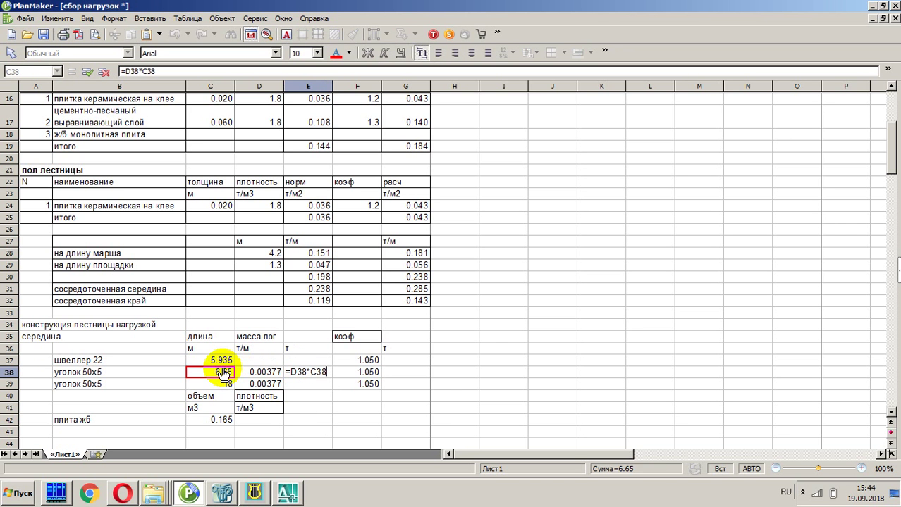
pyautogui.press('Return')
pyautogui.click(323, 373)
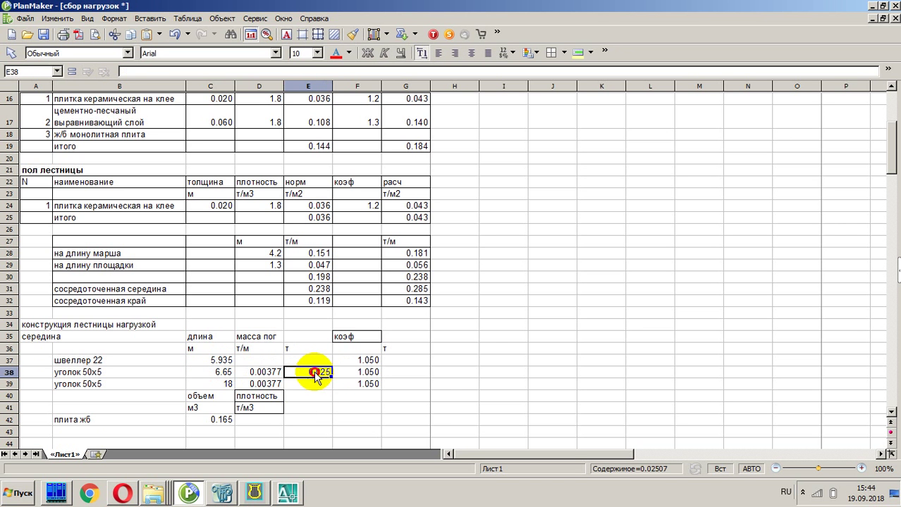
pyautogui.moveTo(329, 377); pyautogui.dragTo(329, 391)
# Step: Copy the норм, коэф and расч headings from E22:G22 to E35:G35 in the staircase structure table
pyautogui.click(310, 185)
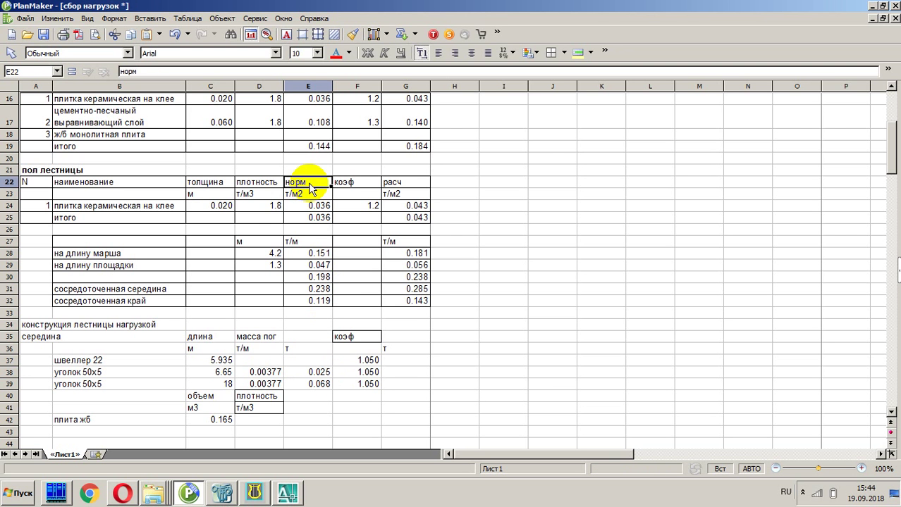
pyautogui.keyDown('shift'); pyautogui.click(395, 185); pyautogui.keyUp('shift')
pyautogui.rightClick(397, 185)
pyautogui.click(422, 231)
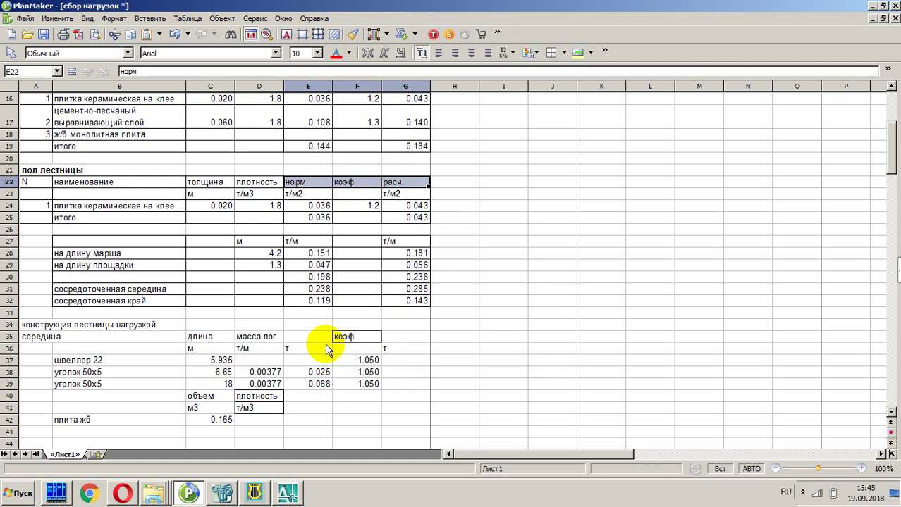
pyautogui.click(315, 342)
pyautogui.hotkey('ctrl', 'v')
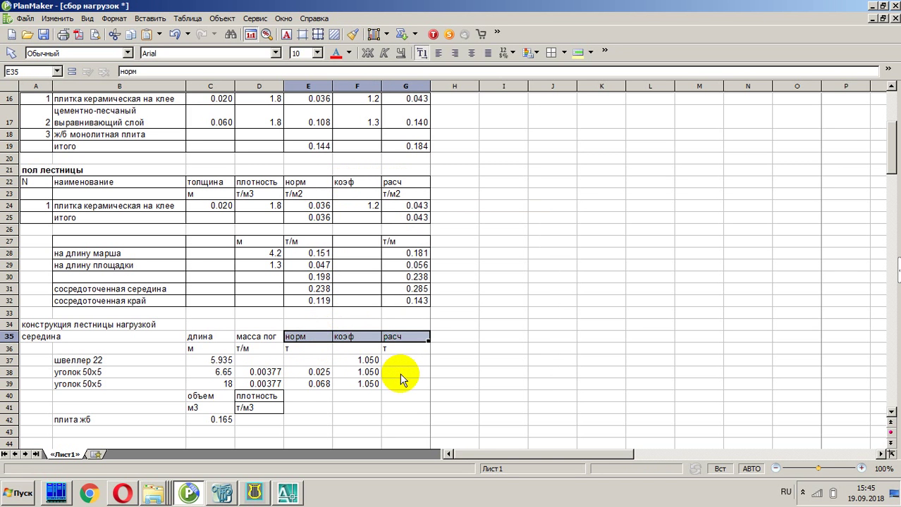
# Step: Try to reuse the formula from G32 for the first angle's design load in G38
pyautogui.click(423, 303)
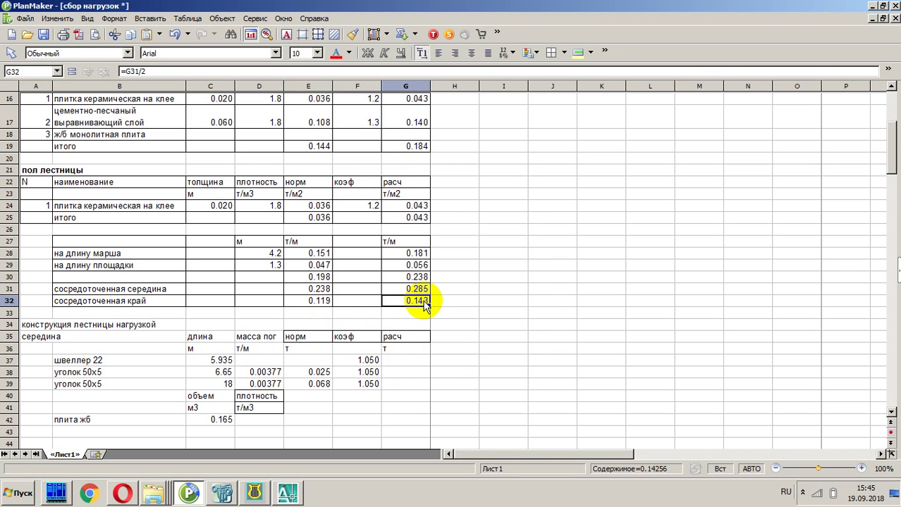
pyautogui.hotkey('ctrl', 'v')
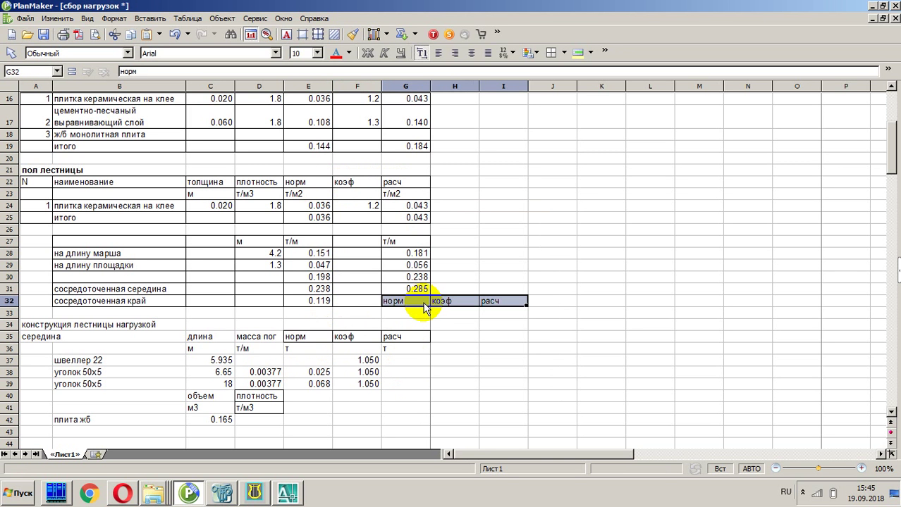
pyautogui.hotkey('ctrl', 'z')
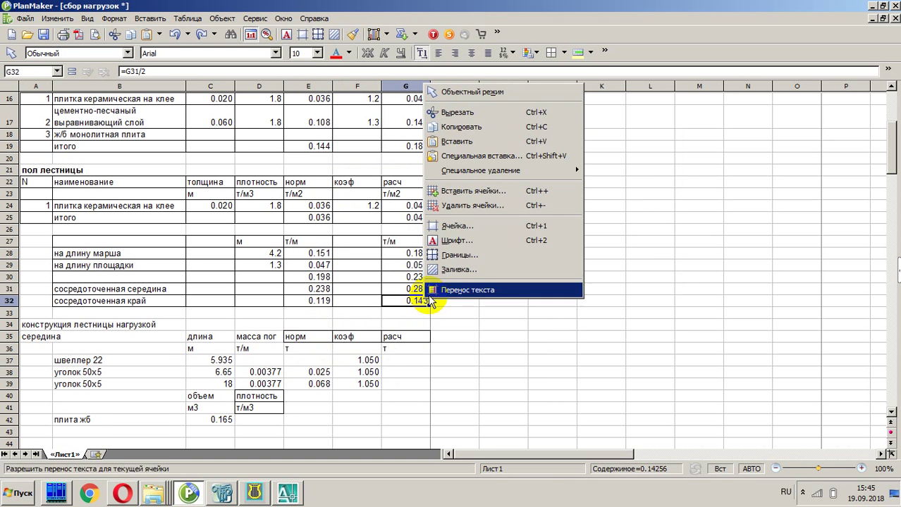
pyautogui.rightClick(424, 304)
pyautogui.click(473, 133)
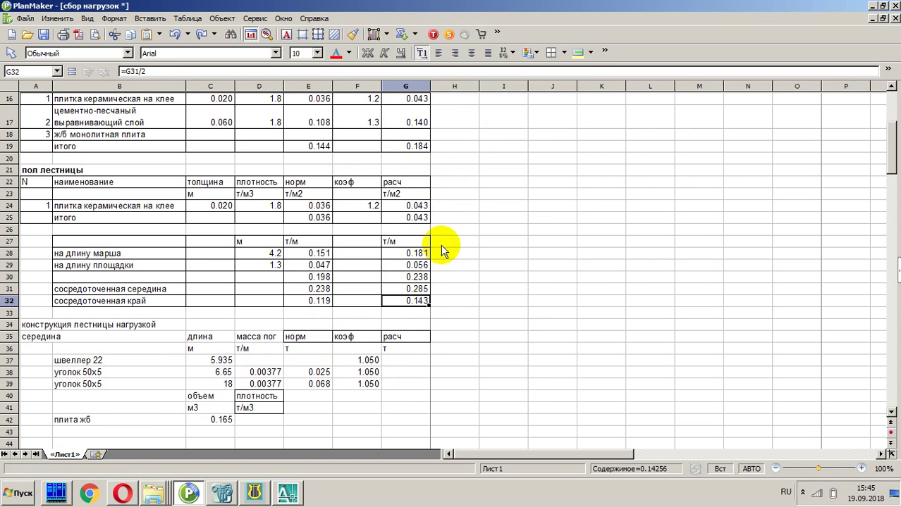
pyautogui.click(403, 372)
pyautogui.hotkey('ctrl', 'v')
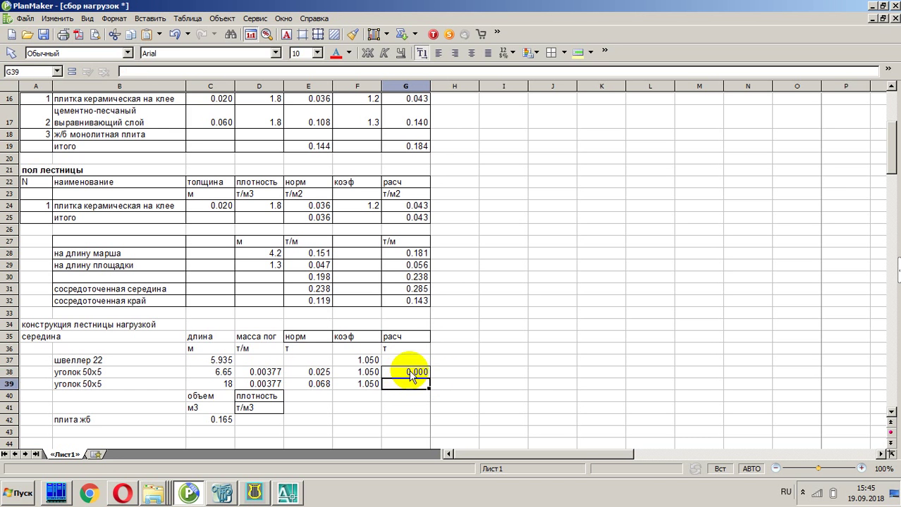
pyautogui.doubleClick(408, 372)
pyautogui.press('Escape')
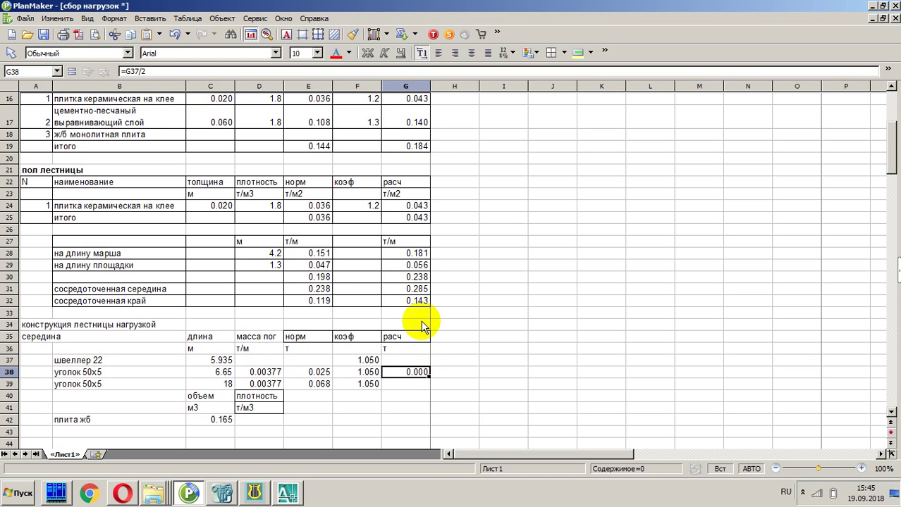
# Step: Copy the coefficient-times-normative formula from G24 to G38 and fill it down to G39 for both angles
pyautogui.click(423, 208)
pyautogui.hotkey('ctrl', 'c')
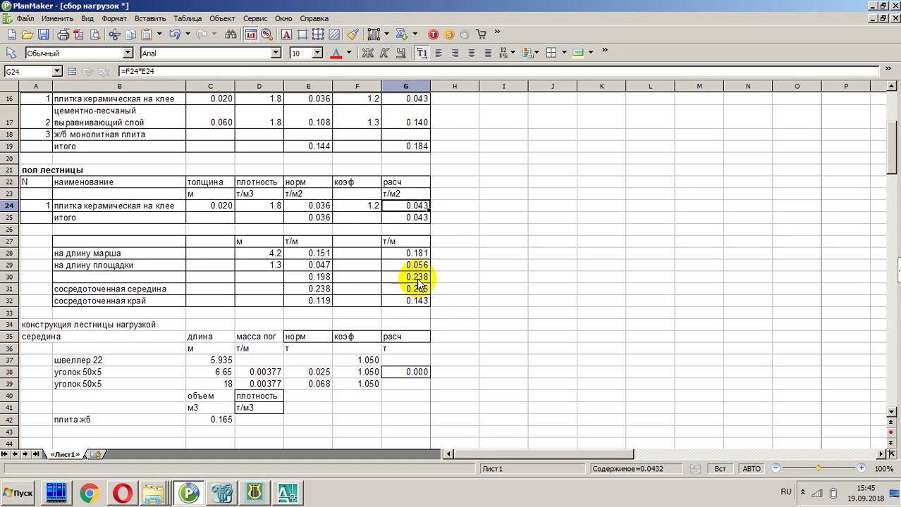
pyautogui.click(415, 374)
pyautogui.hotkey('ctrl', 'v')
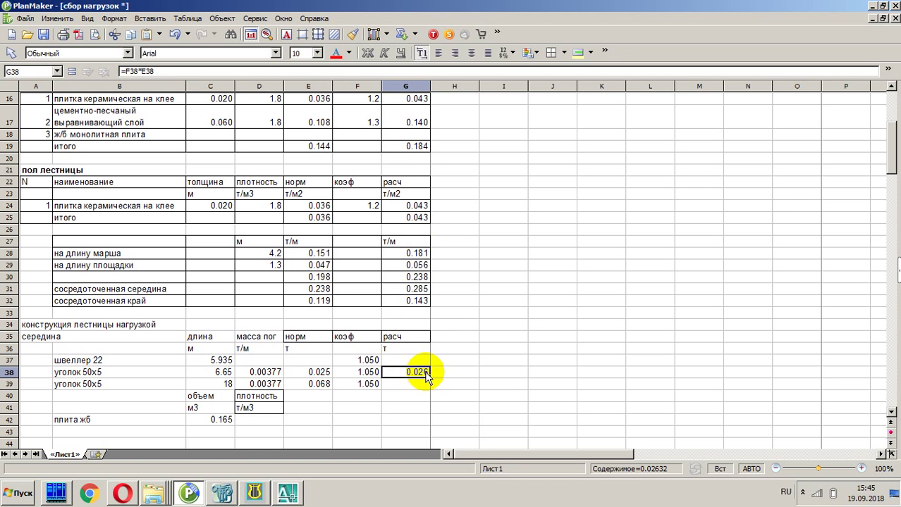
pyautogui.moveTo(430, 386); pyautogui.dragTo(427, 389)
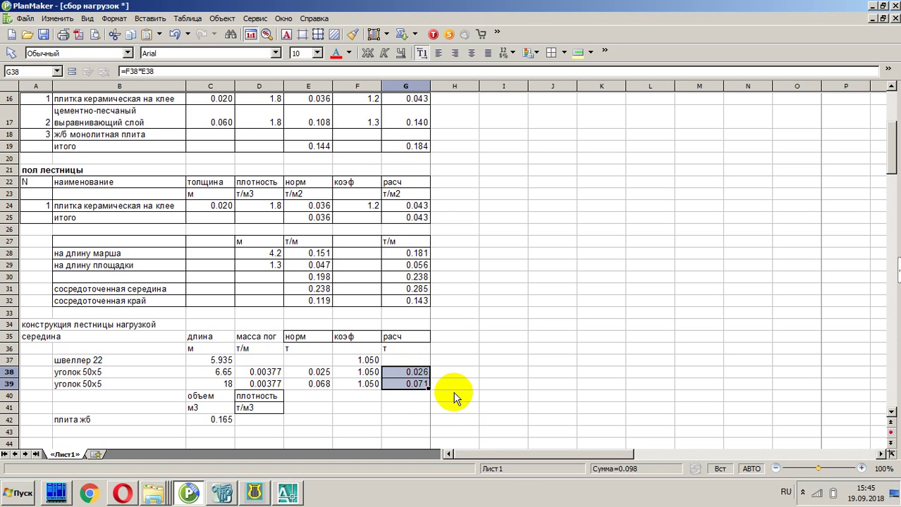
# Step: Enter 2.4 as the reinforced concrete slab's density in D42
pyautogui.click(259, 419)
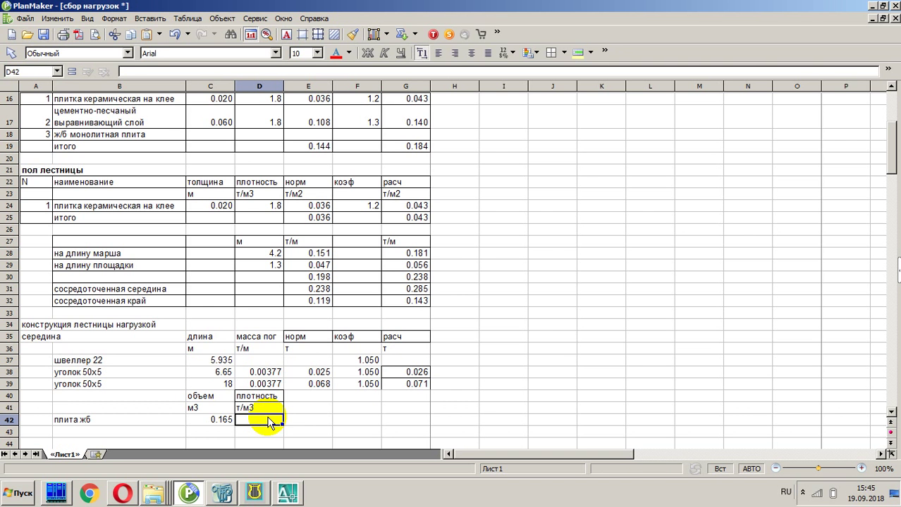
pyautogui.write('2.4')
pyautogui.press('Return')
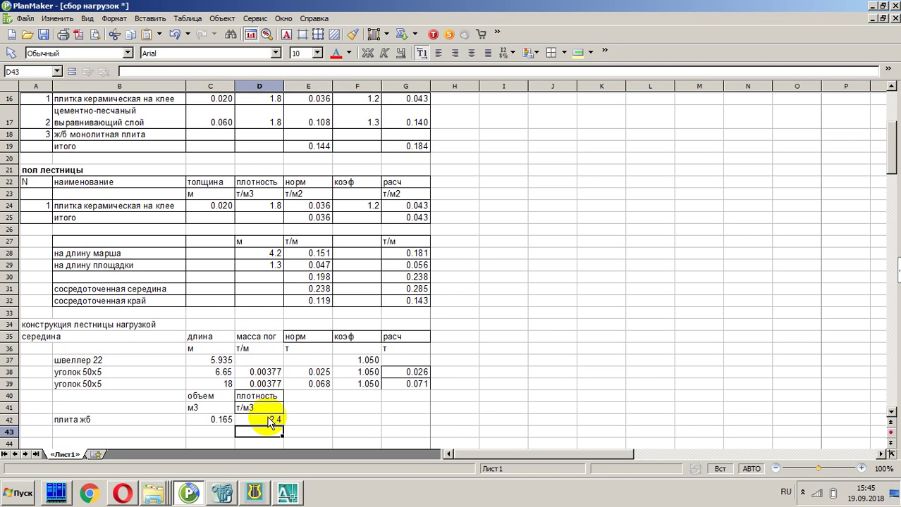
# Step: Calculate the slab's normative load in E42 with the formula =D42*C42
pyautogui.press('Up')
pyautogui.press('Left')
pyautogui.press('Right')
pyautogui.press('Right')
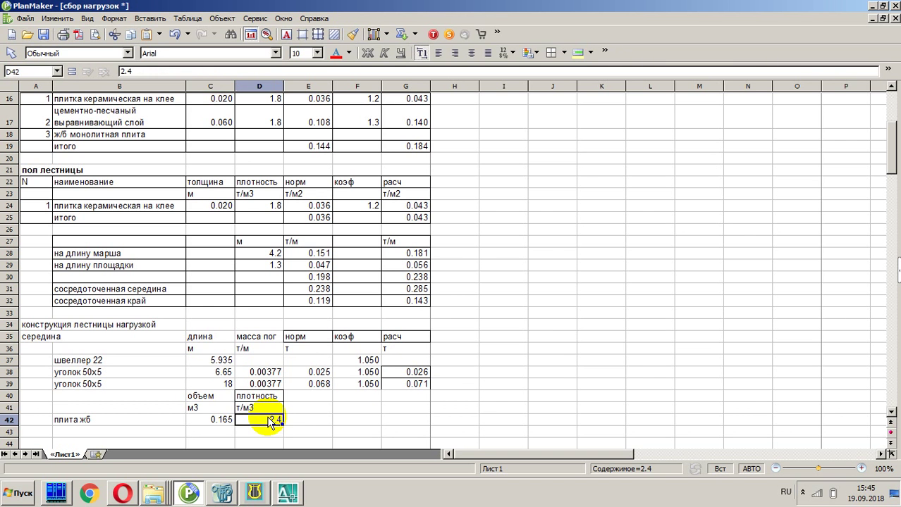
pyautogui.write('=')
pyautogui.click(270, 421)
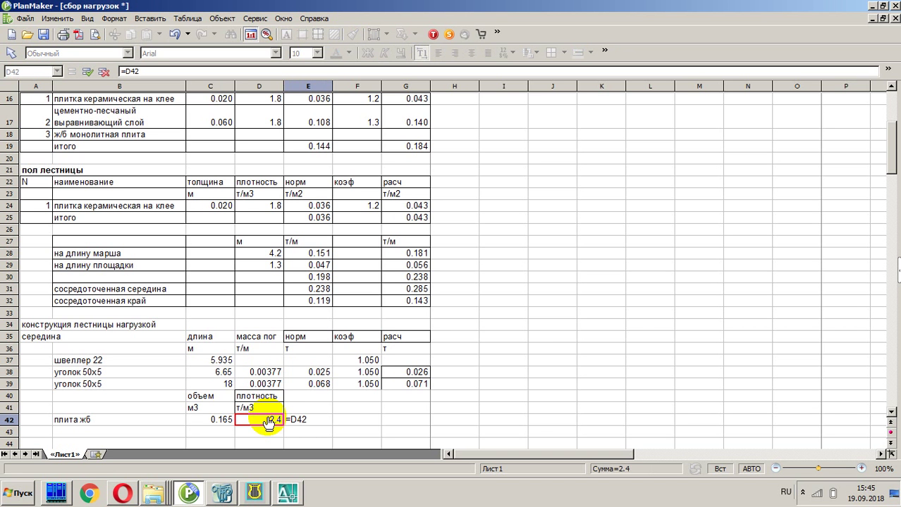
pyautogui.write('*')
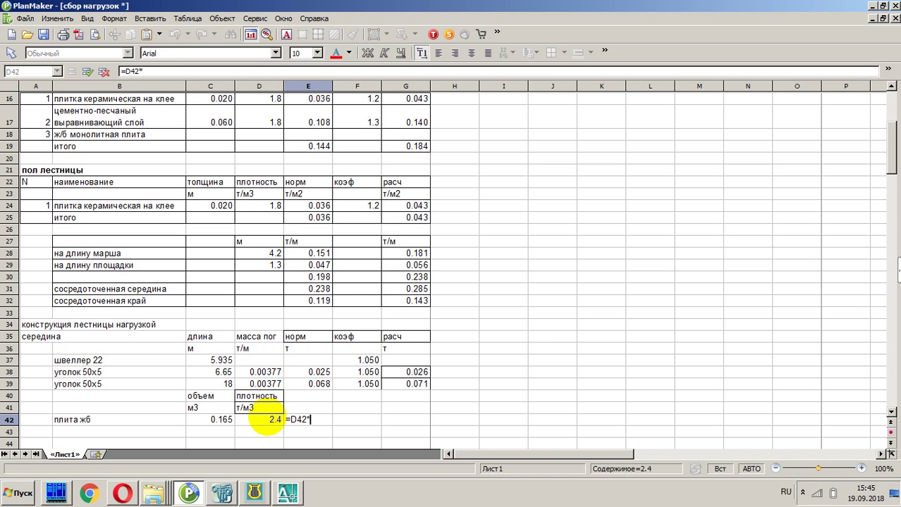
pyautogui.click(213, 421)
pyautogui.press('Return')
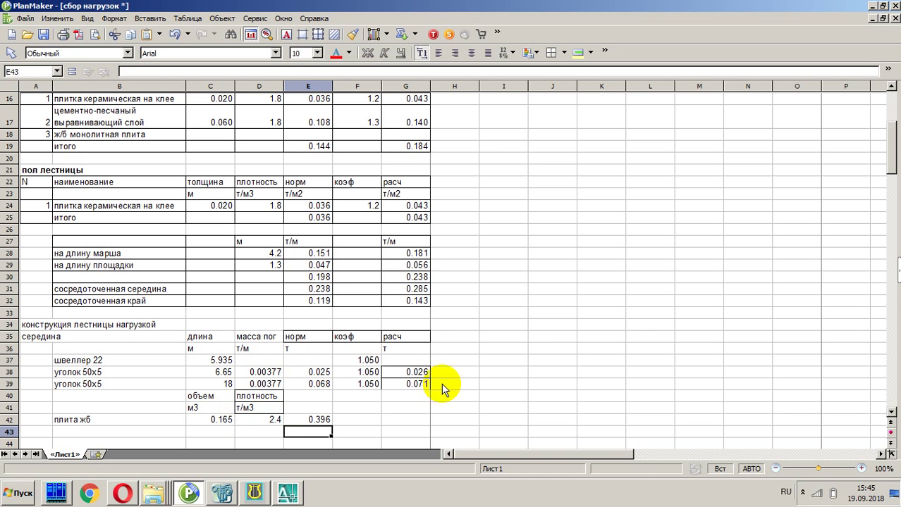
# Step: Enter 1.2 as the slab's load coefficient in F42
pyautogui.click(372, 420)
pyautogui.write('1.2')
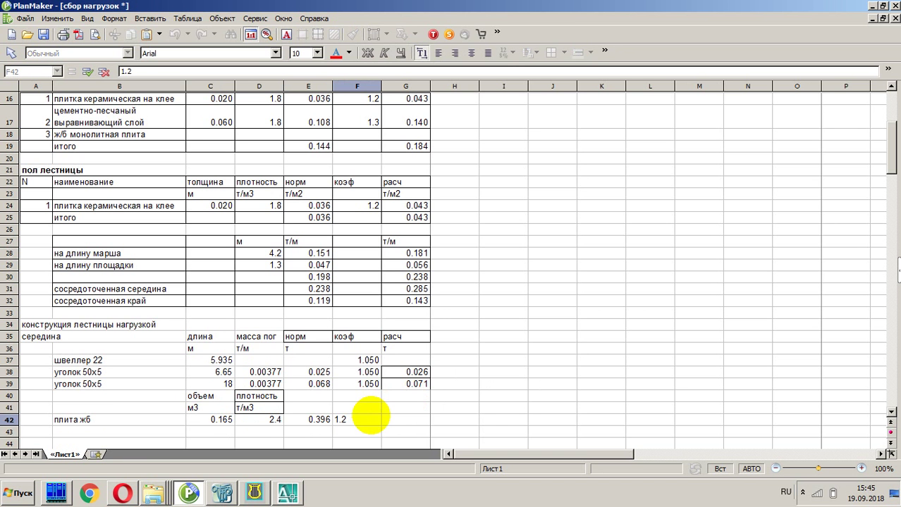
pyautogui.press('Return')
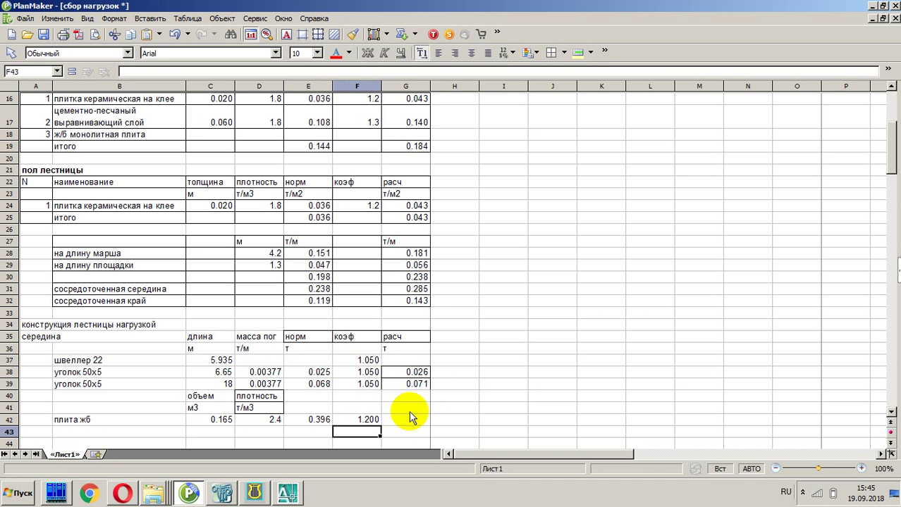
# Step: Copy the design load formula from G39 to G42 so the slab row uses =F42*E42
pyautogui.click(418, 387)
pyautogui.rightClick(417, 387)
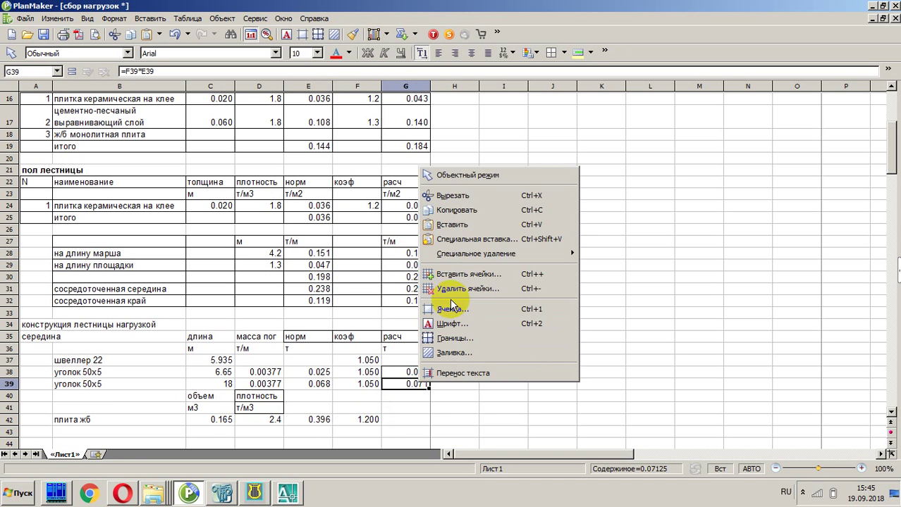
pyautogui.click(457, 215)
pyautogui.click(406, 420)
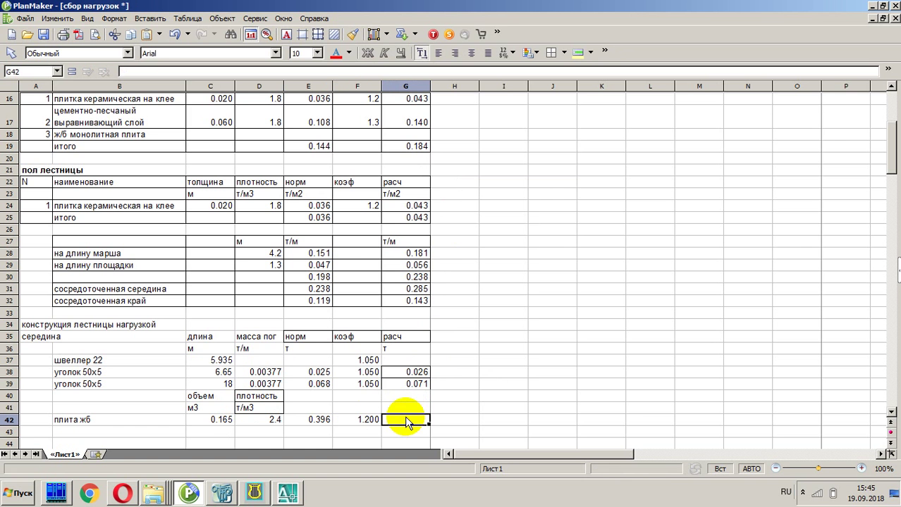
pyautogui.write('=F42*E42')
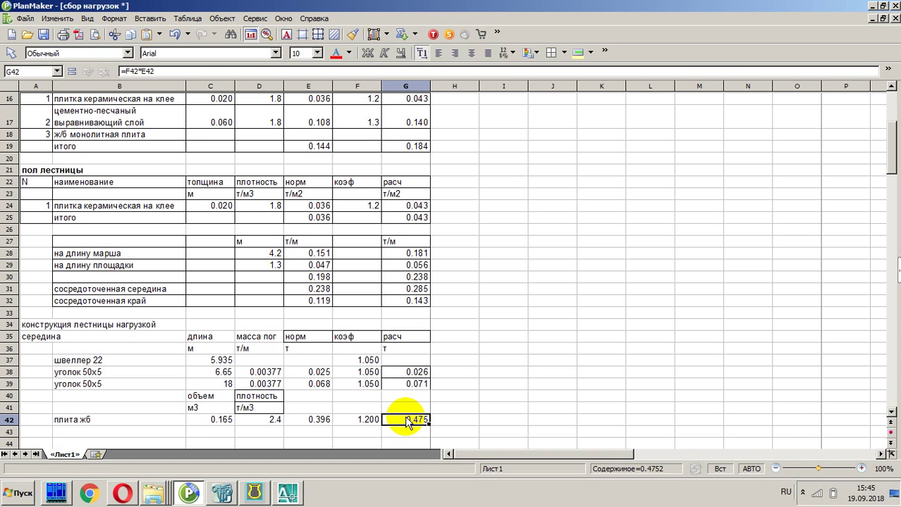
pyautogui.press('Return')
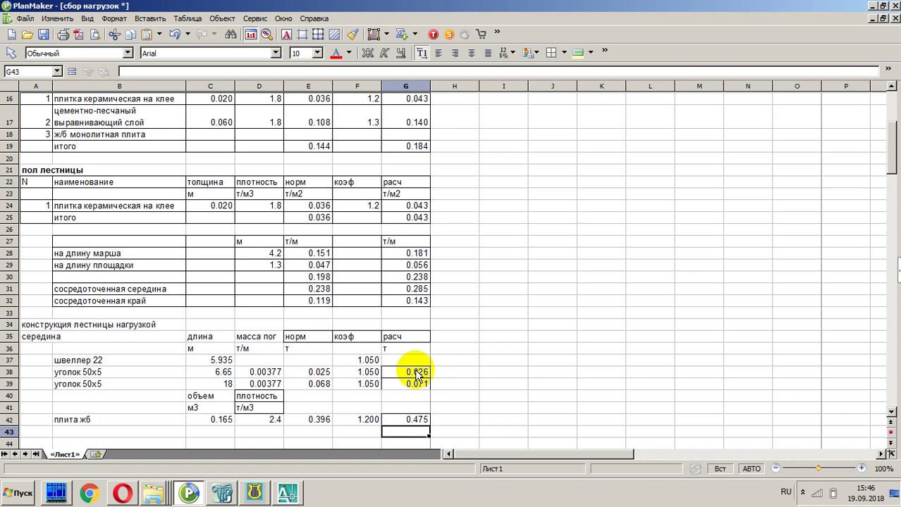
# Step: Sum the design loads G38:G42 of the two angles and the slab into G43
pyautogui.moveTo(418, 373); pyautogui.dragTo(416, 421)
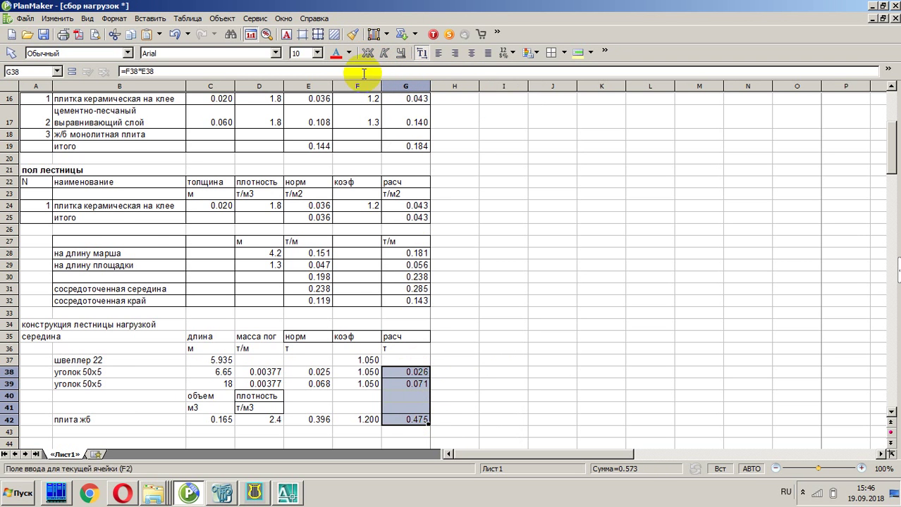
pyautogui.click(411, 42)
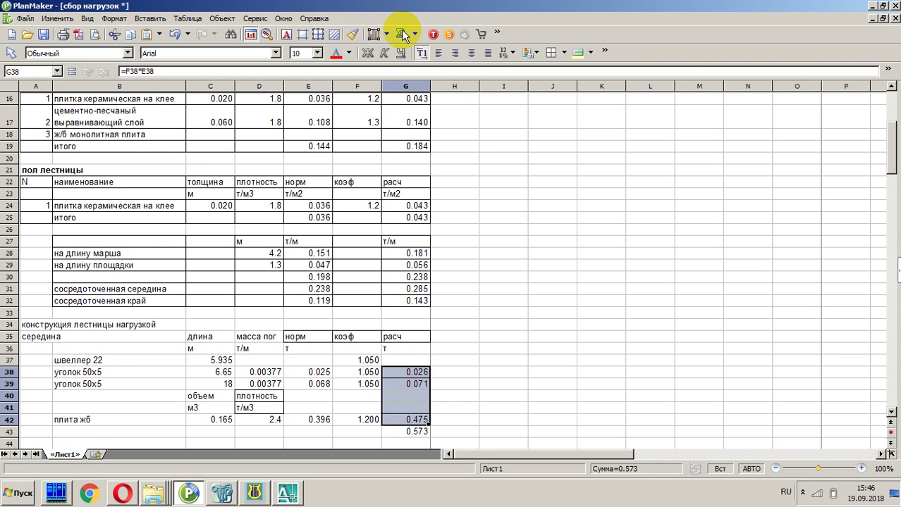
pyautogui.scroll(-1, 473, 152)
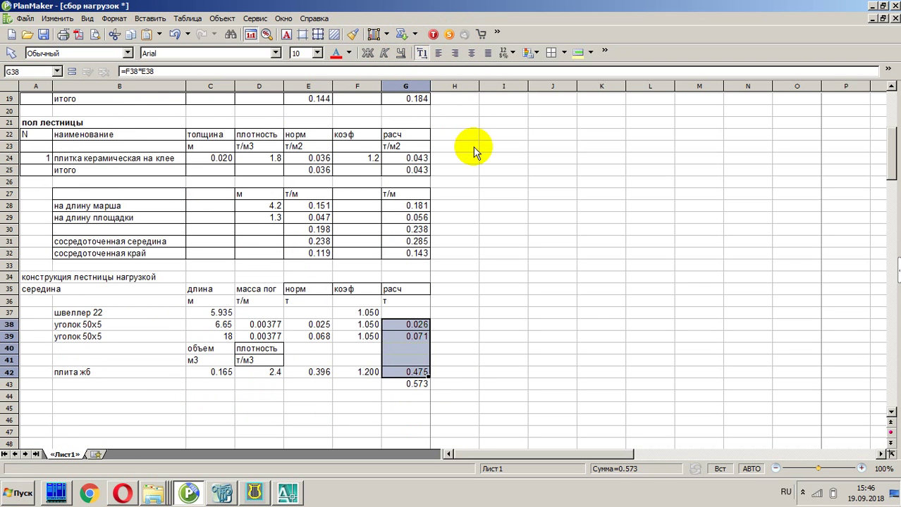
# Step: Label the total row "итого край" in B43 and clear the "середина" label from A35
pyautogui.click(118, 385)
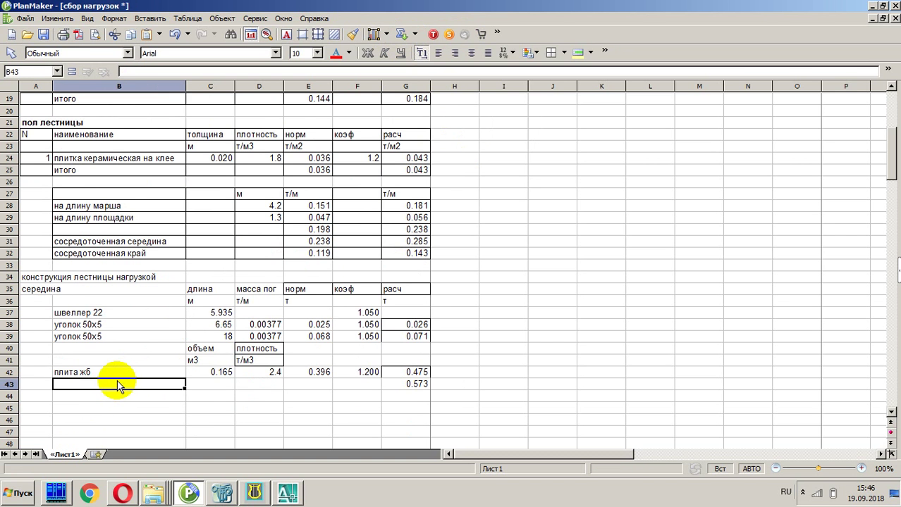
pyautogui.write('итого')
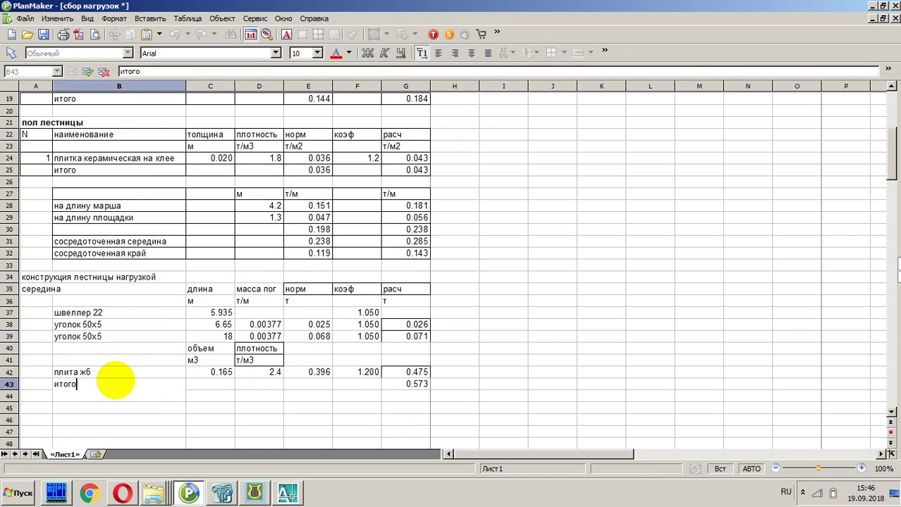
pyautogui.write(' сере')
pyautogui.press('BackSpace')
pyautogui.press('BackSpace')
pyautogui.press('BackSpace')
pyautogui.press('Return')
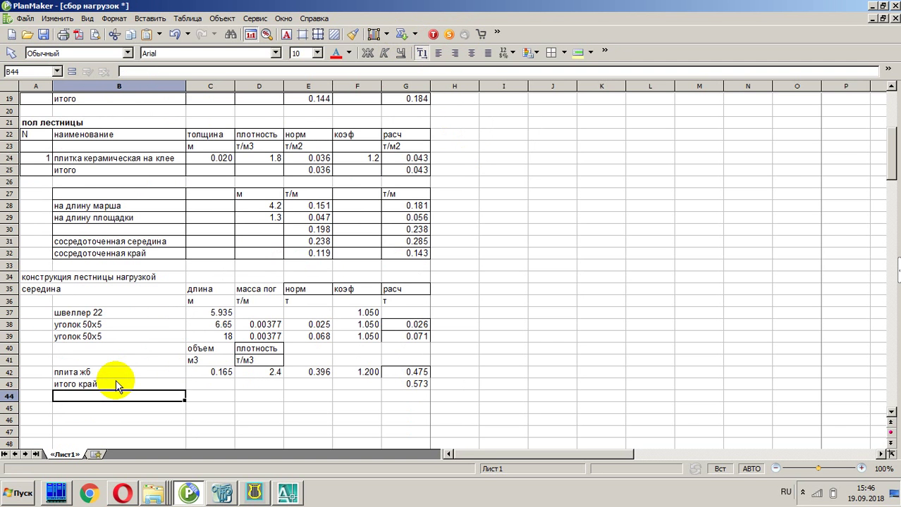
pyautogui.click(41, 295)
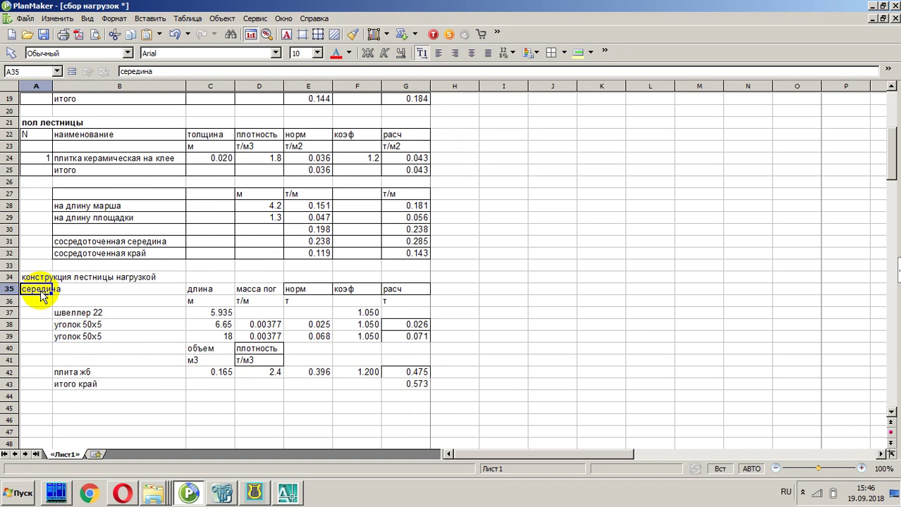
pyautogui.press('Delete')
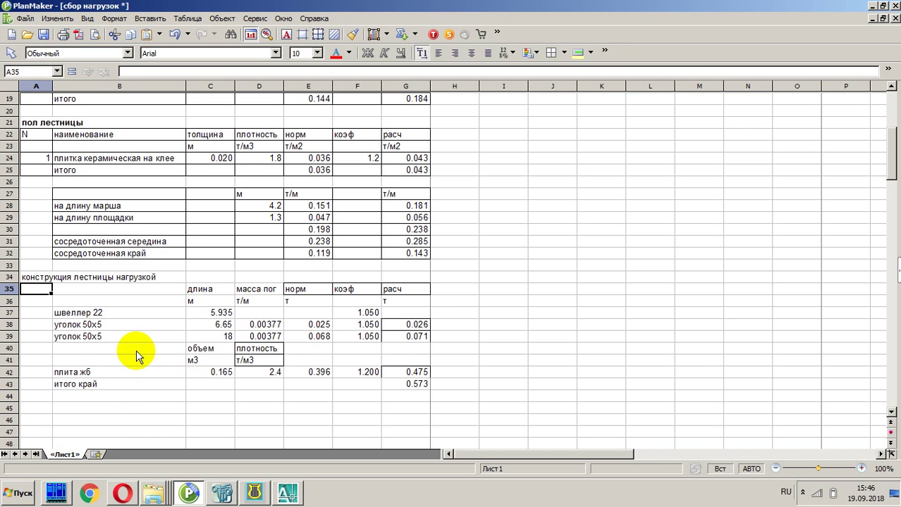
# Step: Sum the normative loads E38:E42 of the angles and slab into E43
pyautogui.click(321, 325)
pyautogui.keyDown('shift'); pyautogui.click(326, 377); pyautogui.keyUp('shift')
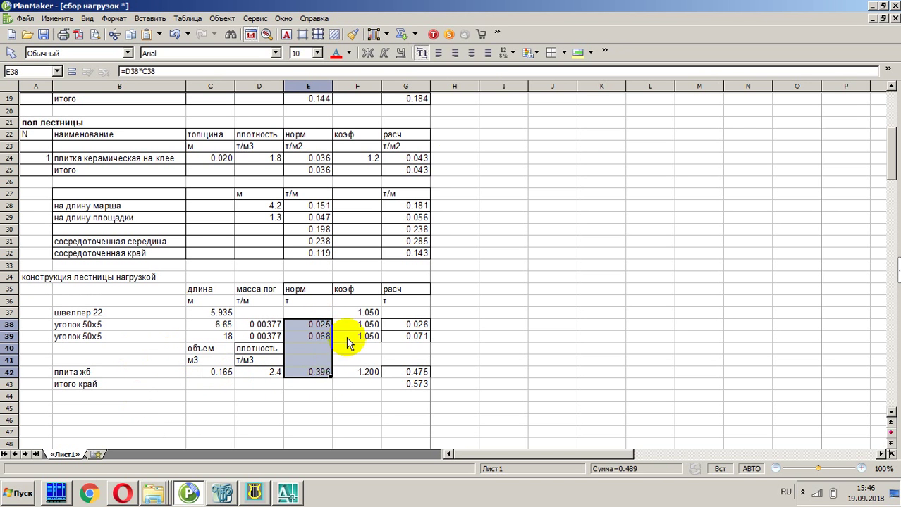
pyautogui.click(400, 36)
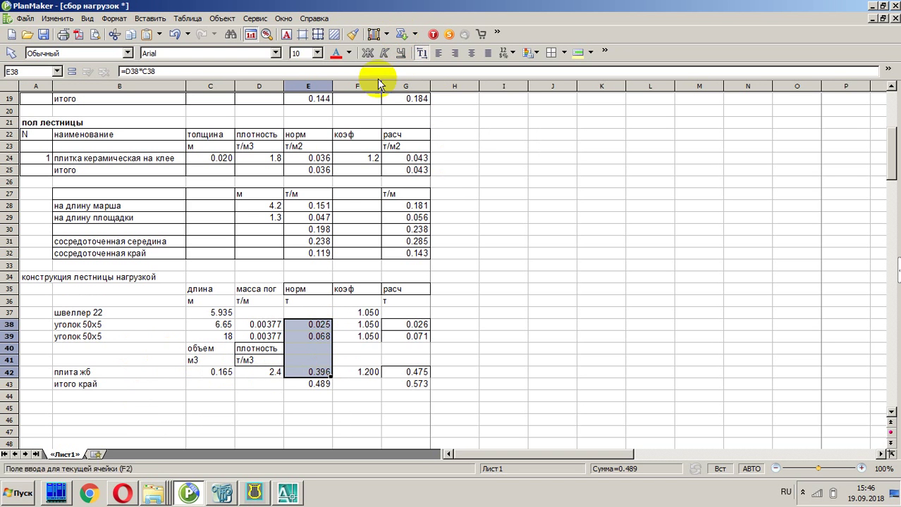
# Step: Add a "середина" row in B44 and calculate its normative load in E44 as twice E43
pyautogui.click(94, 396)
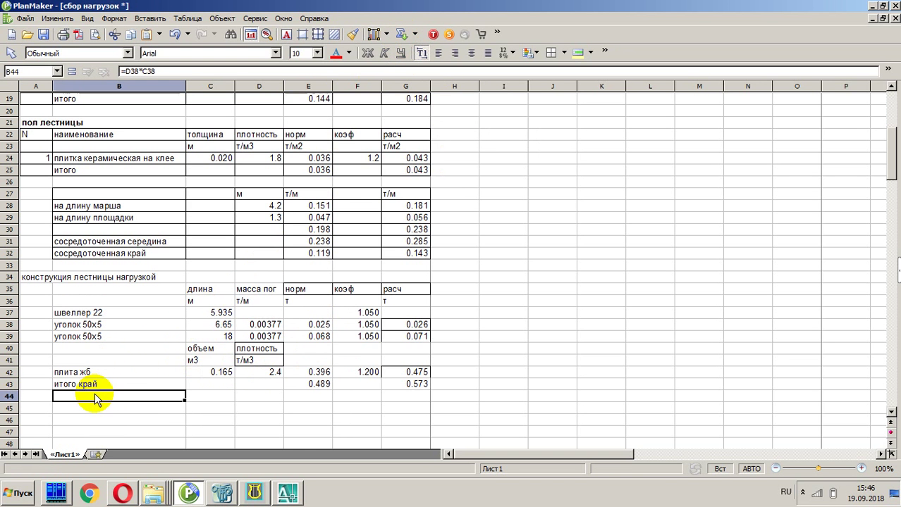
pyautogui.write('середина')
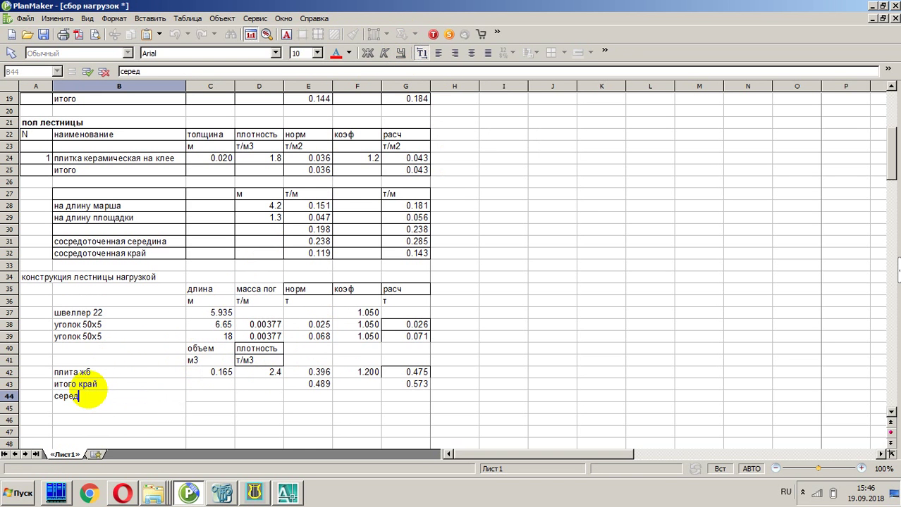
pyautogui.click(301, 399)
pyautogui.write('=')
pyautogui.press('Up')
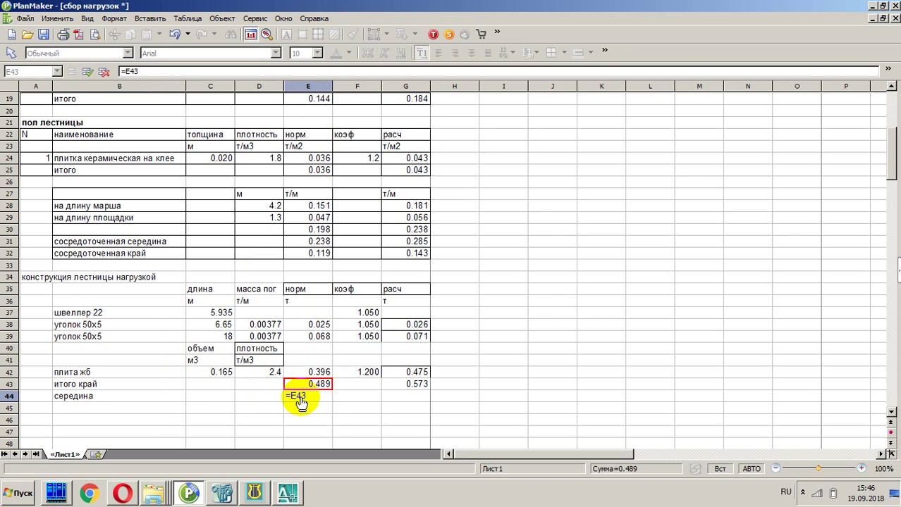
pyautogui.write('*')
pyautogui.press('Return')
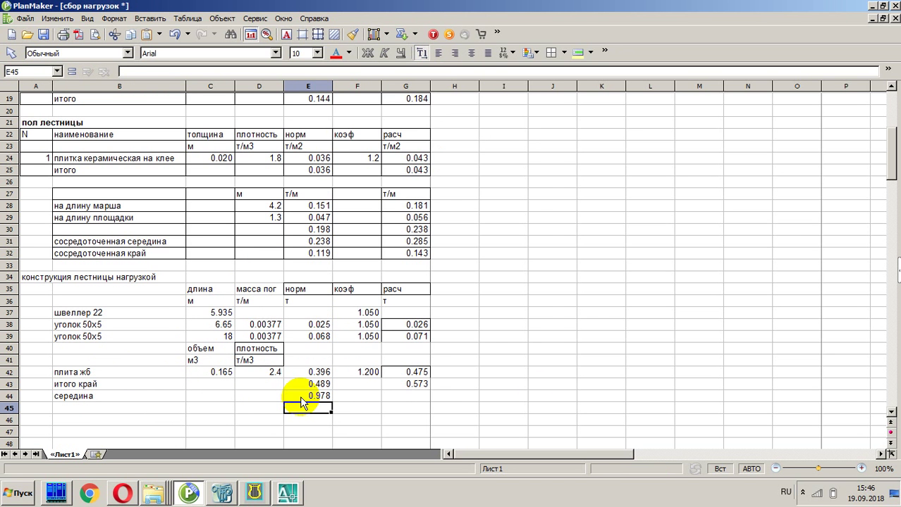
# Step: Calculate the middle row's design load in G44 with the formula =G43*2
pyautogui.click(417, 397)
pyautogui.write('=')
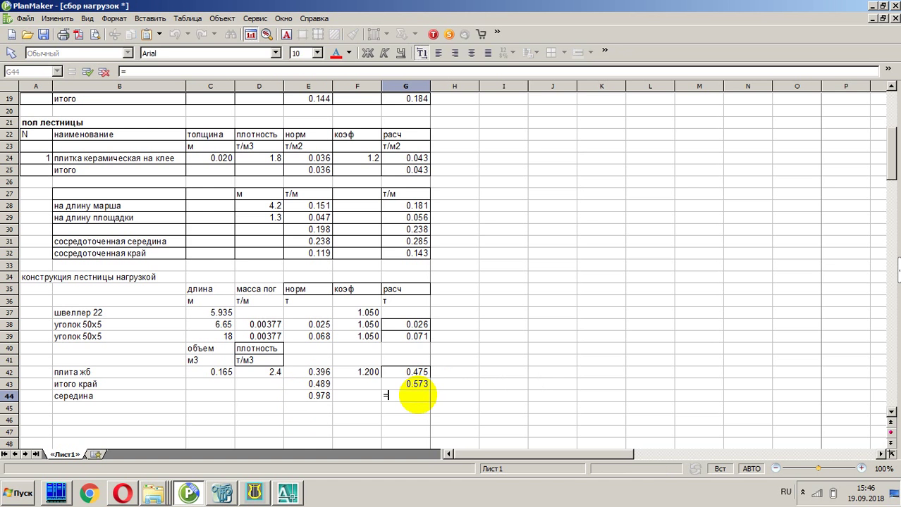
pyautogui.press('Up')
pyautogui.write('*2')
pyautogui.press('Return')
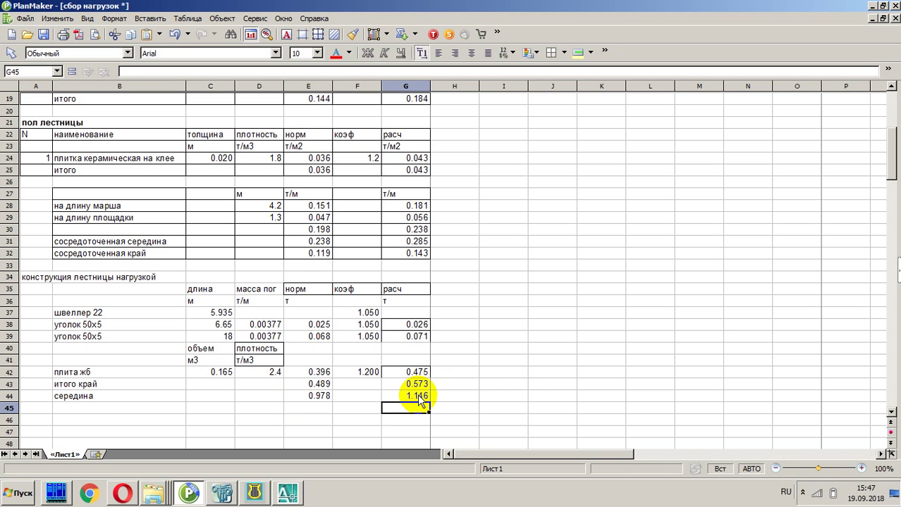
# Step: Apply cell borders to the whole staircase structure table A35:G44
pyautogui.click(32, 289)
pyautogui.keyDown('shift'); pyautogui.click(405, 396); pyautogui.keyUp('shift')
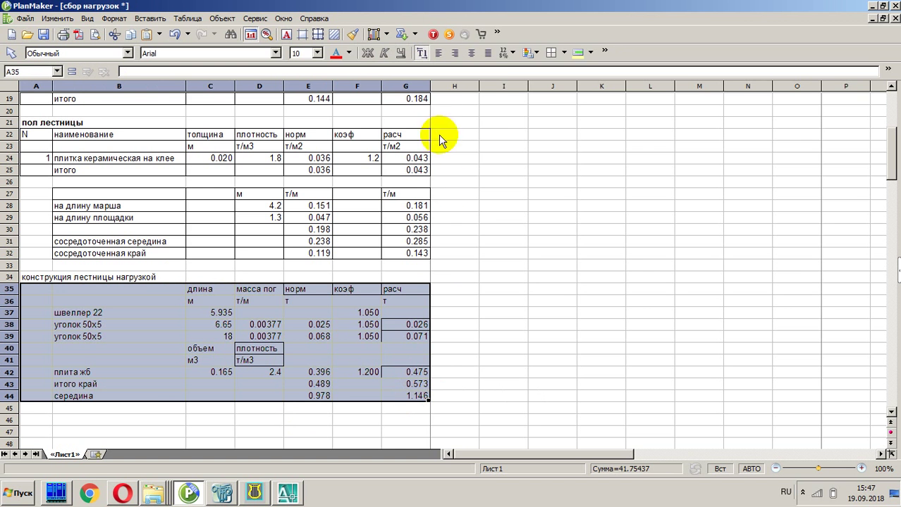
pyautogui.click(550, 53)
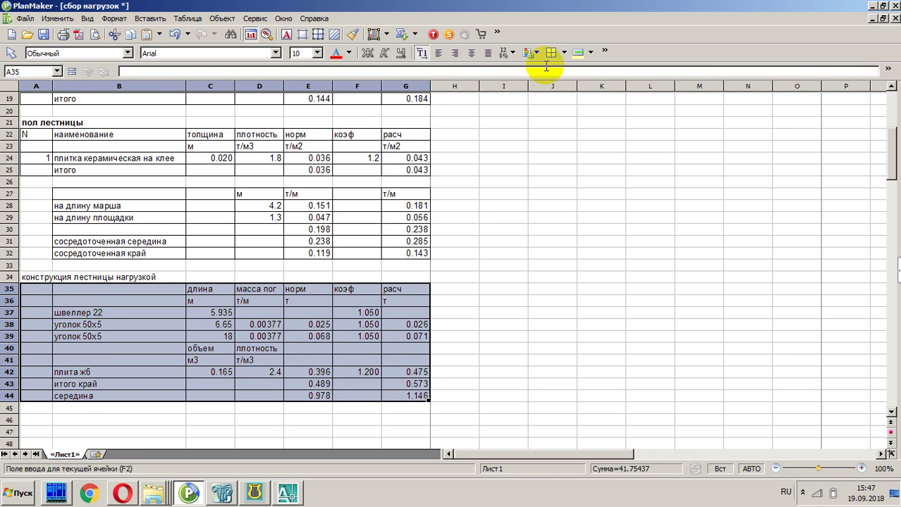
# Step: Enter the heading "суммарно конструкция и покрытие лестницы" in A46 for the combined load section
pyautogui.click(39, 420)
pyautogui.write('сумма')
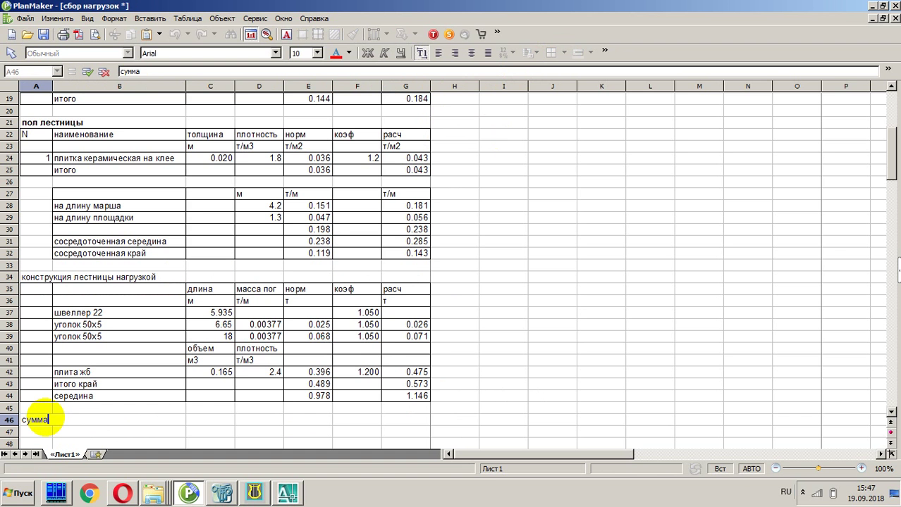
pyautogui.write('рно конструкция и покрытие лестниц')
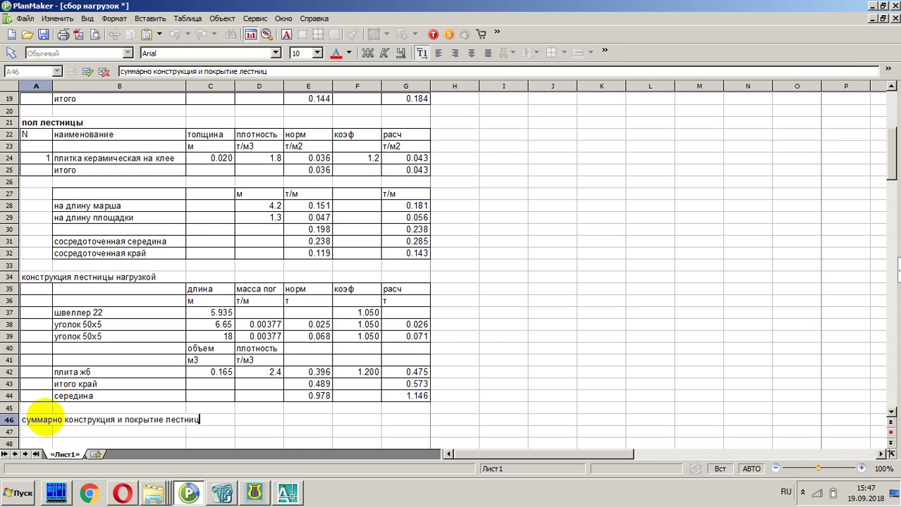
pyautogui.write('ы')
pyautogui.press('Return')
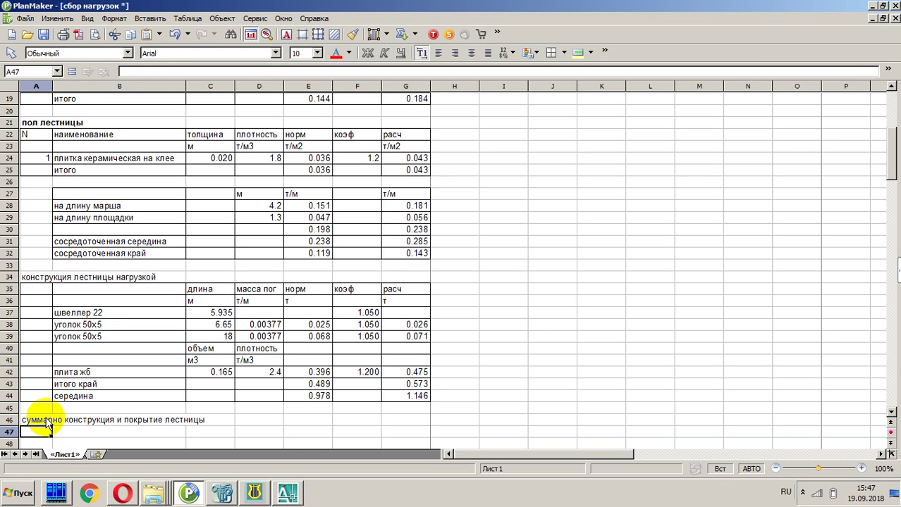
# Step: Label the combined load rows "середина" in B47 and "край" in B48
pyautogui.press('Tab')
pyautogui.write('сер')
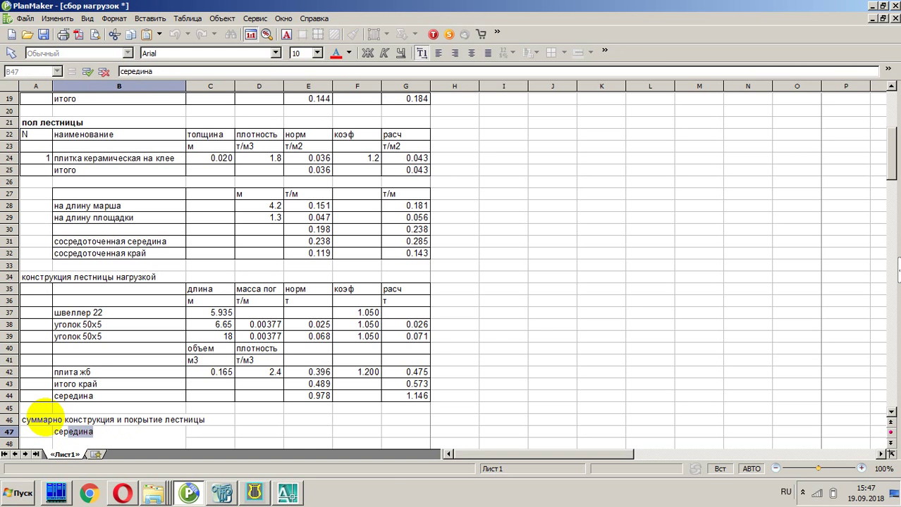
pyautogui.press('Return')
pyautogui.write('кра')
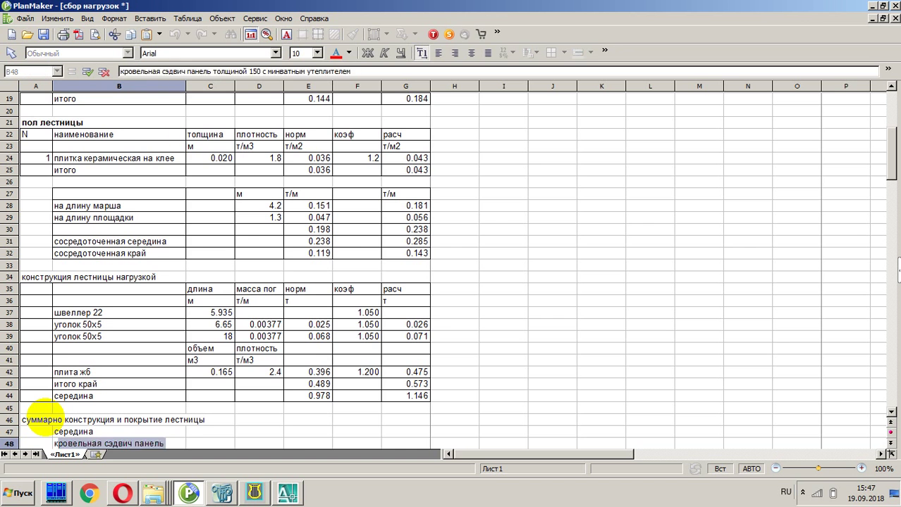
pyautogui.write('й')
pyautogui.press('Return')
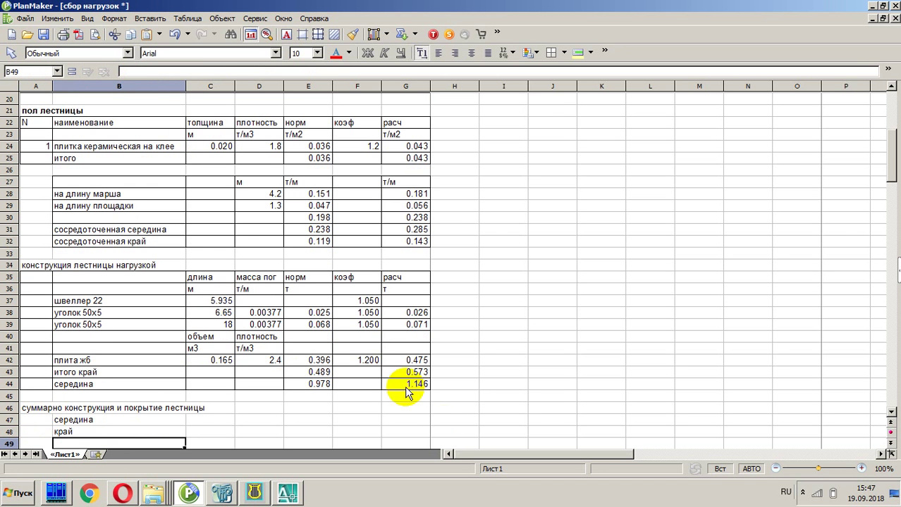
# Step: Calculate the combined design load for the middle in G47 with the formula =G44+G31
pyautogui.click(411, 420)
pyautogui.write('=')
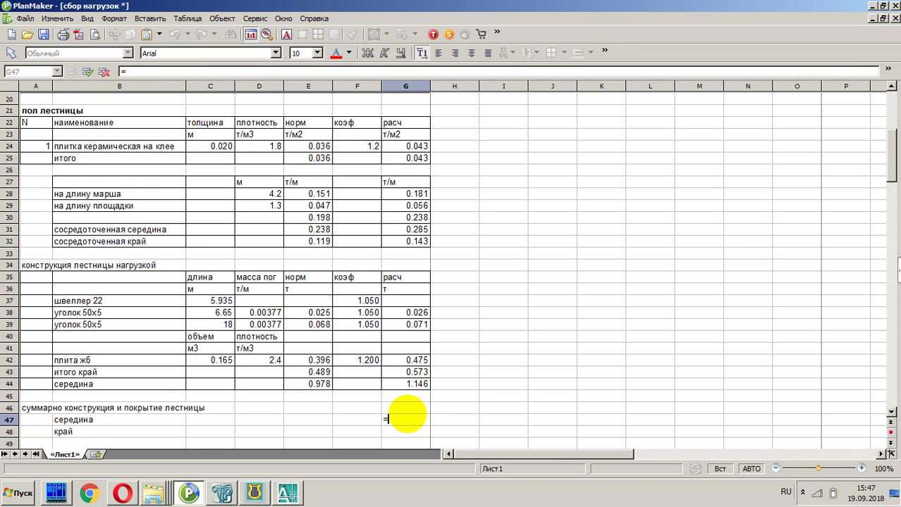
pyautogui.click(419, 384)
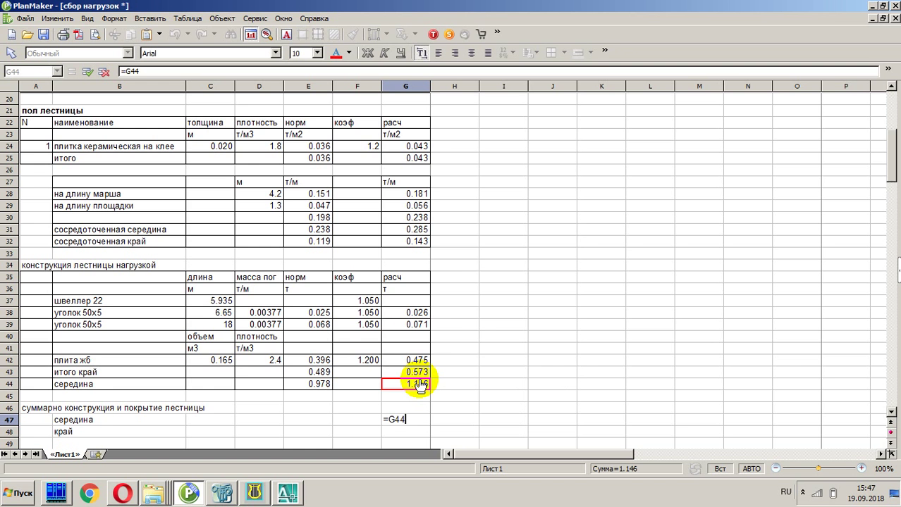
pyautogui.write('+')
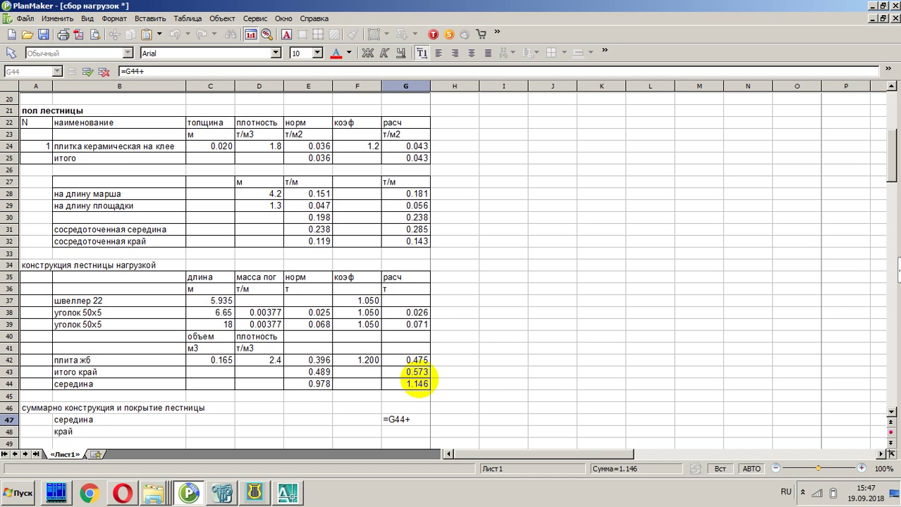
pyautogui.click(423, 229)
pyautogui.press('Return')
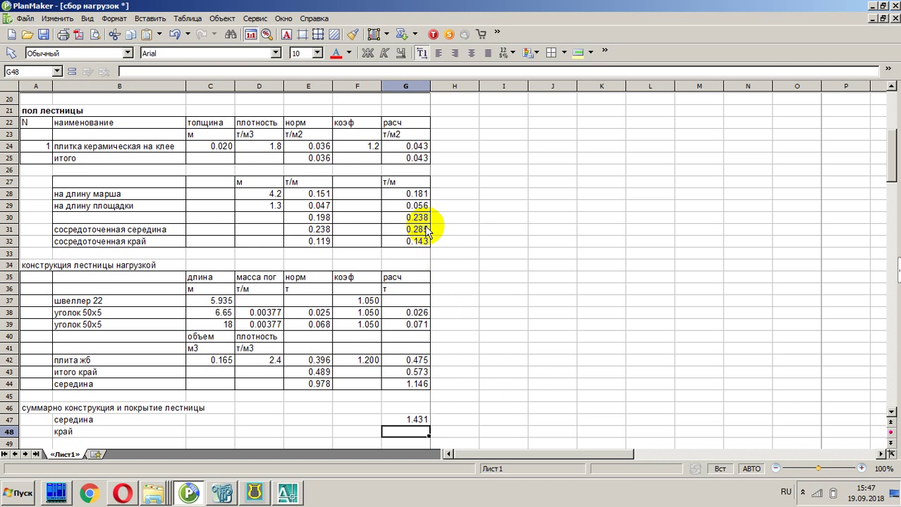
# Step: Fill the G47 formula across to E47 for the normative load and clear the copy in F47
pyautogui.click(416, 420)
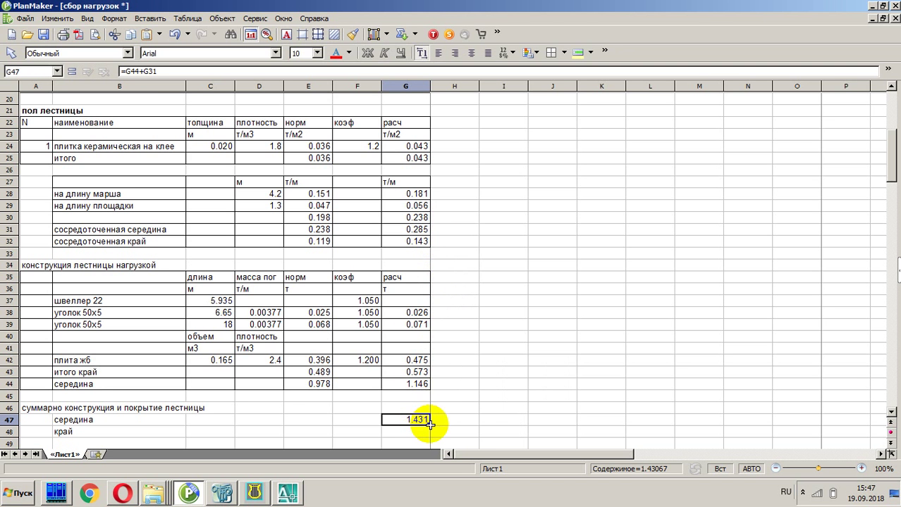
pyautogui.moveTo(368, 425); pyautogui.dragTo(302, 430)
pyautogui.click(362, 423)
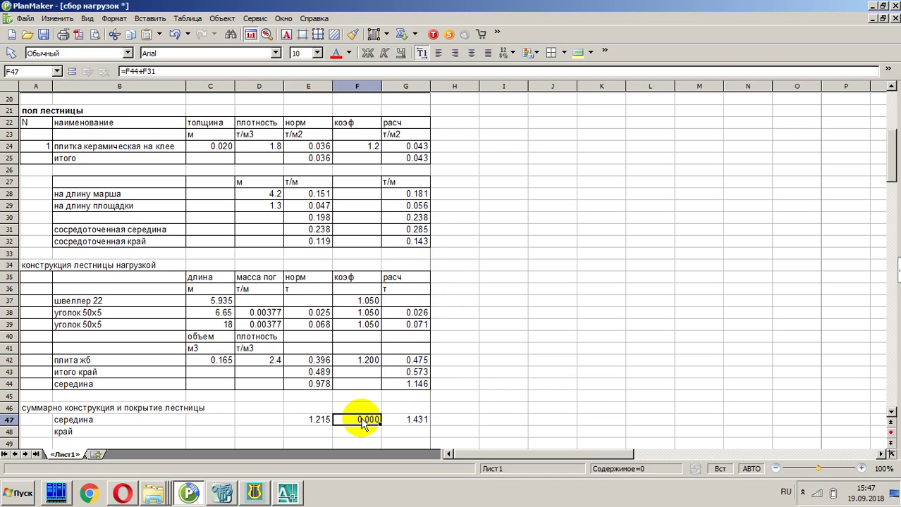
pyautogui.press('Delete')
# Step: Calculate the combined design load for the edge in G48 with the formula =G43+G32
pyautogui.click(310, 431)
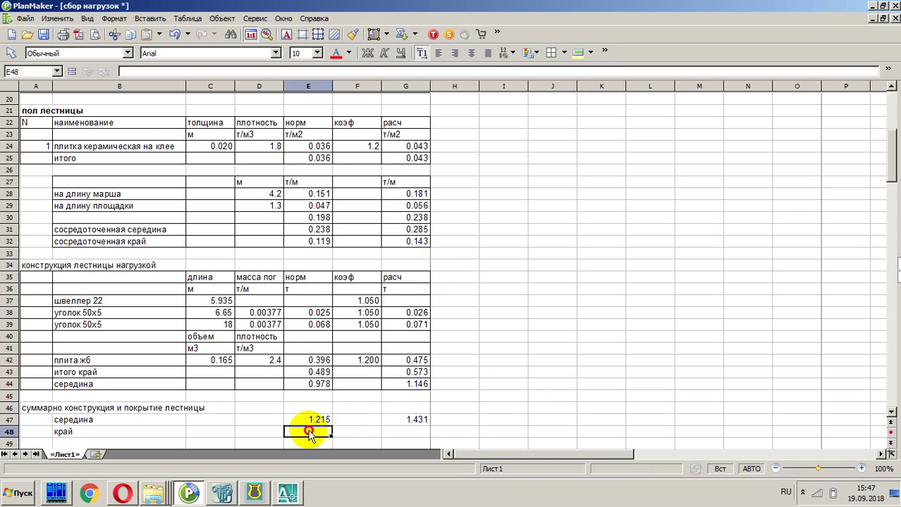
pyautogui.click(411, 433)
pyautogui.write('=')
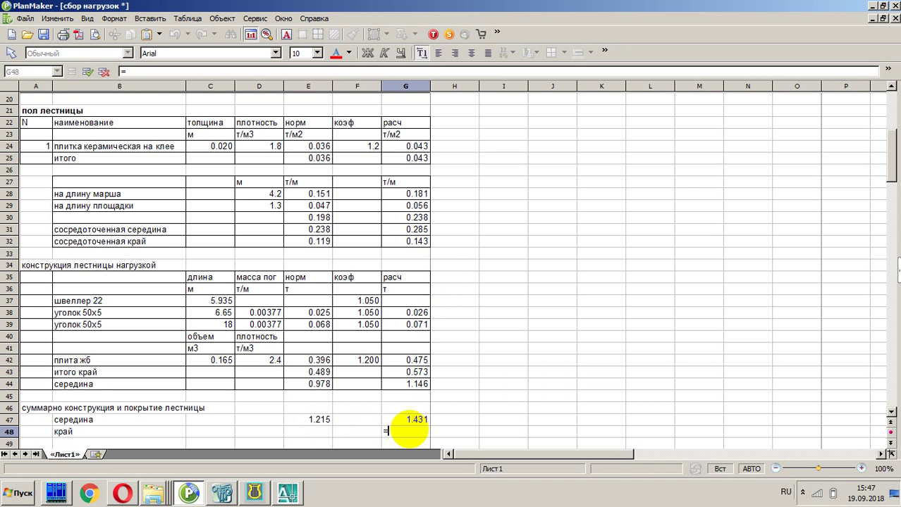
pyautogui.click(416, 373)
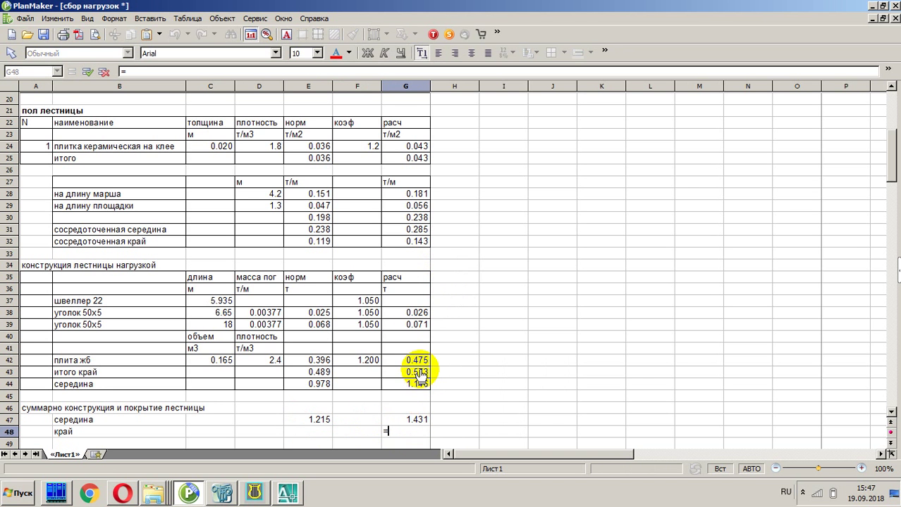
pyautogui.write('+')
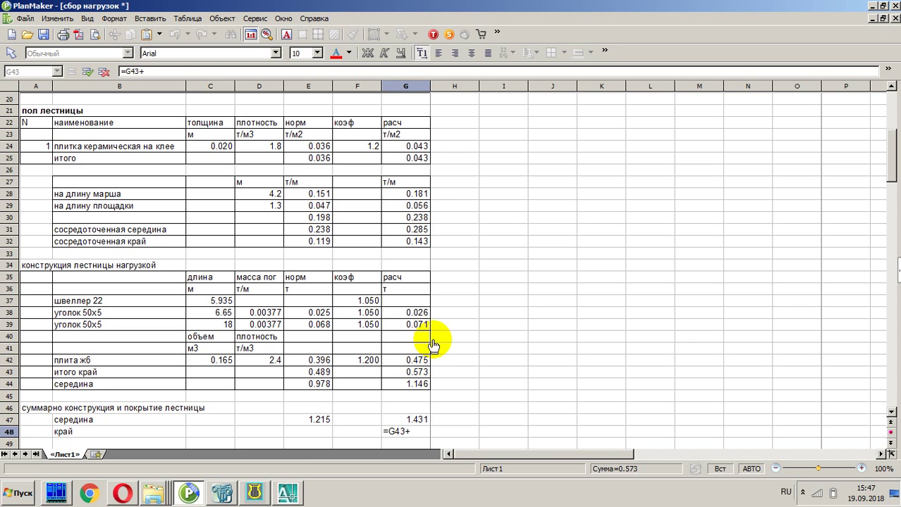
pyautogui.click(422, 240)
pyautogui.press('Return')
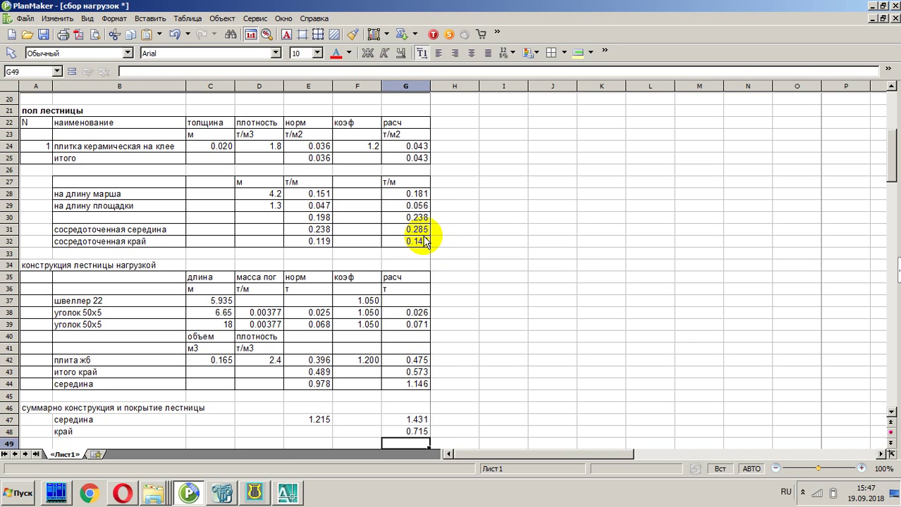
# Step: Fill the combined edge load formula from G48 across to E48 and clear the copy in F48
pyautogui.click(415, 432)
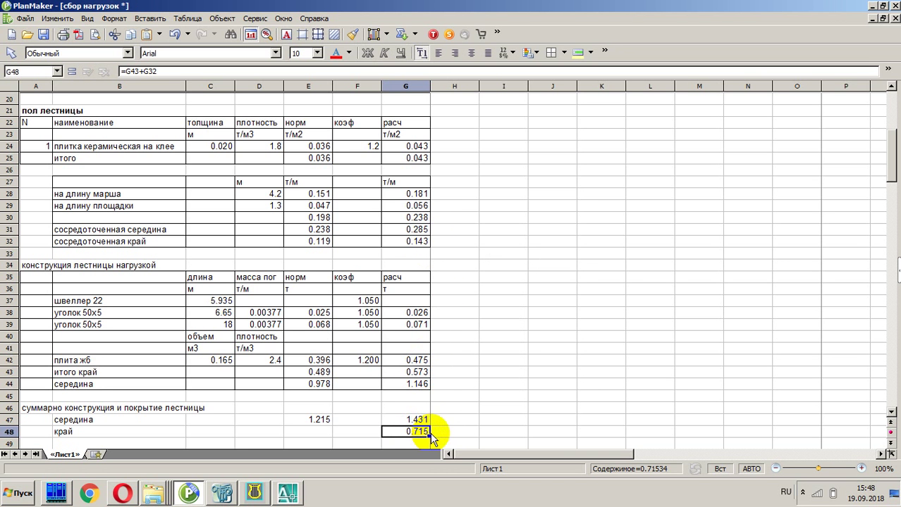
pyautogui.moveTo(430, 434); pyautogui.dragTo(306, 431)
pyautogui.click(363, 433)
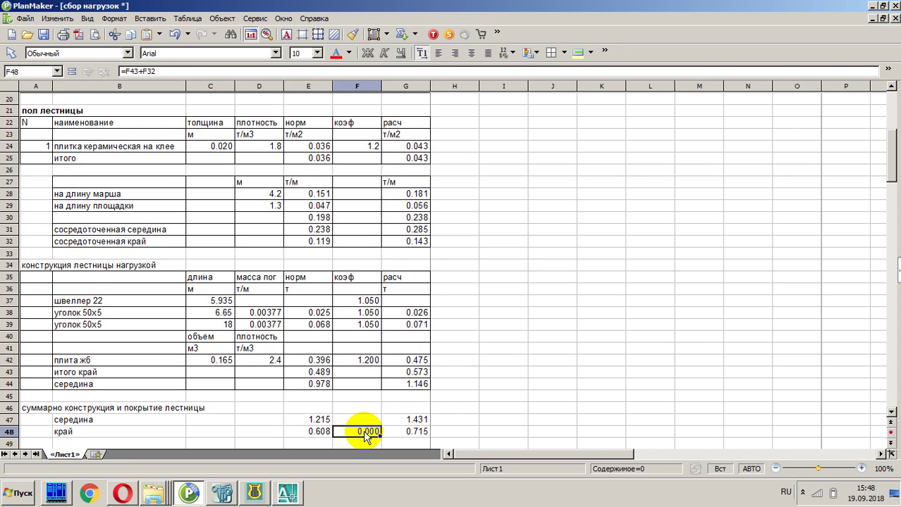
pyautogui.press('Delete')
# Step: Apply cell borders to the combined load rows B47:G48 and save the spreadsheet
pyautogui.scroll(-2, 363, 430)
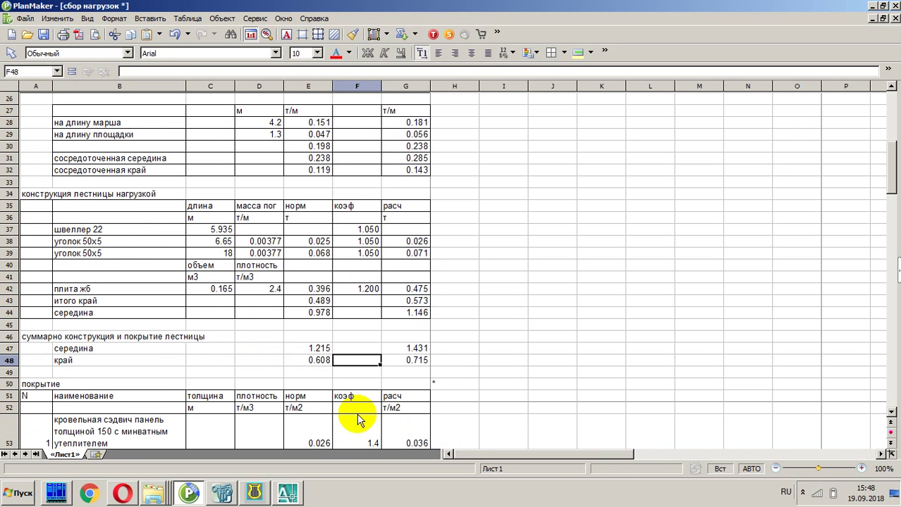
pyautogui.click(69, 347)
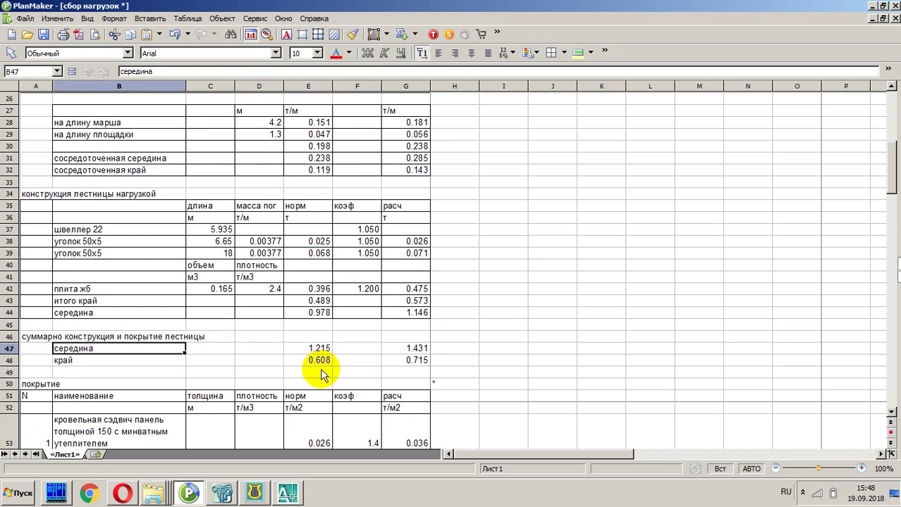
pyautogui.keyDown('shift'); pyautogui.click(427, 360); pyautogui.keyUp('shift')
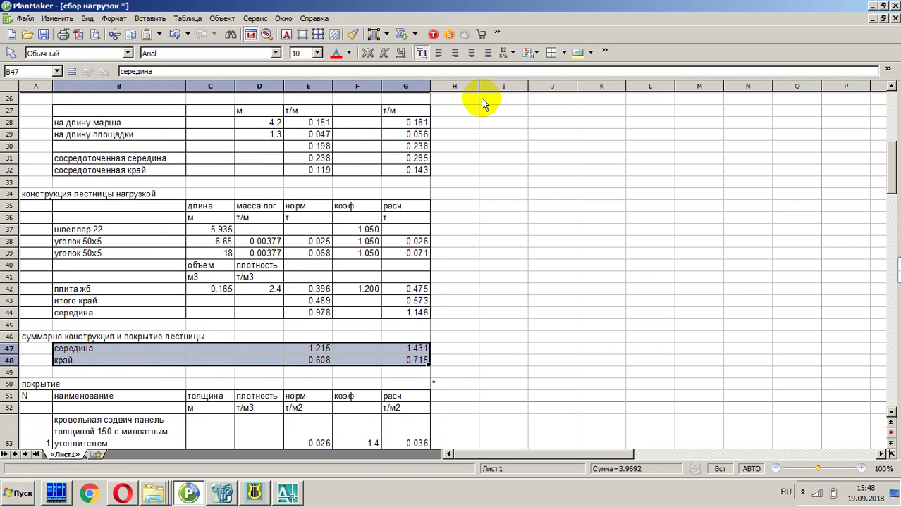
pyautogui.click(530, 158)
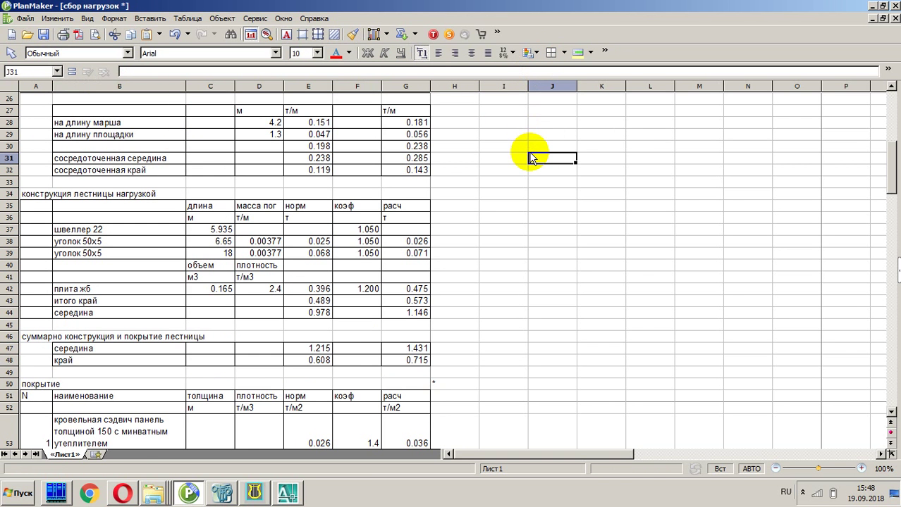
pyautogui.hotkey('ctrl', 's')
# Step: Switch to ЛИРА and open the recent model lira_seismic_лестница4
pyautogui.click(255, 492)
pyautogui.click(12, 18)
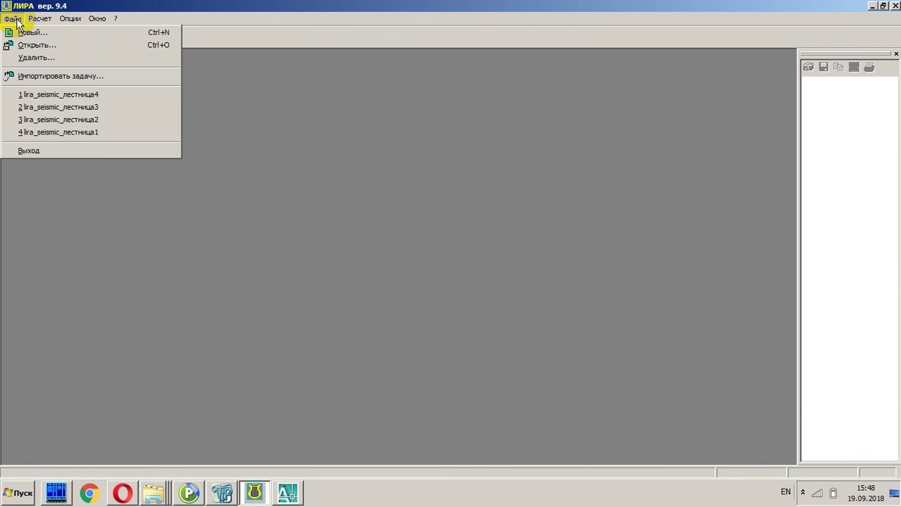
pyautogui.click(39, 93)
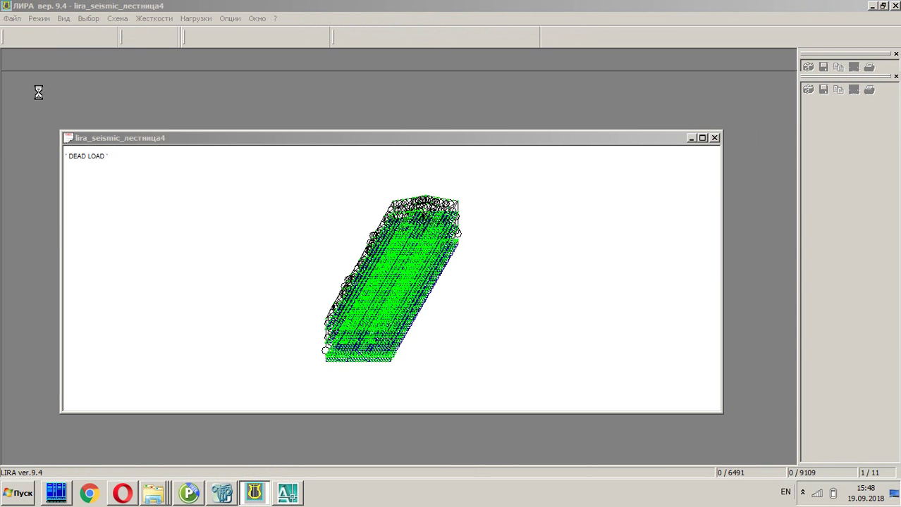
# Step: Save a copy of the model under the name lira_seismic_лестница5
pyautogui.click(12, 20)
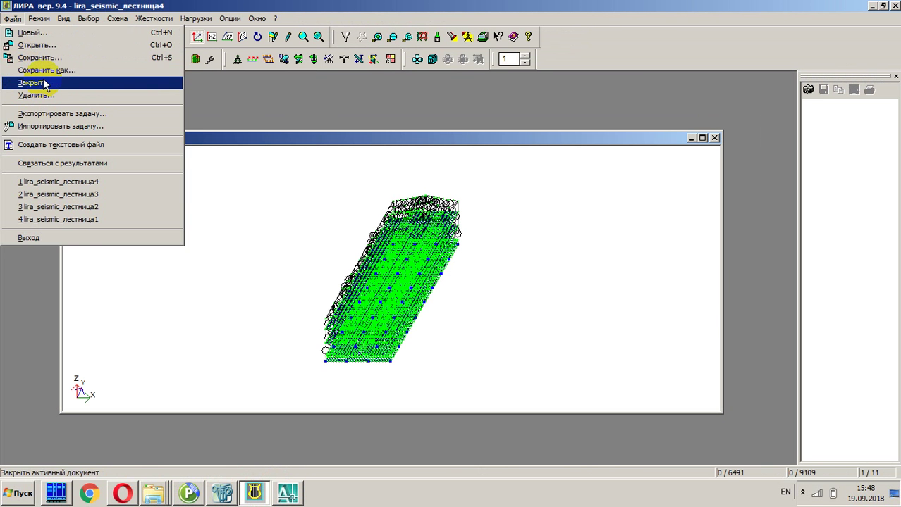
pyautogui.click(42, 66)
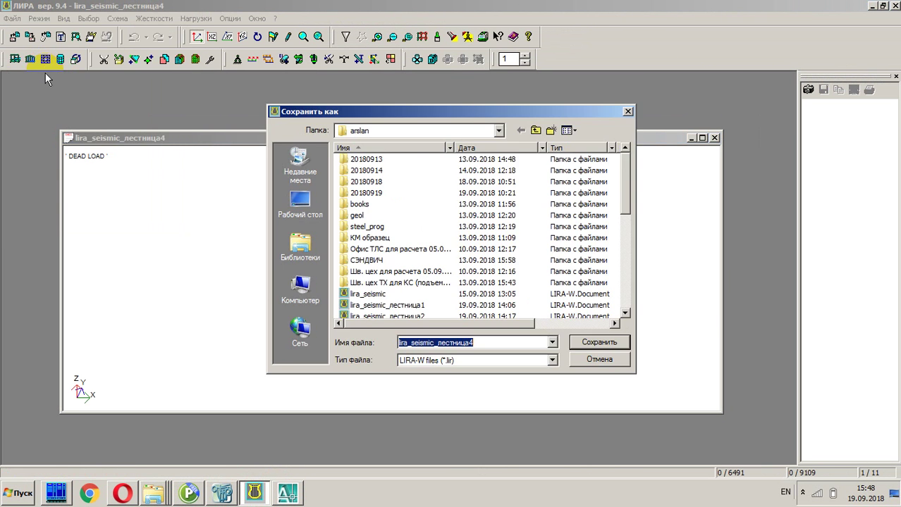
pyautogui.click(478, 342)
pyautogui.press('BackSpace')
pyautogui.write('5')
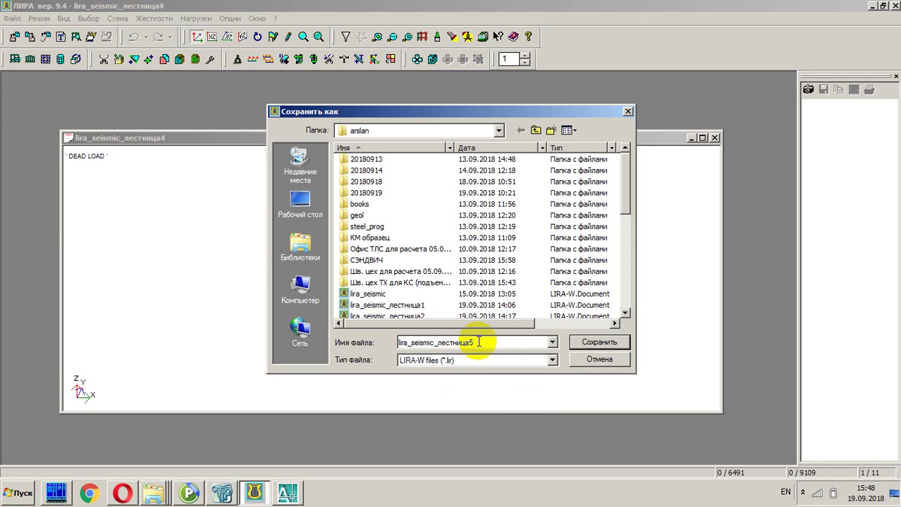
pyautogui.click(592, 343)
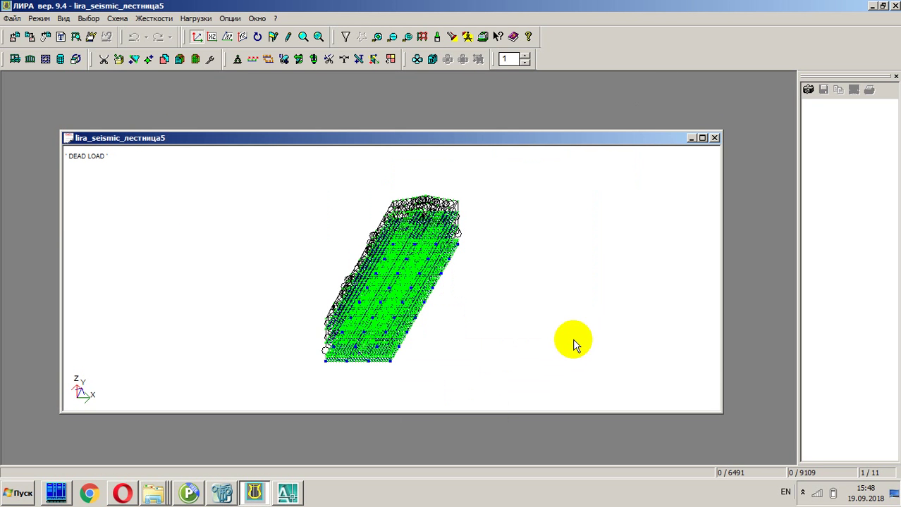
# Step: Maximize the model, switch to load case 2, and filter-select the elements with stiffness 34, Коробка из швеллеров 22 (балкаЛестницы)
pyautogui.doubleClick(565, 140)
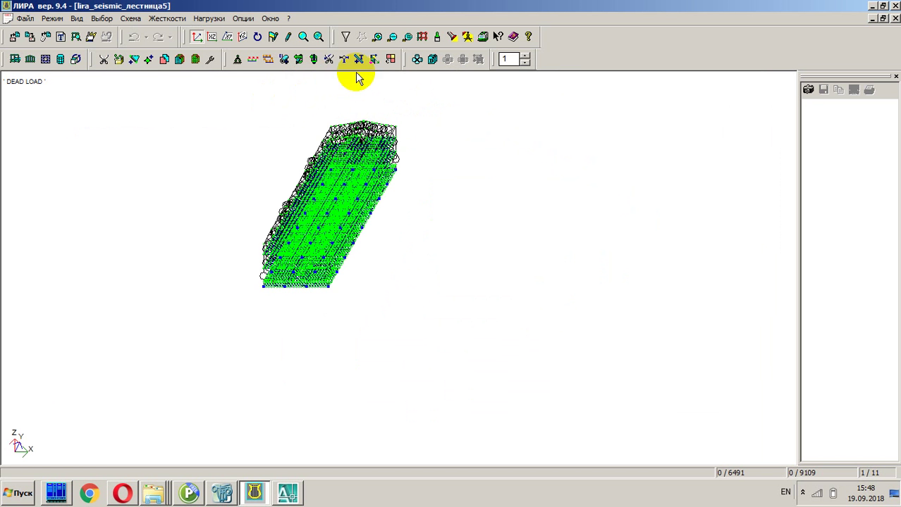
pyautogui.click(525, 55)
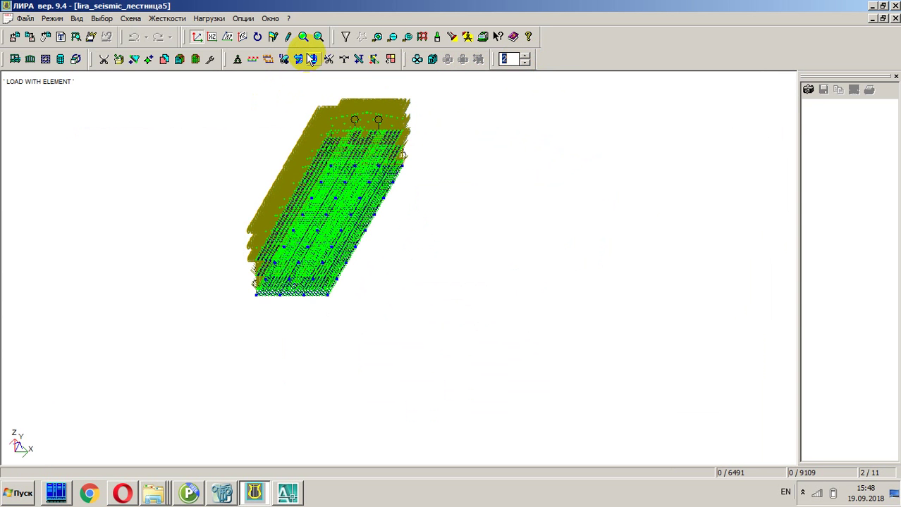
pyautogui.click(346, 36)
pyautogui.click(46, 95)
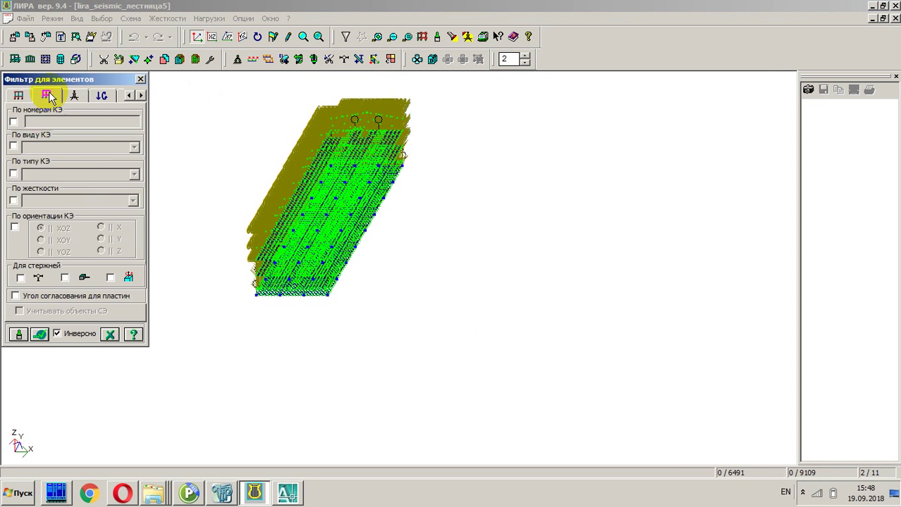
pyautogui.click(14, 200)
pyautogui.click(132, 200)
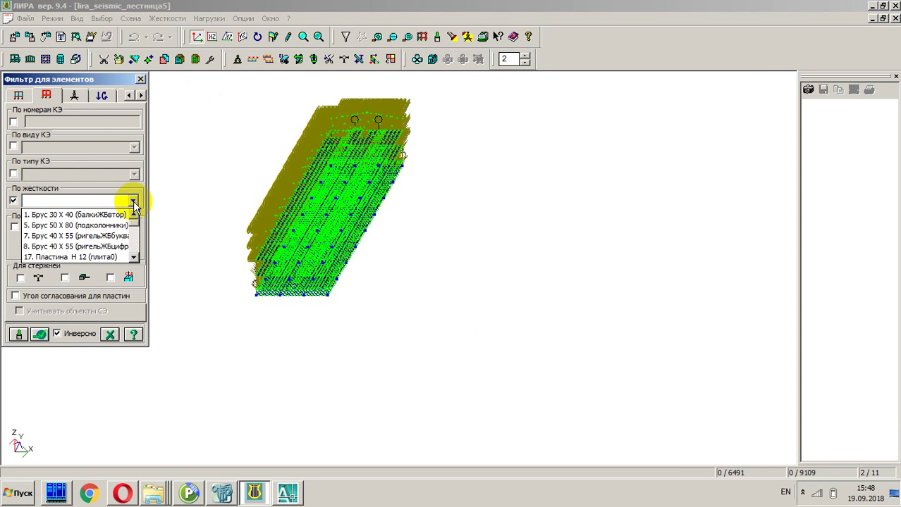
pyautogui.moveTo(134, 221); pyautogui.dragTo(135, 255)
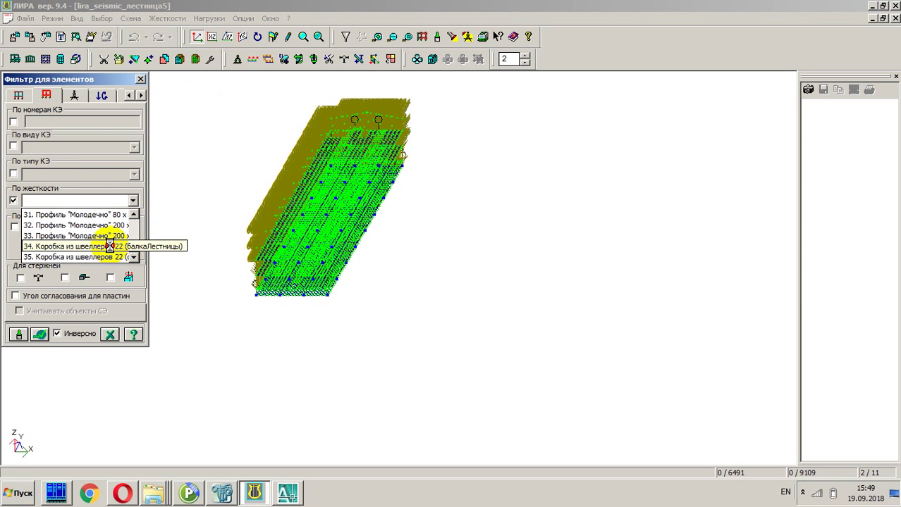
pyautogui.click(112, 247)
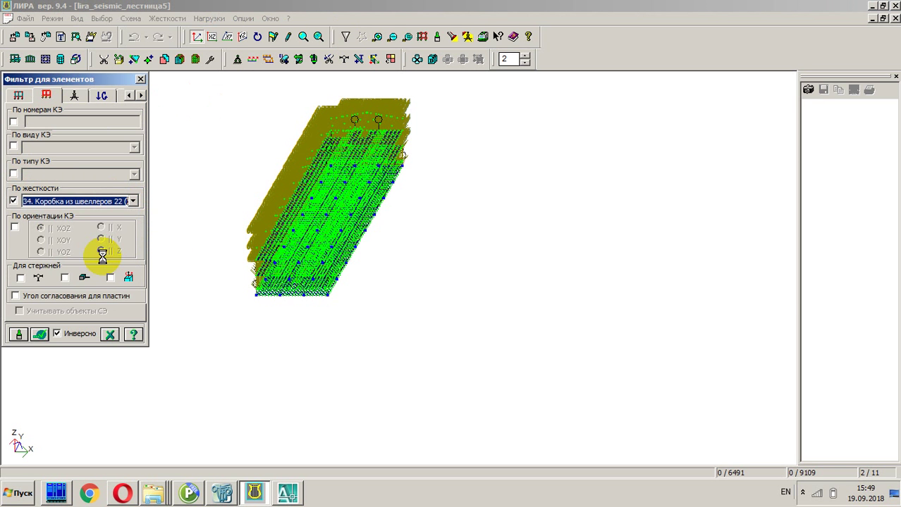
pyautogui.click(41, 336)
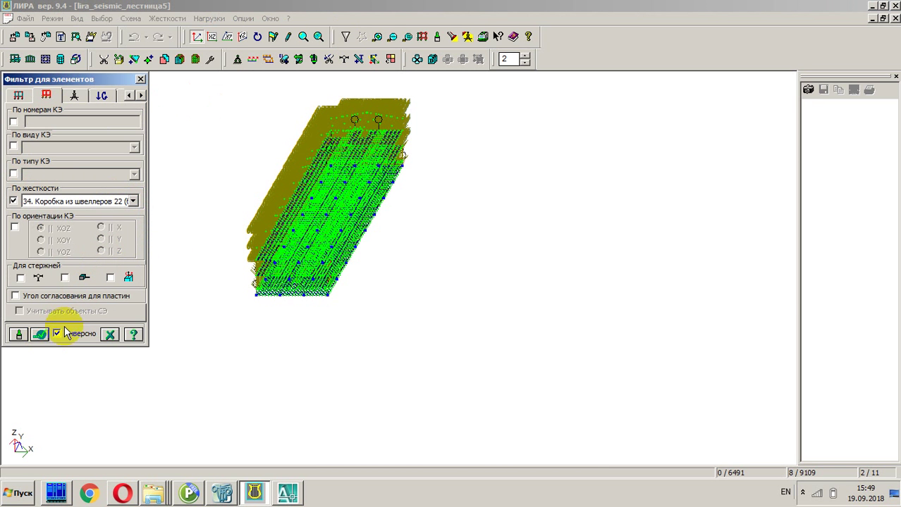
# Step: Show only the selected stair beams as a fragment and enlarge the lower pair
pyautogui.rightClick(186, 247)
pyautogui.click(191, 242)
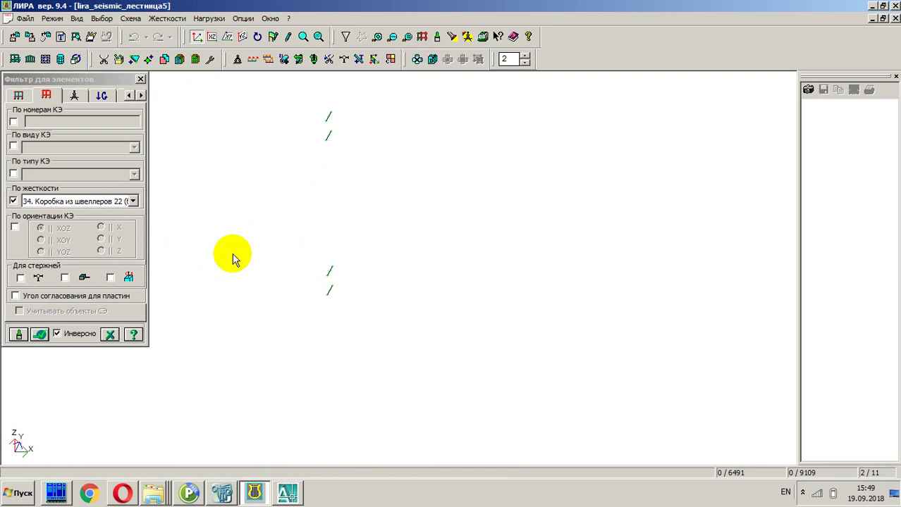
pyautogui.click(303, 36)
pyautogui.moveTo(354, 314); pyautogui.dragTo(303, 250)
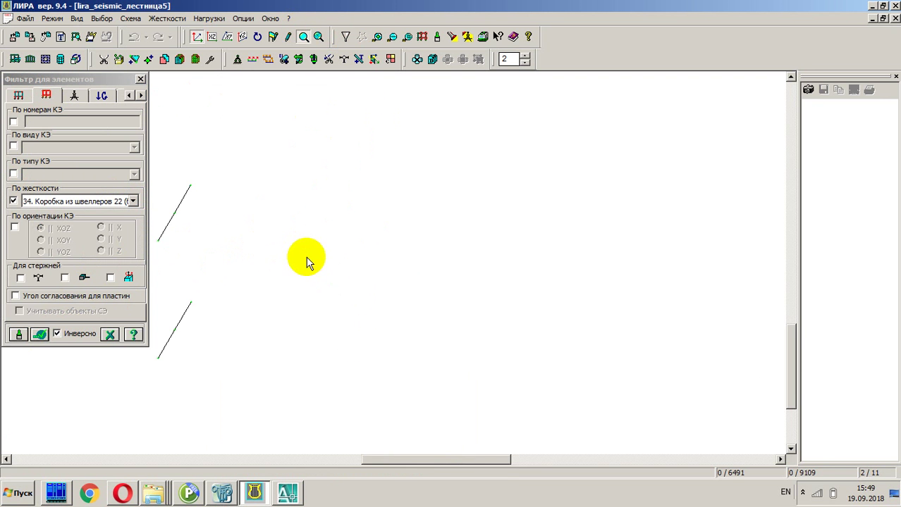
pyautogui.moveTo(408, 460); pyautogui.dragTo(399, 460)
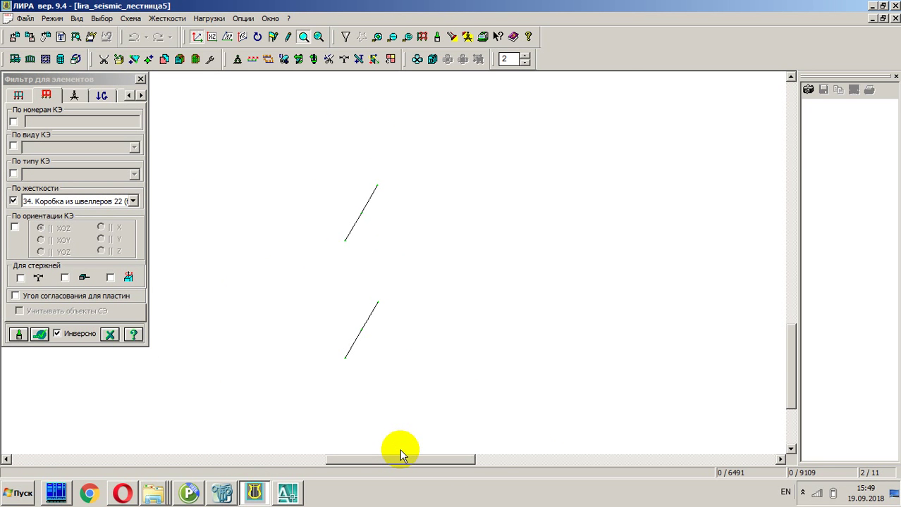
pyautogui.click(210, 20)
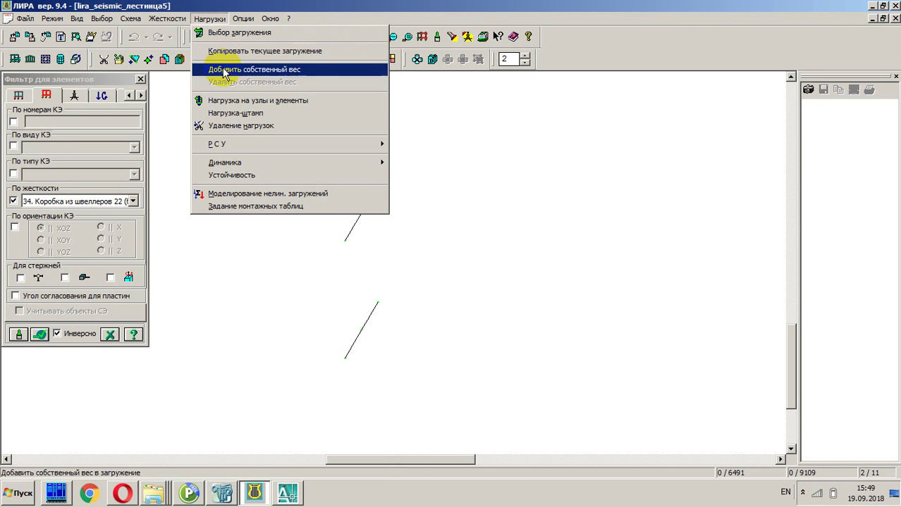
pyautogui.click(228, 100)
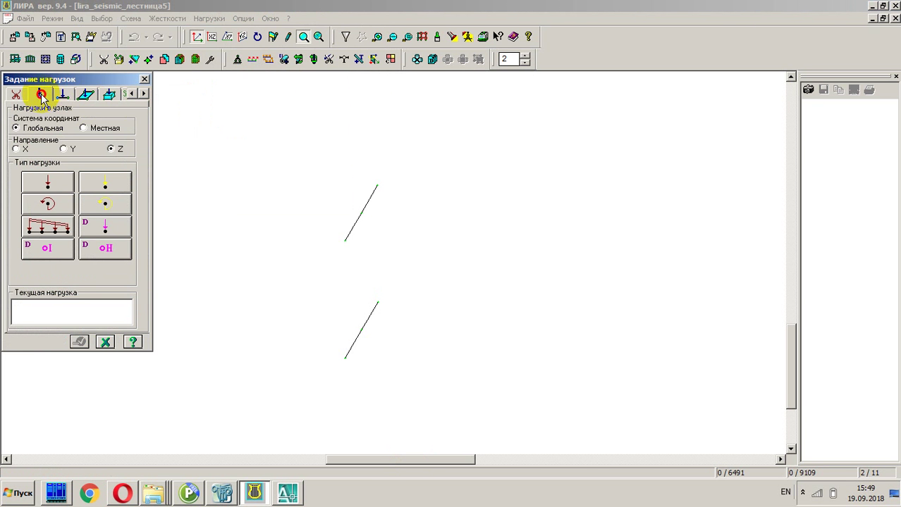
pyautogui.moveTo(83, 79); pyautogui.dragTo(124, 104)
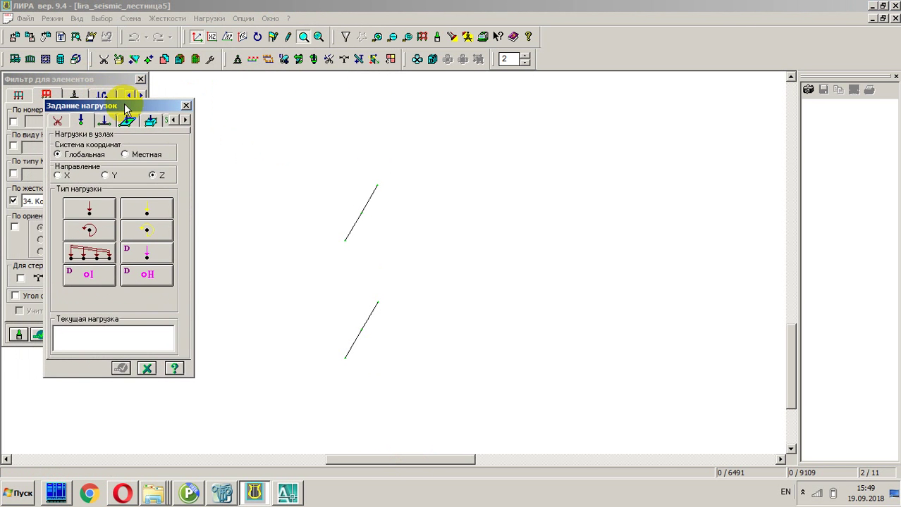
pyautogui.click(161, 210)
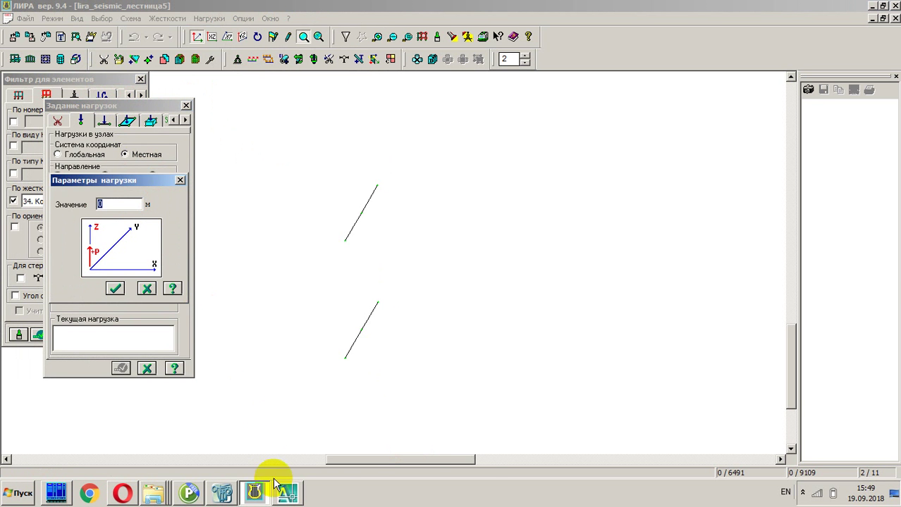
pyautogui.click(194, 494)
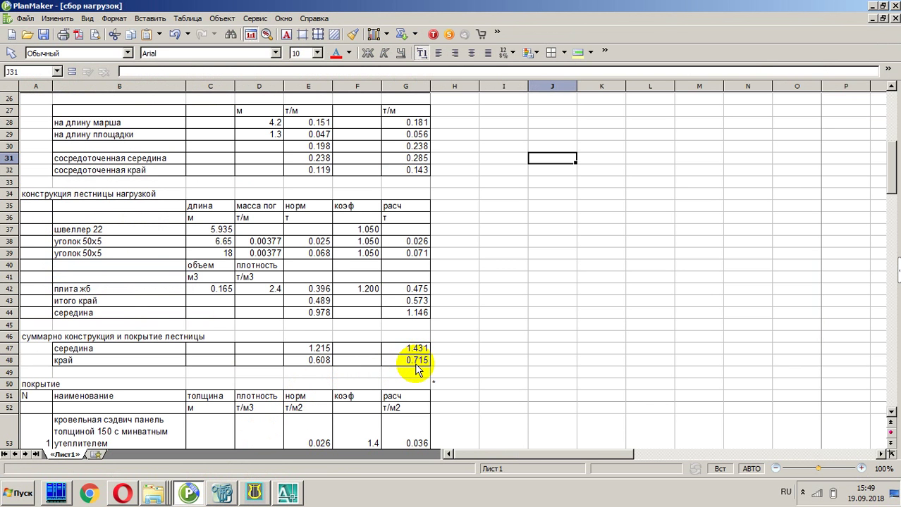
pyautogui.click(255, 493)
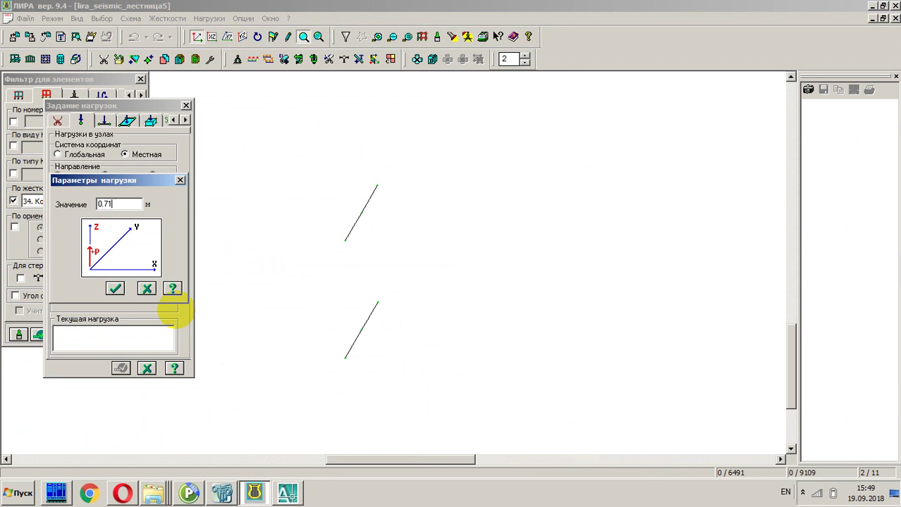
pyautogui.click(115, 289)
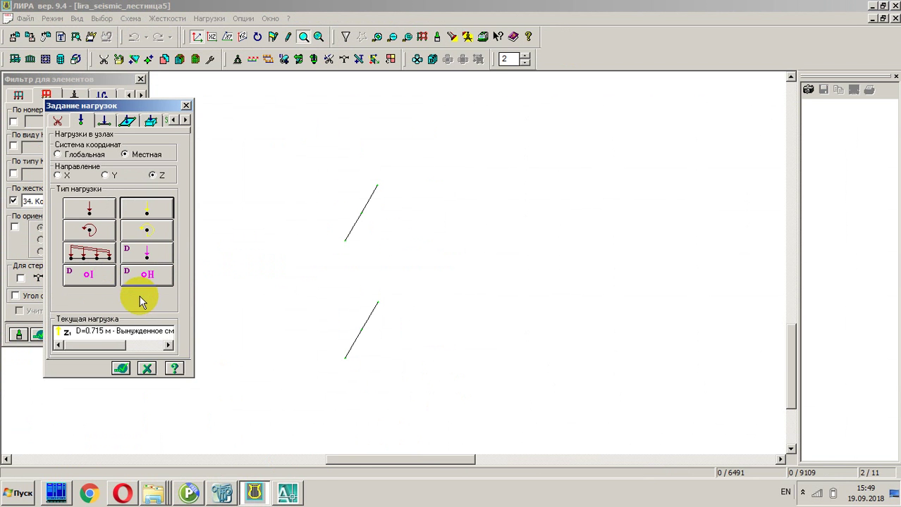
pyautogui.click(129, 342)
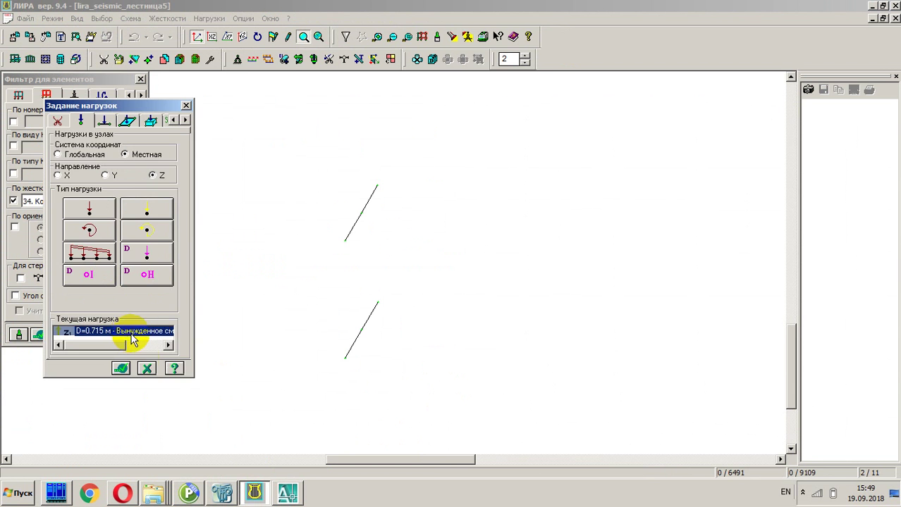
pyautogui.click(146, 369)
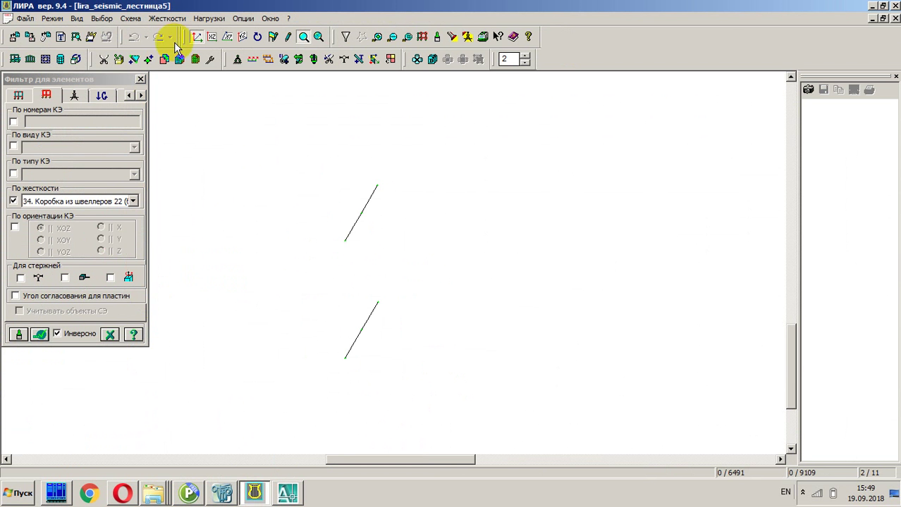
# Step: Define a concentrated nodal force of 0.715 t along the global Z axis as the current load
pyautogui.click(205, 19)
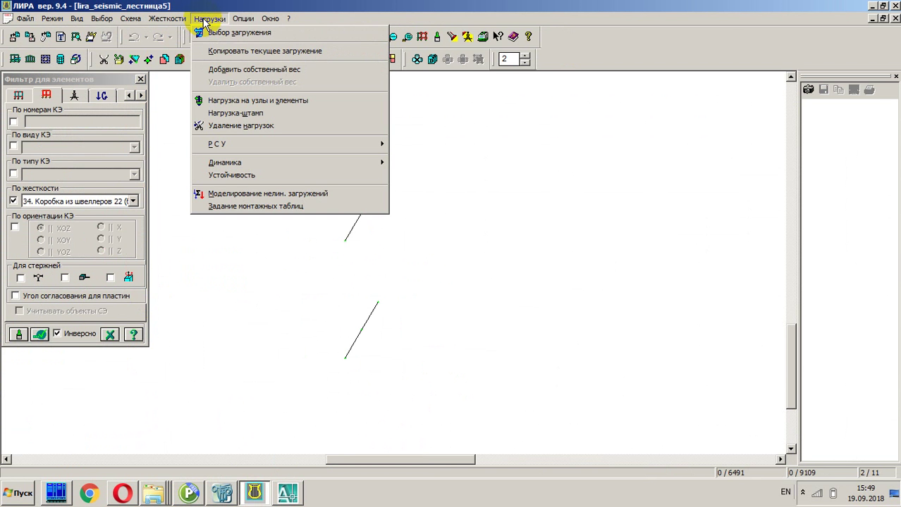
pyautogui.click(227, 100)
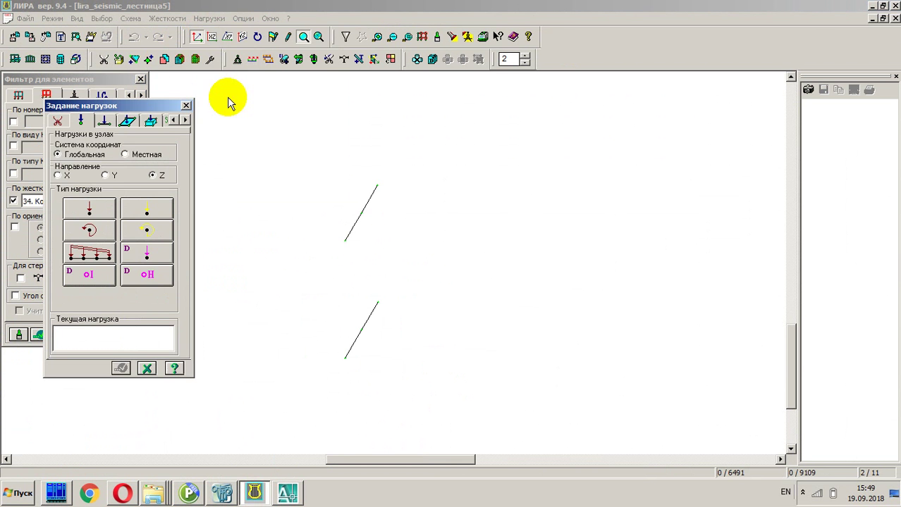
pyautogui.click(89, 209)
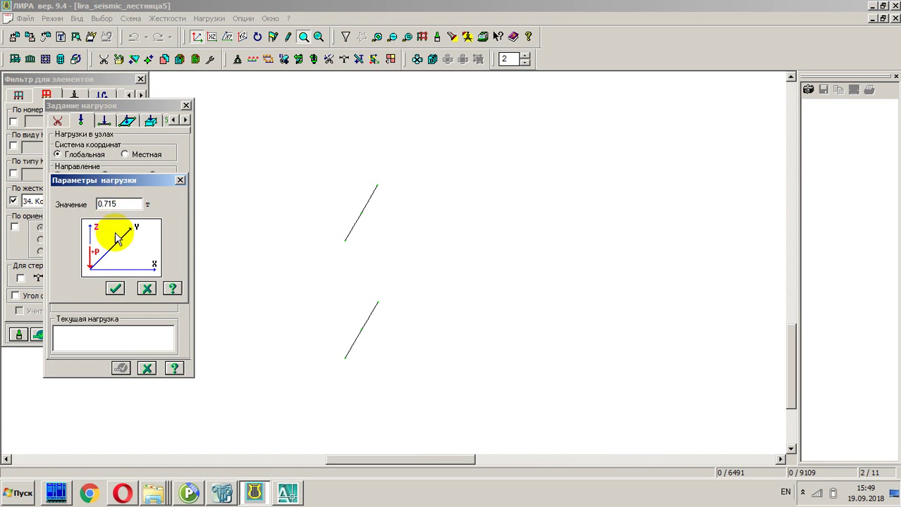
pyautogui.click(116, 289)
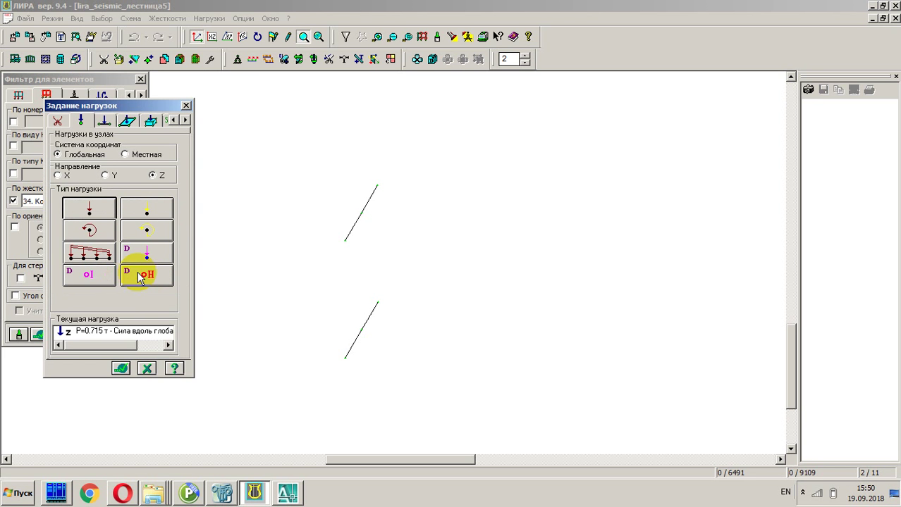
# Step: Apply the 0.715 t vertical force to the end nodes of the two lower stair beams
pyautogui.click(379, 39)
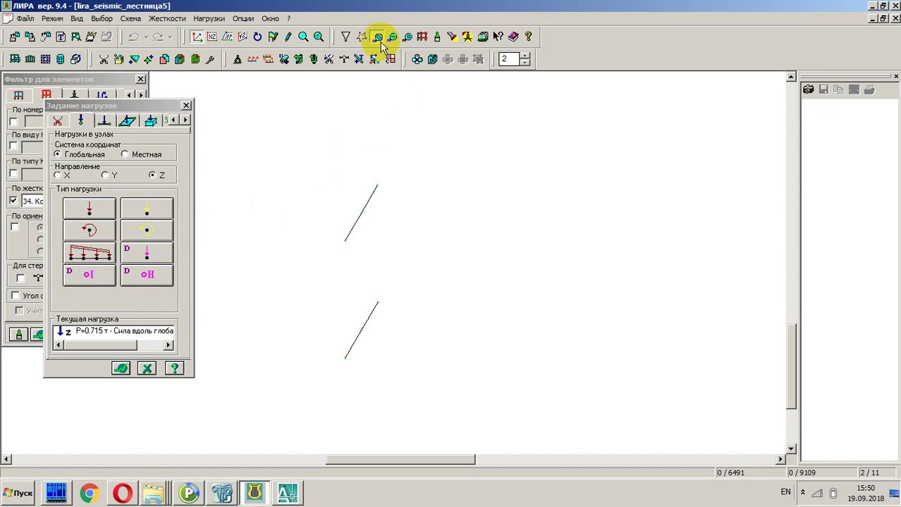
pyautogui.click(344, 240)
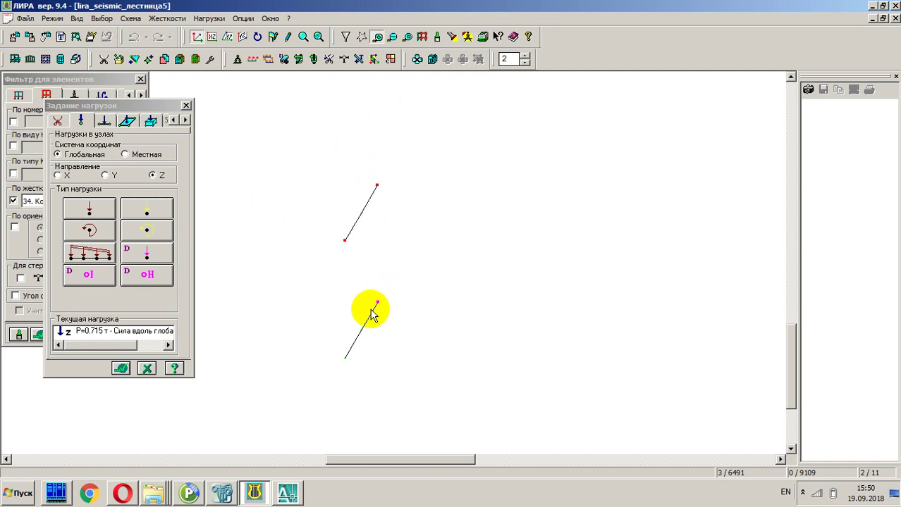
pyautogui.click(345, 358)
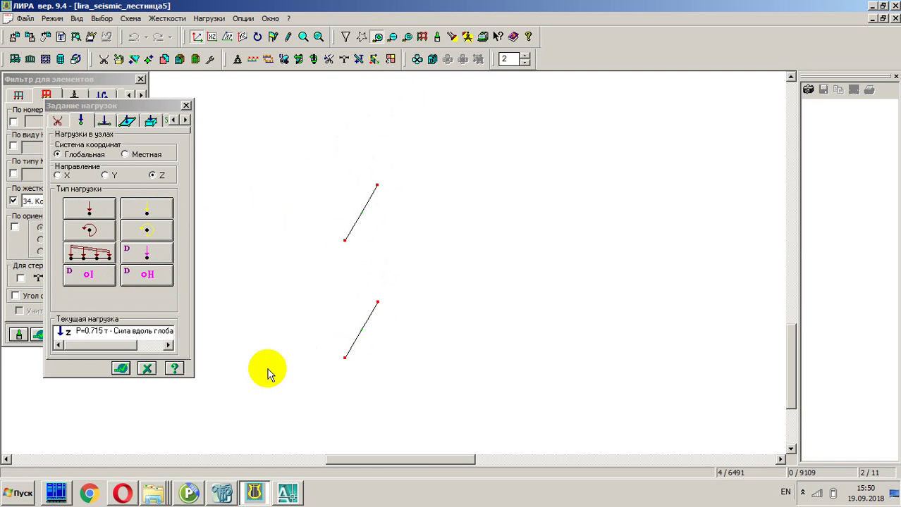
pyautogui.click(121, 370)
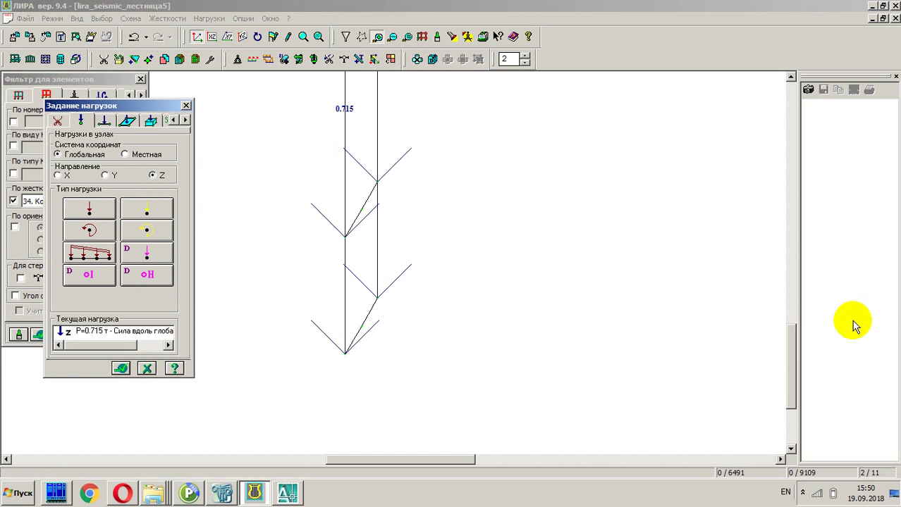
# Step: Apply the 0.715 t vertical force to the end nodes of the two upper stair beams
pyautogui.moveTo(794, 358); pyautogui.dragTo(812, 156)
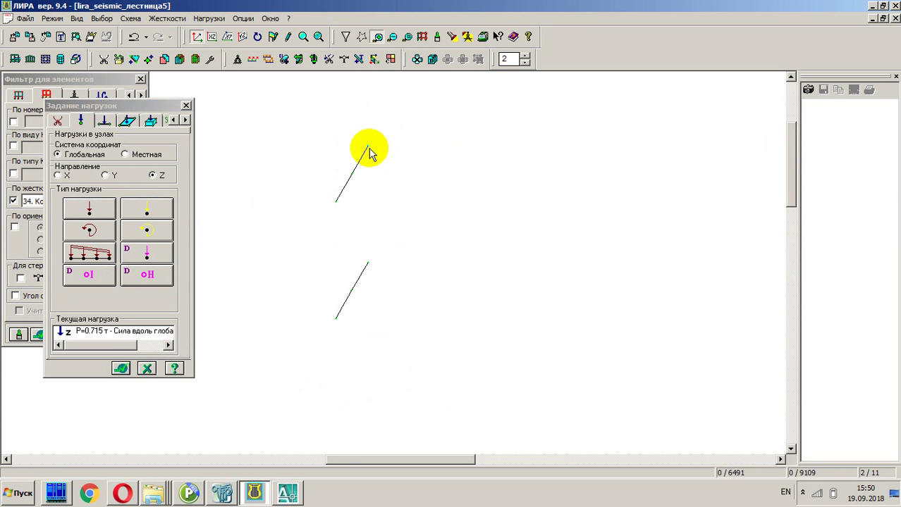
pyautogui.click(335, 202)
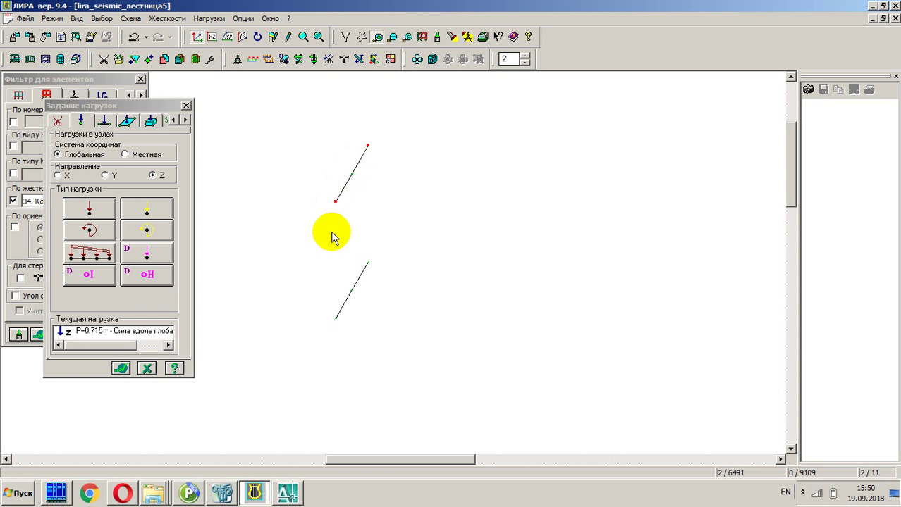
pyautogui.click(335, 318)
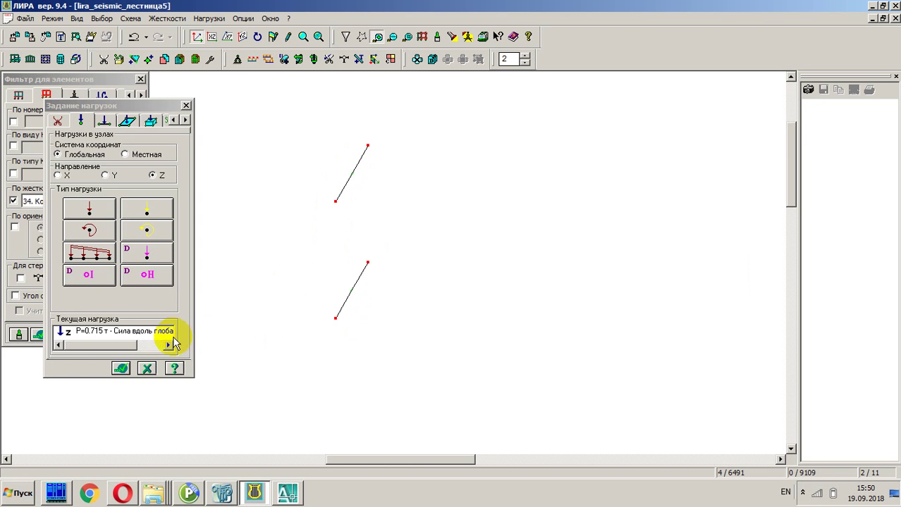
pyautogui.click(121, 369)
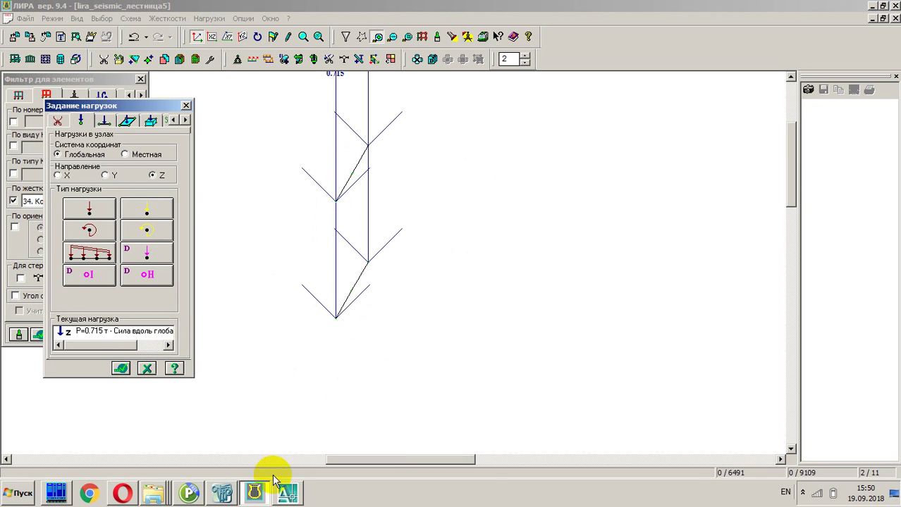
# Step: Look up the combined middle load in the PlanMaker spreadsheet and define a 1.431 t nodal force along global Z in ЛИРА
pyautogui.click(190, 494)
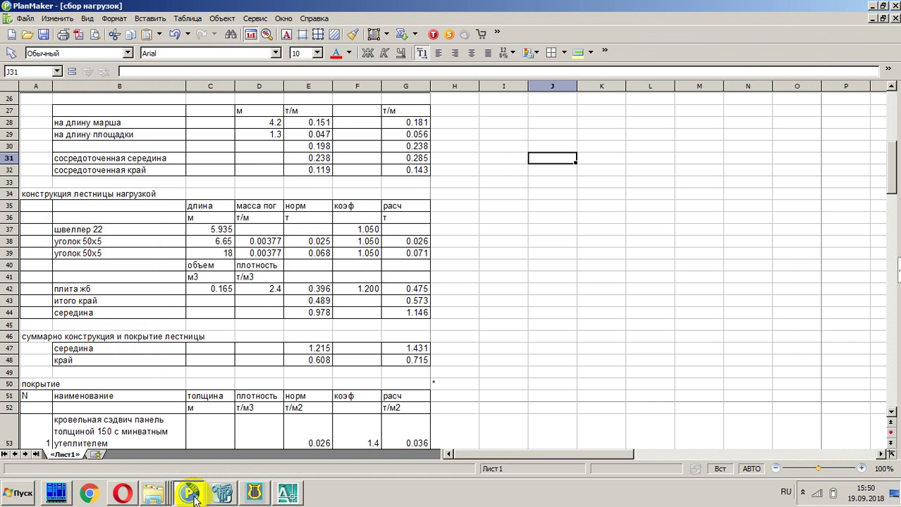
pyautogui.click(256, 491)
pyautogui.click(104, 209)
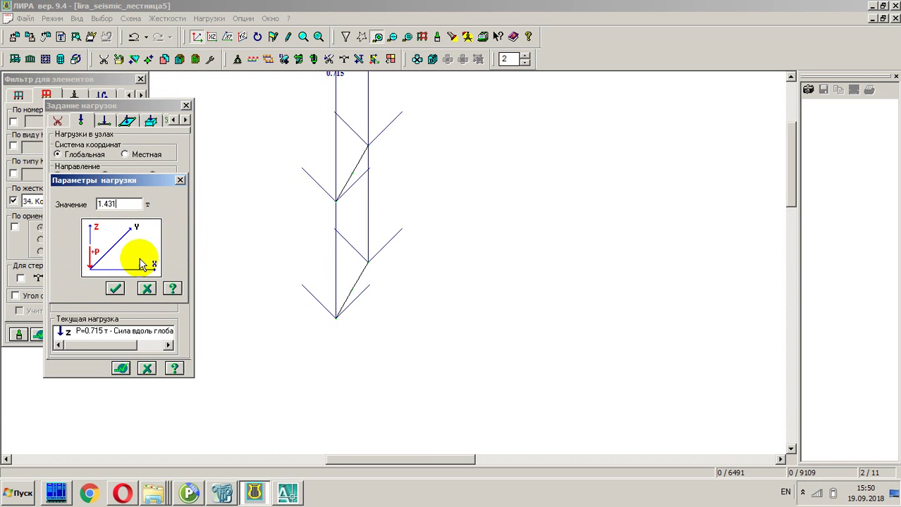
pyautogui.click(115, 289)
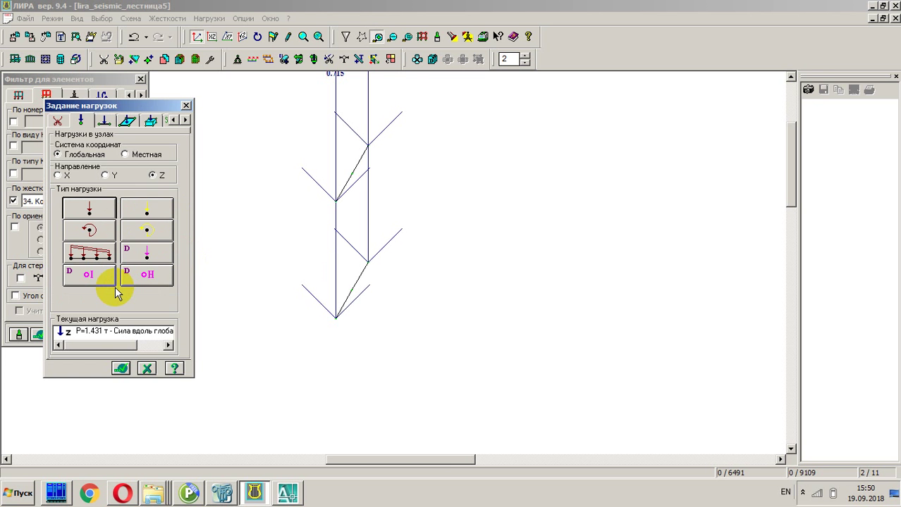
pyautogui.click(189, 496)
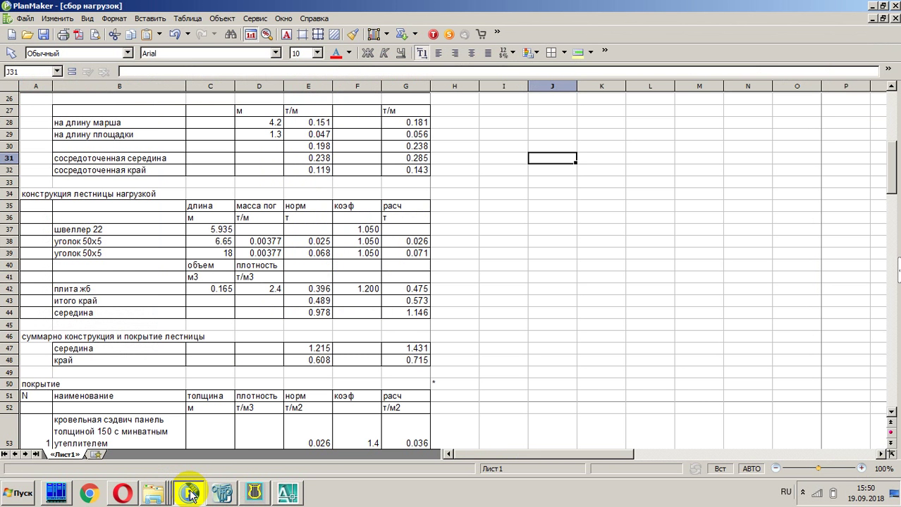
pyautogui.click(254, 493)
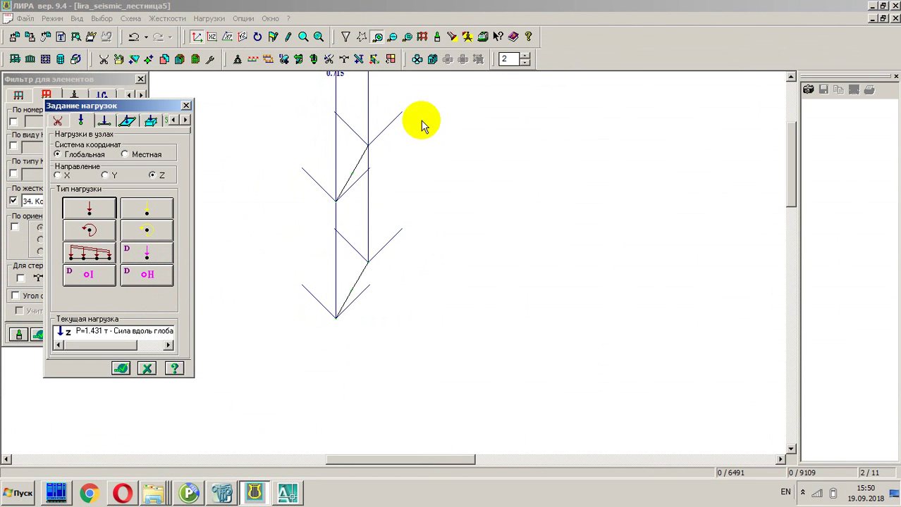
# Step: Apply the 1.431 t vertical force to the middle nodes of the upper and lower pairs of stair beams
pyautogui.click(353, 295)
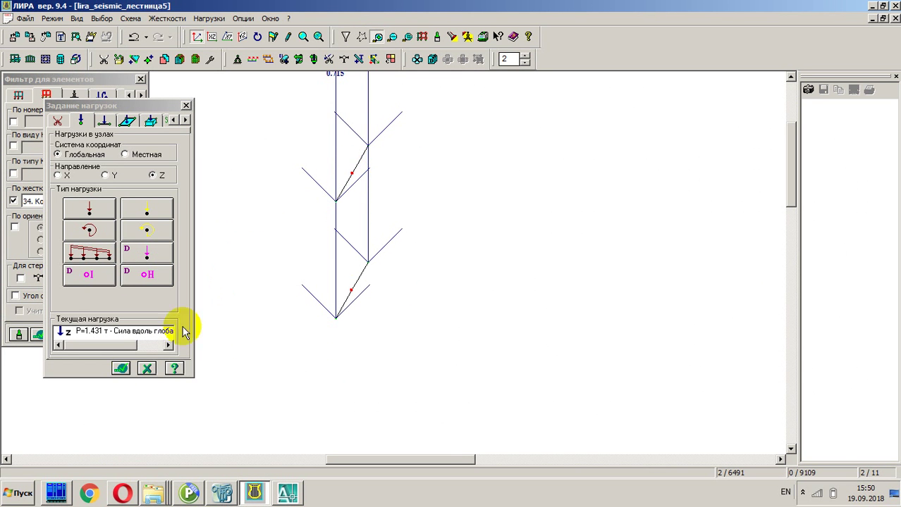
pyautogui.click(120, 368)
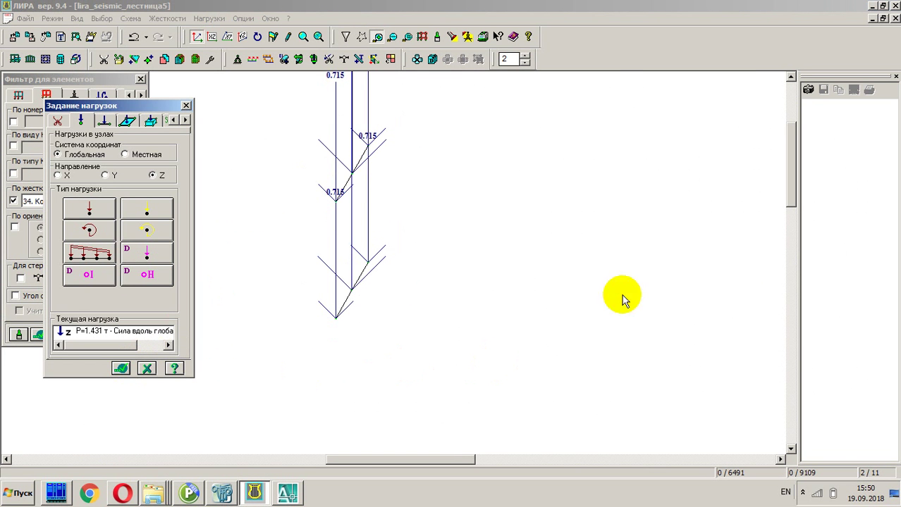
pyautogui.moveTo(798, 156); pyautogui.dragTo(790, 363)
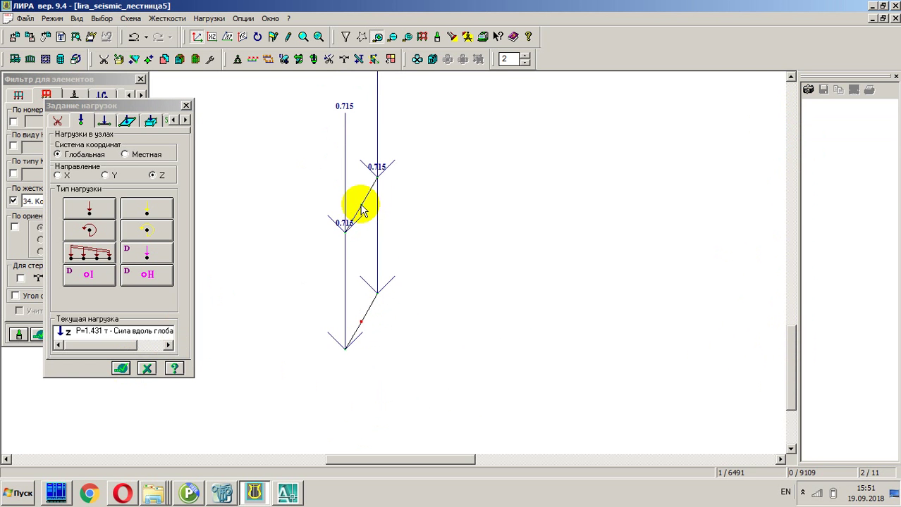
pyautogui.click(120, 369)
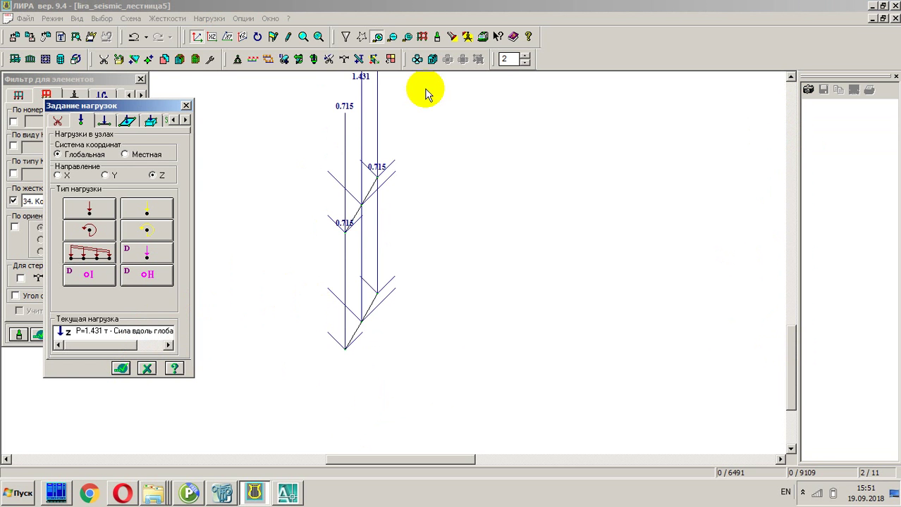
# Step: Save the model with the stair beam loads and close it
pyautogui.click(317, 36)
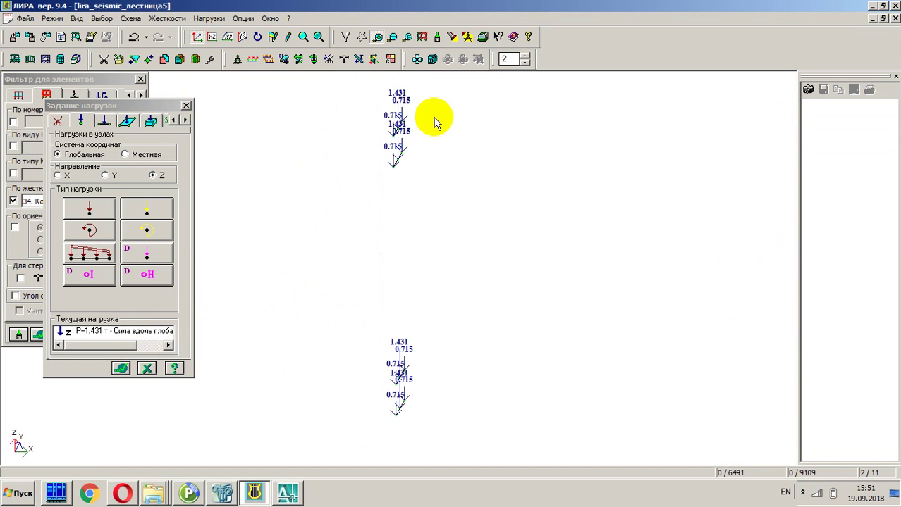
pyautogui.click(30, 22)
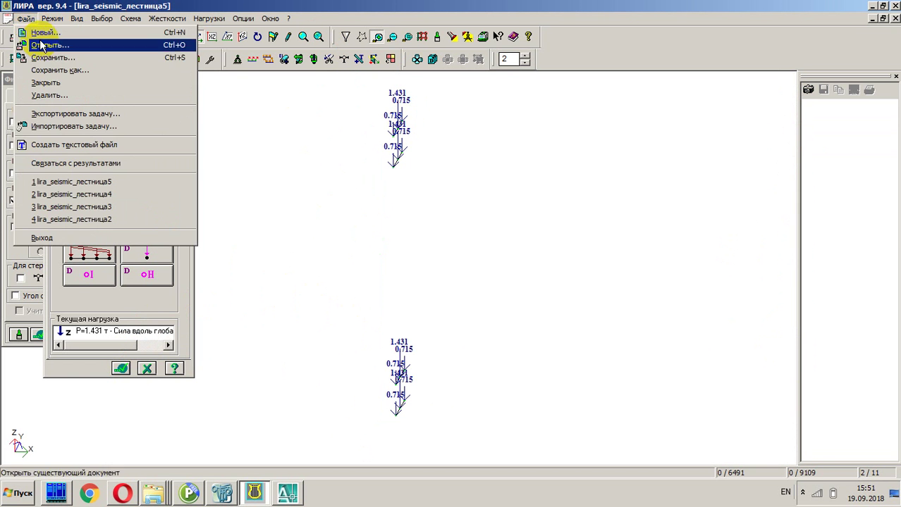
pyautogui.click(46, 58)
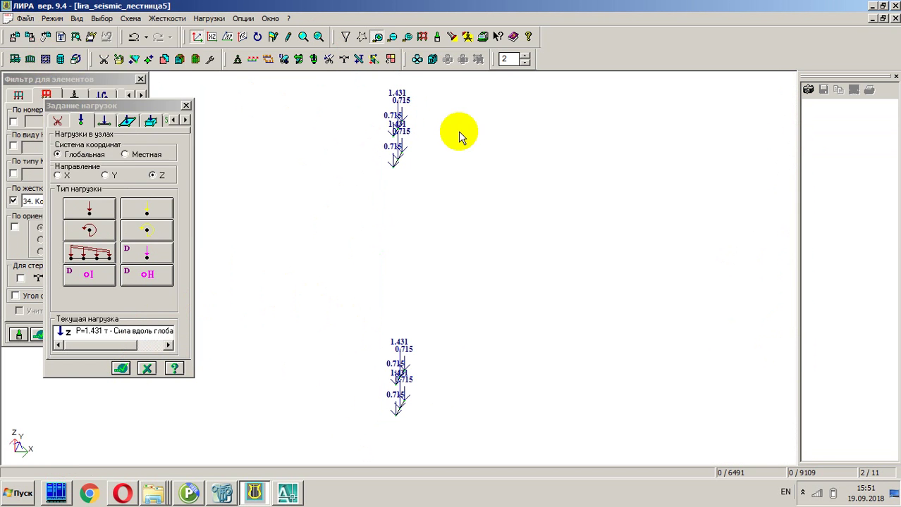
pyautogui.click(895, 19)
# Step: Switch to ЛИРА-САПР 2017 and open lira_seismic_лестница5 from the project folder on drive D
pyautogui.click(222, 494)
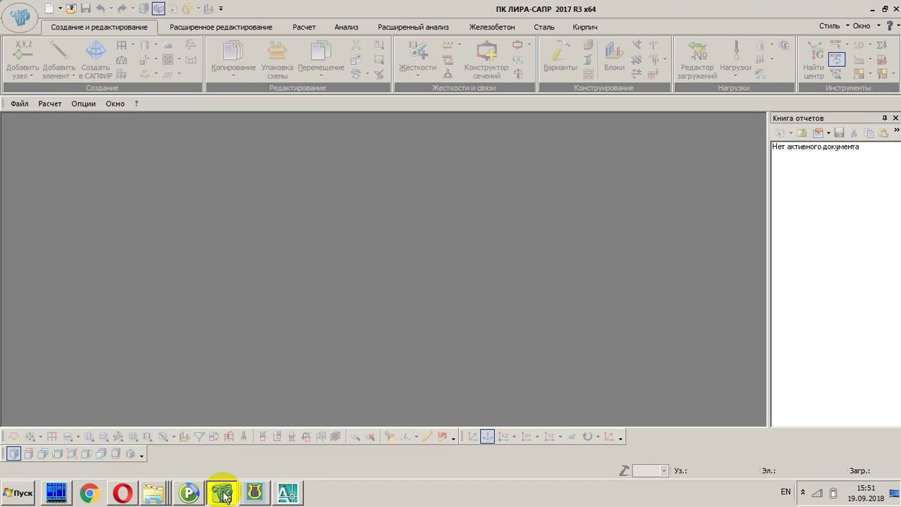
pyautogui.click(27, 104)
pyautogui.click(36, 126)
pyautogui.click(175, 27)
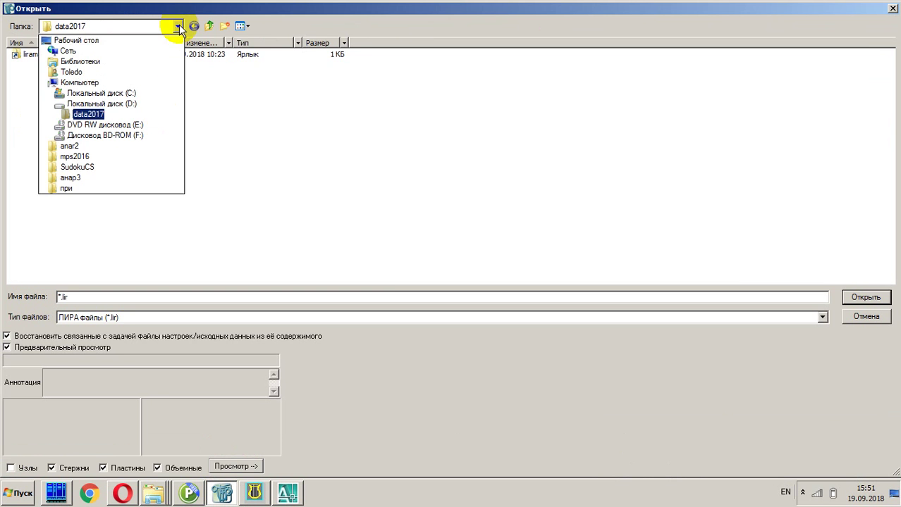
pyautogui.click(156, 103)
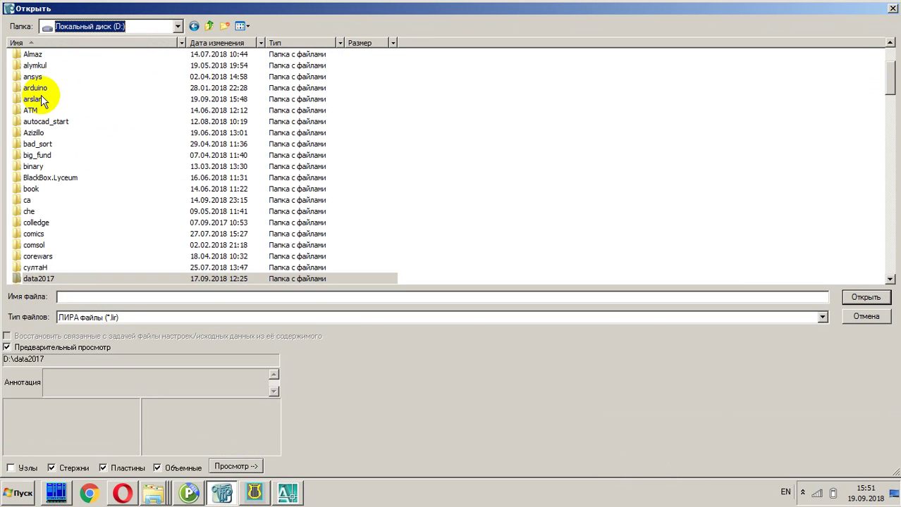
pyautogui.doubleClick(43, 99)
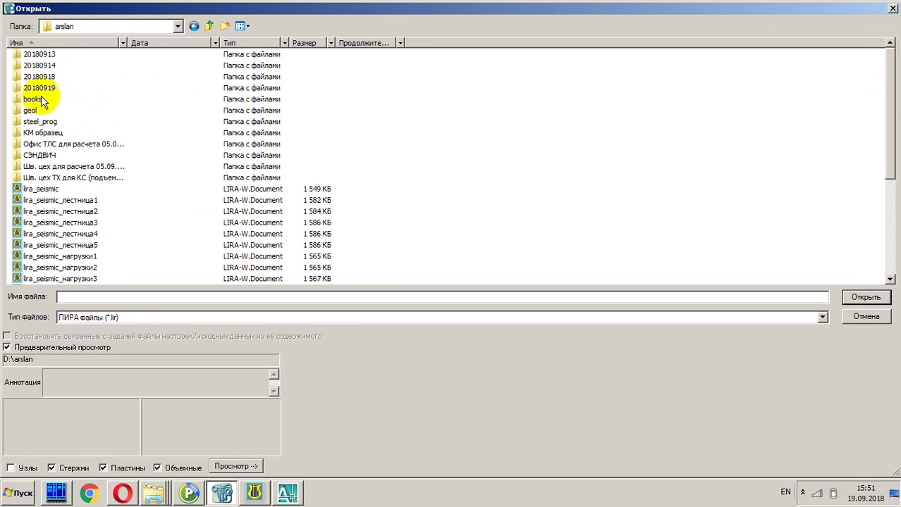
pyautogui.click(99, 245)
pyautogui.click(865, 297)
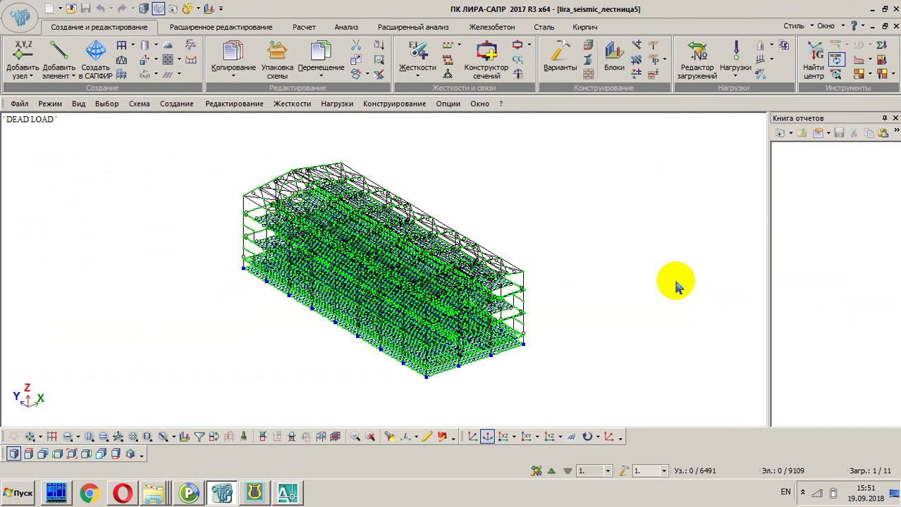
# Step: Display load case 2, LOAD WITH ELEMENT, and hide the load values on the model
pyautogui.click(603, 471)
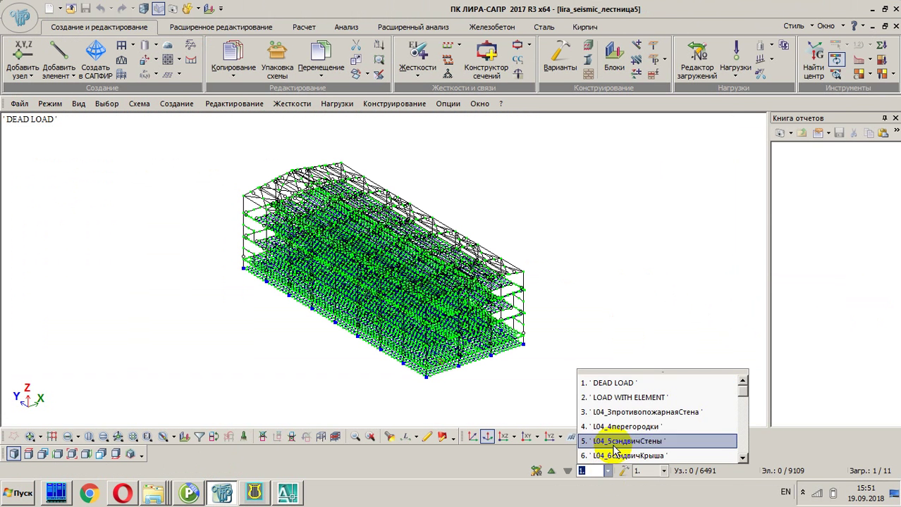
pyautogui.click(624, 399)
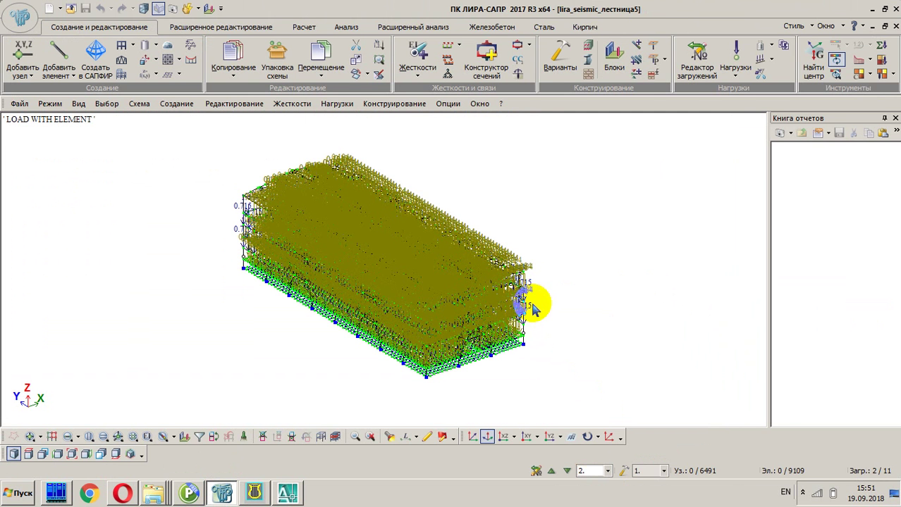
pyautogui.click(443, 437)
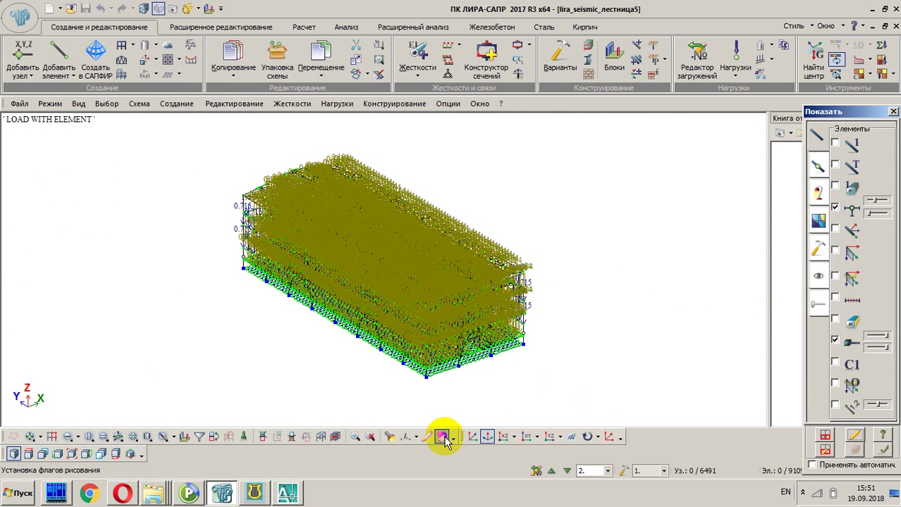
pyautogui.click(819, 191)
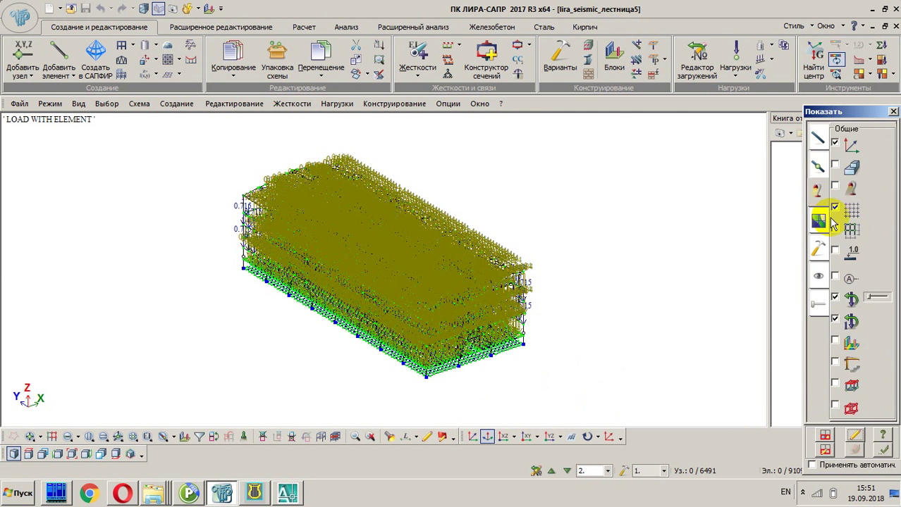
pyautogui.click(854, 437)
# Step: Examine the vertical forces on the stair beams at both ends of the building, and close the model without saving
pyautogui.scroll(1, 561, 334)
pyautogui.scroll(5, 517, 297)
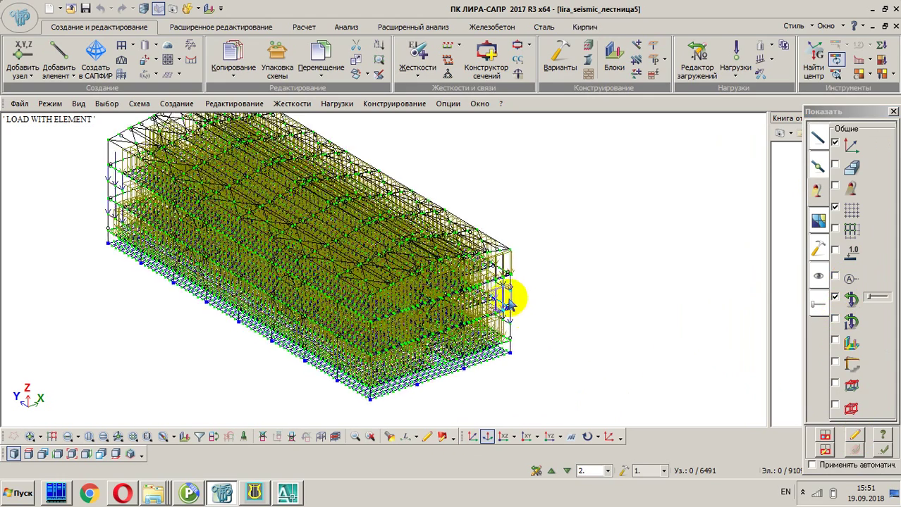
pyautogui.scroll(5, 503, 288)
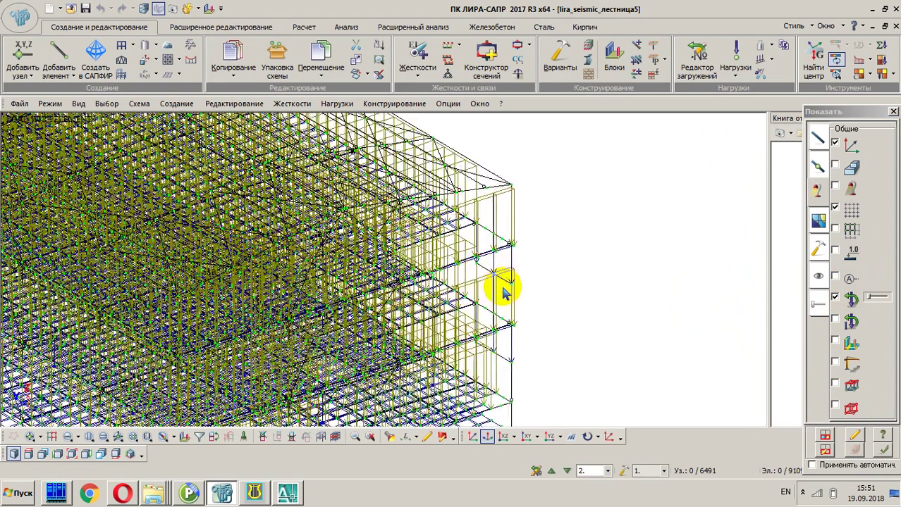
pyautogui.scroll(-3, 502, 288)
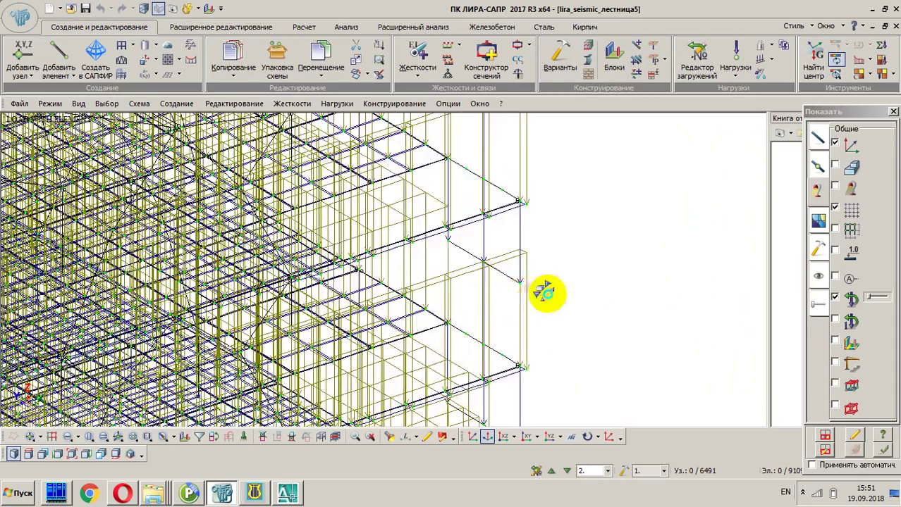
pyautogui.scroll(-1, 561, 299)
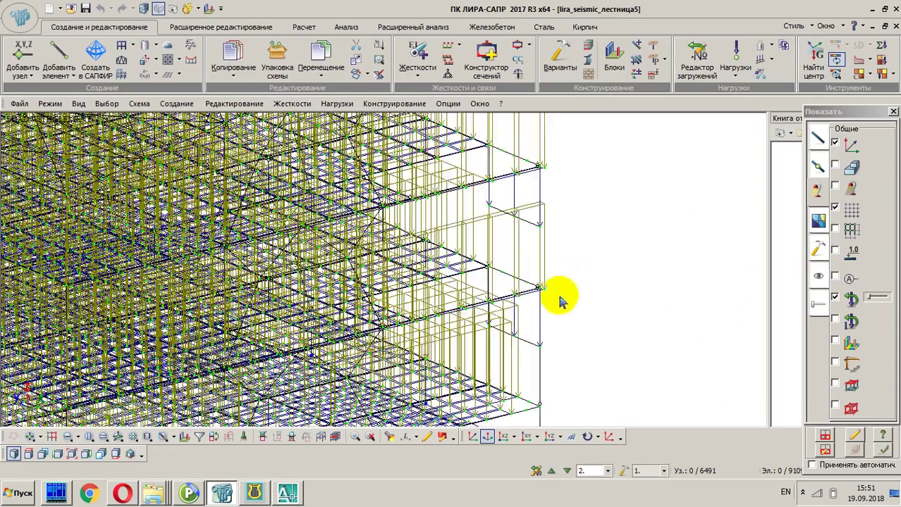
pyautogui.moveTo(561, 308); pyautogui.dragTo(767, 318, button='middle')
pyautogui.scroll(5, 111, 177)
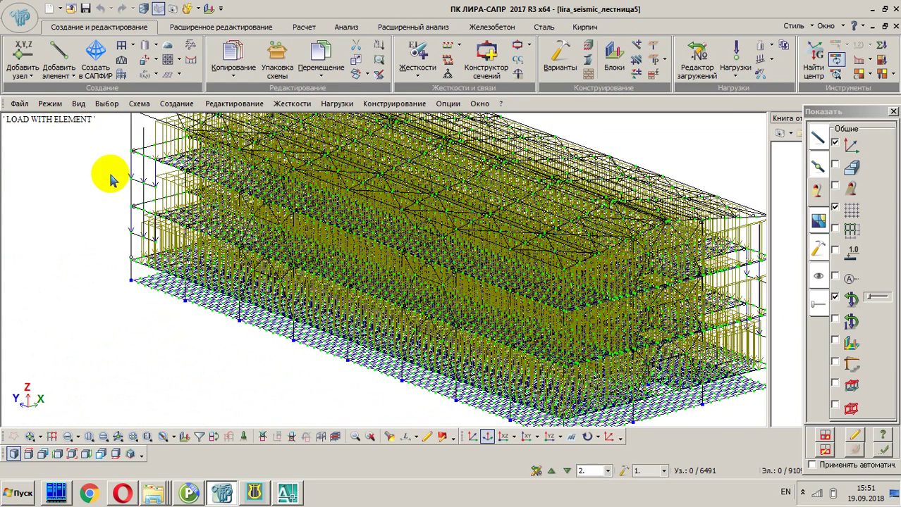
pyautogui.scroll(-2, 176, 273)
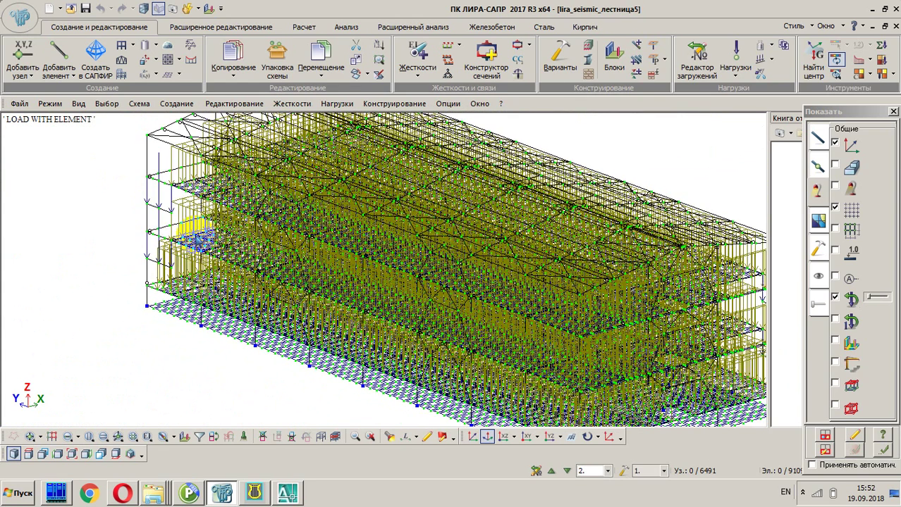
pyautogui.click(895, 24)
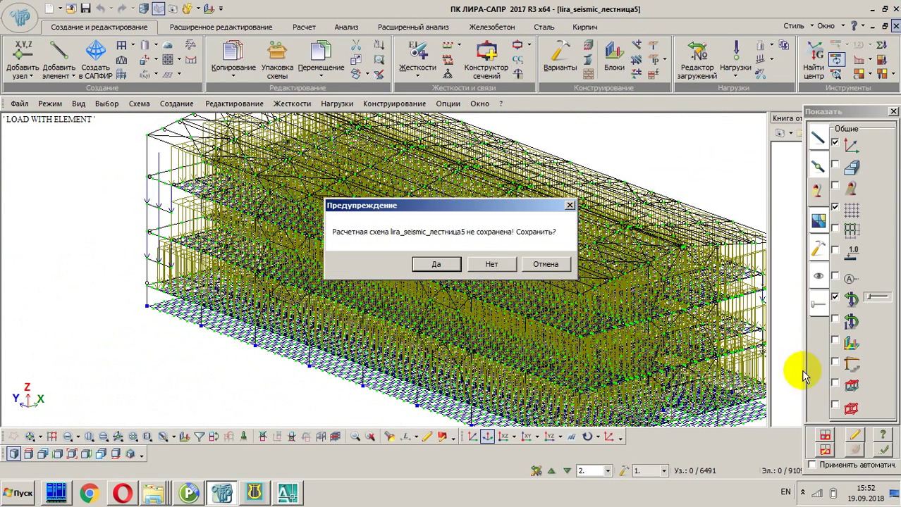
pyautogui.click(489, 263)
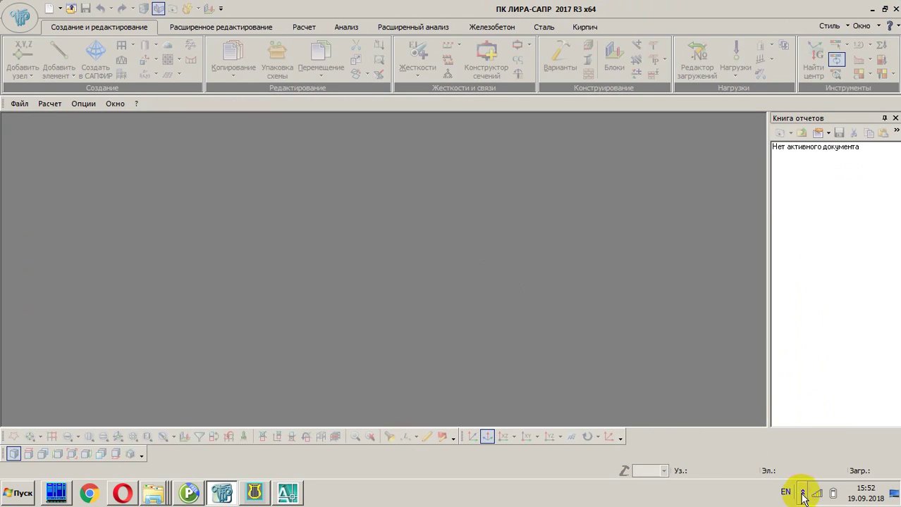